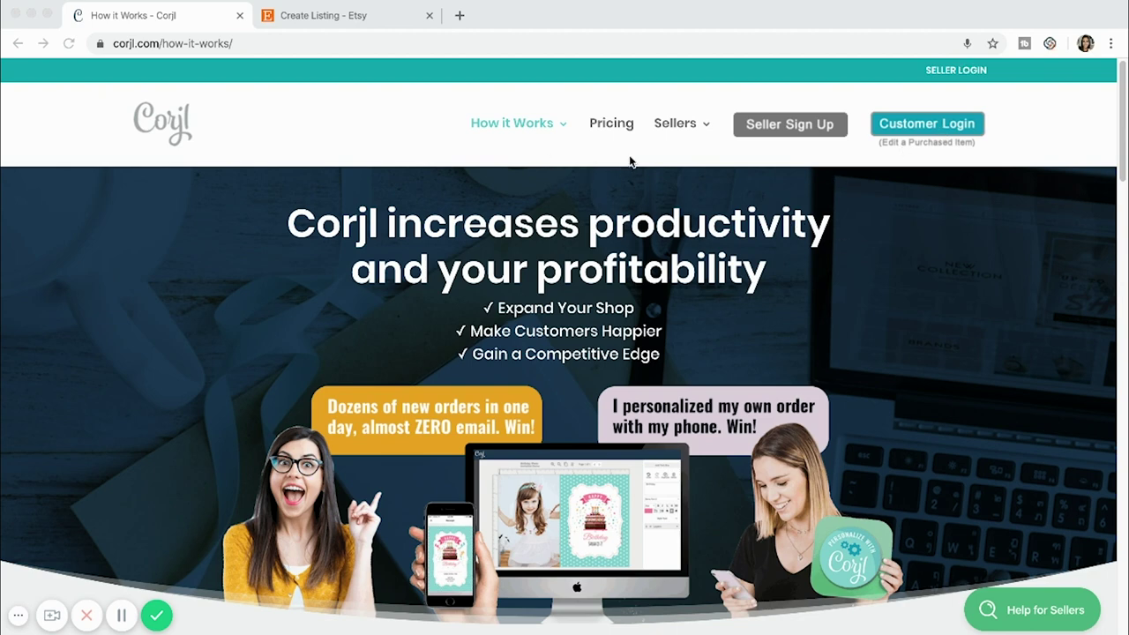
- Open Corjl's Pricing page and review the Scale ($49.99), Grow ($19.99) and Start ($9.99) plans
left_click(609, 128)
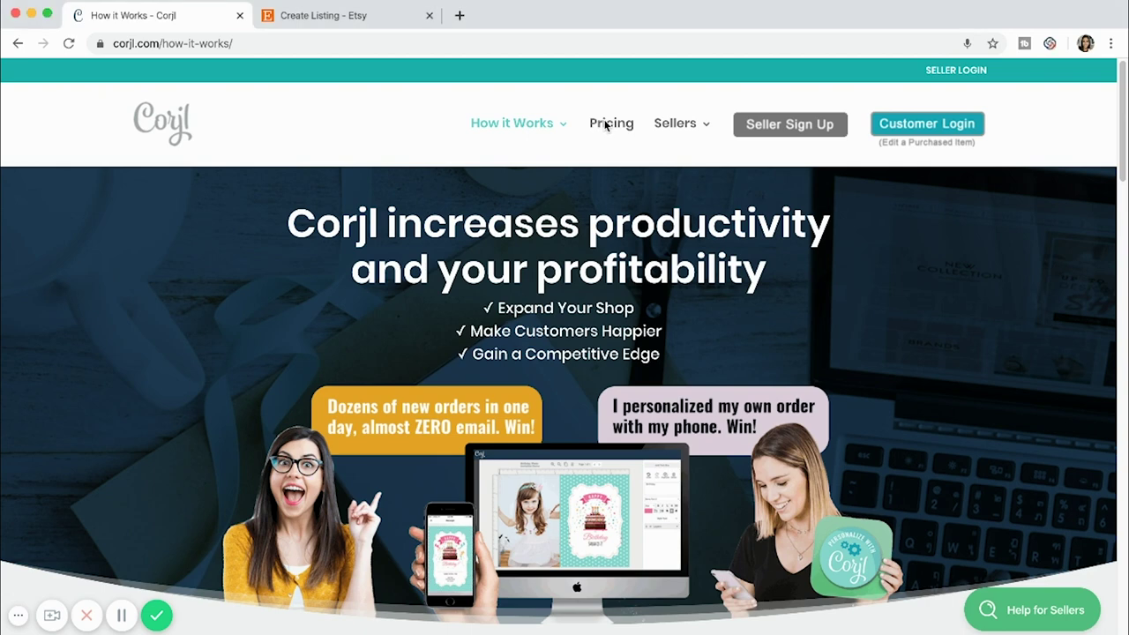
left_click(608, 130)
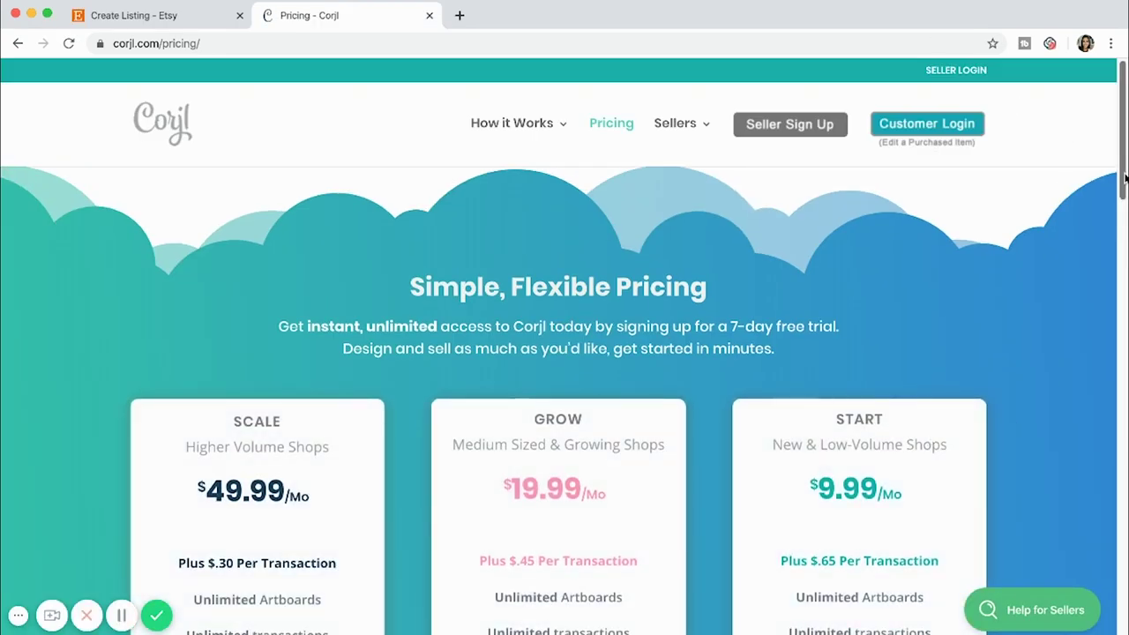
scroll(1124, 175, "down", 4)
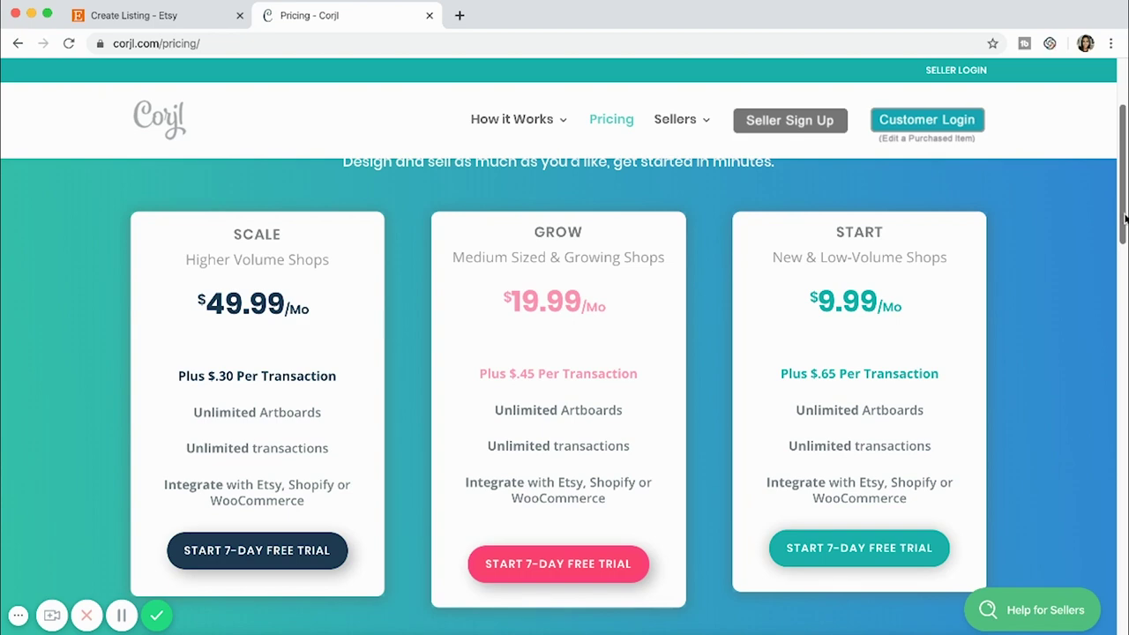
left_click_drag(1125, 218, 1123, 71)
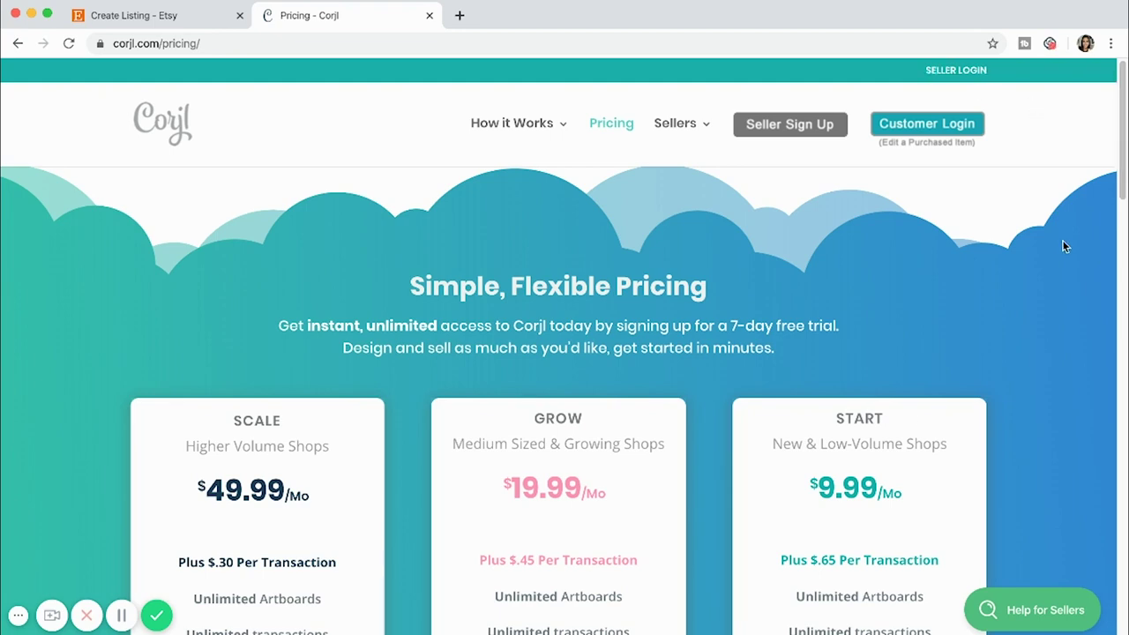
left_click_drag(1118, 148, 1123, 214)
scroll(1023, 241, "up", 1)
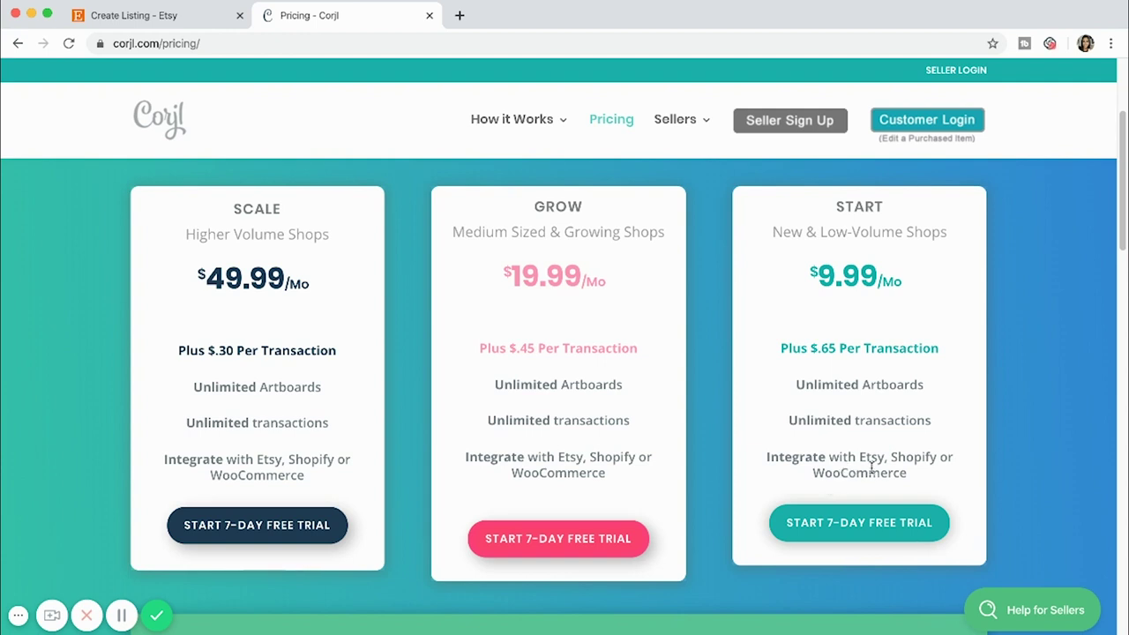
left_click_drag(1125, 247, 1076, 159)
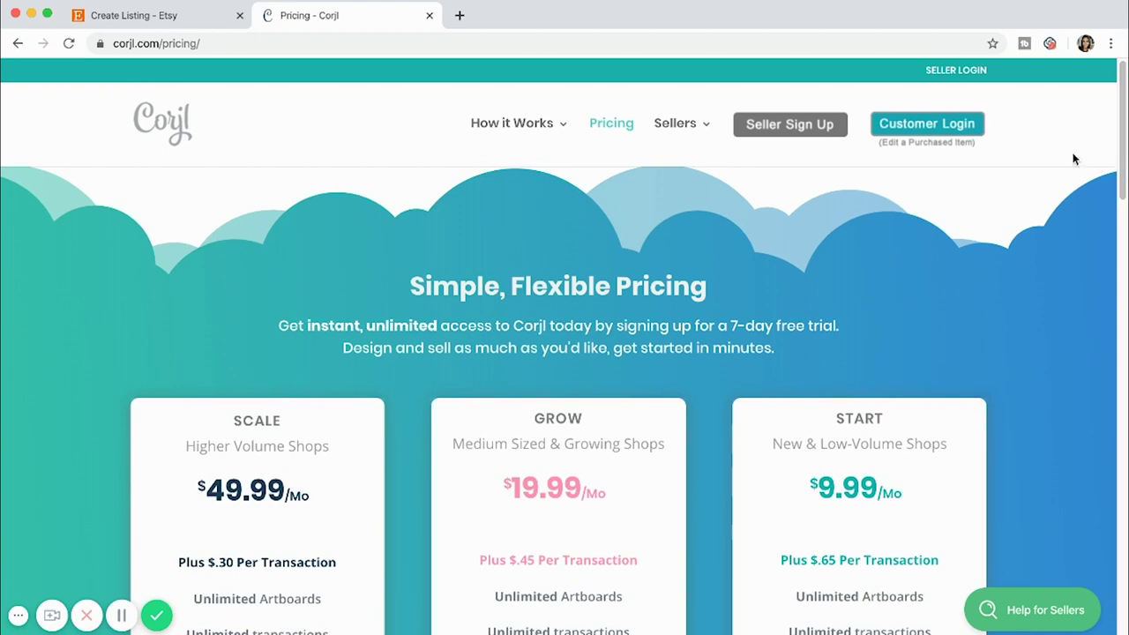
- Sign in to the seller designer and start a new digital or paper item design
left_click(970, 76)
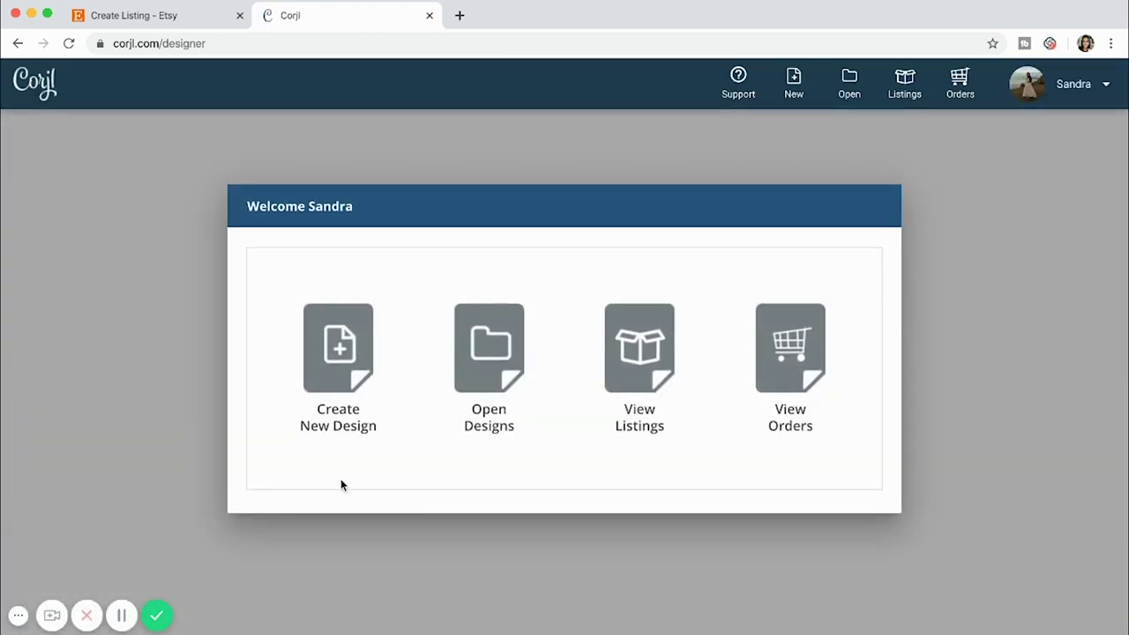
left_click(352, 380)
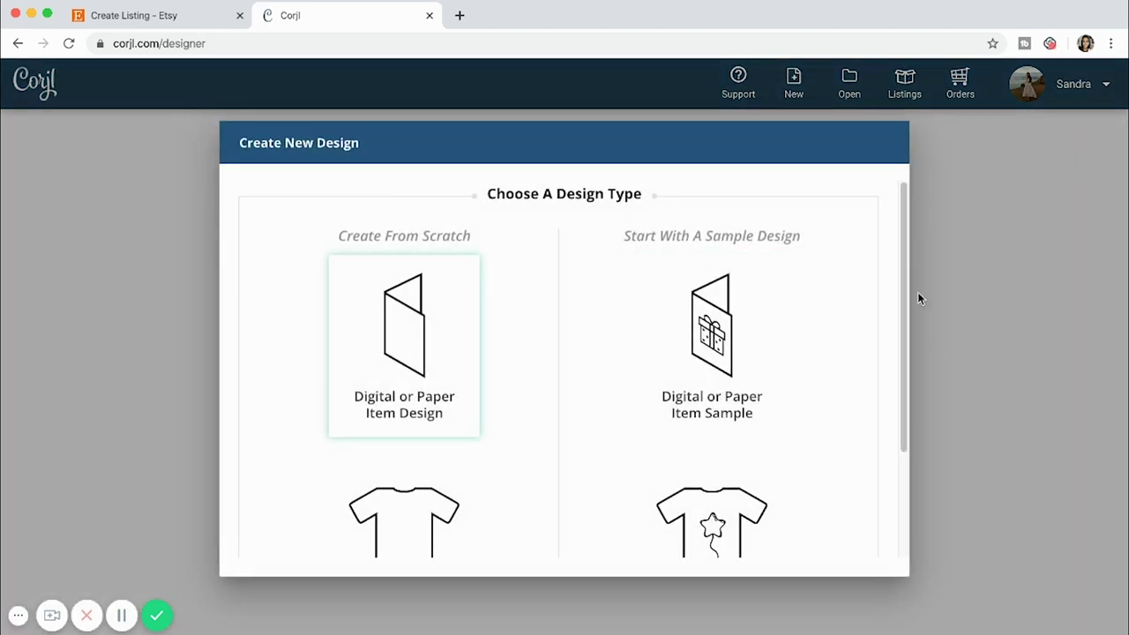
scroll(907, 269, "down", 1)
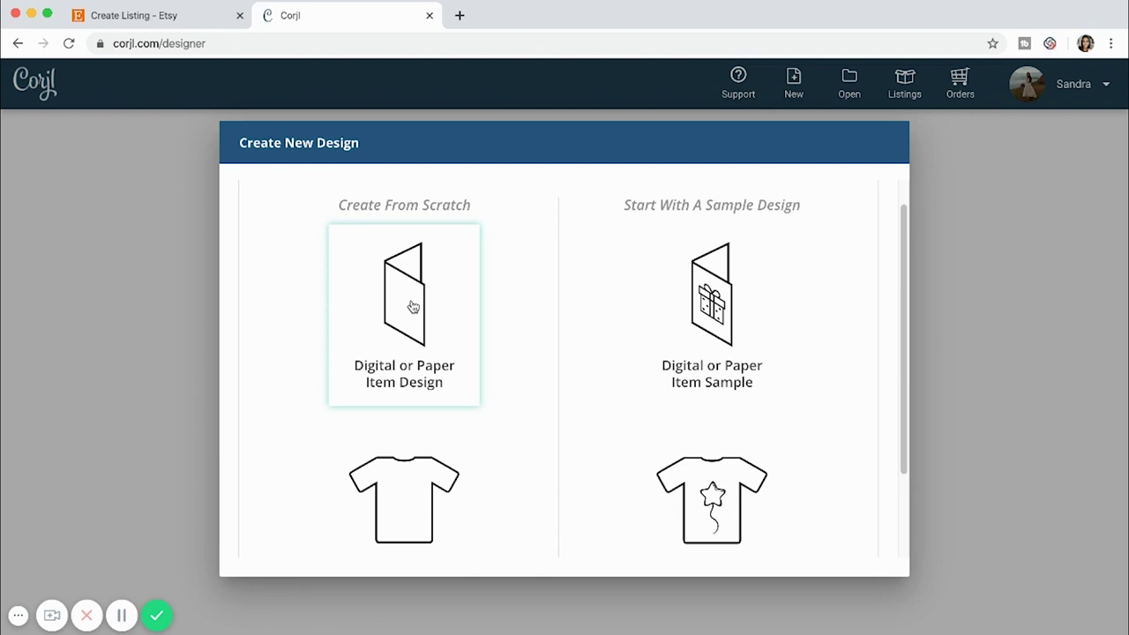
left_click(413, 306)
- Name the design 'Floral Bridal Shower Invite', choose the 5x7 in artboard, and save it
left_click(496, 162)
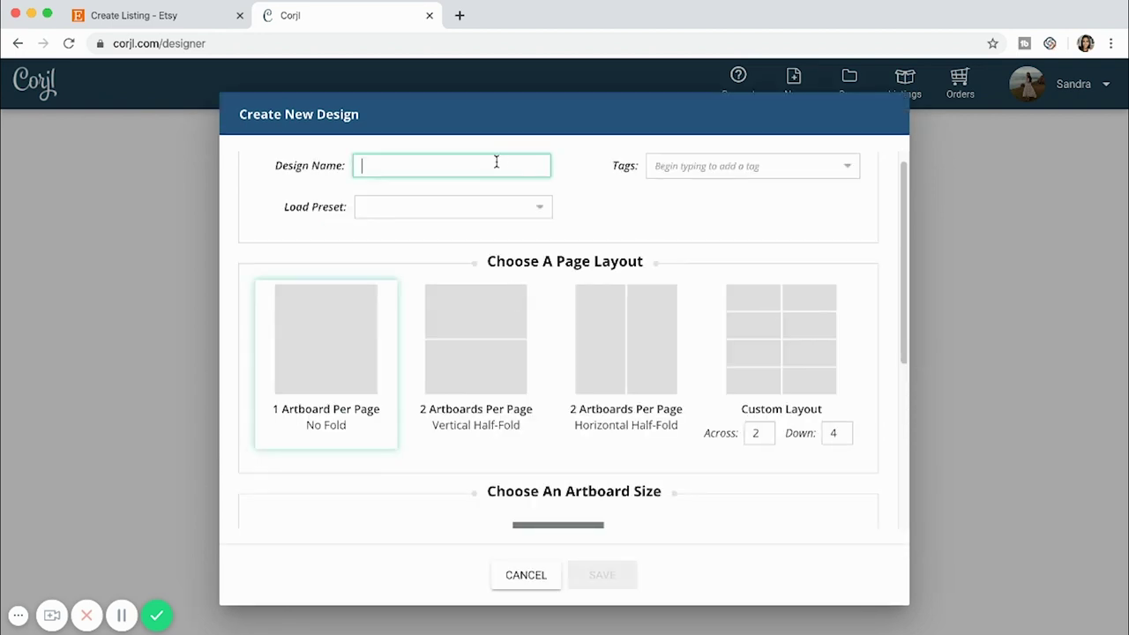
type("Floral Bridal Shower Invite")
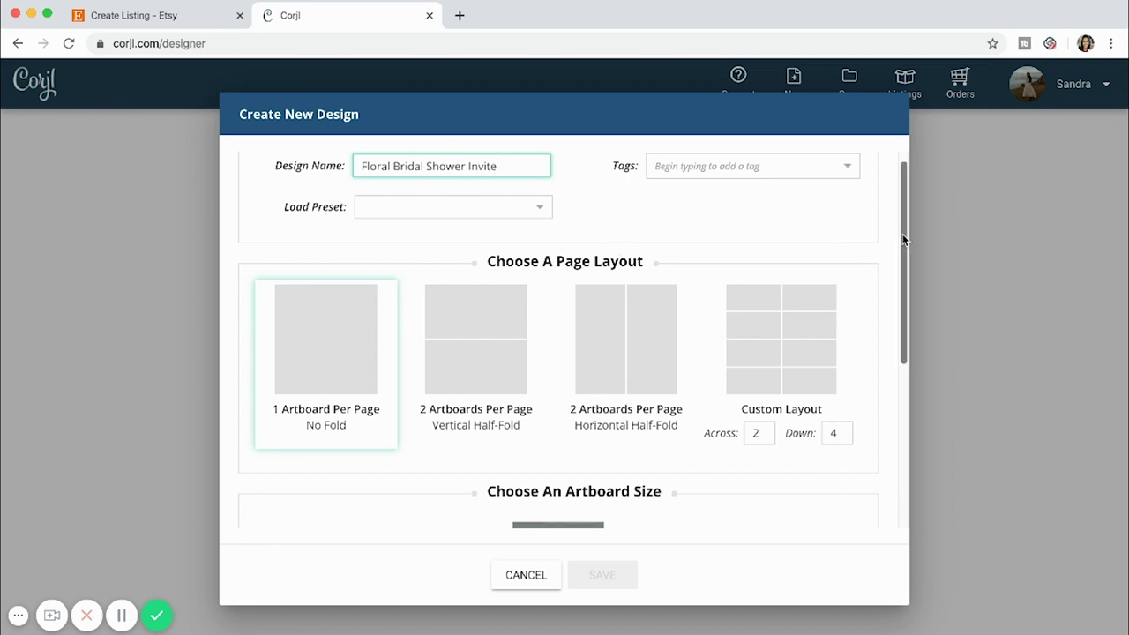
scroll(900, 264, "down", 2)
scroll(899, 259, "down", 1)
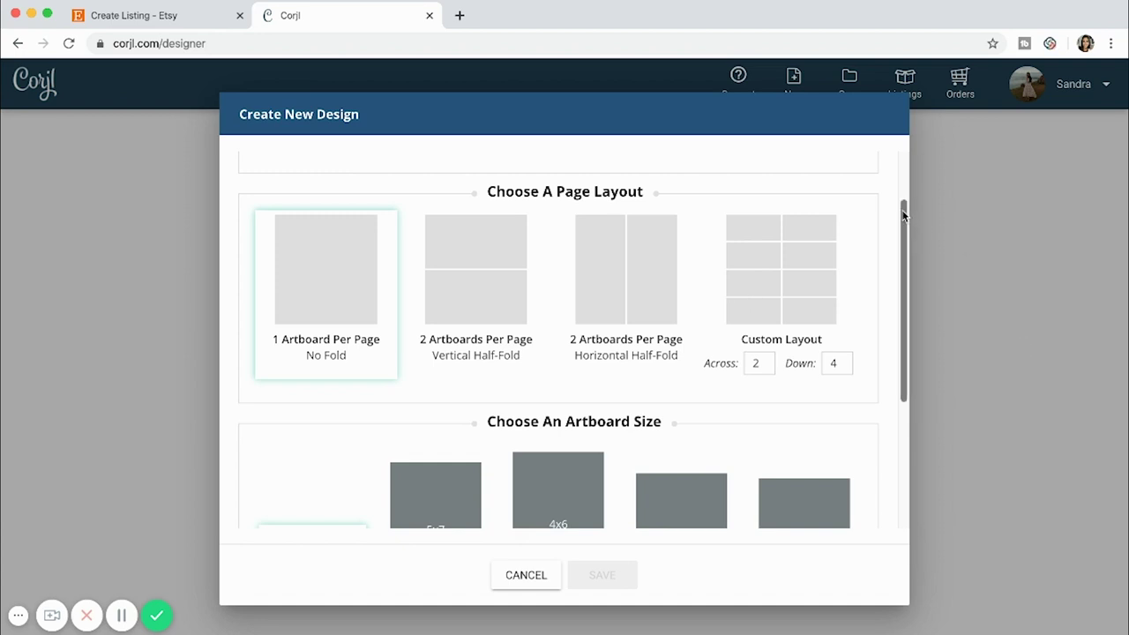
scroll(903, 269, "down", 4)
scroll(903, 272, "down", 2)
left_click(441, 353)
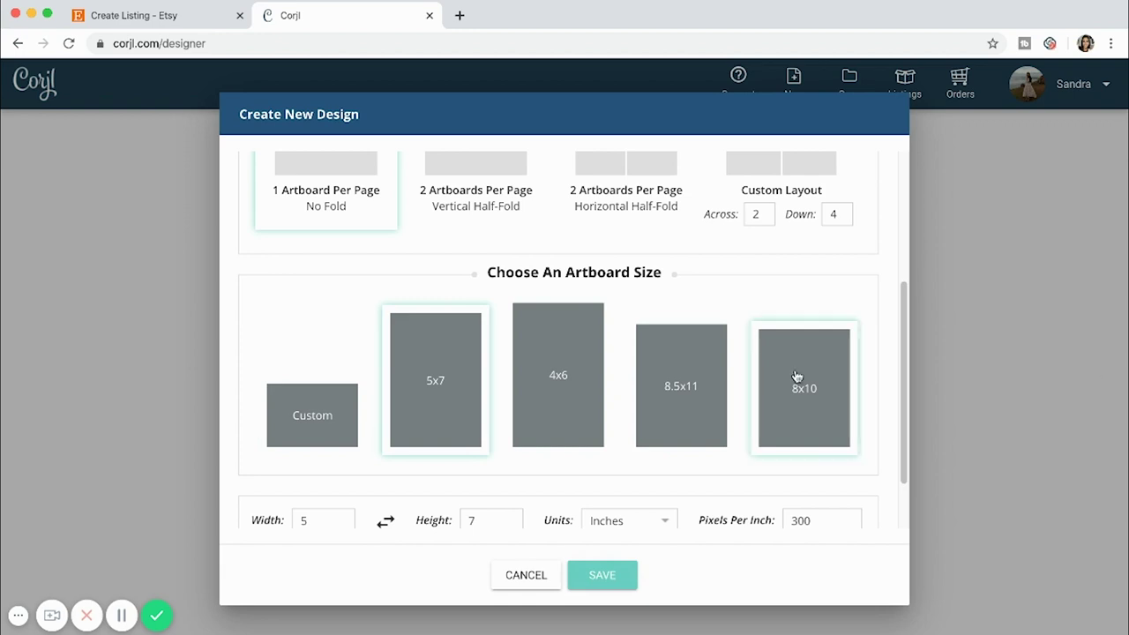
scroll(902, 308, "down", 3)
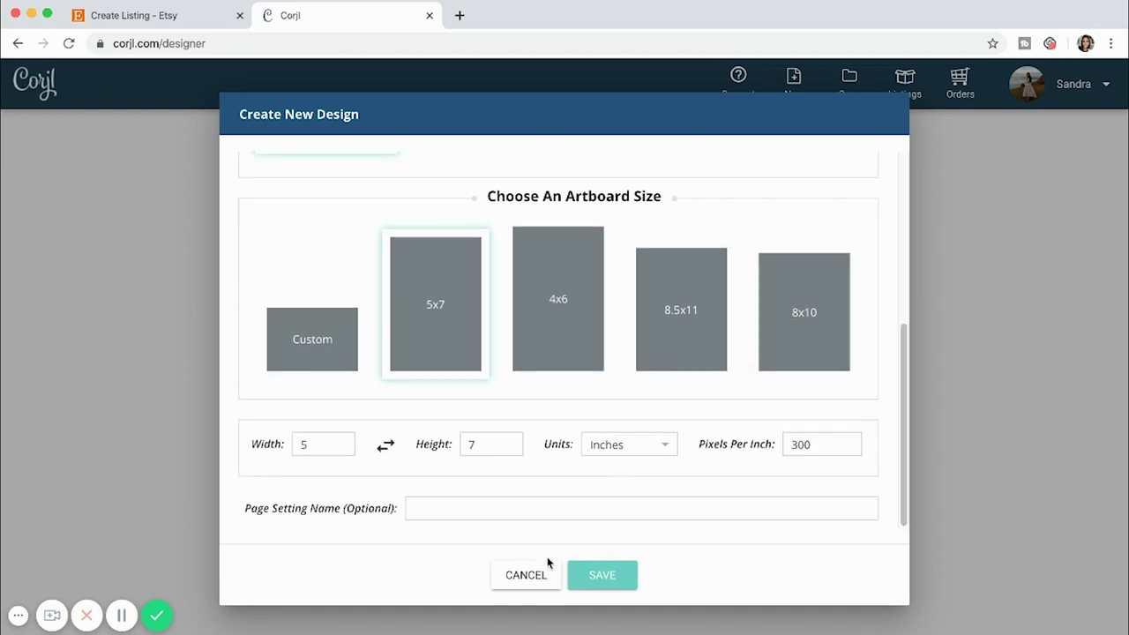
left_click(609, 575)
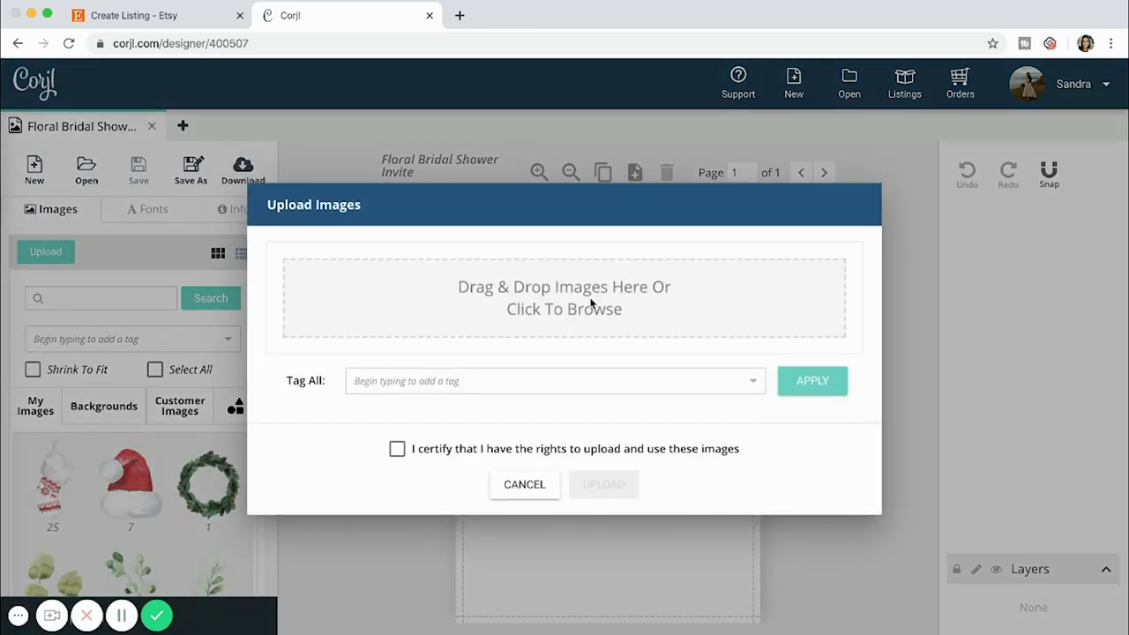
- Upload the floralone image file, certifying the rights to use it
left_click(592, 304)
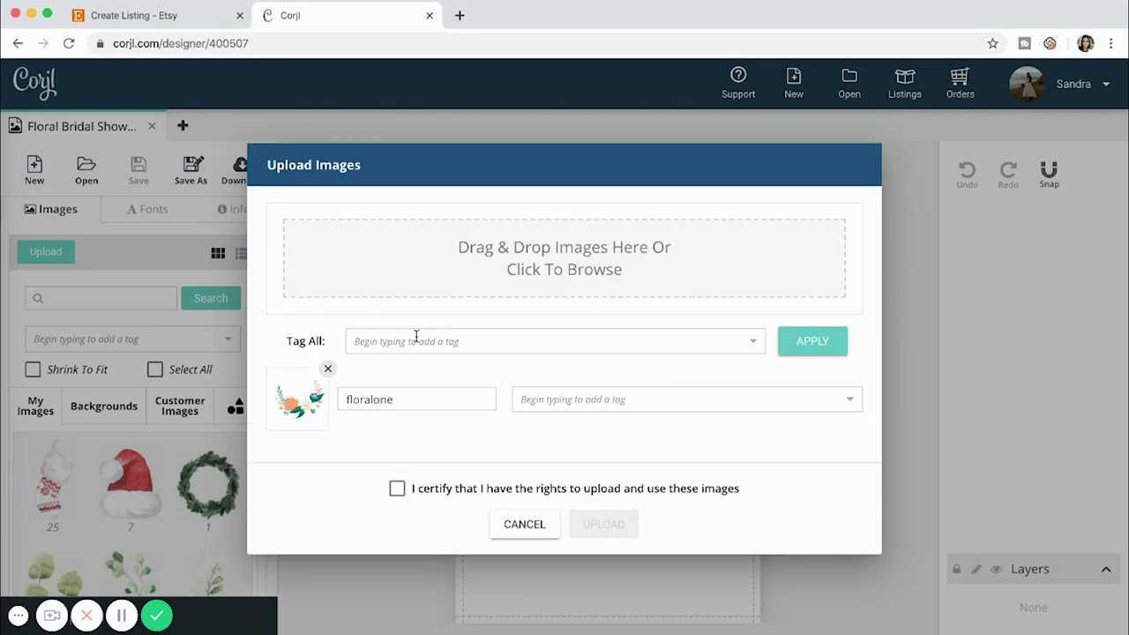
left_click(398, 490)
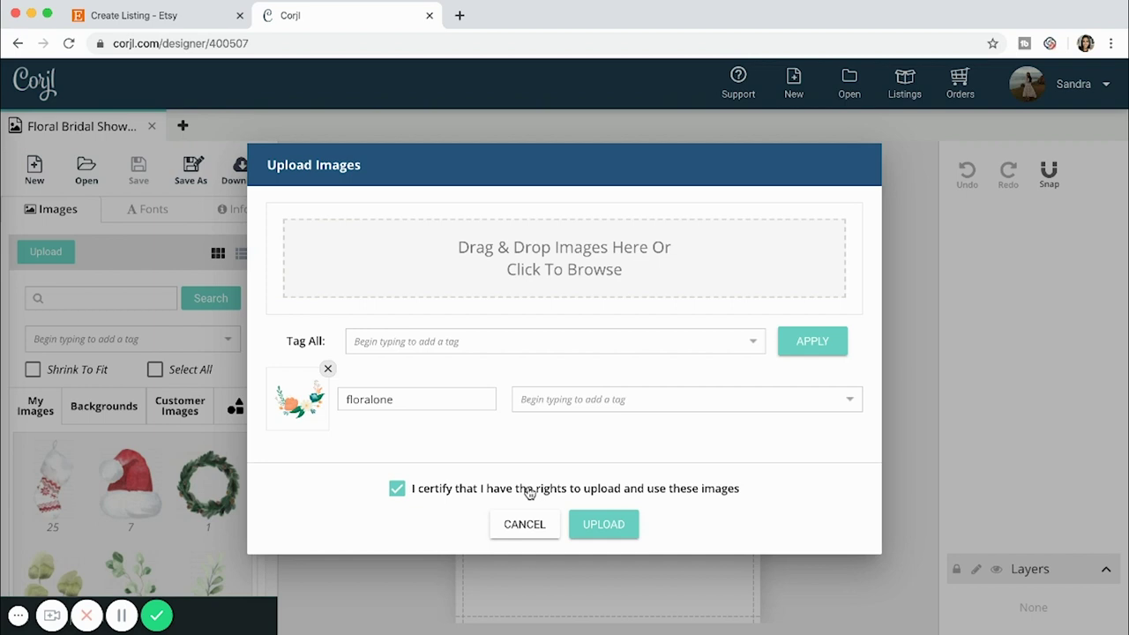
left_click(607, 526)
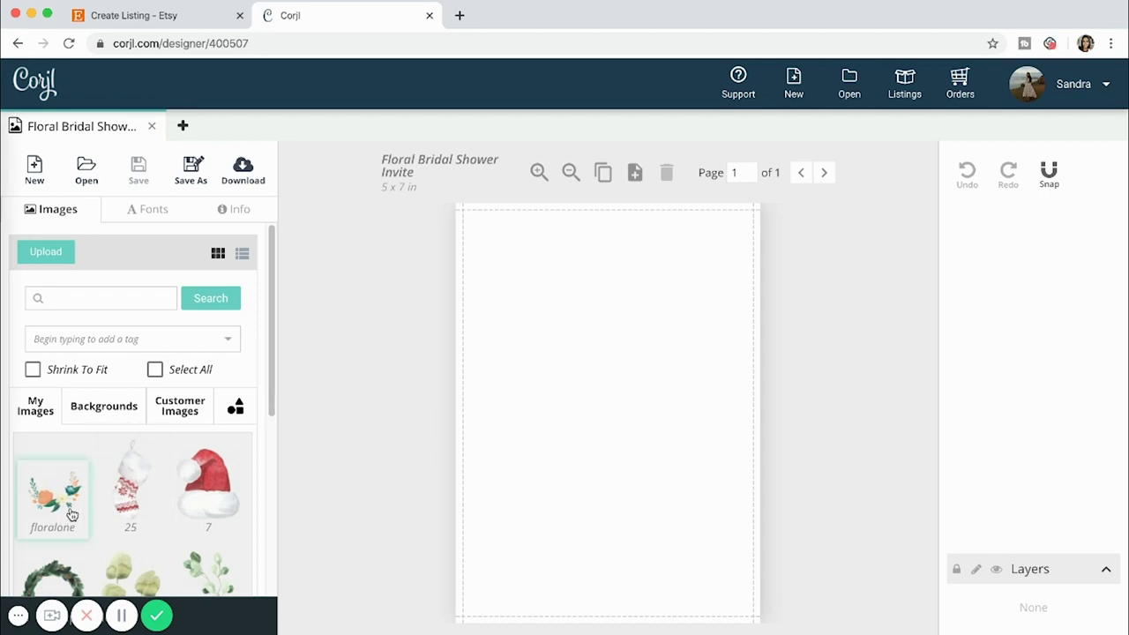
left_click_drag(48, 501, 586, 385)
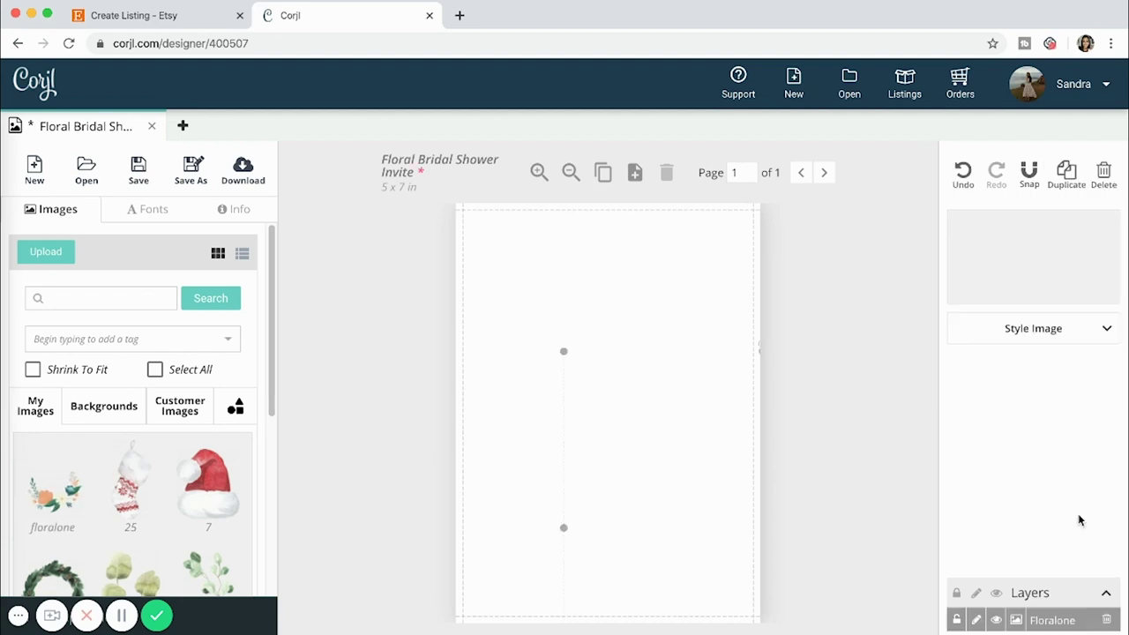
left_click_drag(509, 326, 606, 415)
left_click_drag(458, 255, 572, 355)
left_click_drag(703, 494, 601, 445)
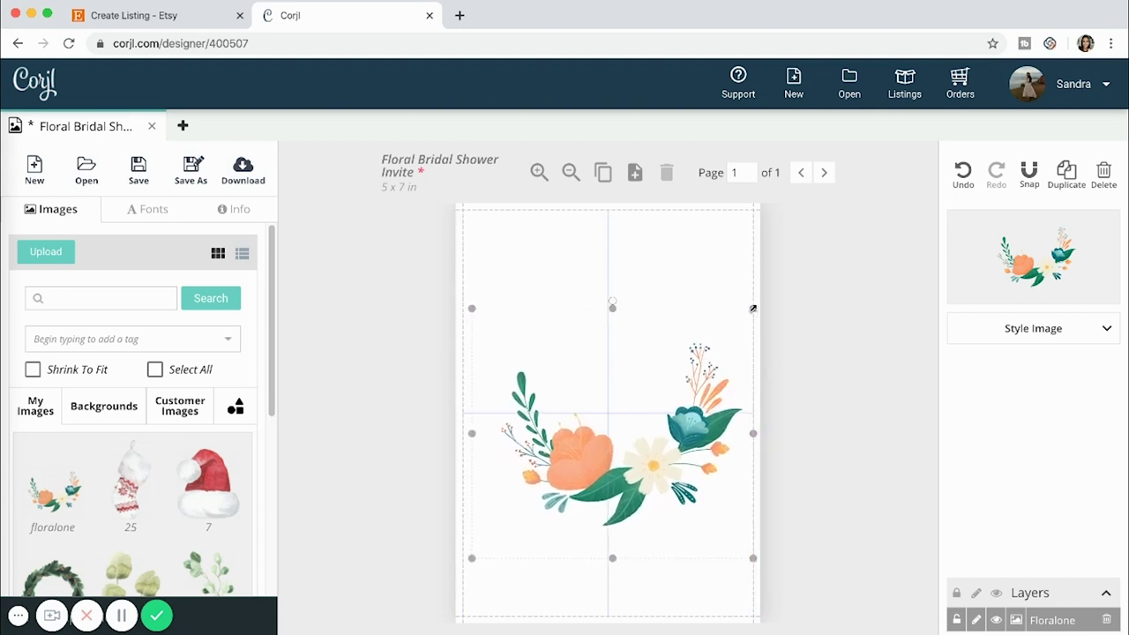
left_click_drag(753, 308, 730, 330)
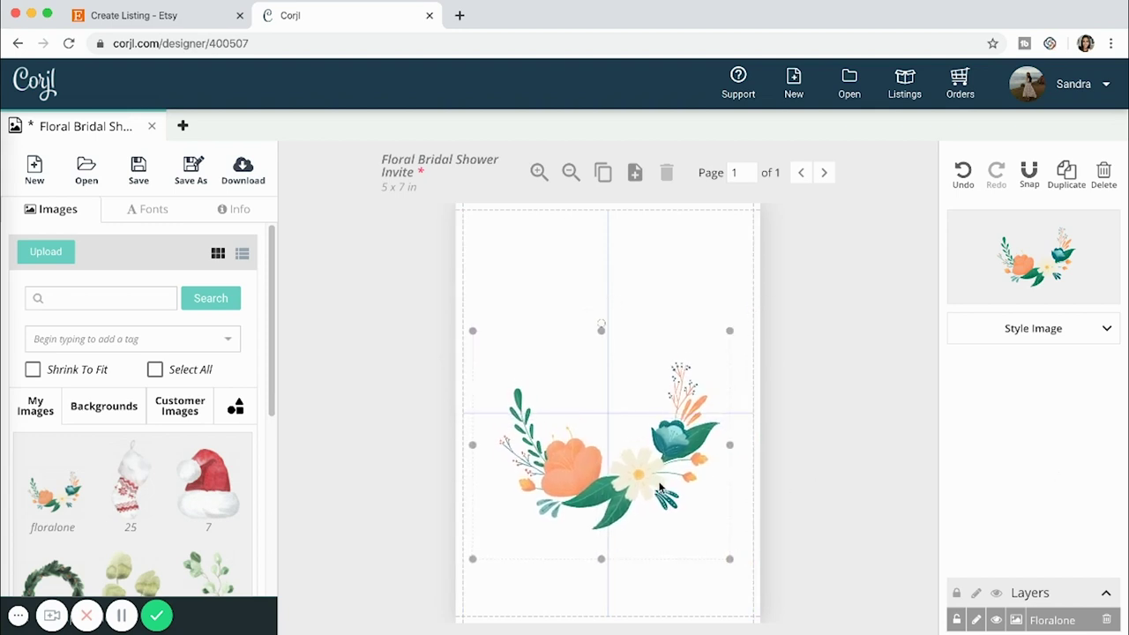
left_click(1101, 177)
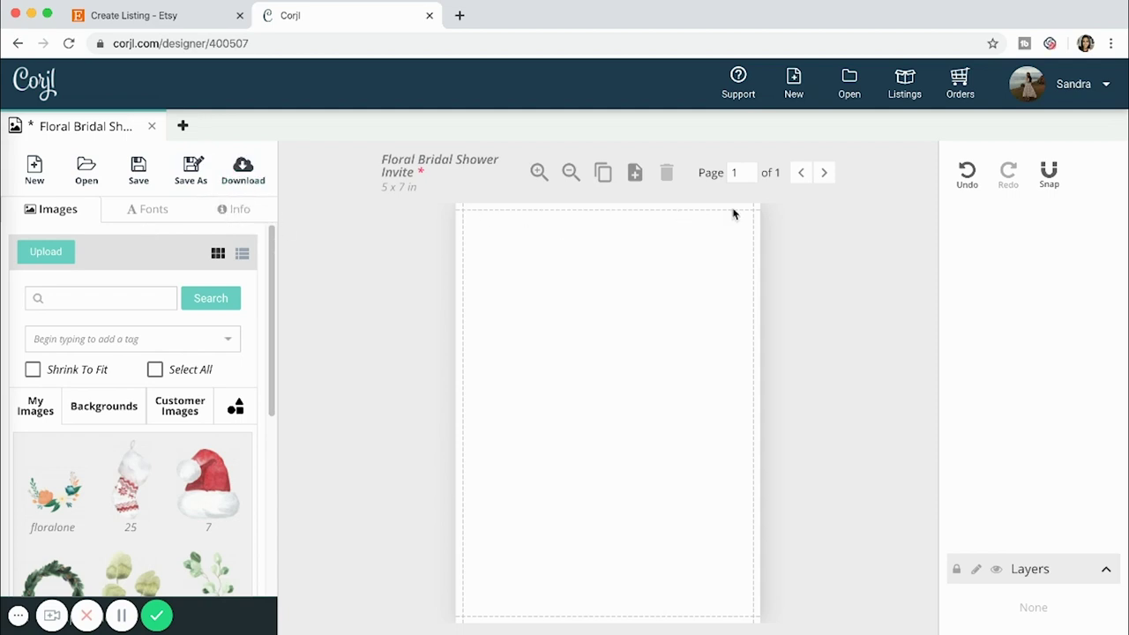
- Bring up the design's Info settings and try the bleed guide checkbox
left_click(245, 213)
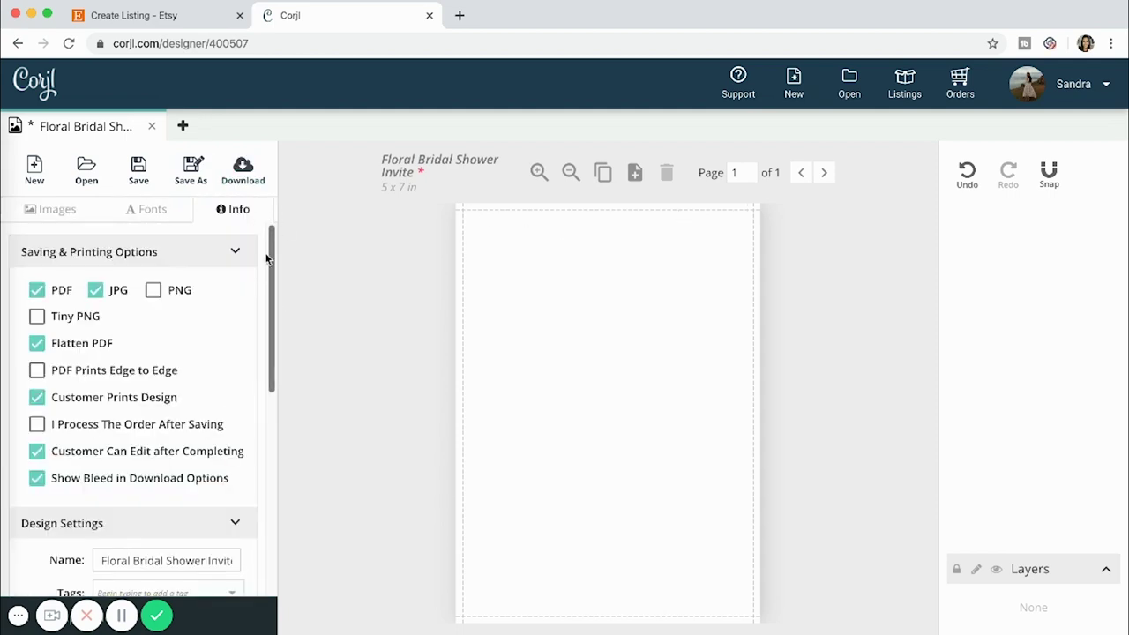
left_click_drag(272, 251, 272, 390)
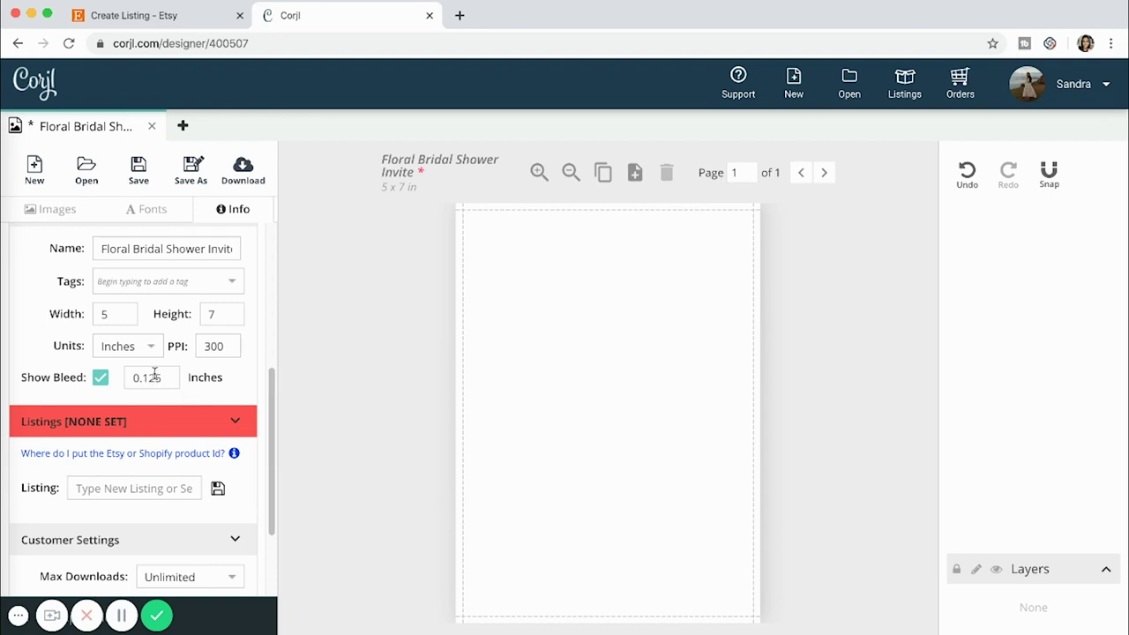
left_click(100, 379)
left_click(100, 378)
left_click(99, 378)
left_click_drag(273, 378, 273, 337)
- Leave Show Bleed switched on at 0.125 inches, then bring up the font list
left_click(100, 467)
left_click(98, 468)
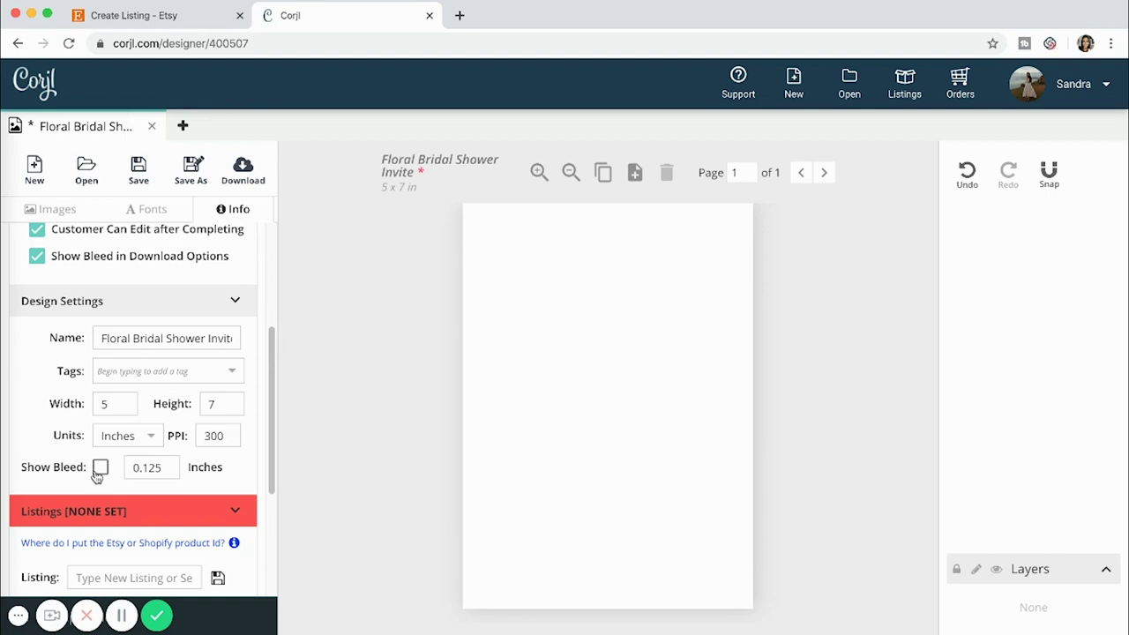
left_click(100, 468)
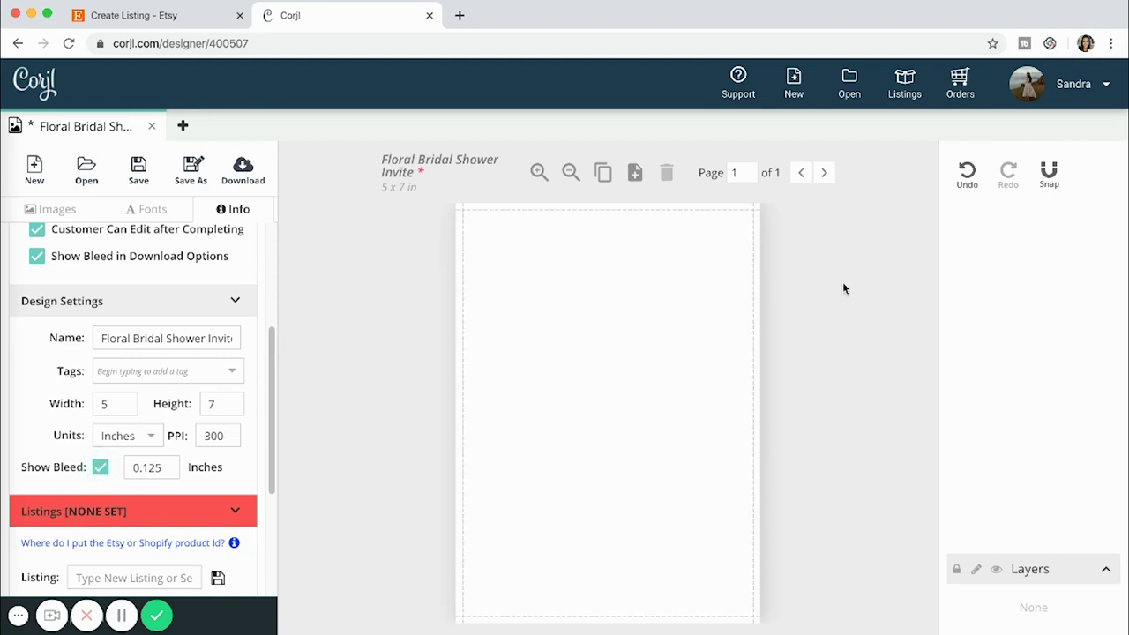
left_click(99, 467)
left_click(99, 468)
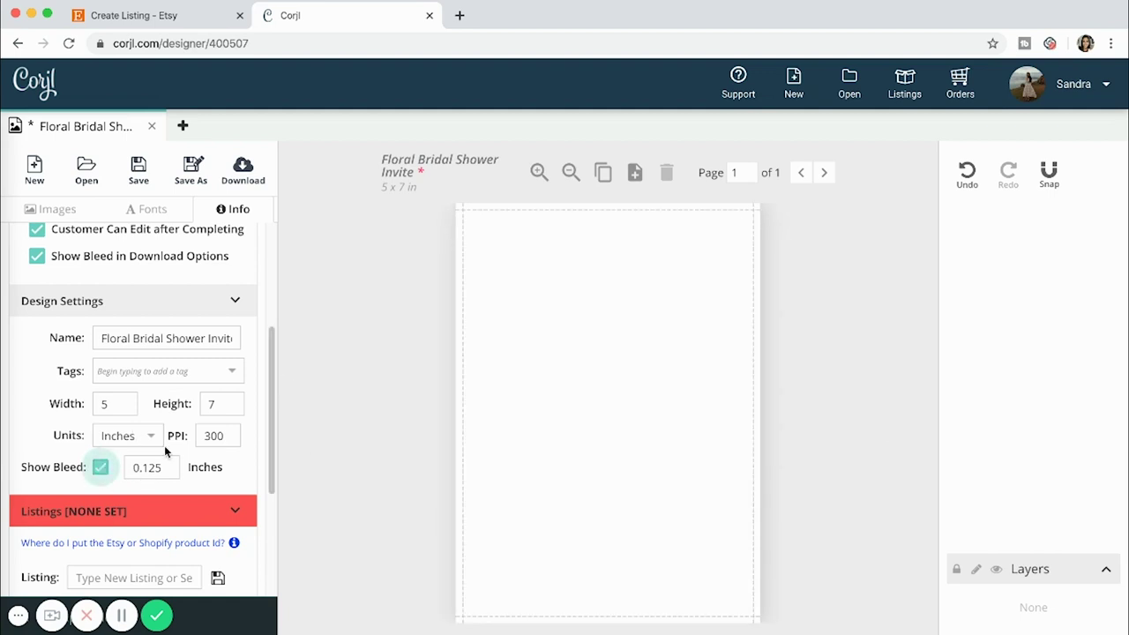
left_click(100, 468)
left_click(99, 467)
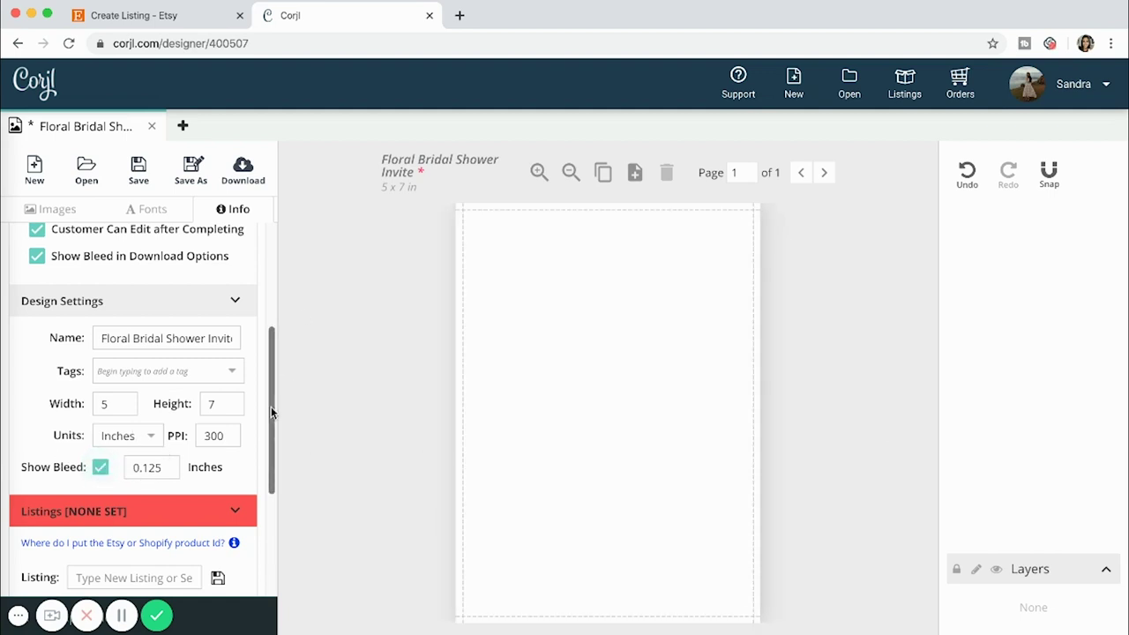
left_click(143, 211)
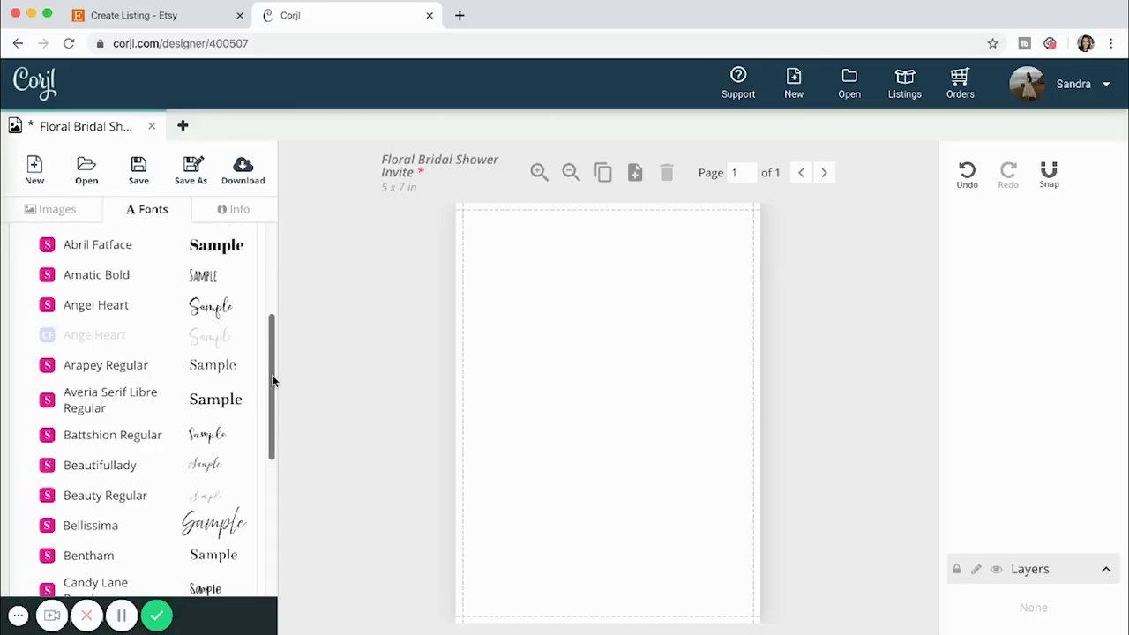
- Add Abril Fatface to Design Fonts and place an Abril Fatface text box near the page top
left_click_drag(272, 375, 265, 262)
left_click(54, 212)
left_click(146, 212)
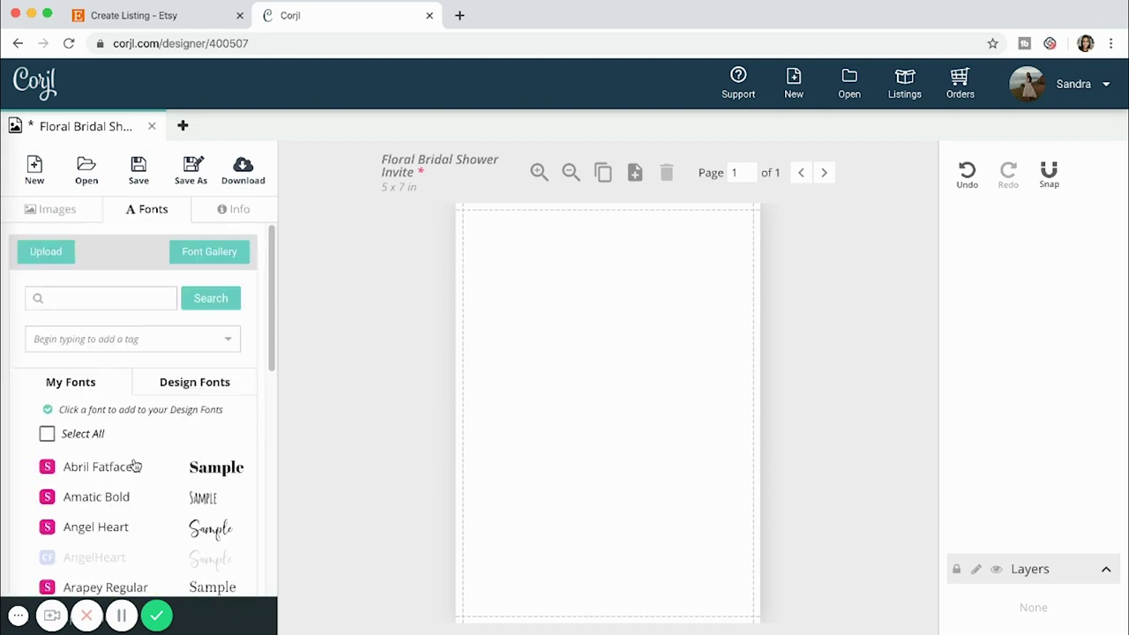
left_click_drag(273, 323, 270, 366)
left_click(193, 349)
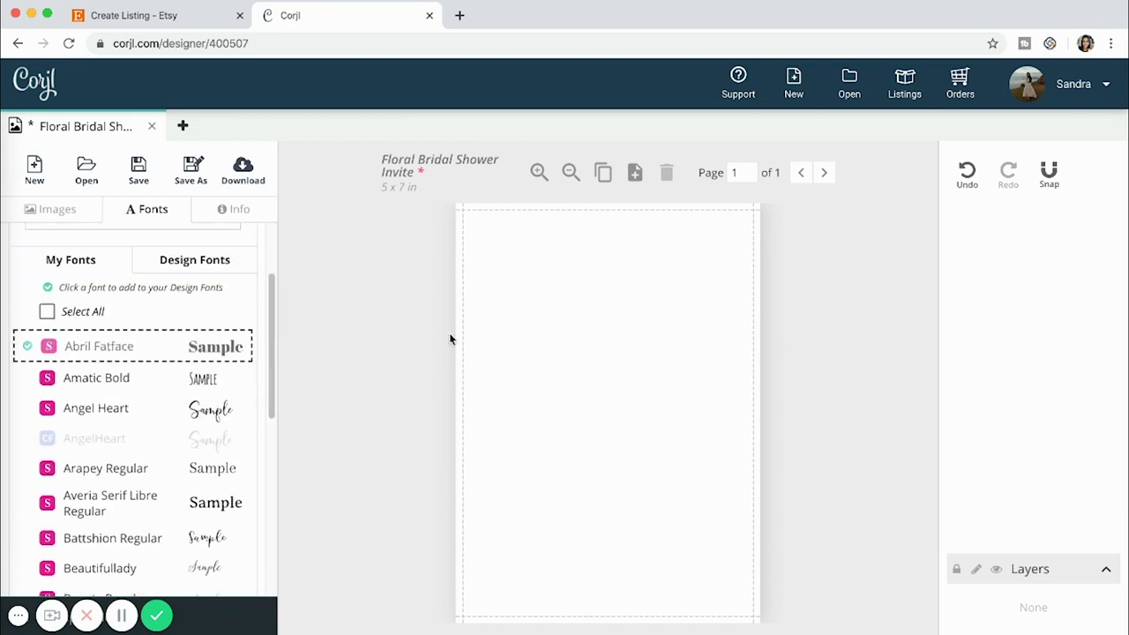
left_click_drag(660, 331, 614, 331)
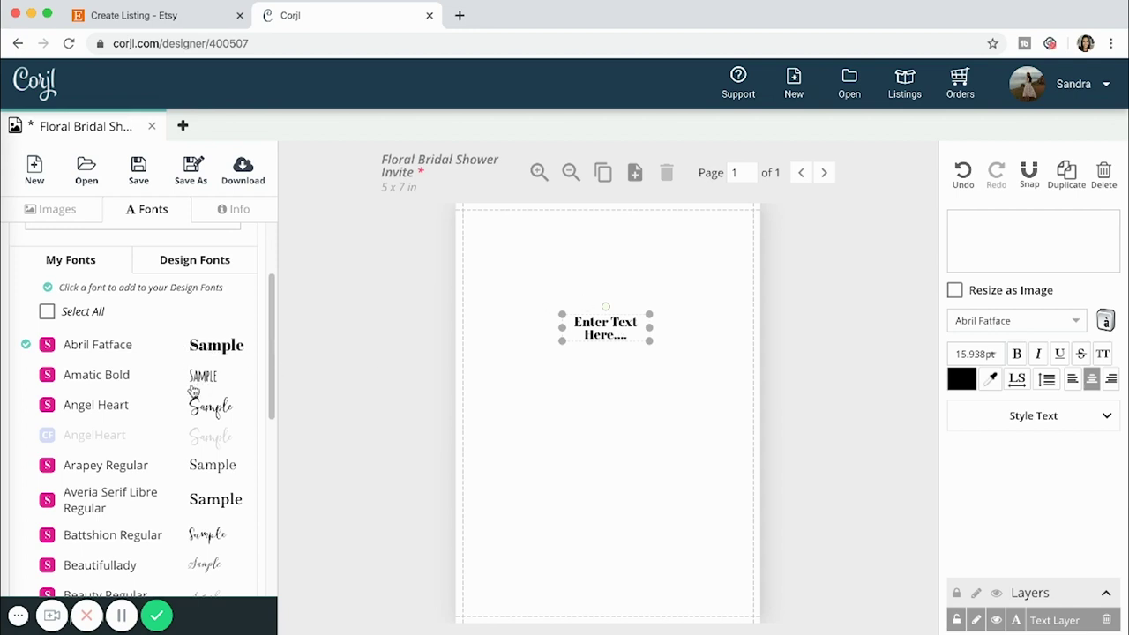
left_click_drag(271, 351, 273, 297)
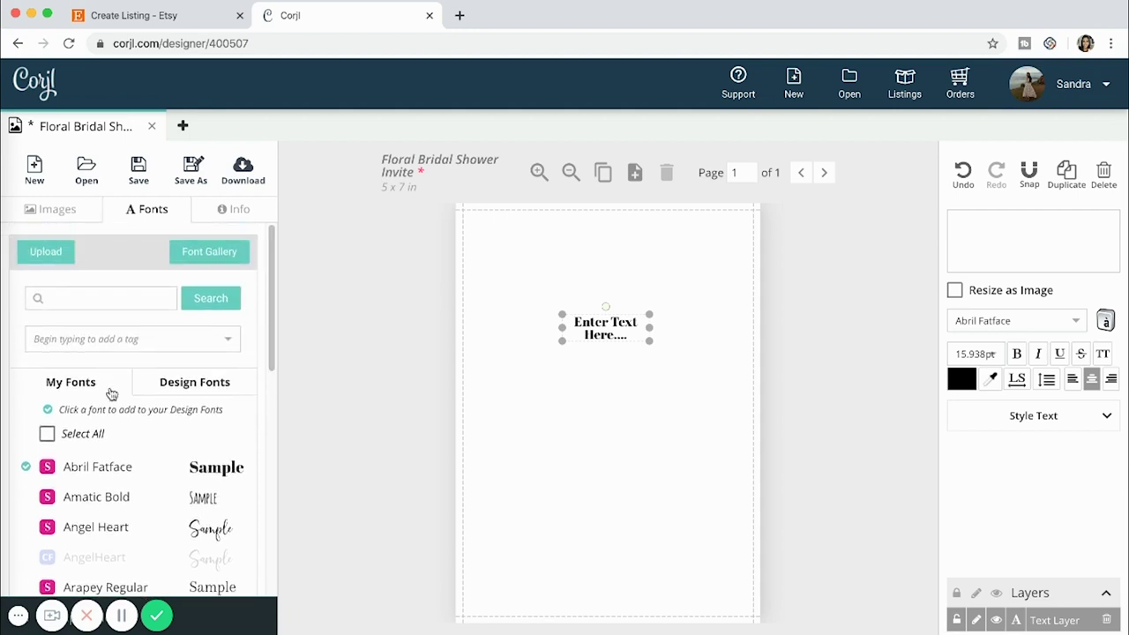
mouse_move(271, 295)
left_mouse_down()
mouse_move(277, 350)
mouse_move(279, 279)
left_mouse_up()
left_click(239, 257)
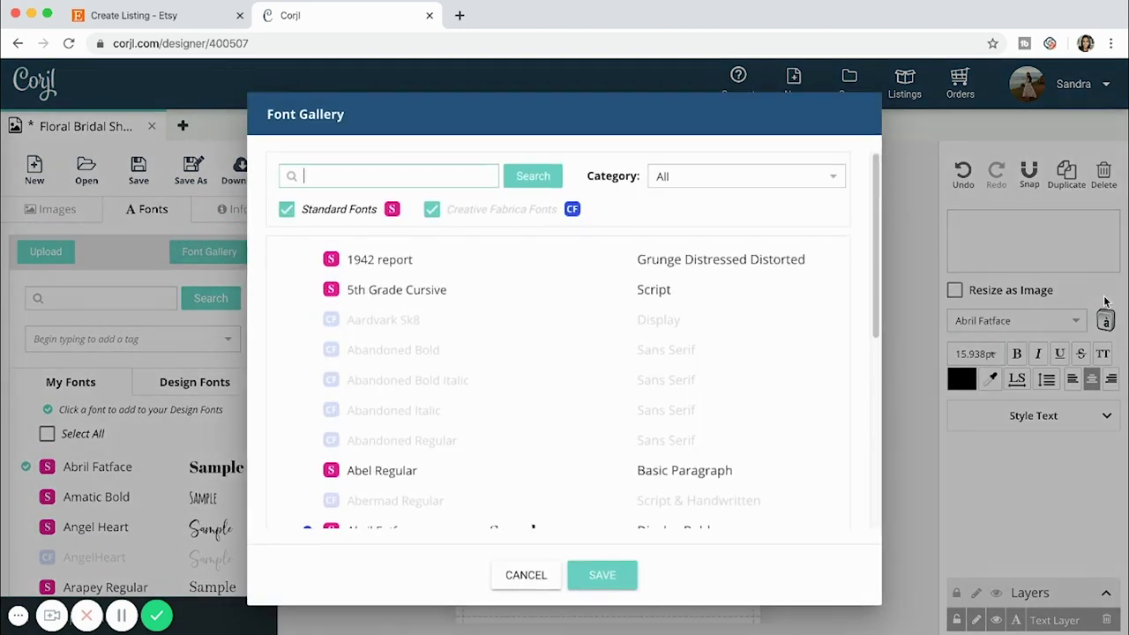
left_click_drag(879, 166, 880, 314)
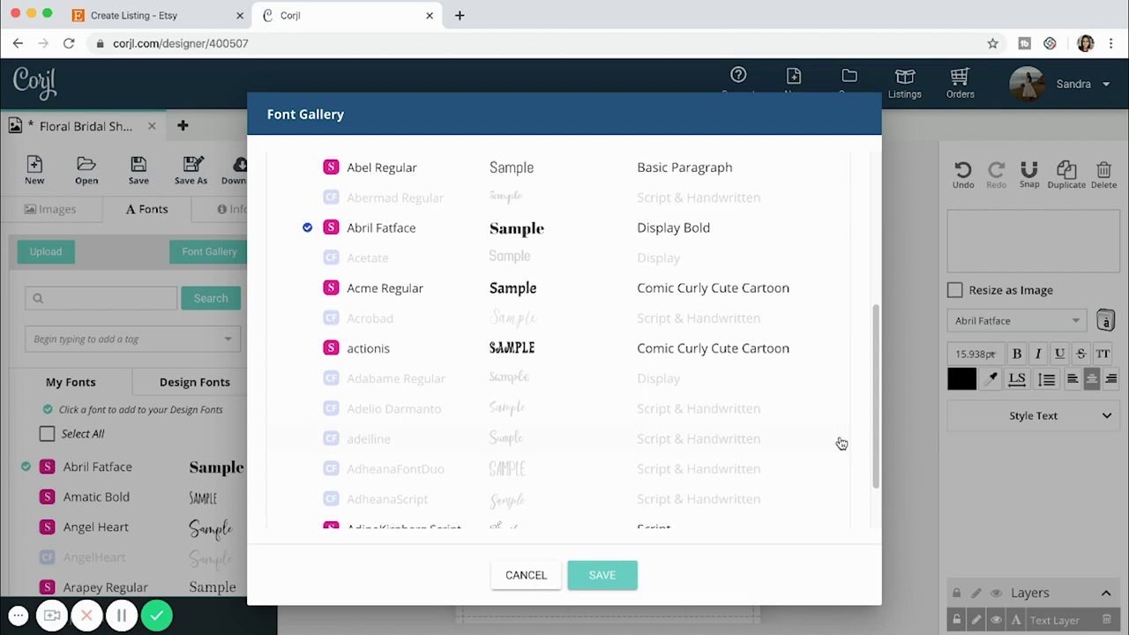
scroll(873, 397, "up", 3)
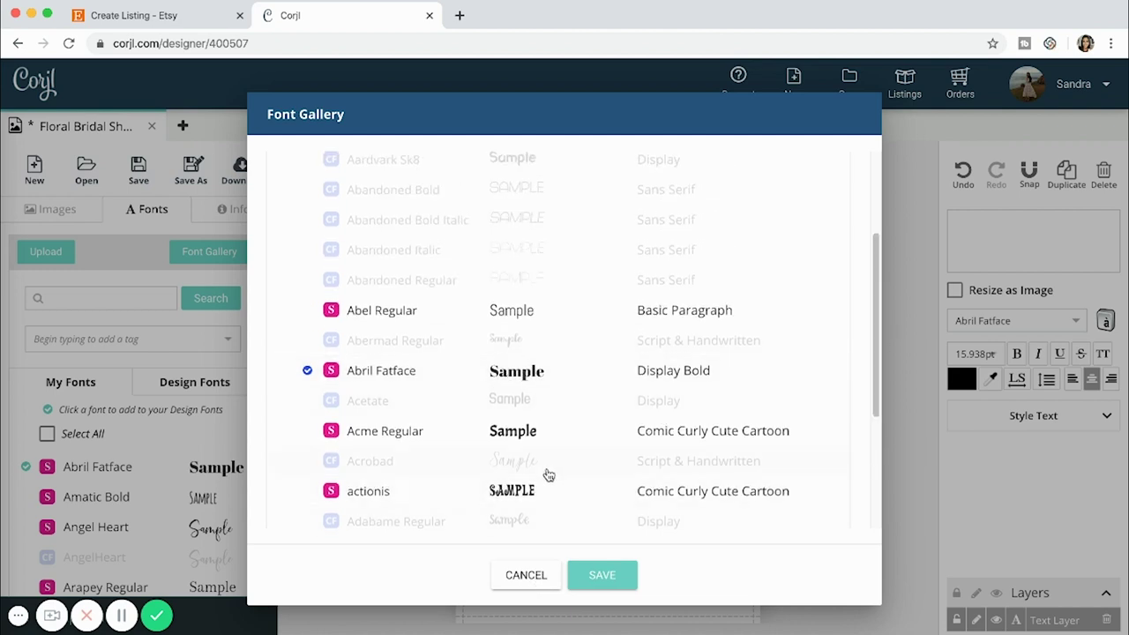
left_click(525, 575)
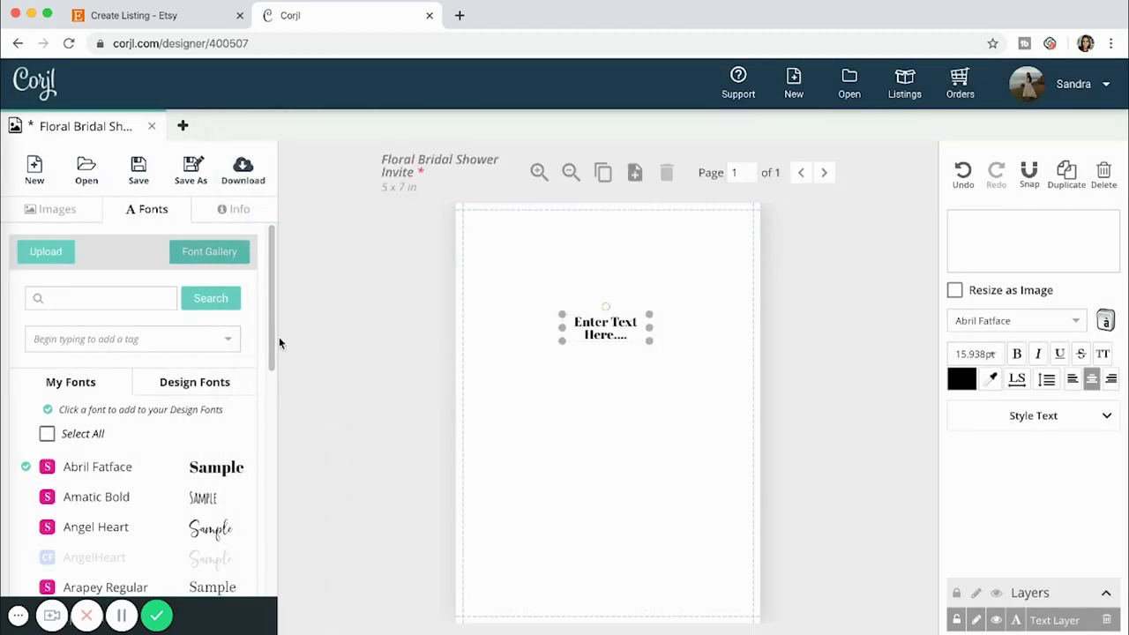
- Enlarge the Abril Fatface placeholder text box and move it to the page centre
left_click_drag(649, 342, 741, 378)
left_click_drag(675, 328, 623, 307)
double_click(623, 307)
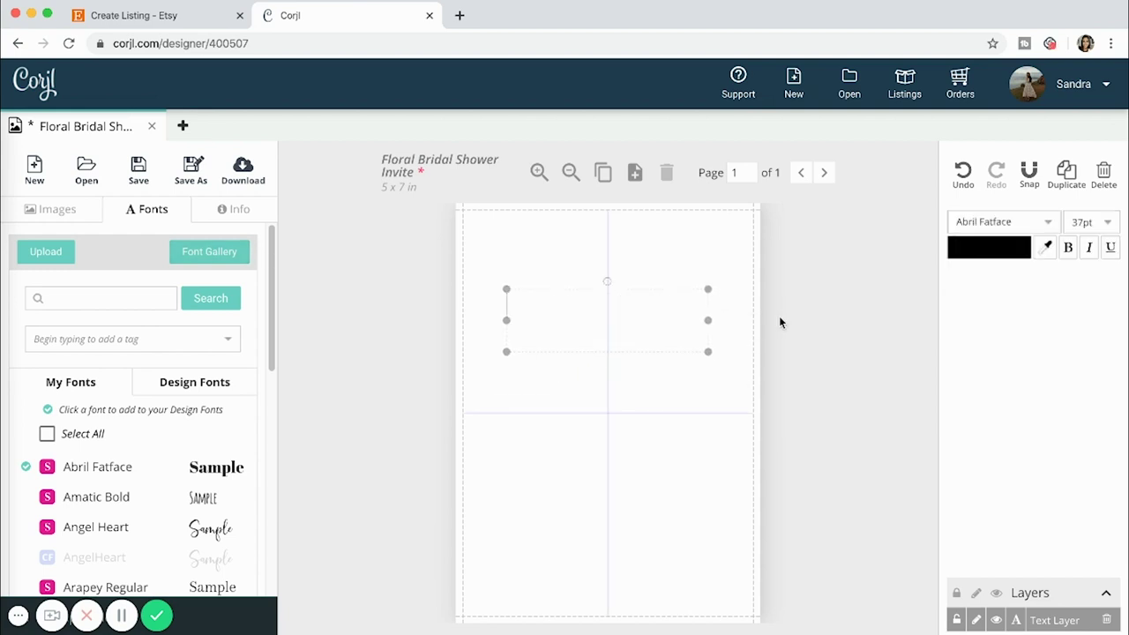
left_click(784, 368)
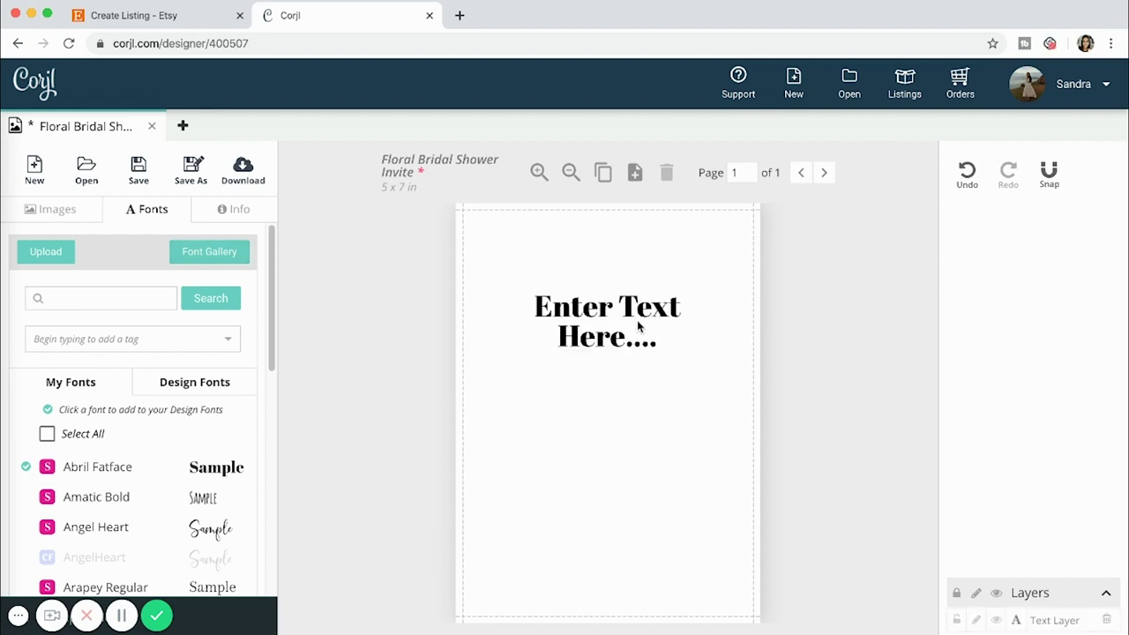
left_click(642, 328)
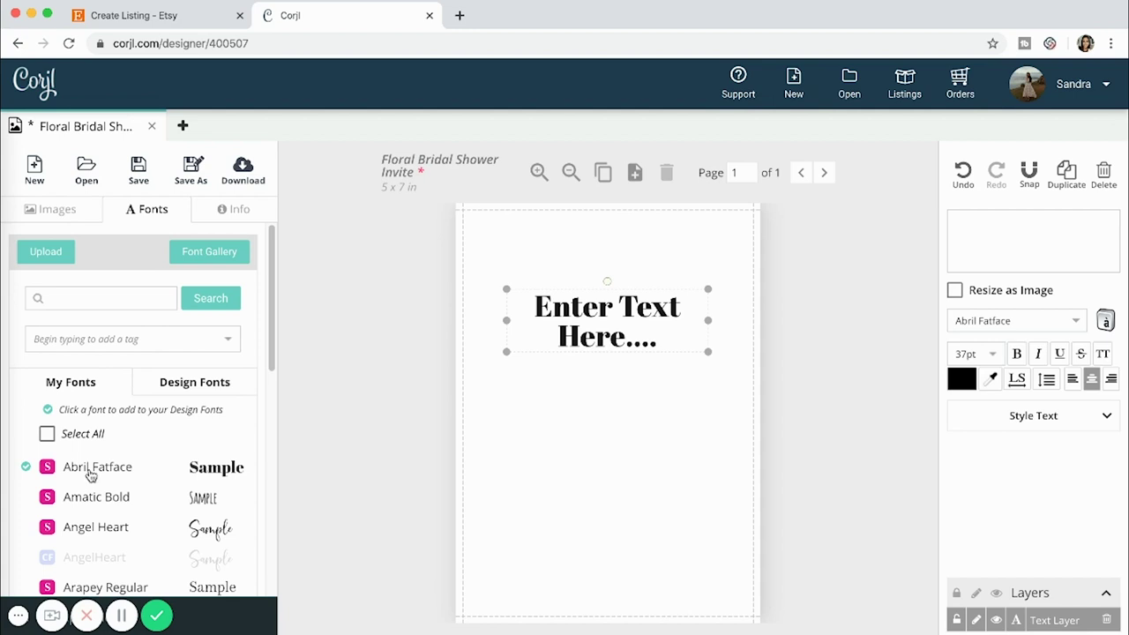
- Retype the text as 'Bridal Show', then delete the text layer
left_click(1000, 218)
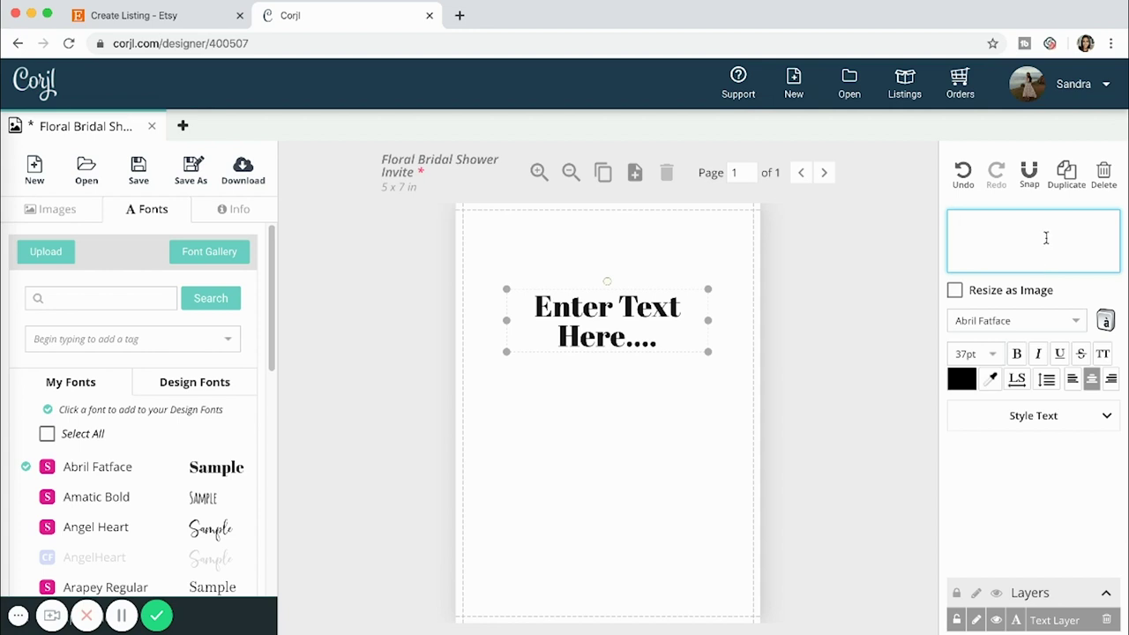
type("Bridal Shower")
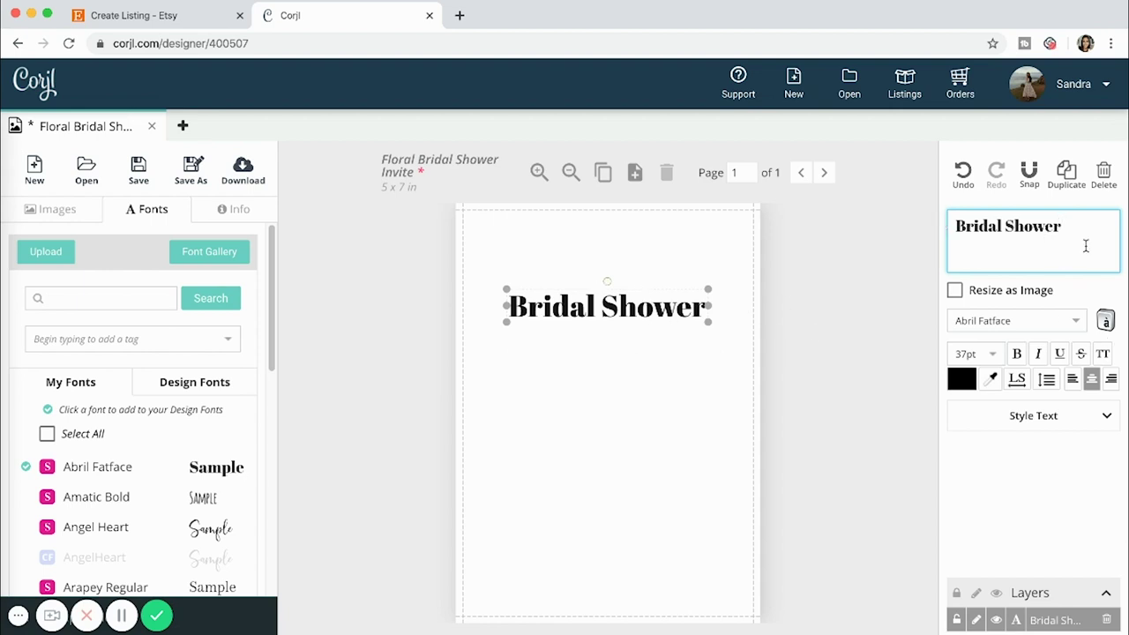
left_click(1108, 170)
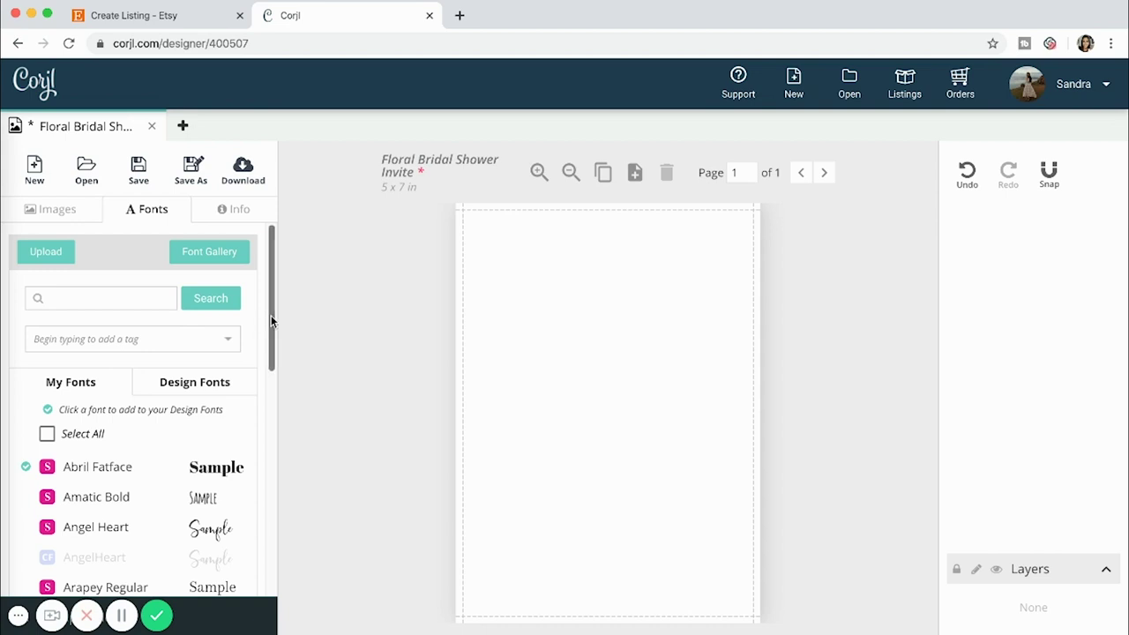
- Add Angel Heart to Design Fonts and create a text box reading 'Bridal Shower'
scroll(272, 326, "down", 3)
left_click(118, 457)
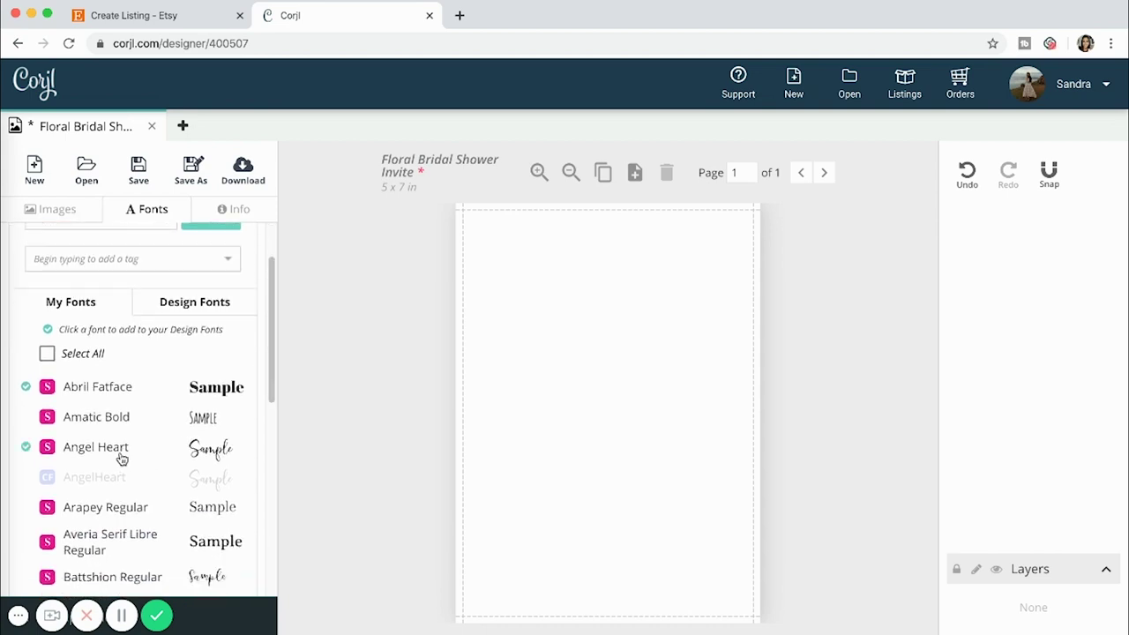
double_click(599, 316)
left_click(1031, 221)
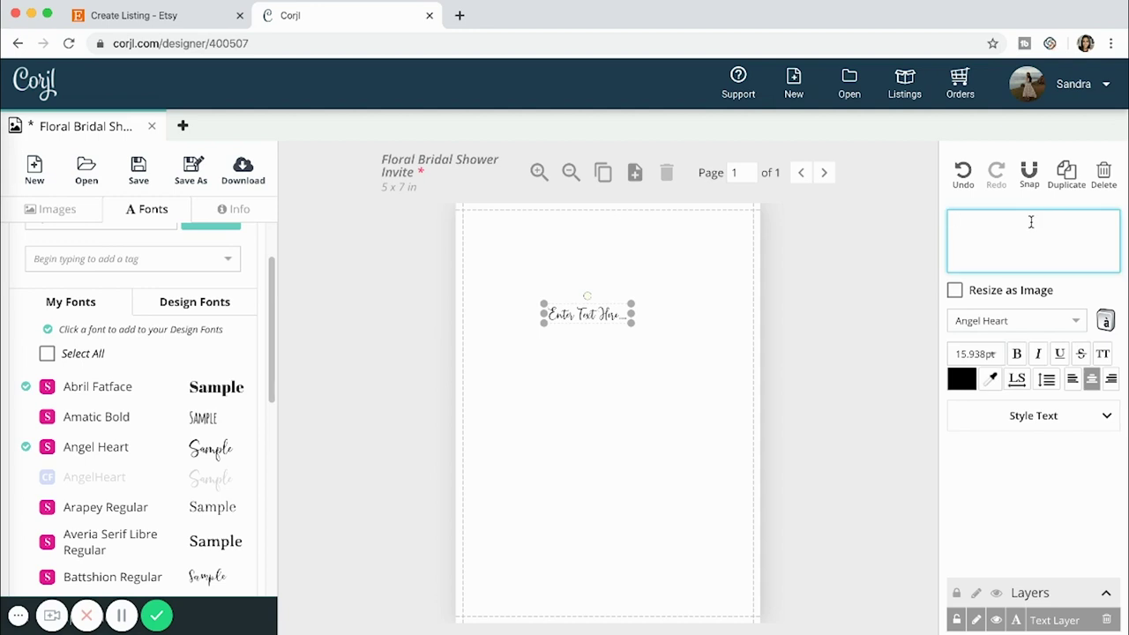
type("Bridal Shower")
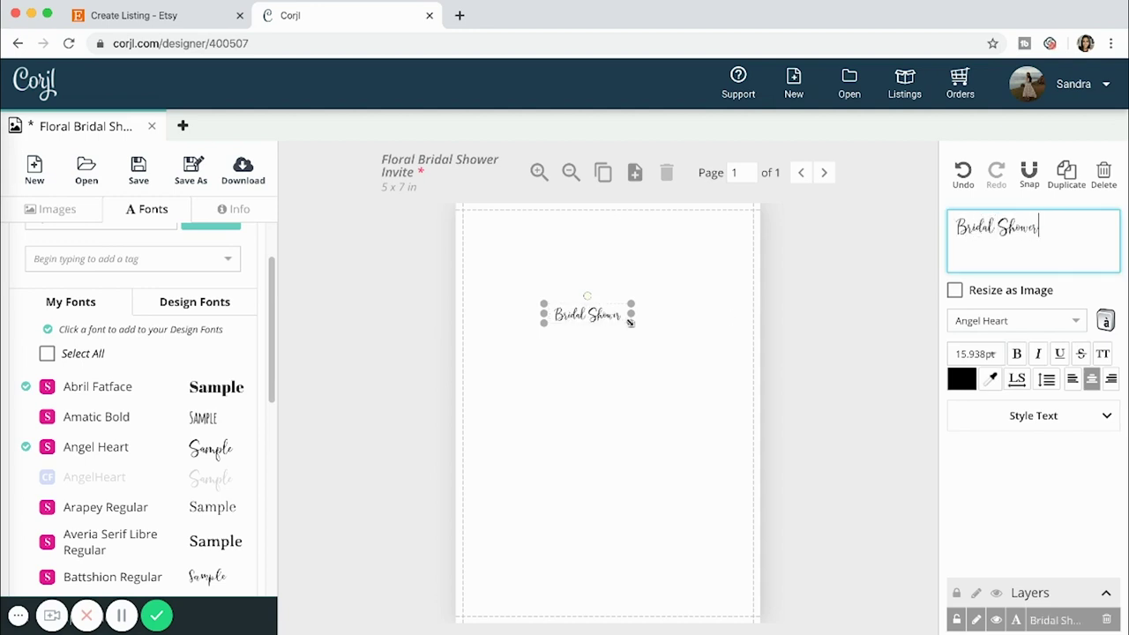
- Enlarge the heading to 52pt and centre it horizontally near the page top
left_click(635, 331)
left_click(619, 321)
mouse_move(630, 325)
left_mouse_down()
mouse_move(711, 378)
mouse_move(680, 366)
mouse_move(643, 322)
left_mouse_up()
left_click_drag(740, 280, 764, 276)
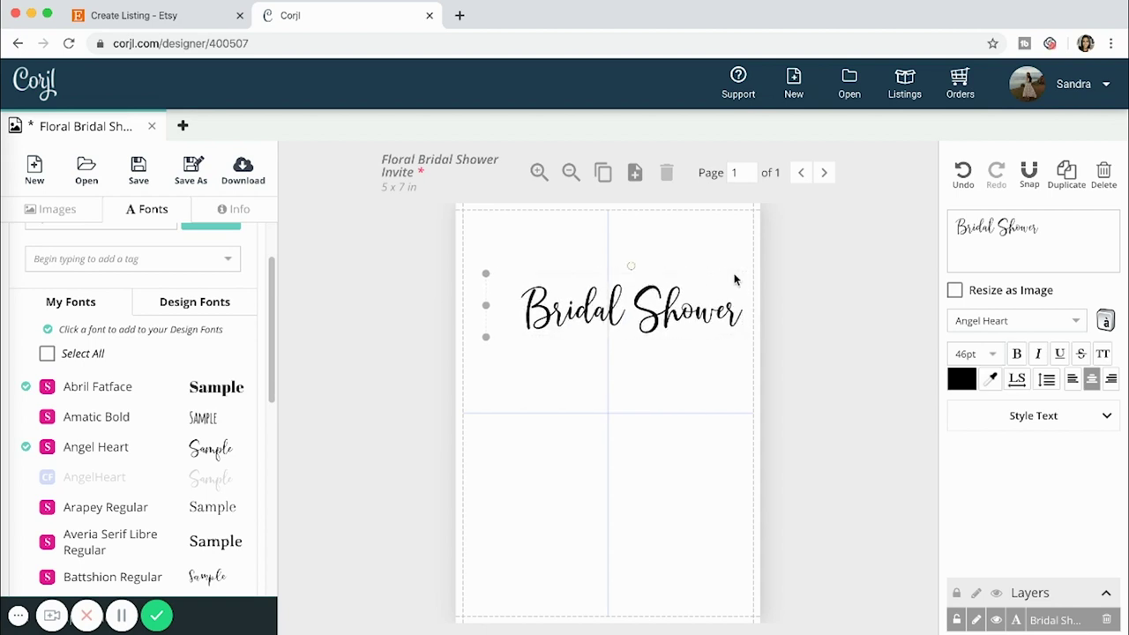
left_click_drag(705, 319, 682, 327)
left_click(800, 328)
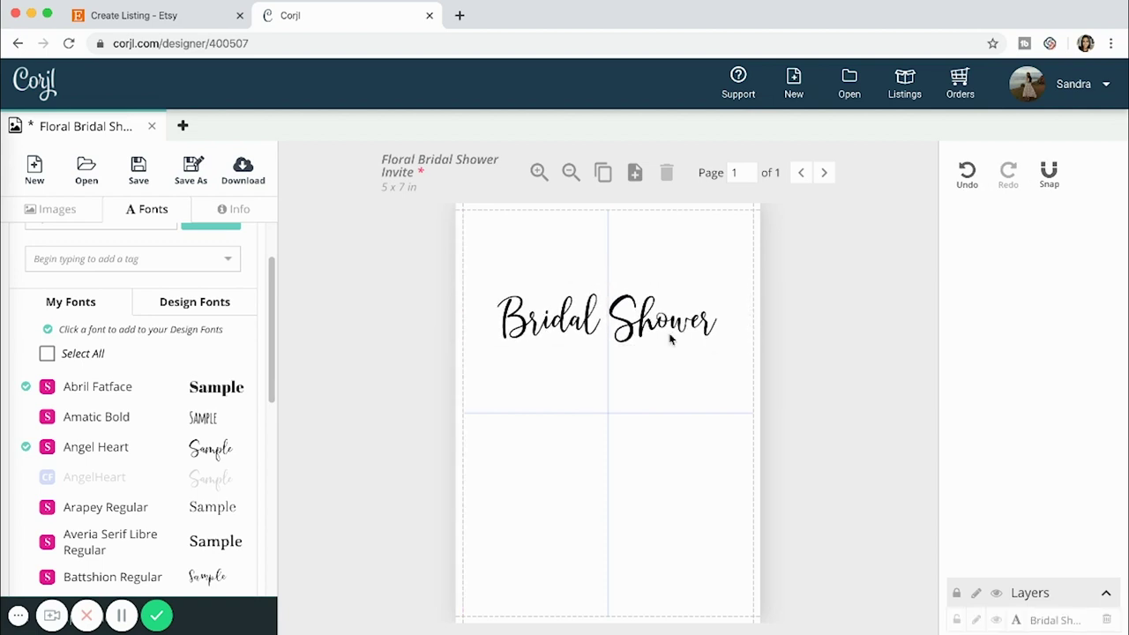
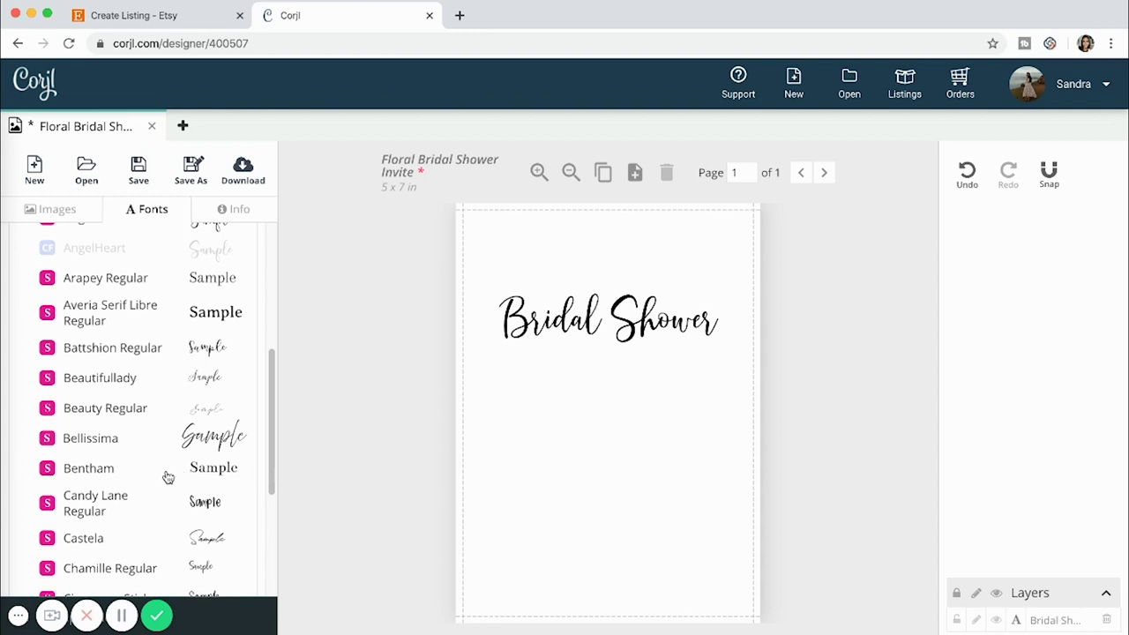
- Add 'Please Join Us For A' in Bentham above the heading, plus another Bentham box below
left_click_drag(167, 473, 647, 275)
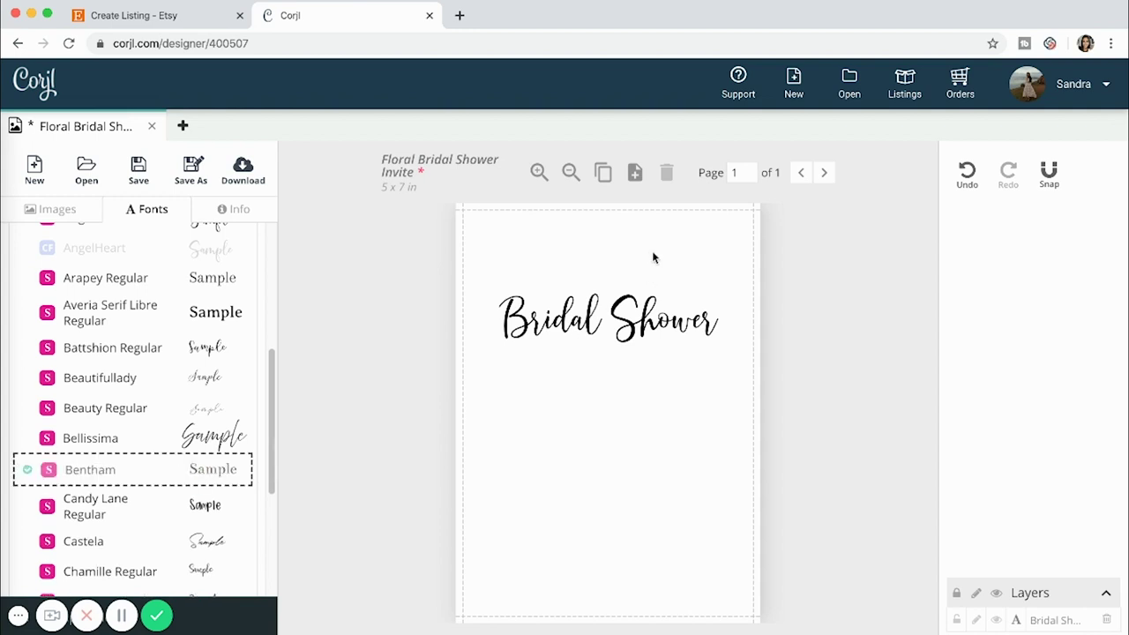
left_click(1050, 242)
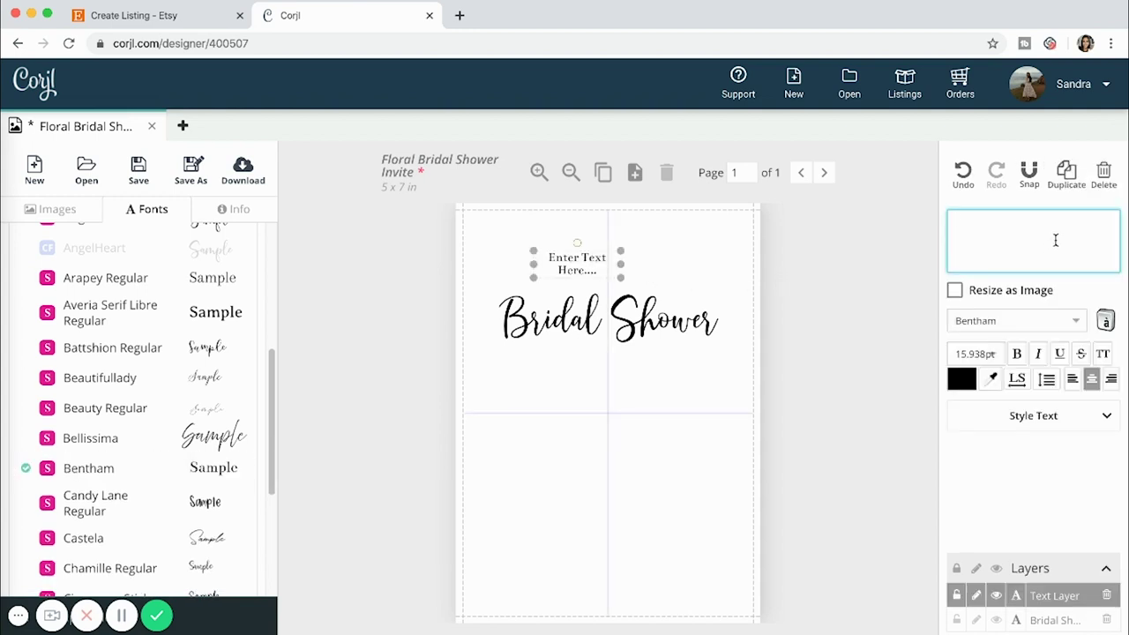
type("Please")
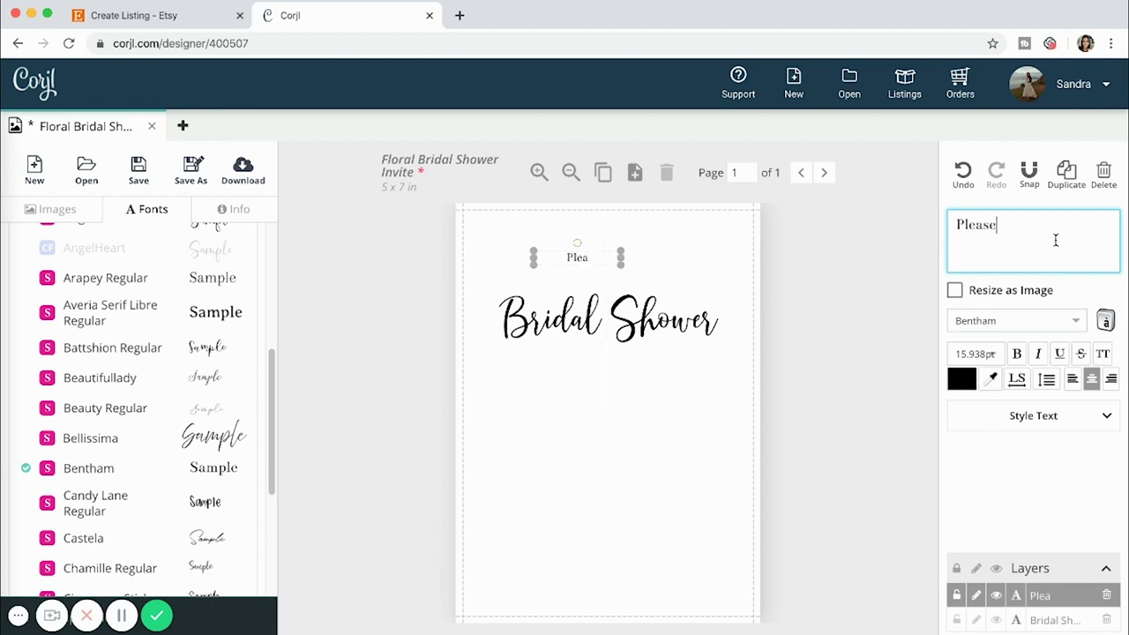
type(" Join Us")
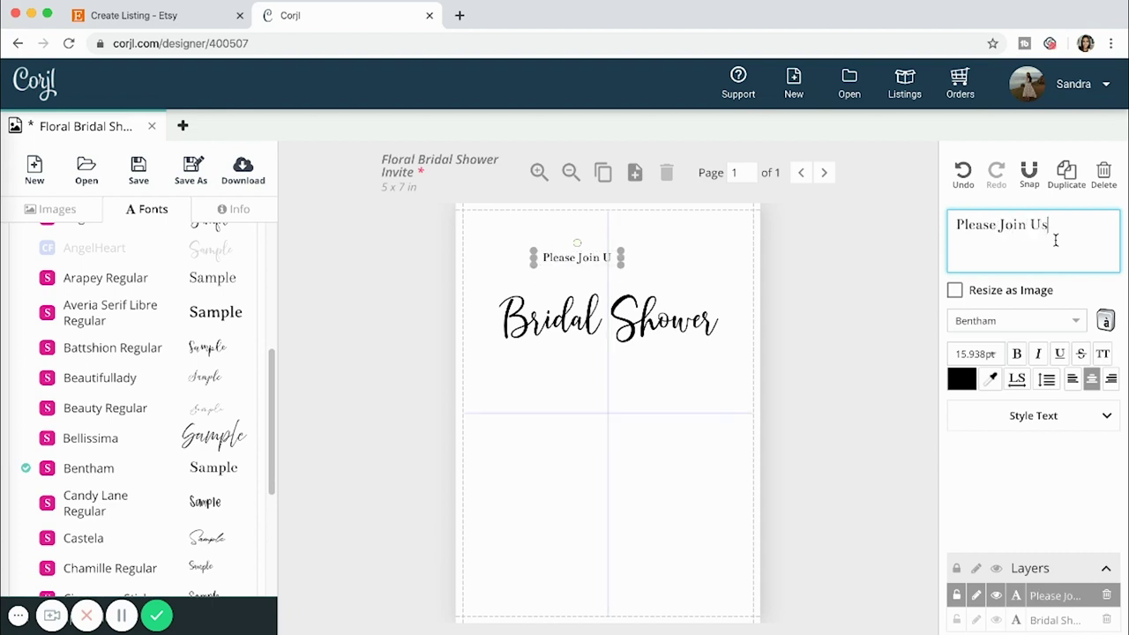
type(" For A")
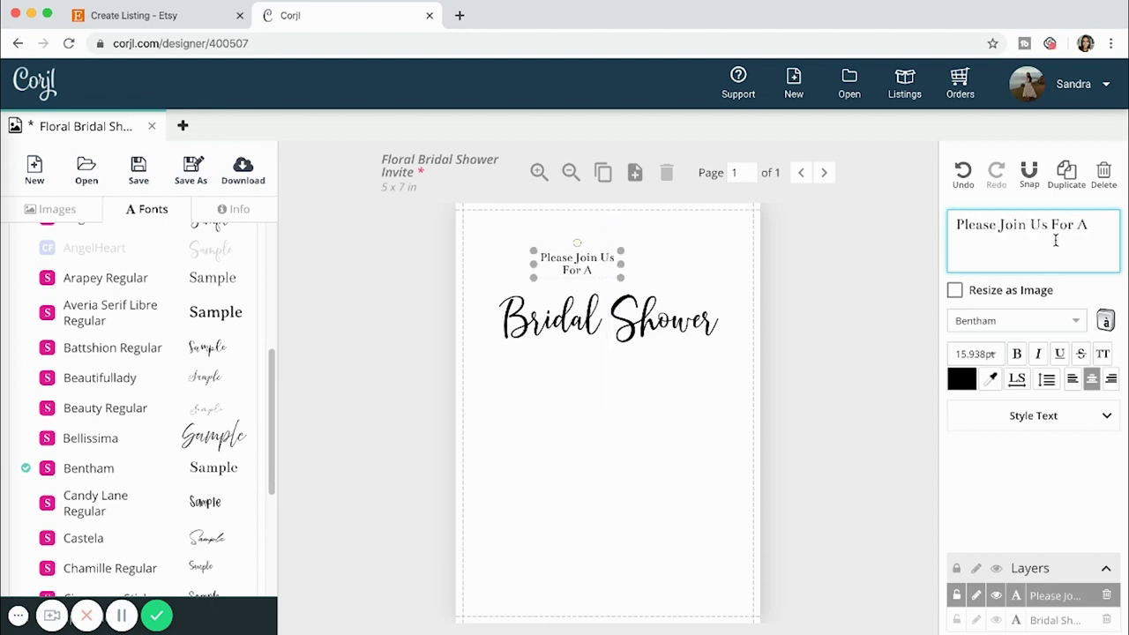
mouse_move(628, 269)
left_mouse_down()
mouse_move(675, 262)
mouse_move(646, 278)
left_mouse_up()
left_click(643, 266)
left_click(812, 271)
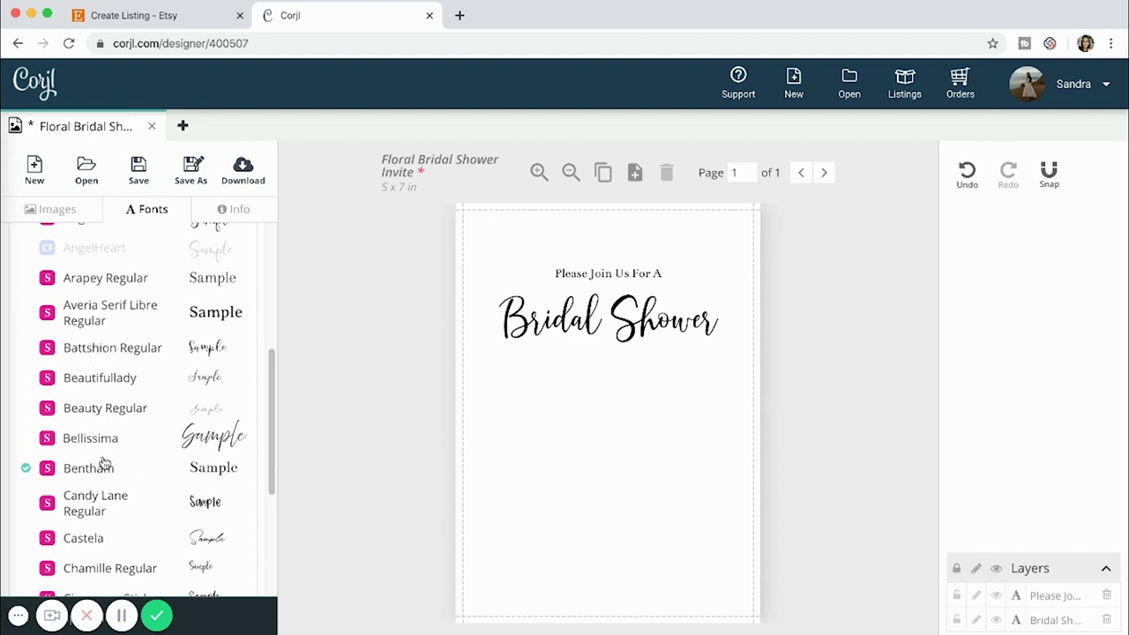
left_click_drag(100, 462, 568, 371)
- Type 'In Celebration Of' in the new Bentham box and centre it beneath the Bridal Shower heading
left_click(1098, 227)
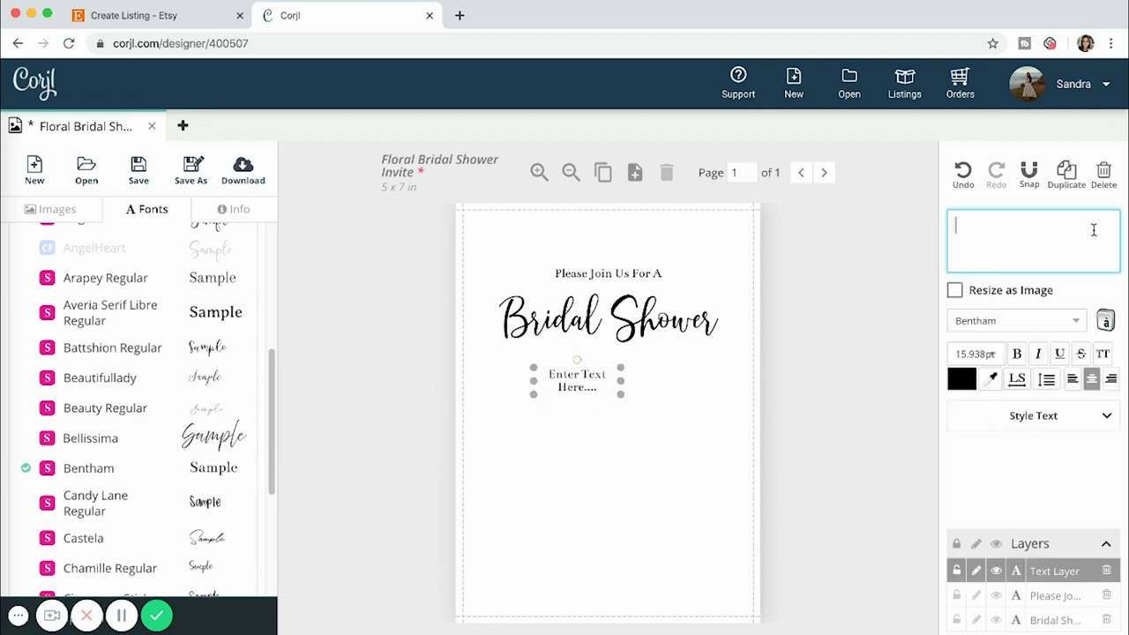
type("to c")
key("BackSpace")
key("BackSpace")
key("BackSpace")
key("BackSpace")
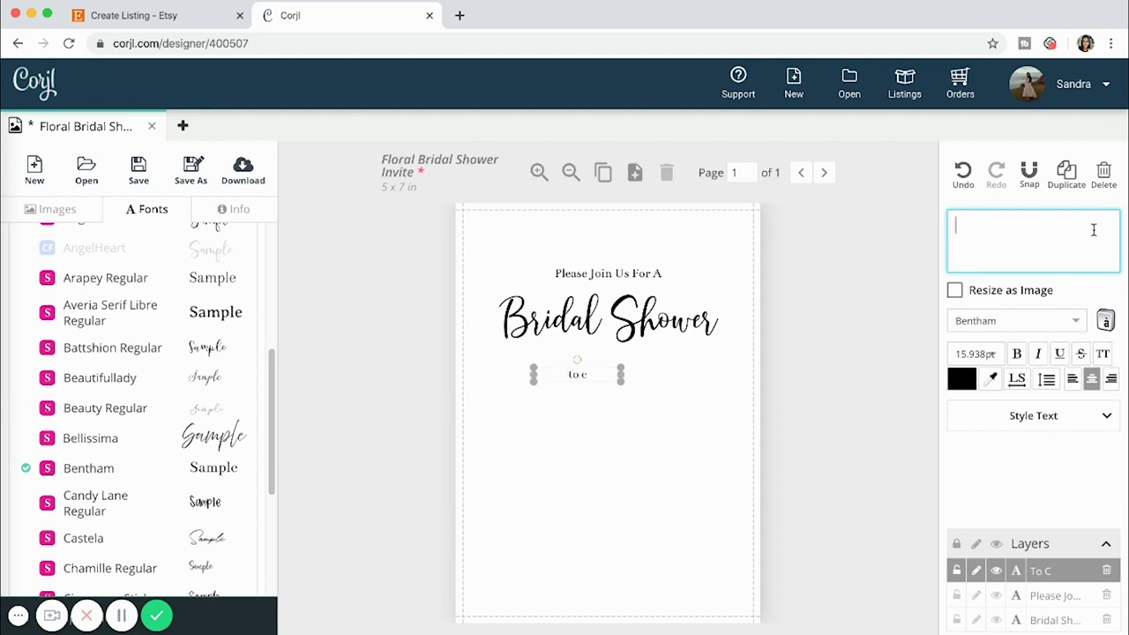
type("To Celebrate")
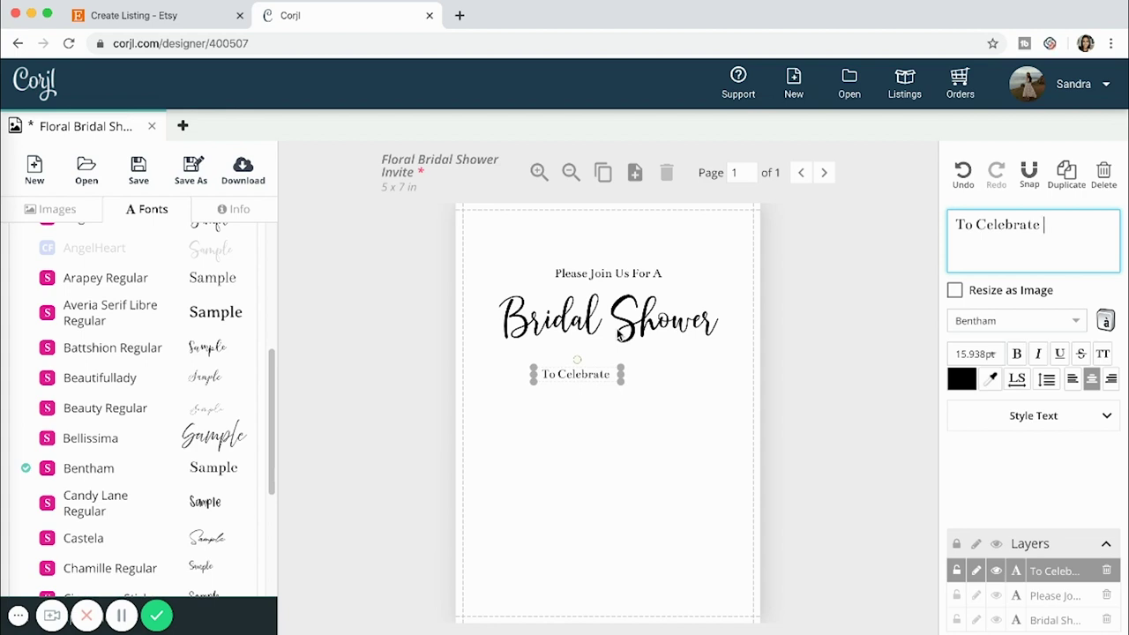
key("BackSpace")
key("BackSpace")
key("BackSpace")
key("BackSpace")
key("BackSpace")
key("BackSpace")
key("BackSpace")
key("BackSpace")
key("BackSpace")
key("BackSpace")
key("BackSpace")
key("BackSpace")
type("In Cel")
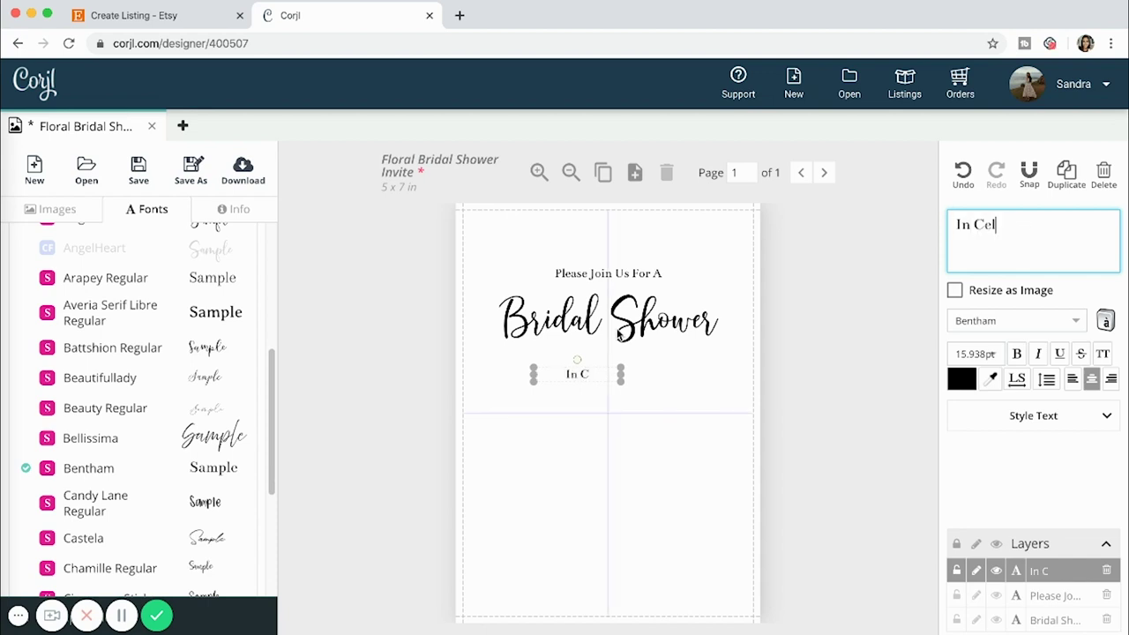
type("ebration Of")
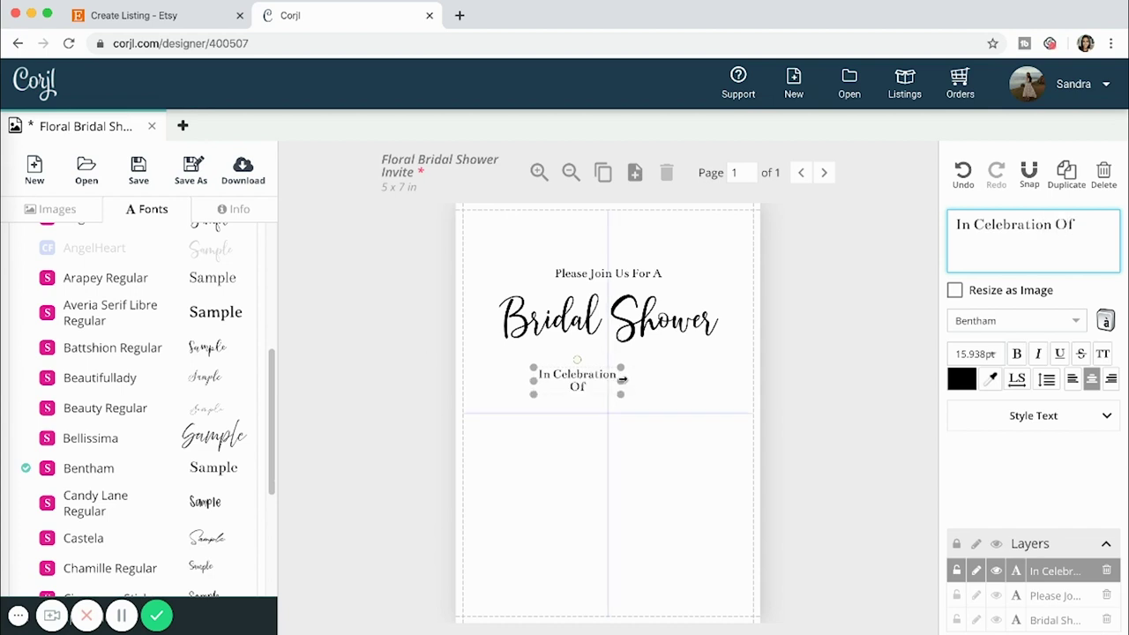
left_click_drag(622, 381, 650, 362)
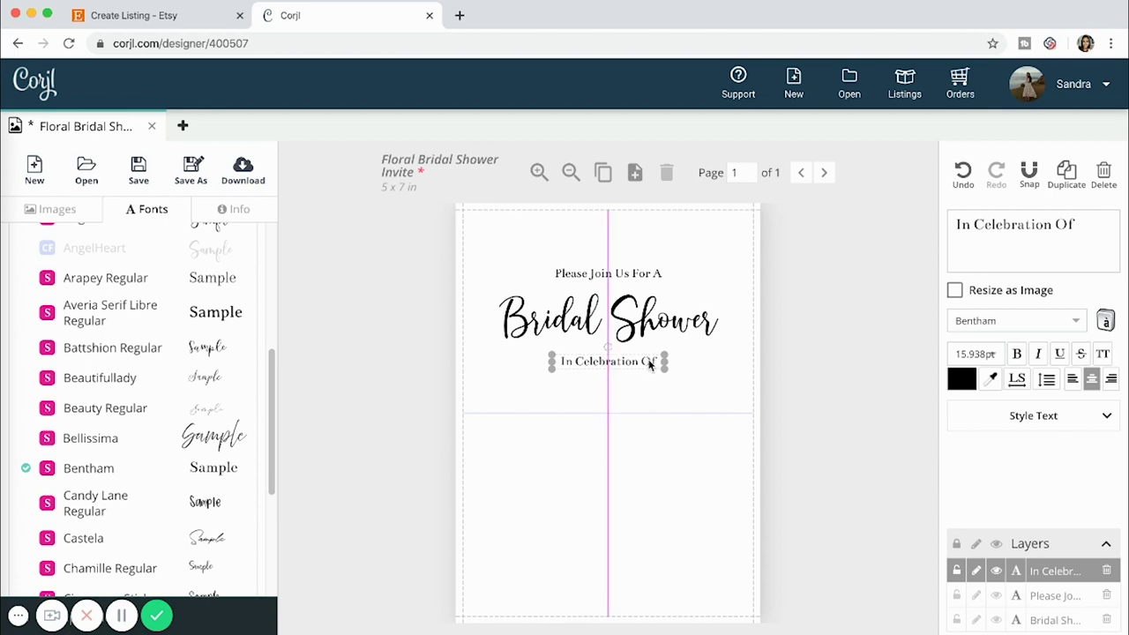
left_click(861, 361)
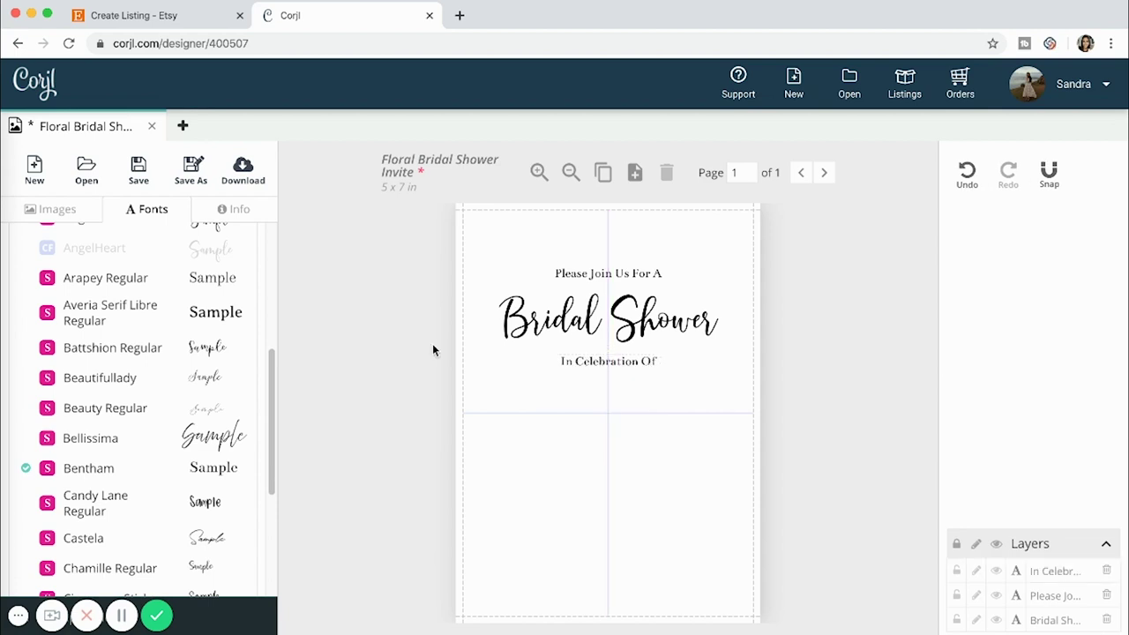
left_click(550, 334)
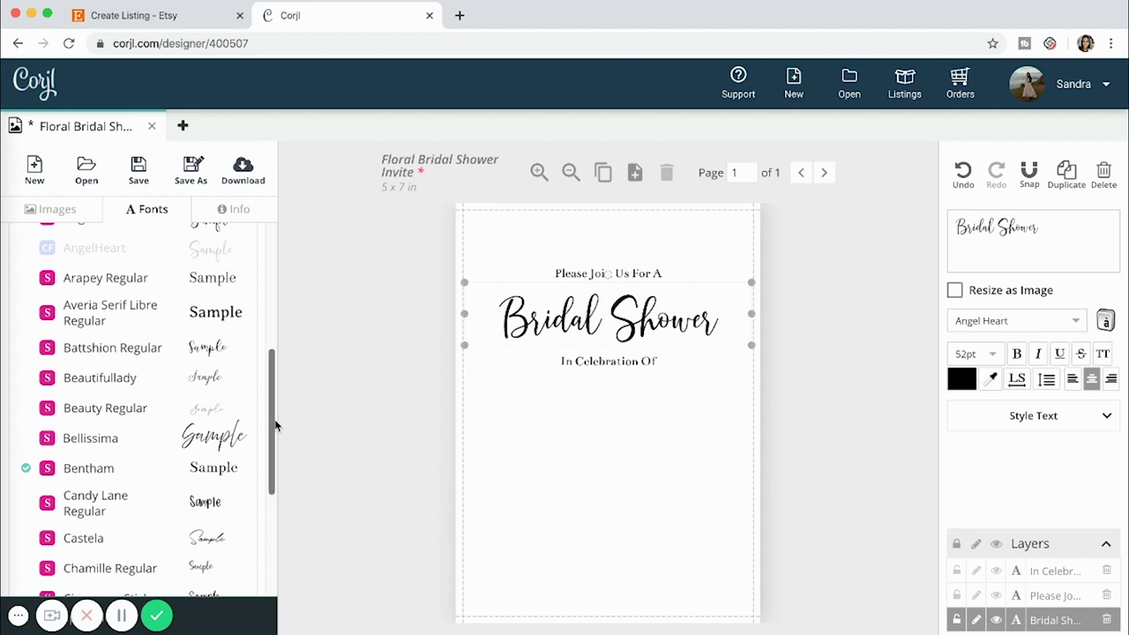
- Add the Angel Heart font and drop an Angel Heart text box below 'In Celebration Of'
left_click_drag(275, 426, 275, 358)
left_click(108, 361)
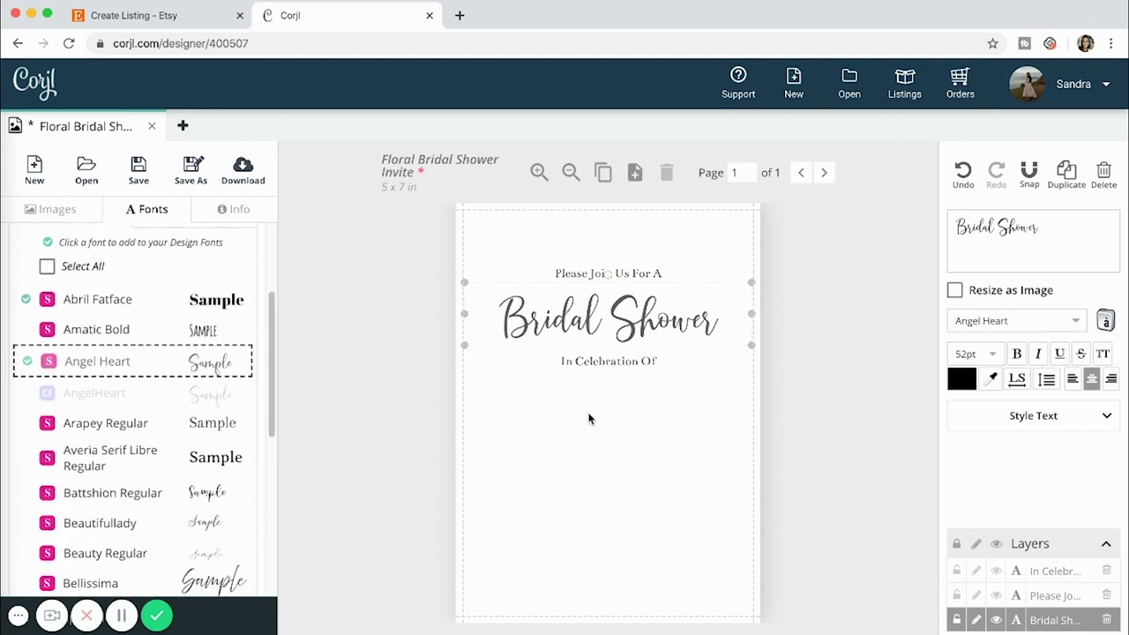
double_click(589, 399)
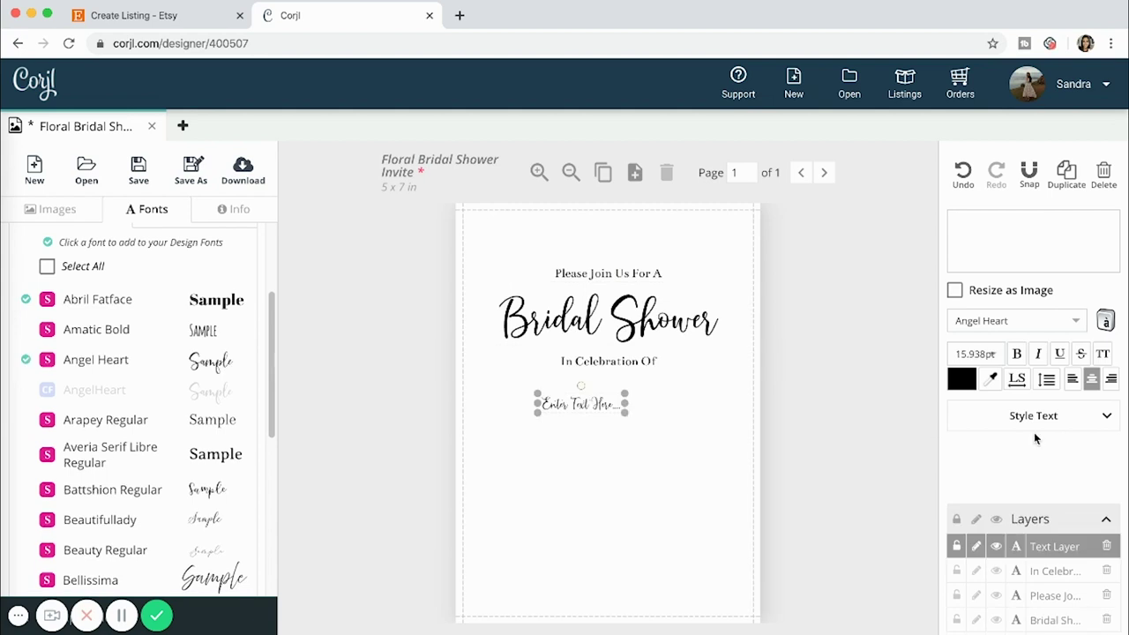
left_click(1030, 229)
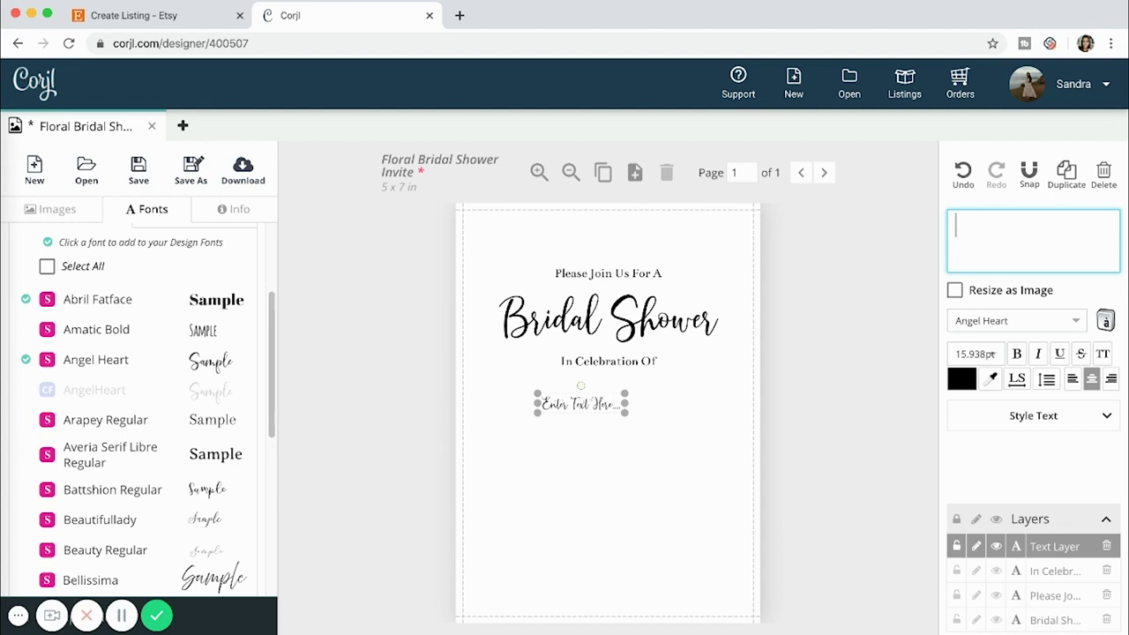
- Replace the placeholder with the bride's name and scale it up to about 42pt, centred
key("BackSpace")
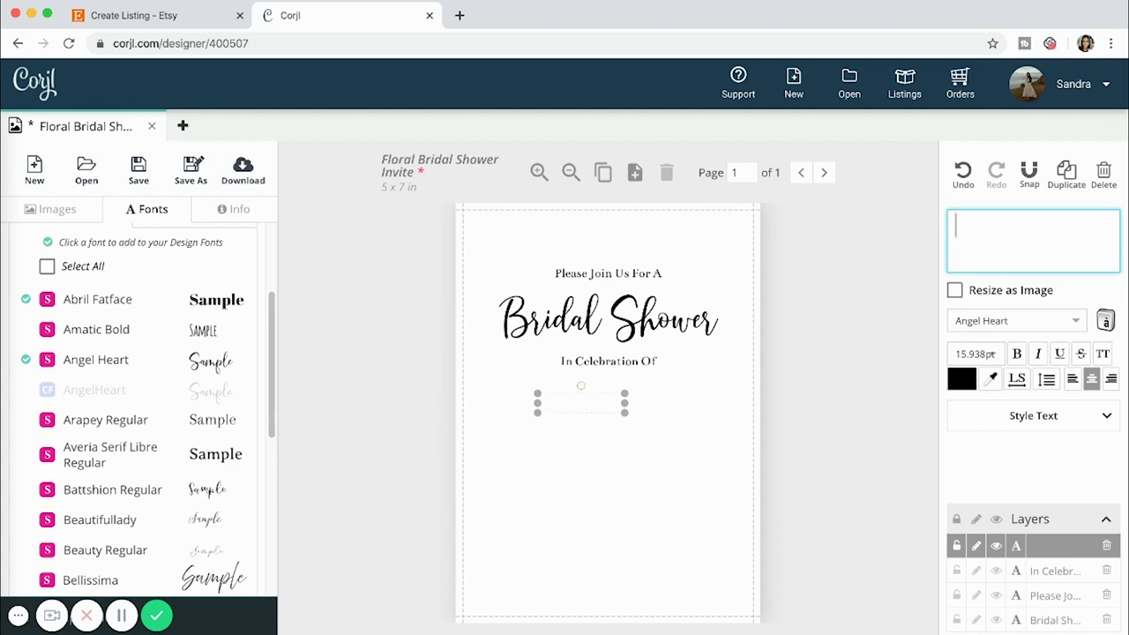
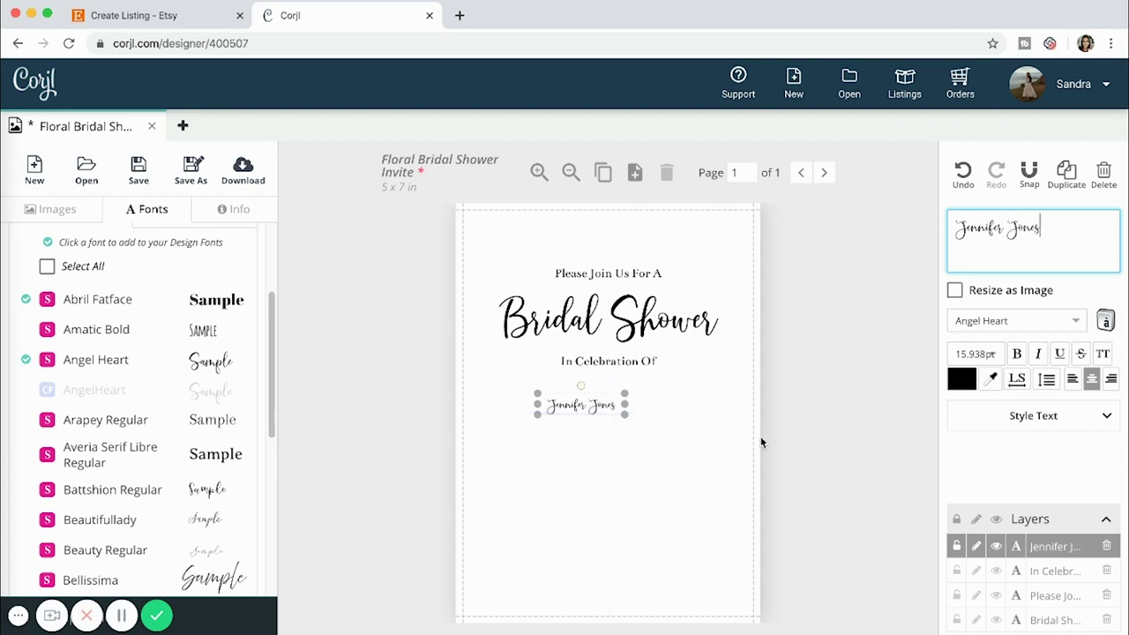
left_click_drag(625, 415, 681, 427)
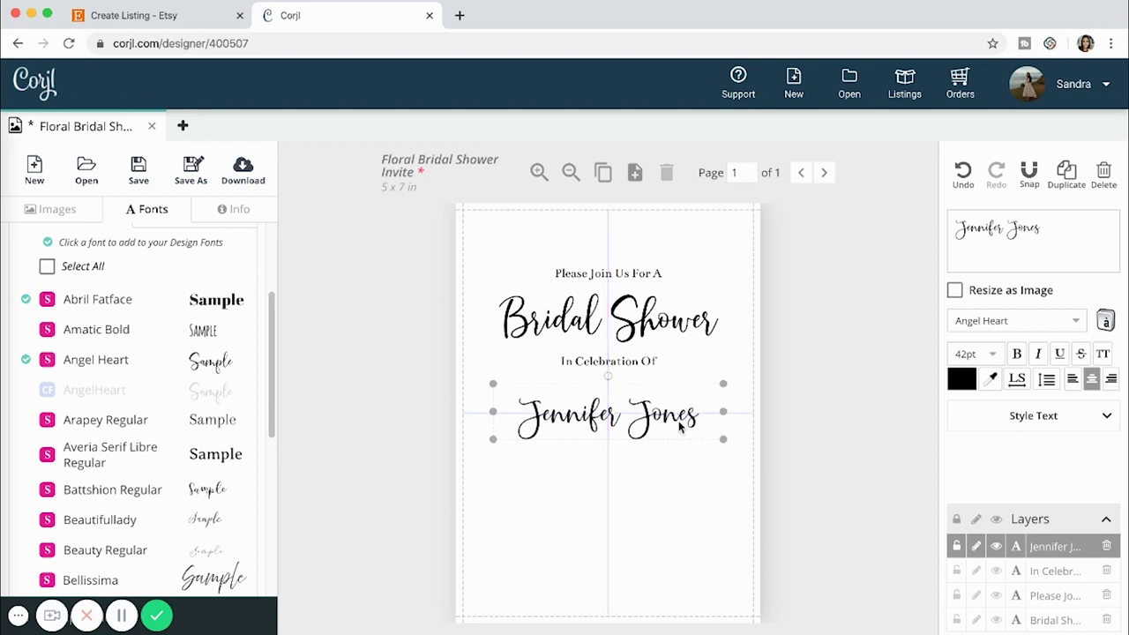
left_click(832, 401)
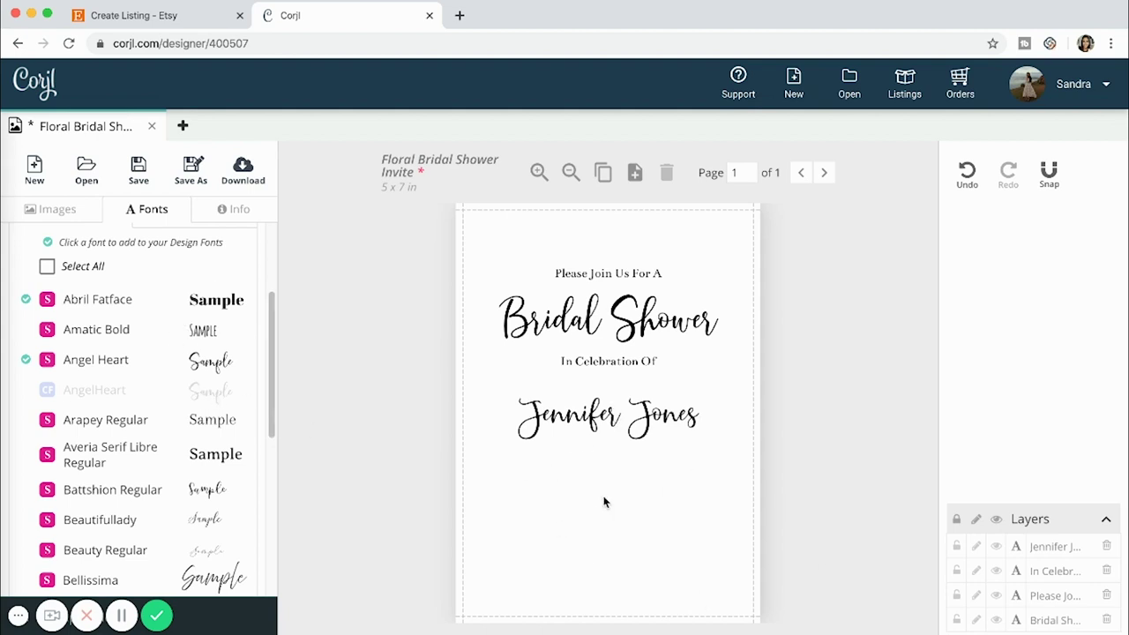
- Check the In Celebration Of font, then place and centre a small Bentham box under the name
mouse_move(269, 370)
left_mouse_down()
mouse_move(273, 284)
mouse_move(270, 372)
mouse_move(272, 318)
mouse_move(271, 357)
left_mouse_up()
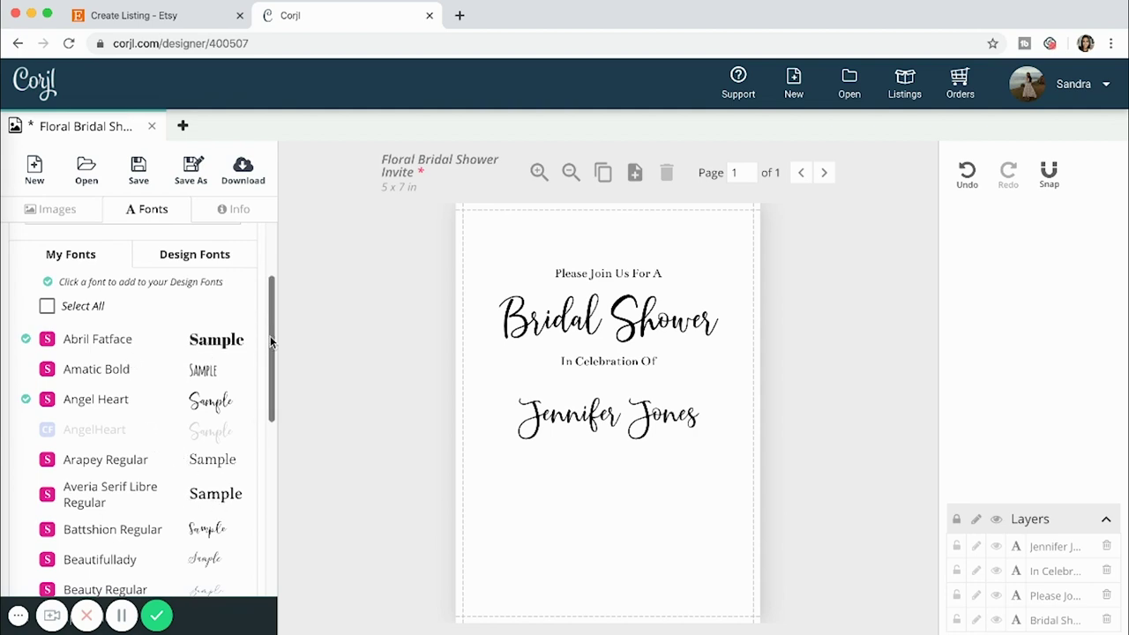
left_click(582, 361)
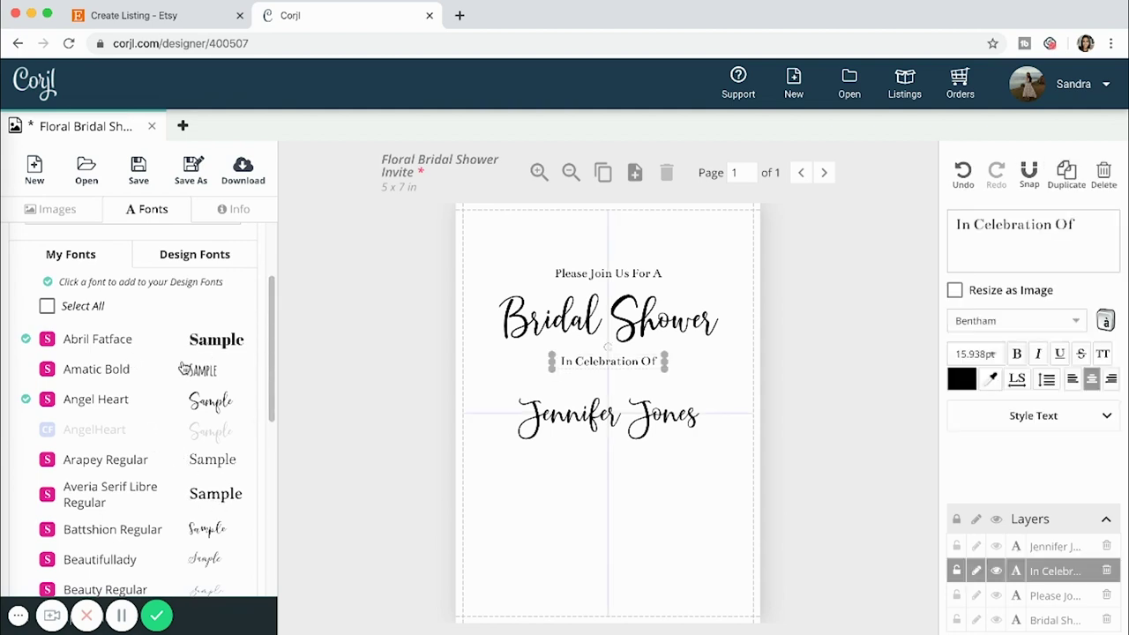
scroll(272, 362, "down", 1)
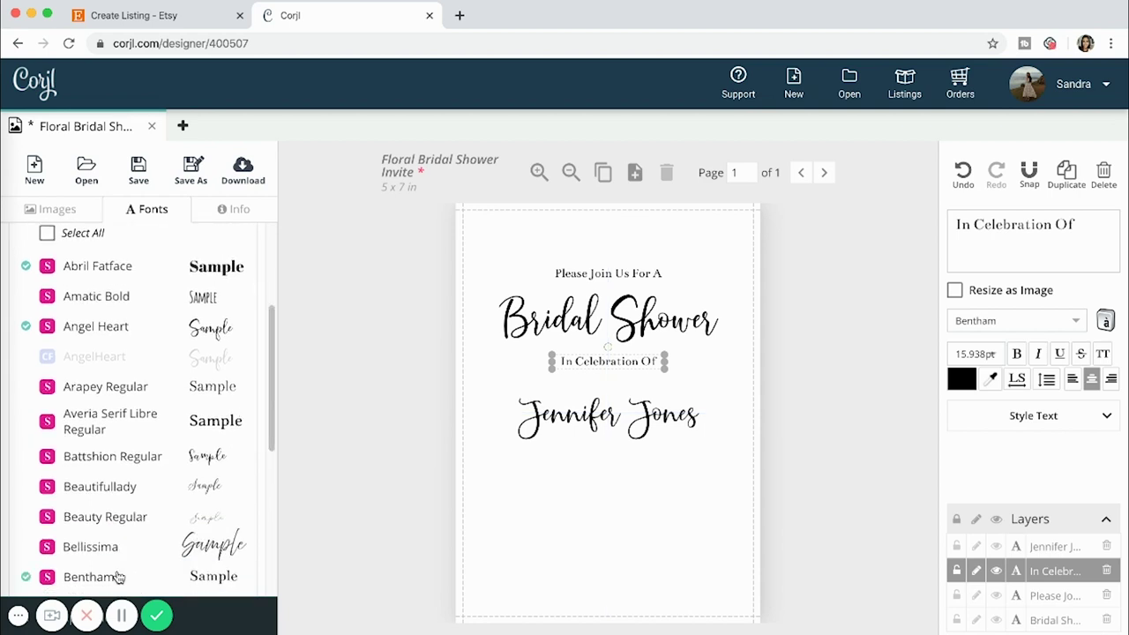
left_click_drag(119, 577, 583, 475)
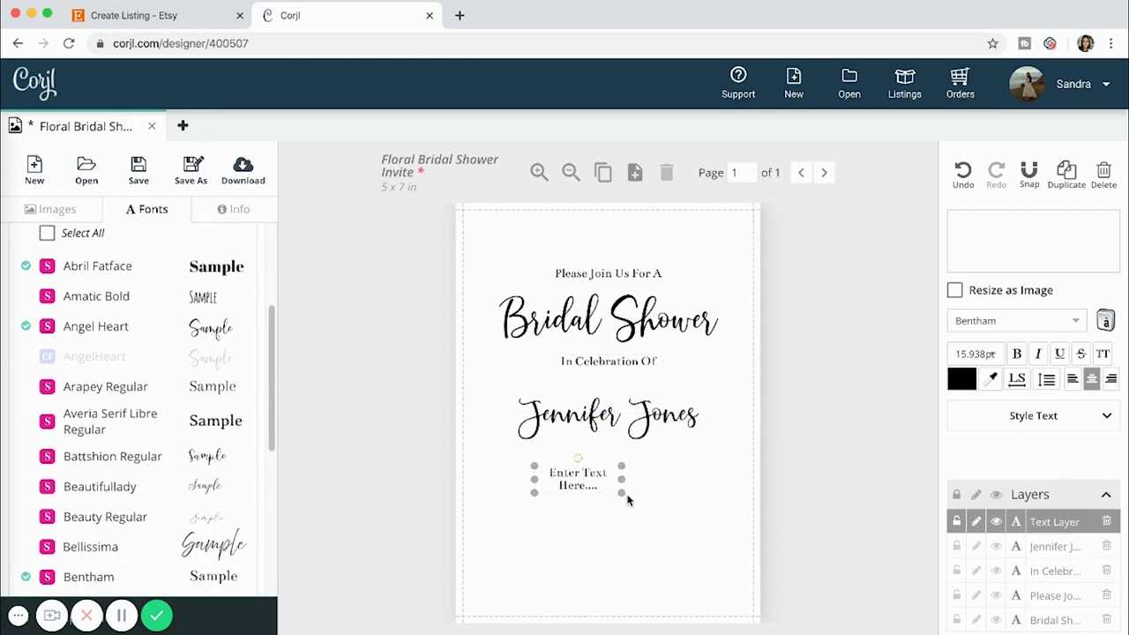
left_click_drag(626, 500, 765, 524)
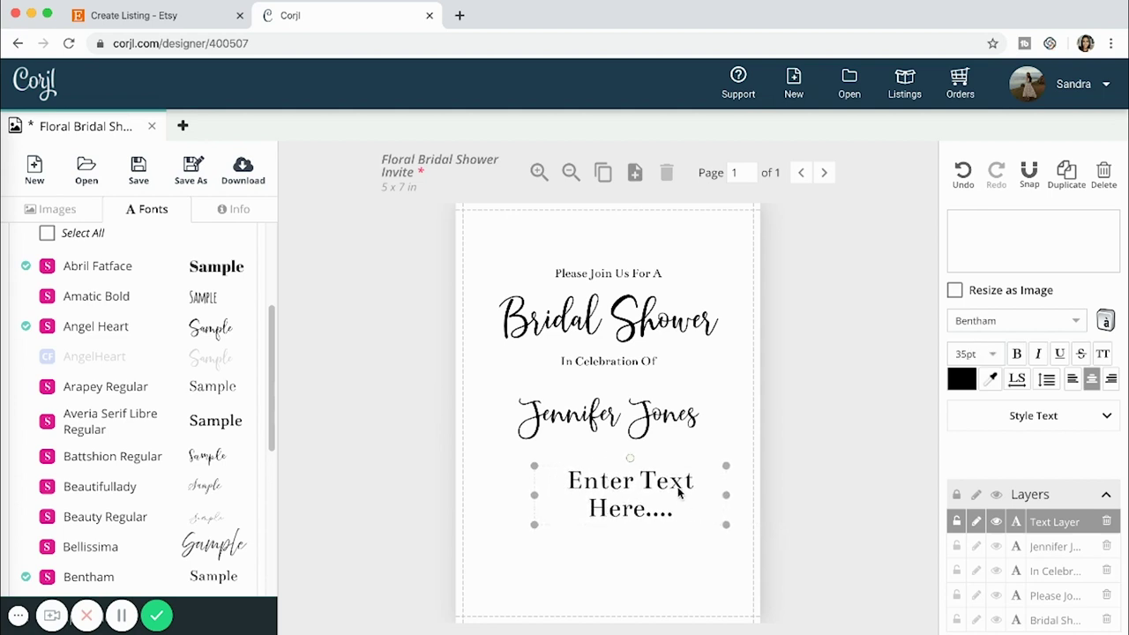
left_click_drag(675, 492, 655, 484)
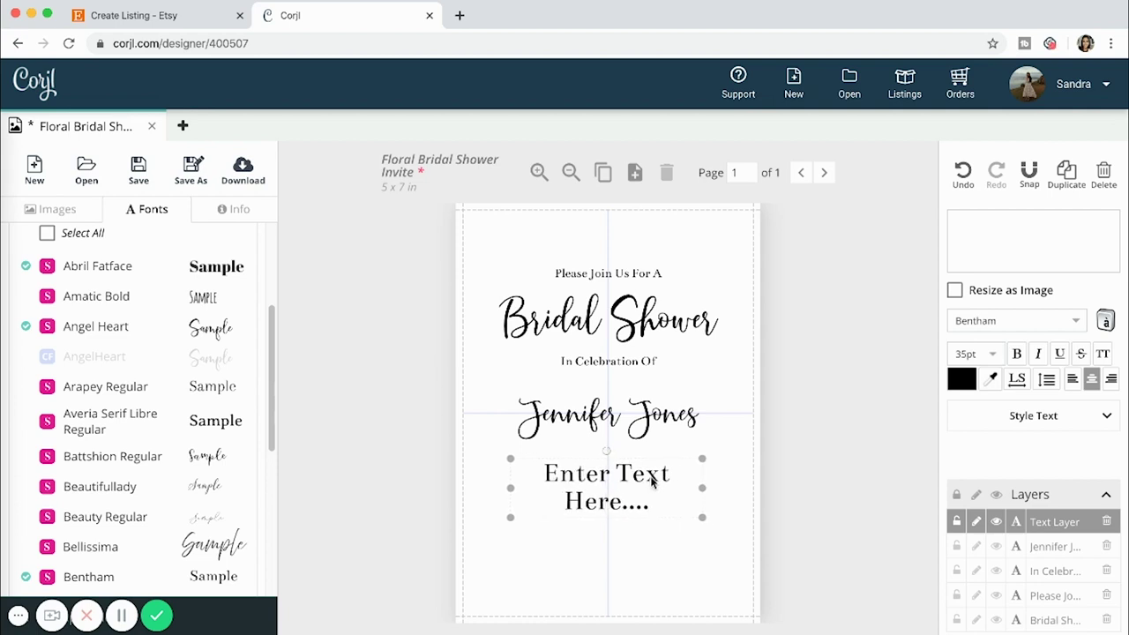
left_click_drag(703, 519, 615, 477)
- Enter 'Saturday, March 21st, 2020', correcting 20th to 21st, and widen the box to one line
left_click(1011, 239)
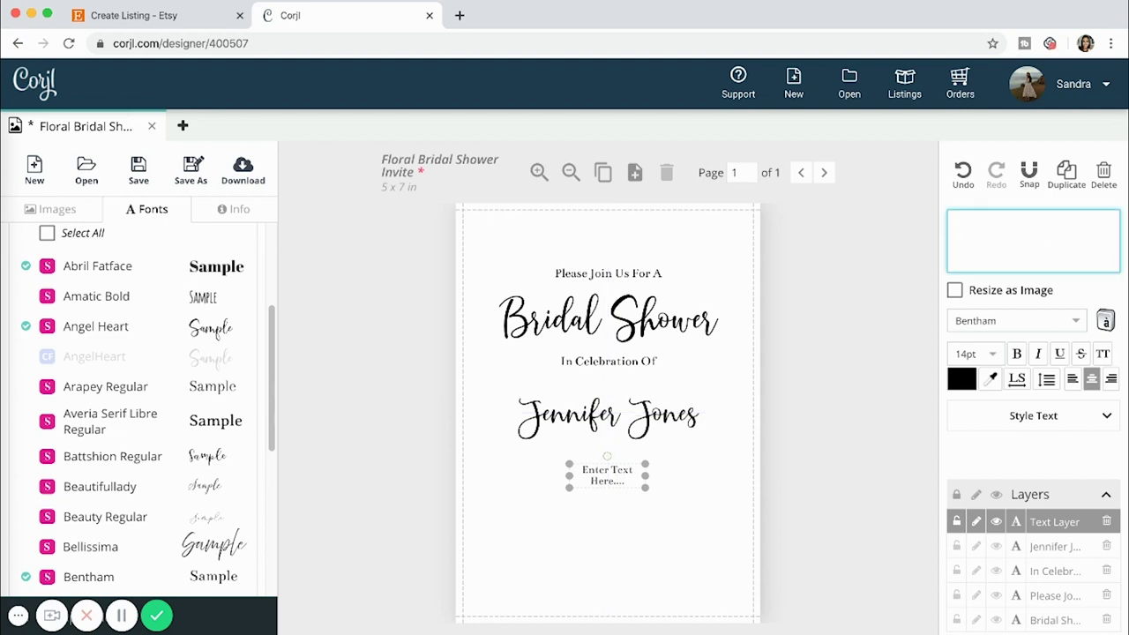
type("Saturday")
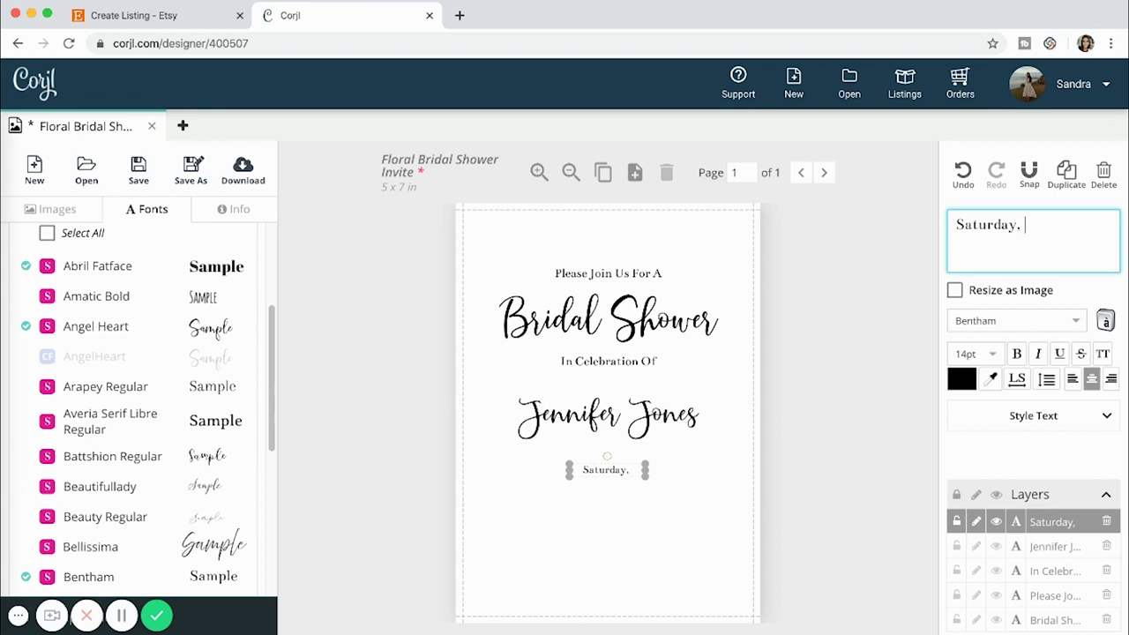
type(", Marc")
type("2")
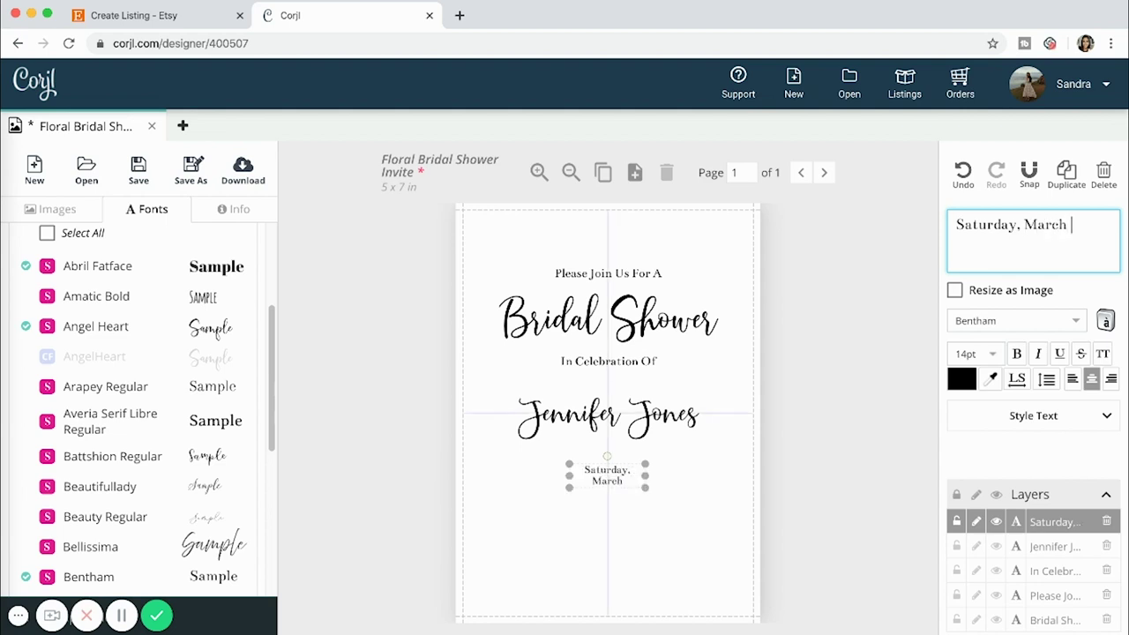
type("0")
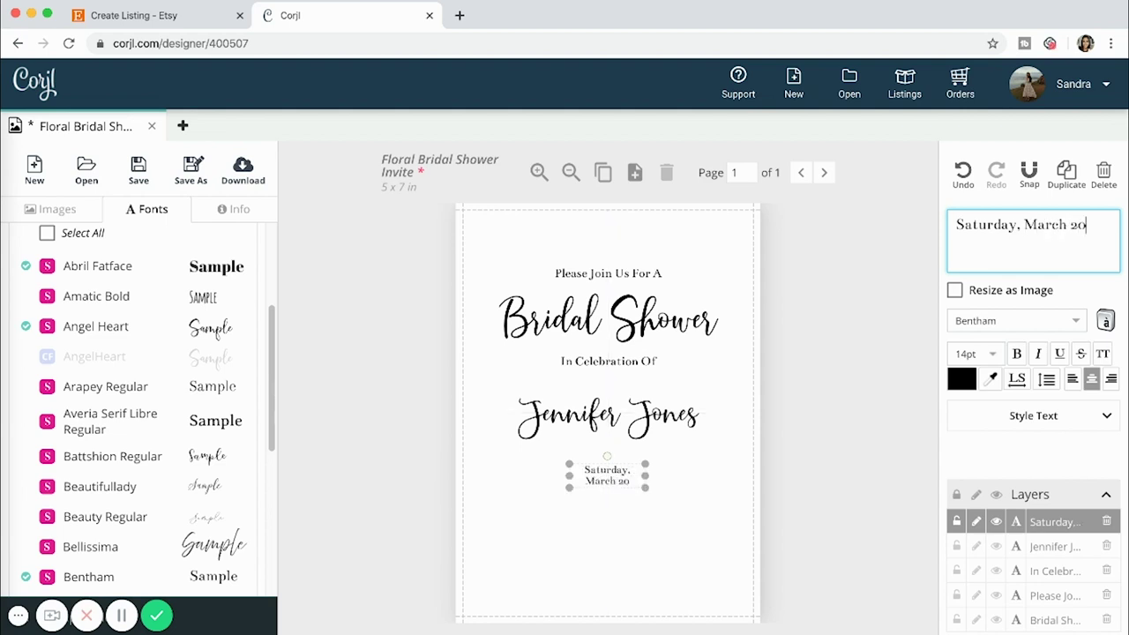
type("th, 2020")
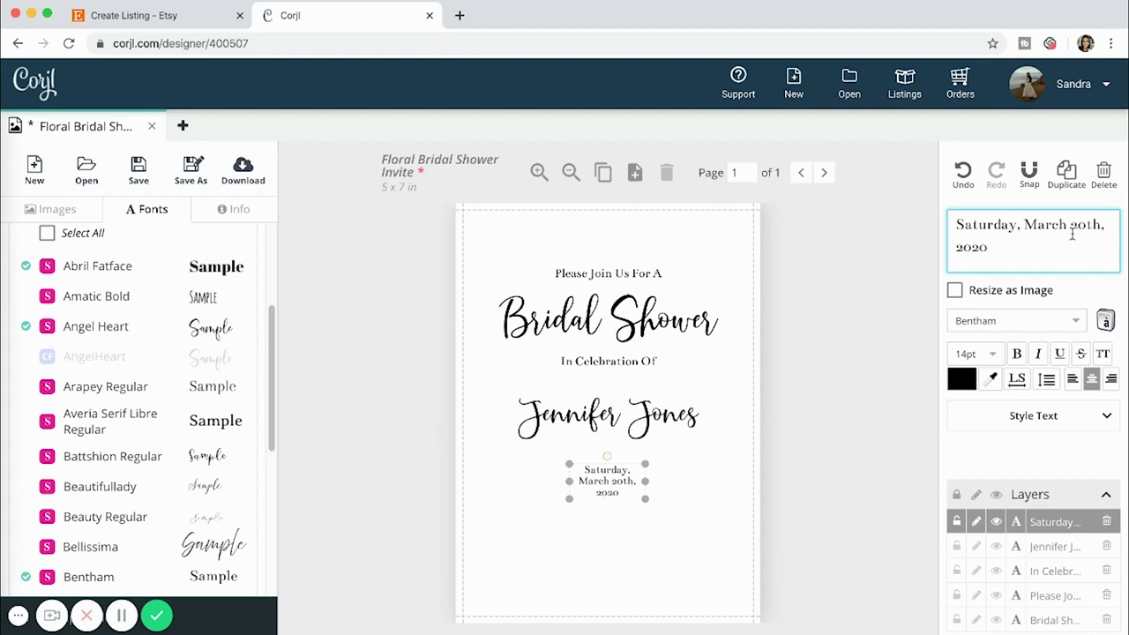
left_click(1102, 226)
key("BackSpace")
left_click_drag(1103, 226, 1072, 225)
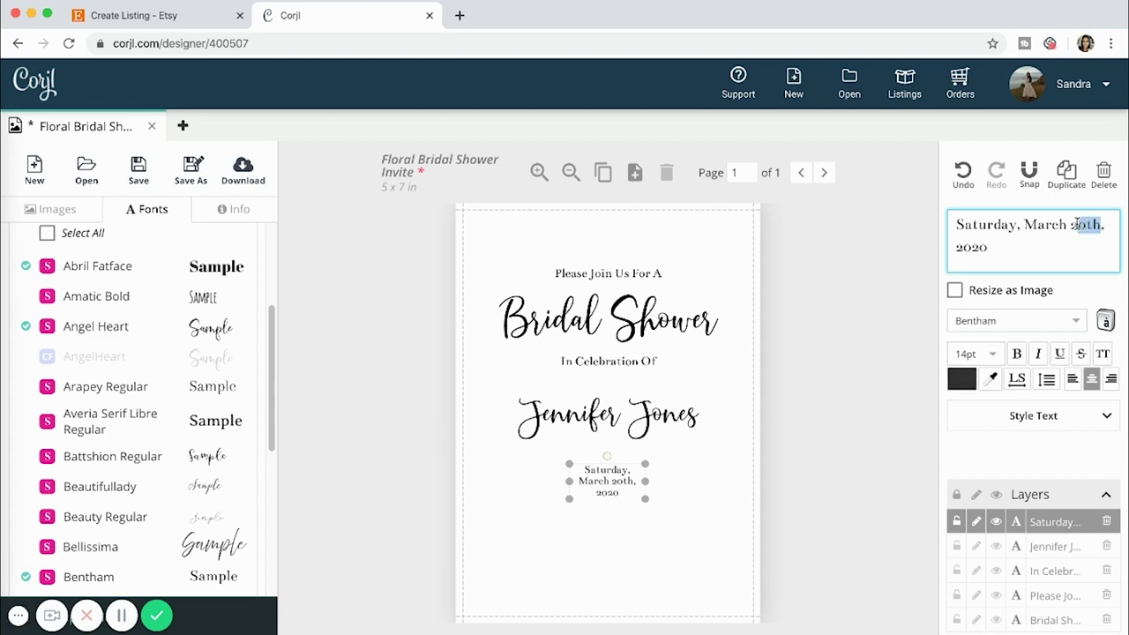
type("21st")
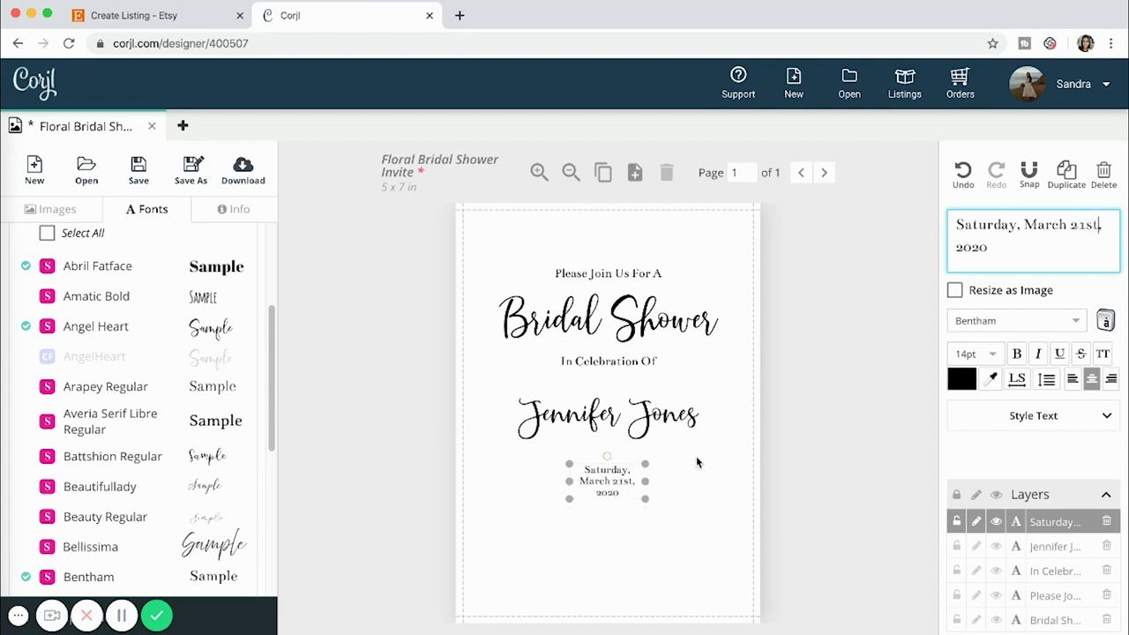
mouse_move(646, 481)
left_mouse_down()
mouse_move(714, 480)
mouse_move(632, 470)
mouse_move(644, 471)
left_mouse_up()
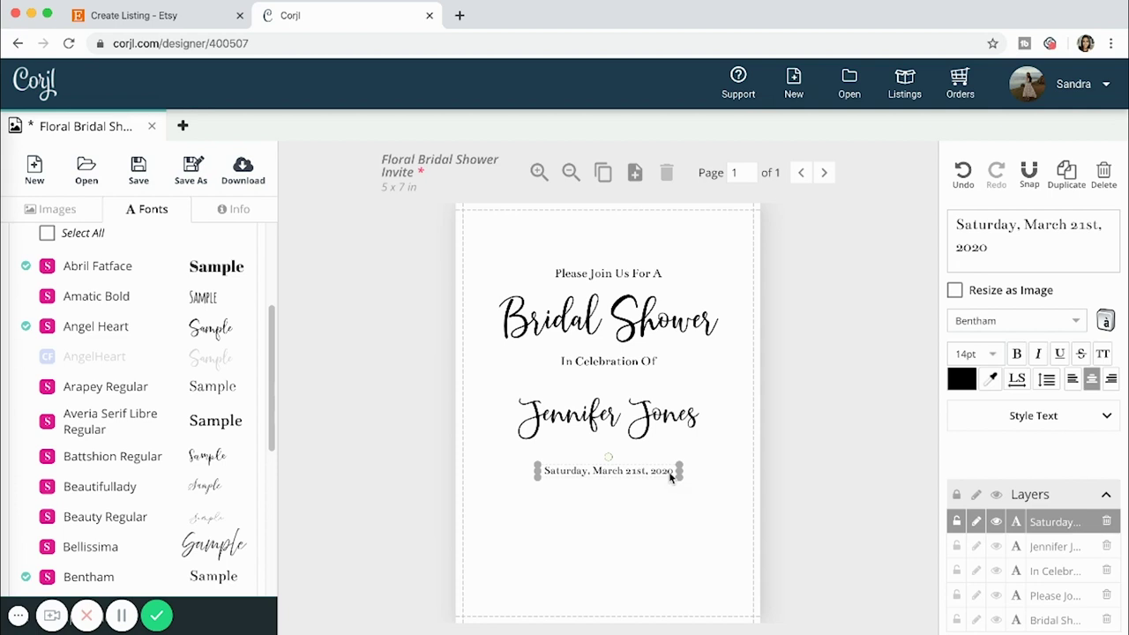
- Append 'at 1:00 PM' after 2020 and widen the box so the date stays on one line
left_click(990, 246)
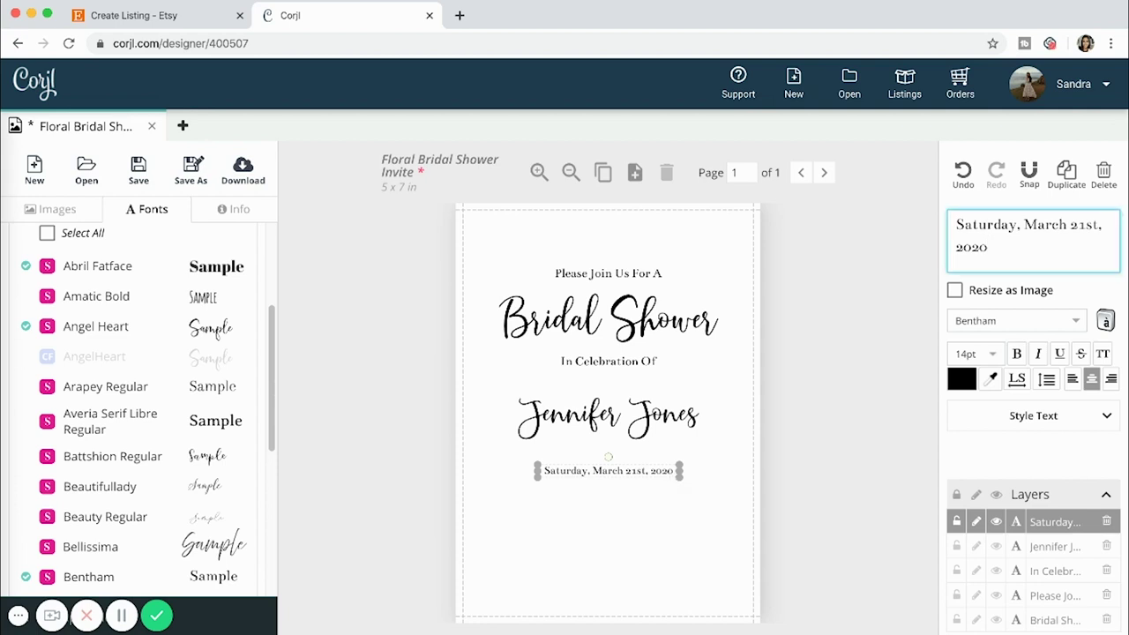
key("Return")
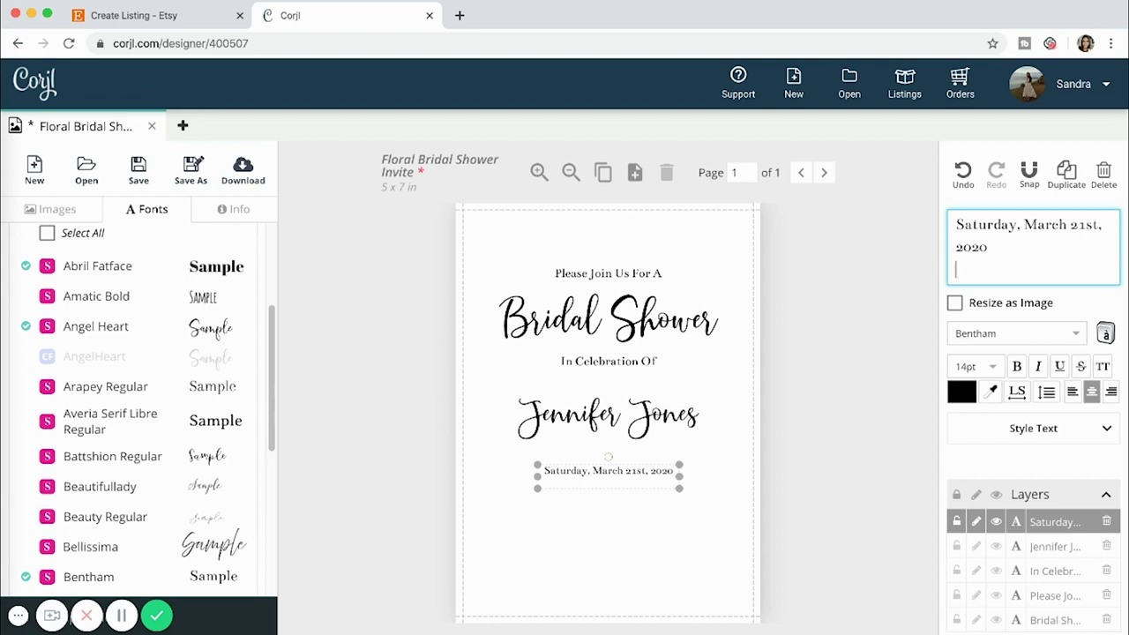
left_click(1024, 250)
type("at 1")
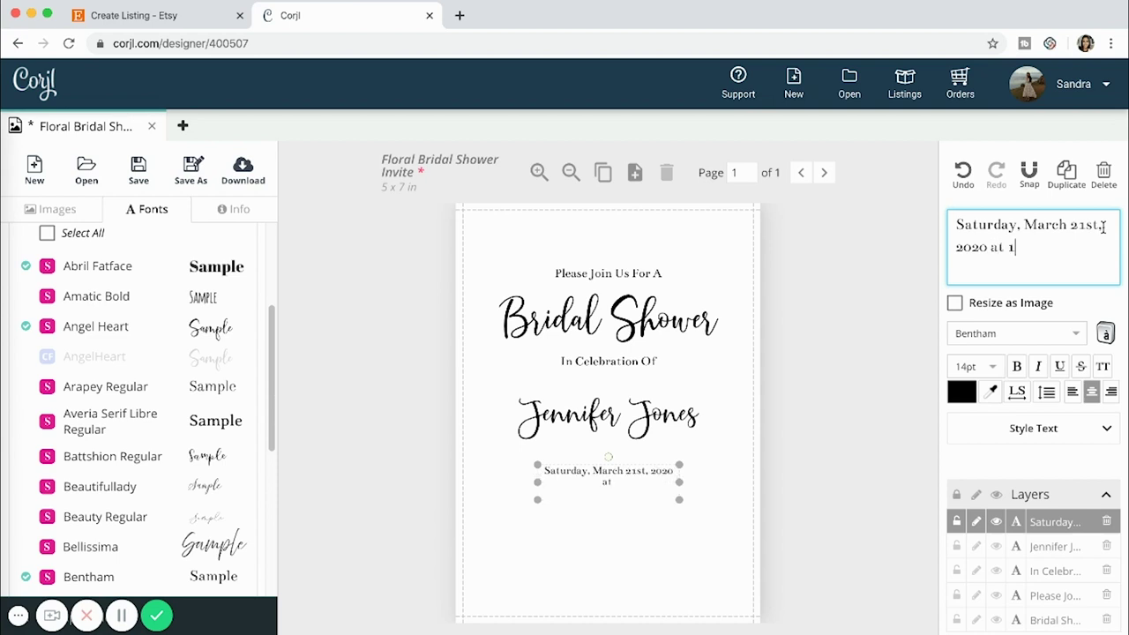
type(":00")
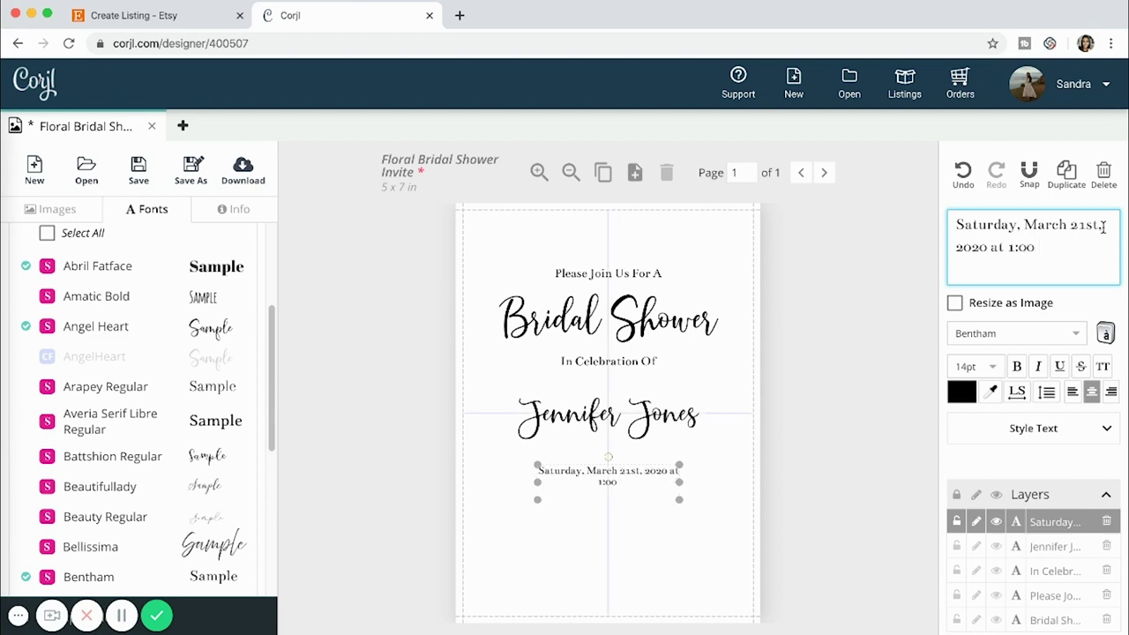
type(" PM")
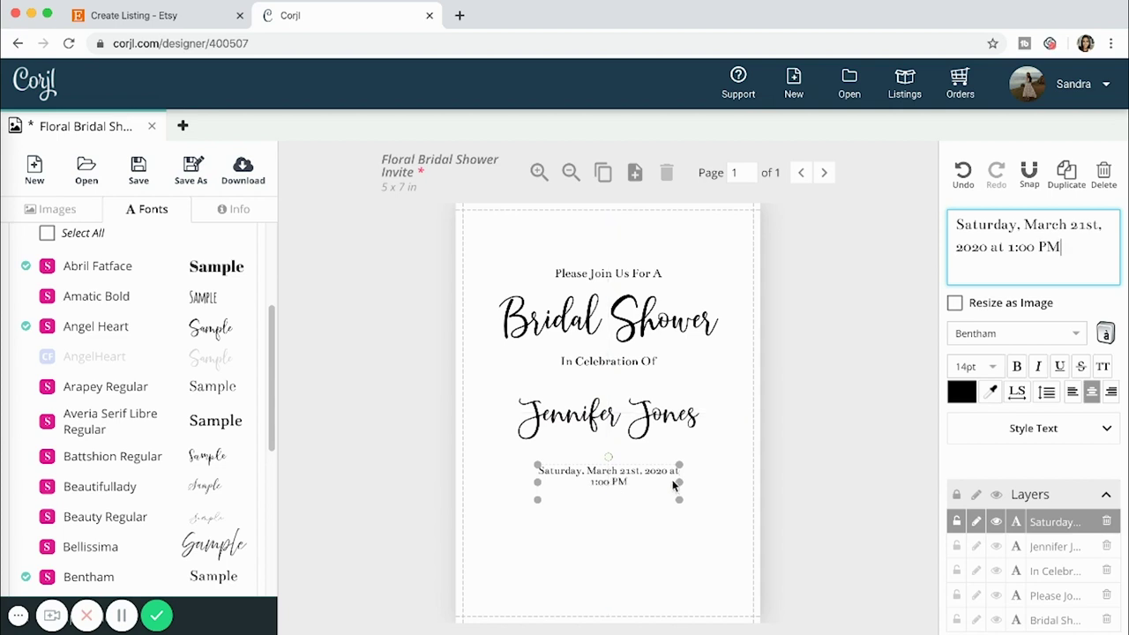
mouse_move(680, 482)
left_mouse_down()
mouse_move(734, 485)
mouse_move(669, 476)
left_mouse_up()
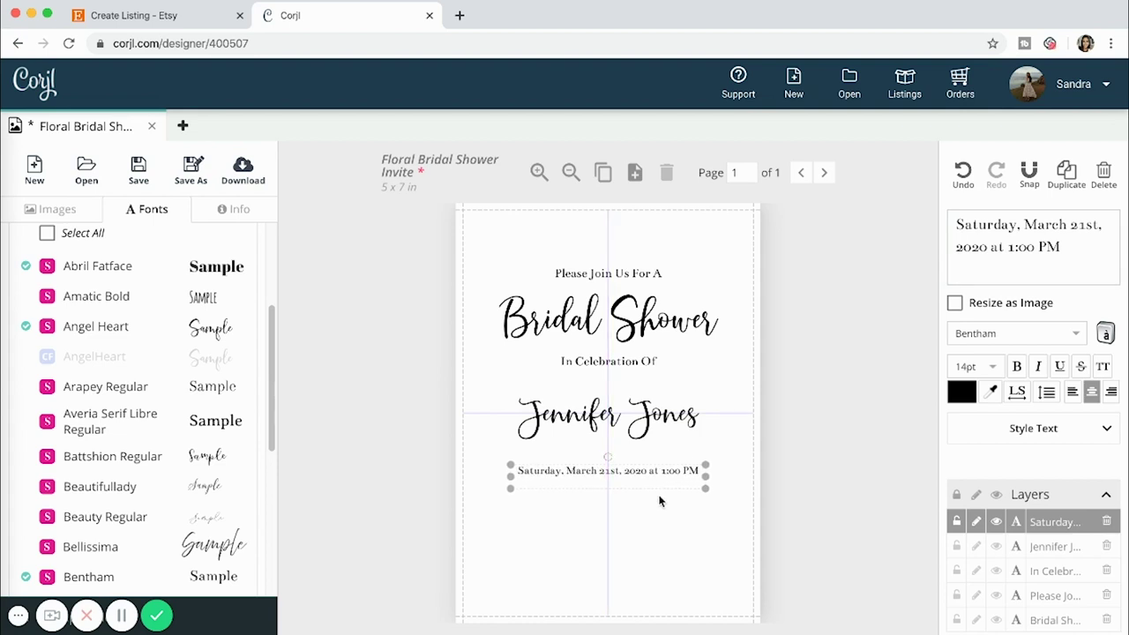
left_click(483, 499)
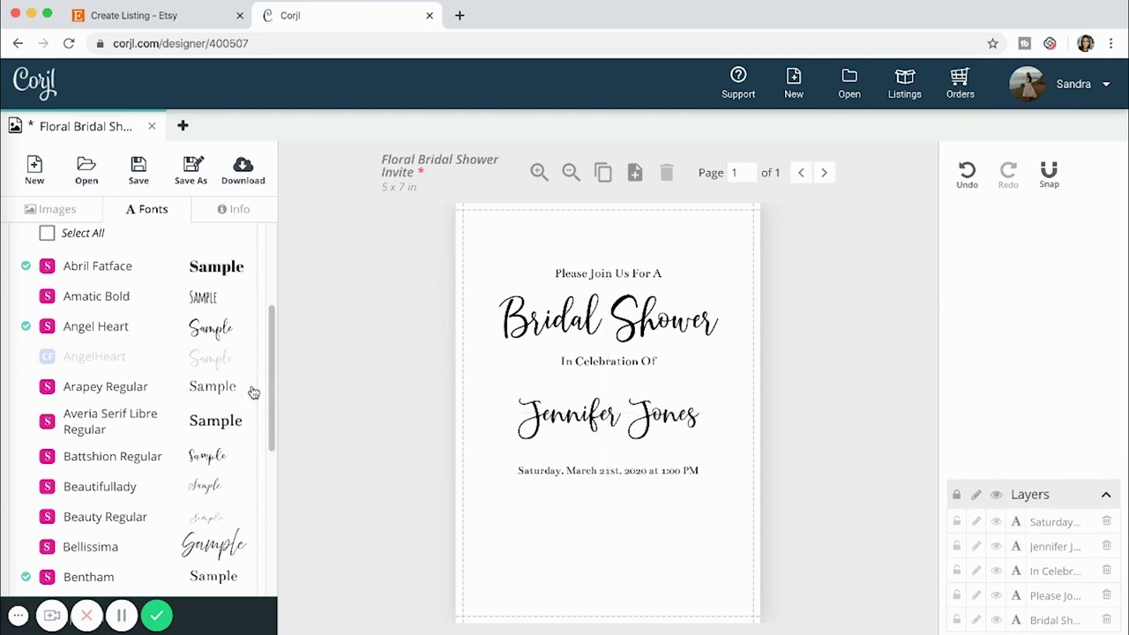
left_click(686, 472)
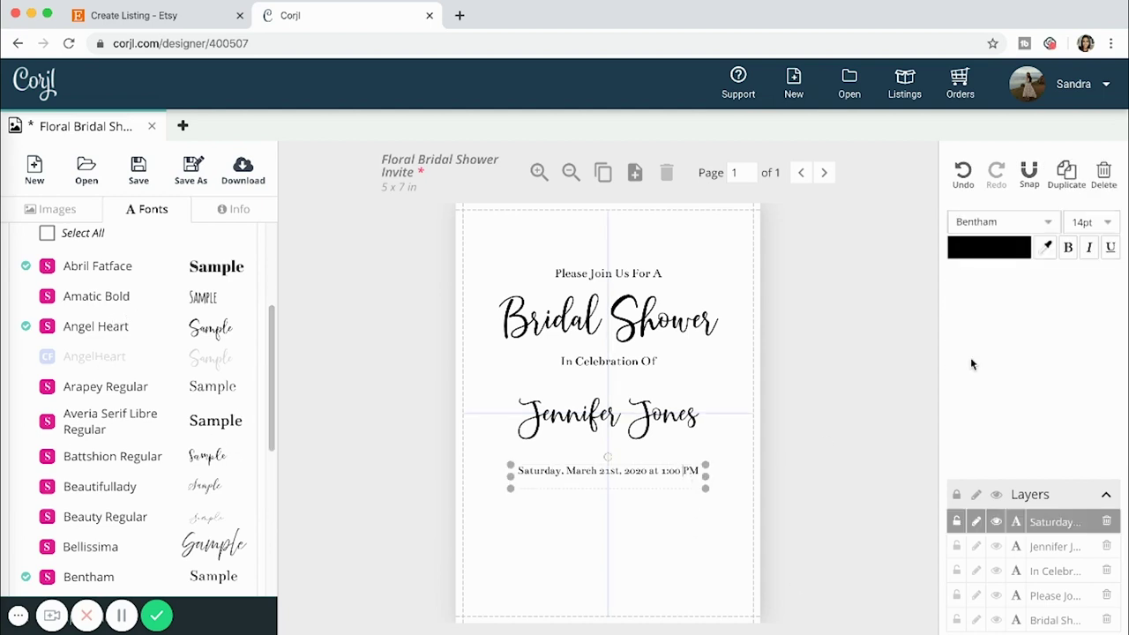
- Add a street address line beneath the date and time
left_click(512, 537)
left_click(686, 472)
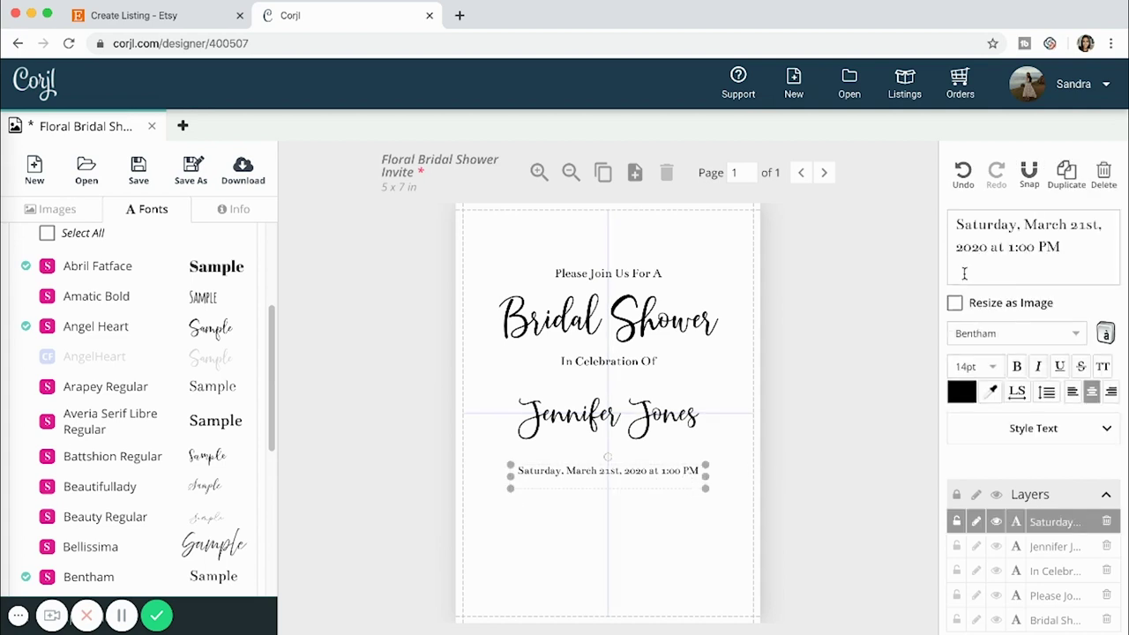
left_click(1088, 246)
key("Return")
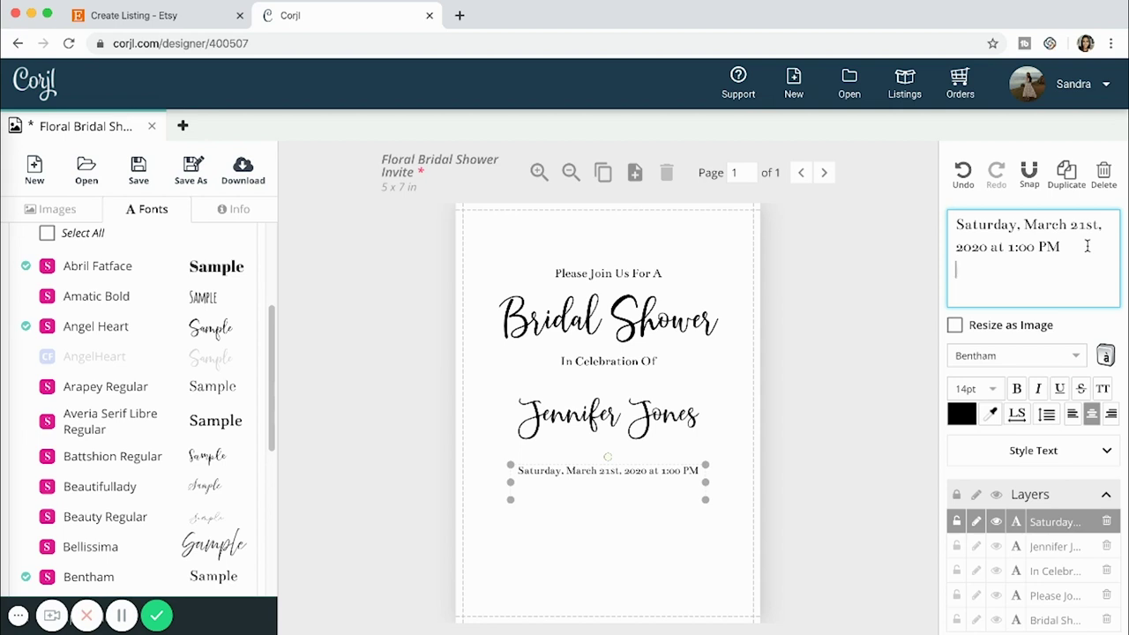
type("L")
key("BackSpace")
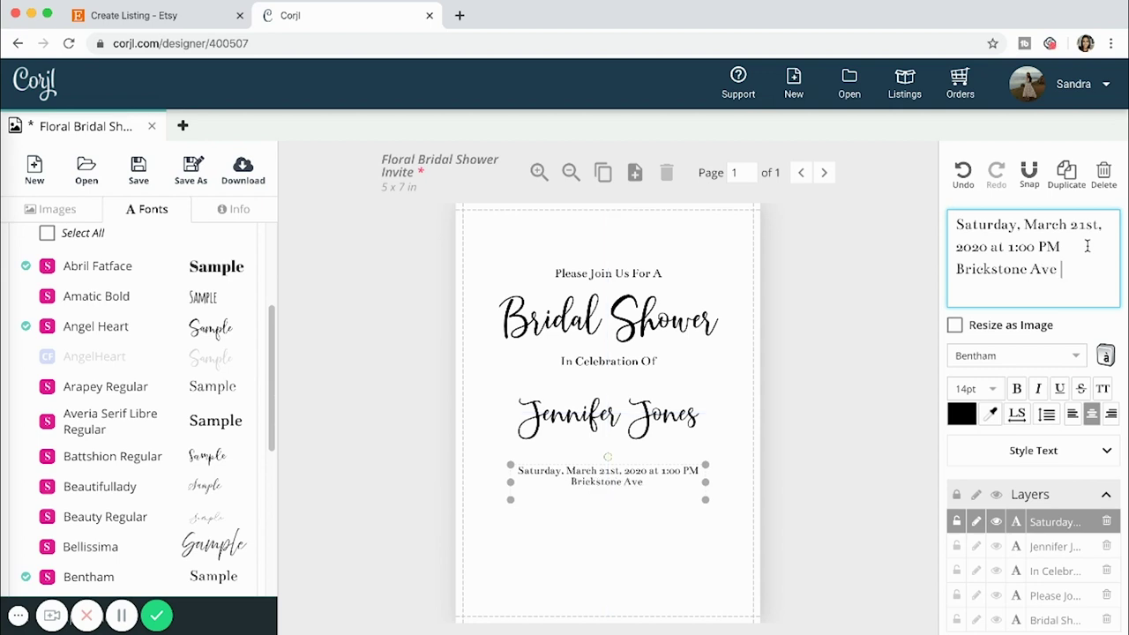
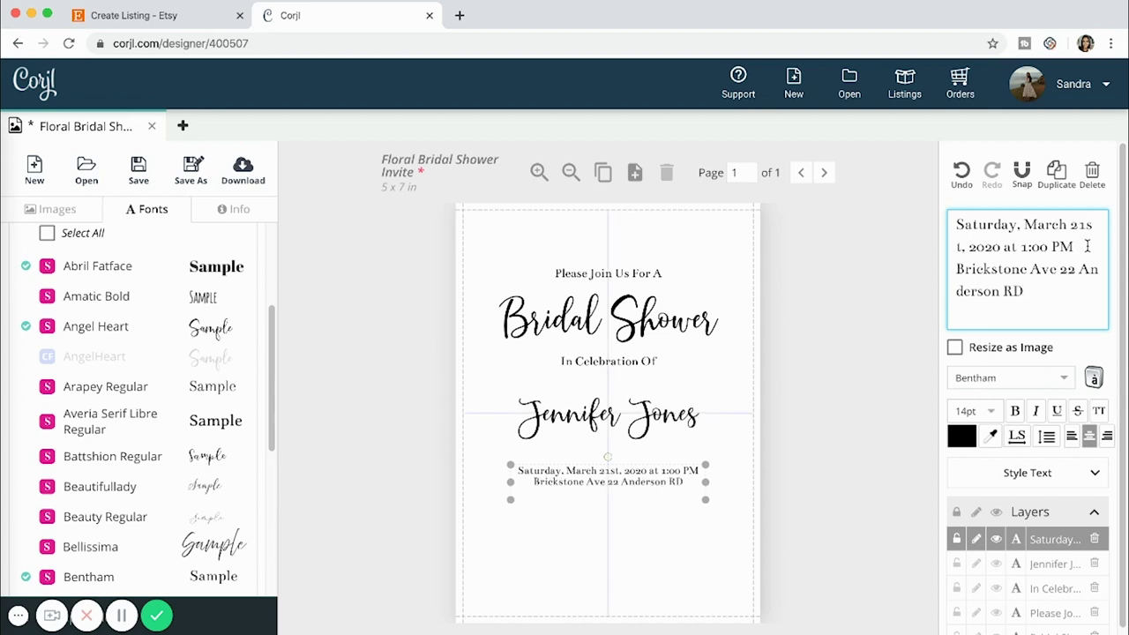
left_click(630, 474)
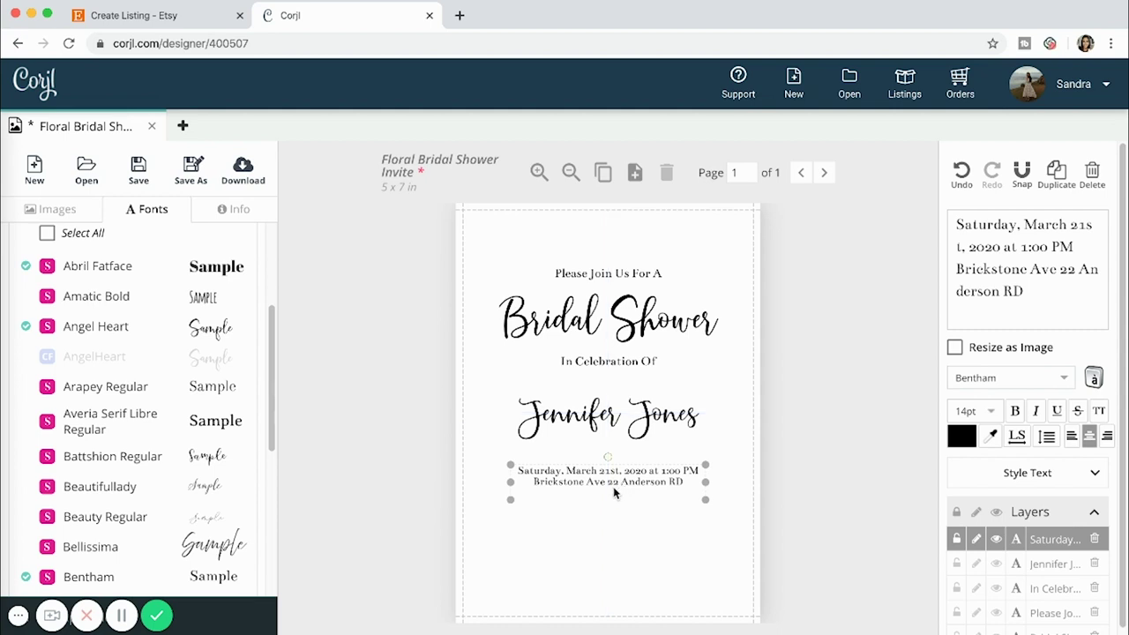
- Correct the house number and put the road and city on their own lines
left_click_drag(607, 483, 606, 485)
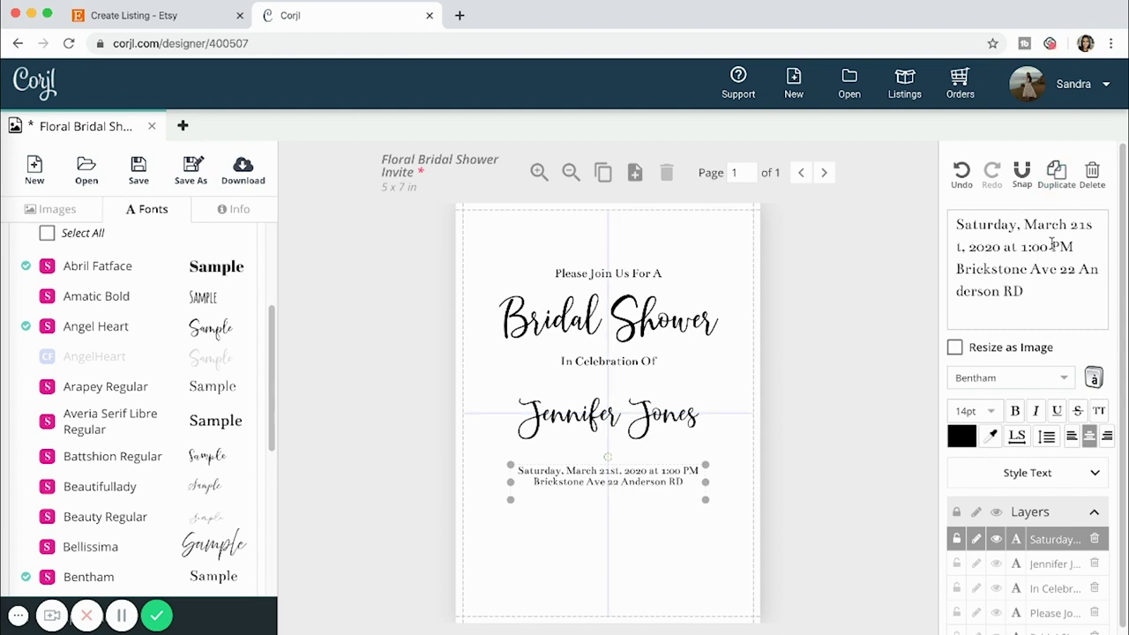
left_click_drag(1031, 296, 1057, 267)
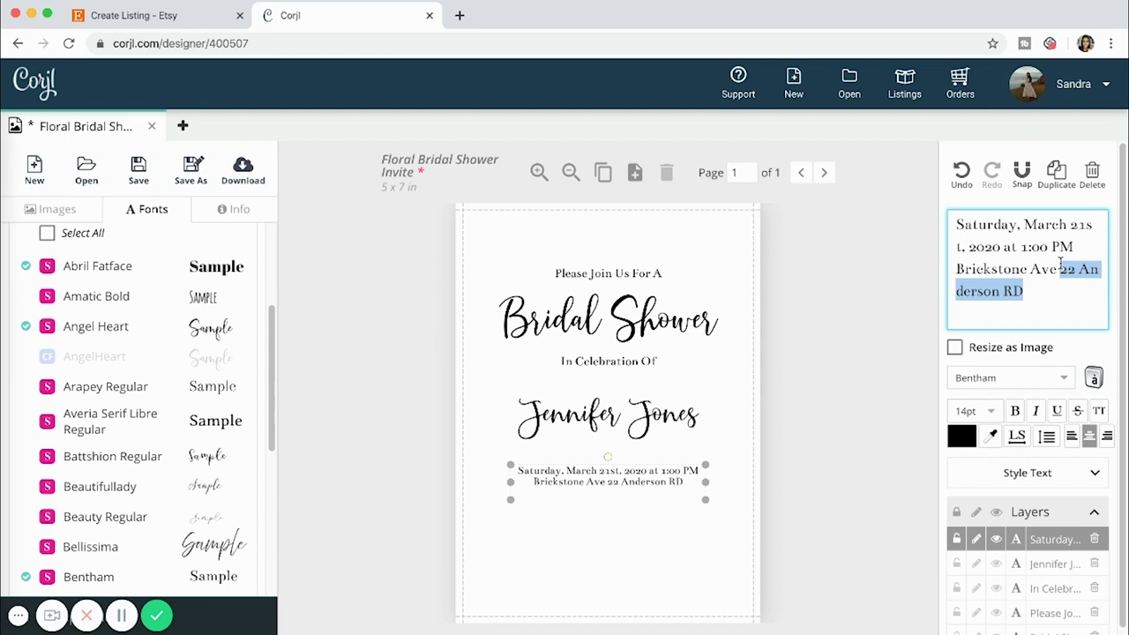
key("BackSpace")
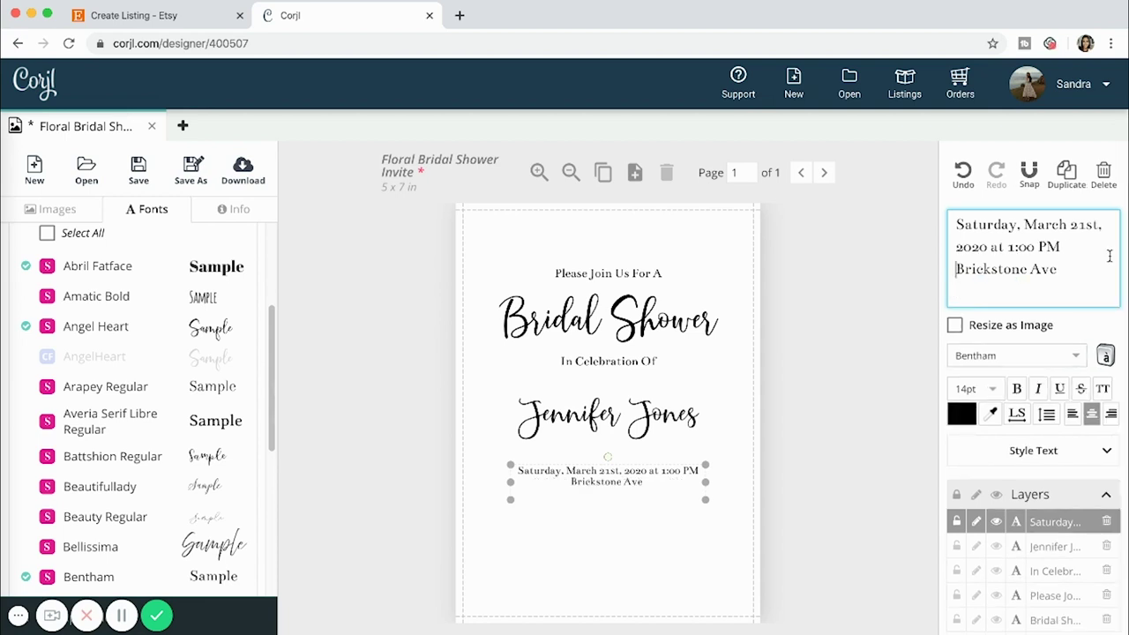
type("22")
left_click(1092, 271)
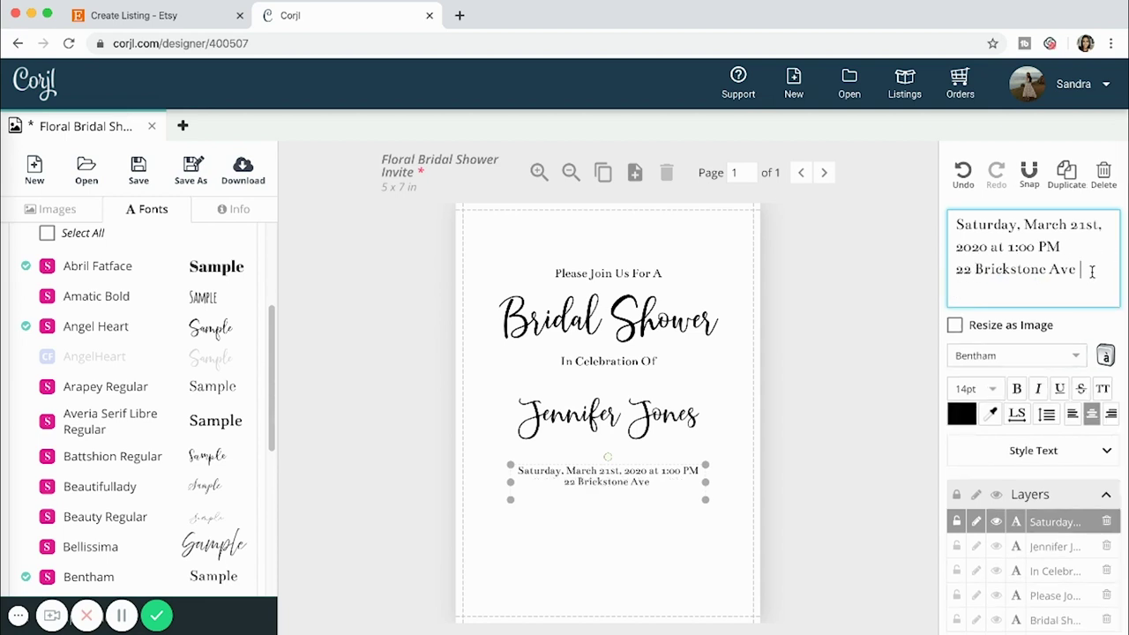
key("Return")
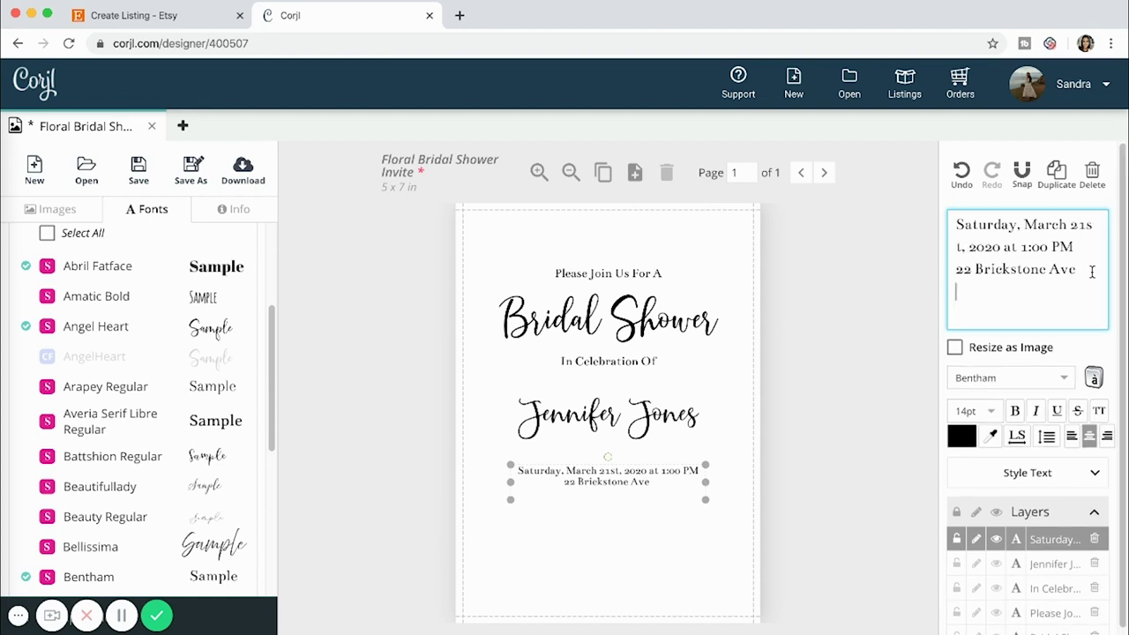
left_click(971, 263)
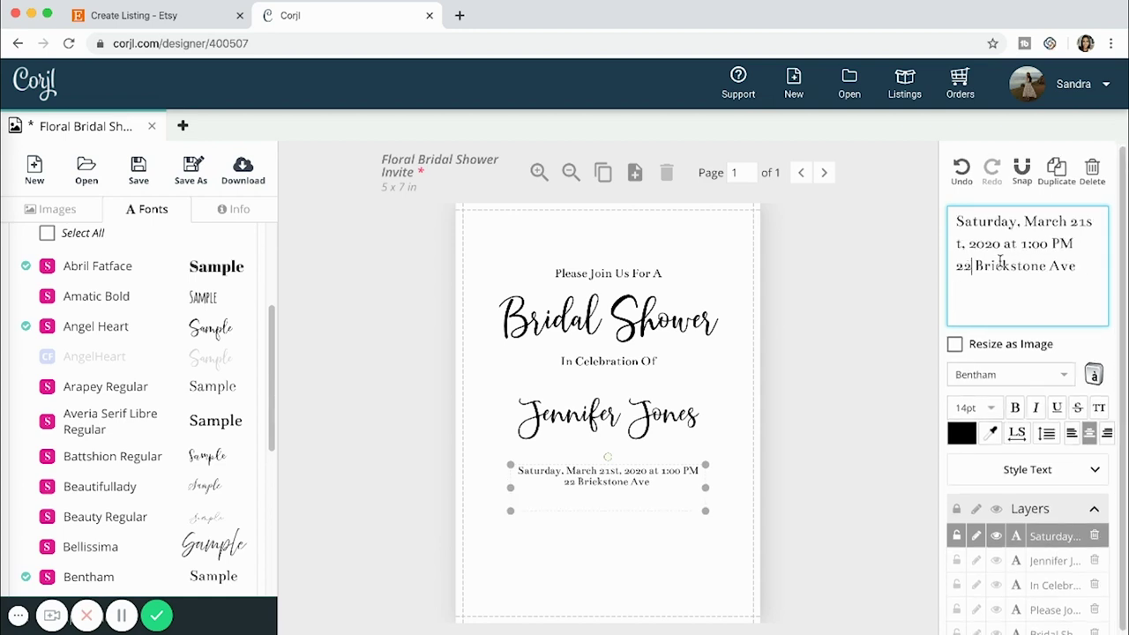
type("4")
key("End")
key("Return")
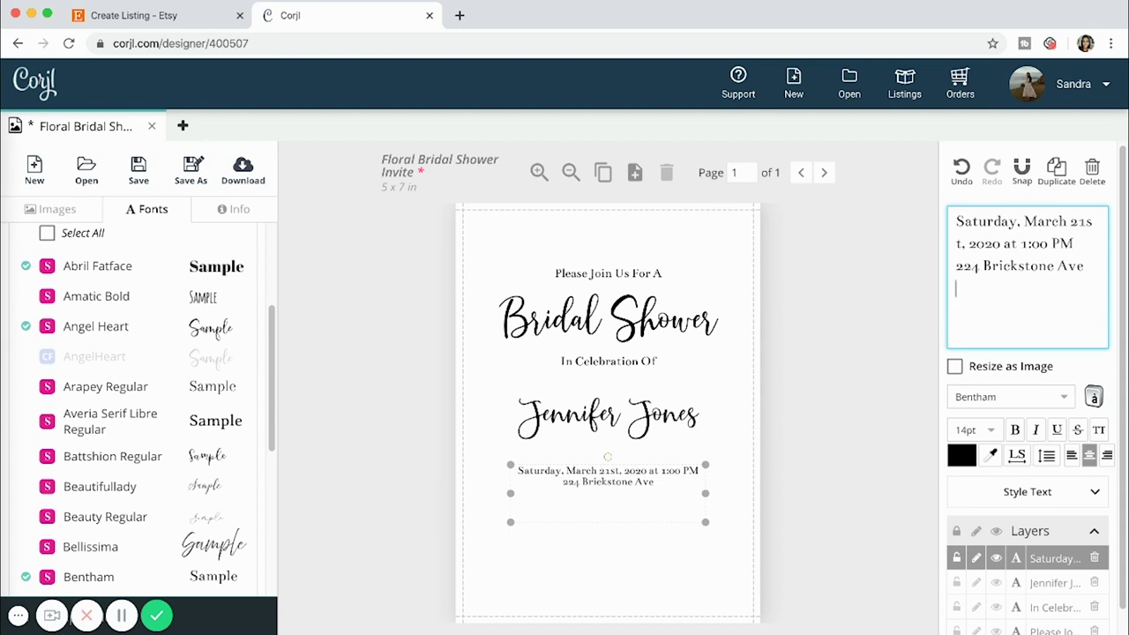
type("Denver, Colorado")
key("Return")
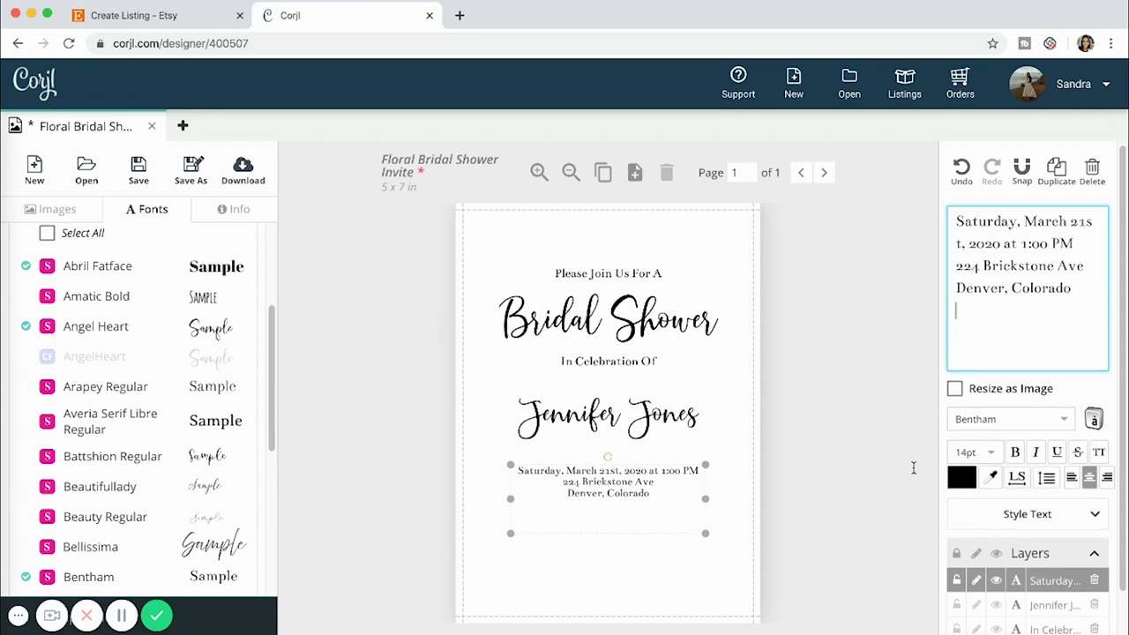
- Change the date and address block's font size from 14 to 18pt
left_click(968, 452)
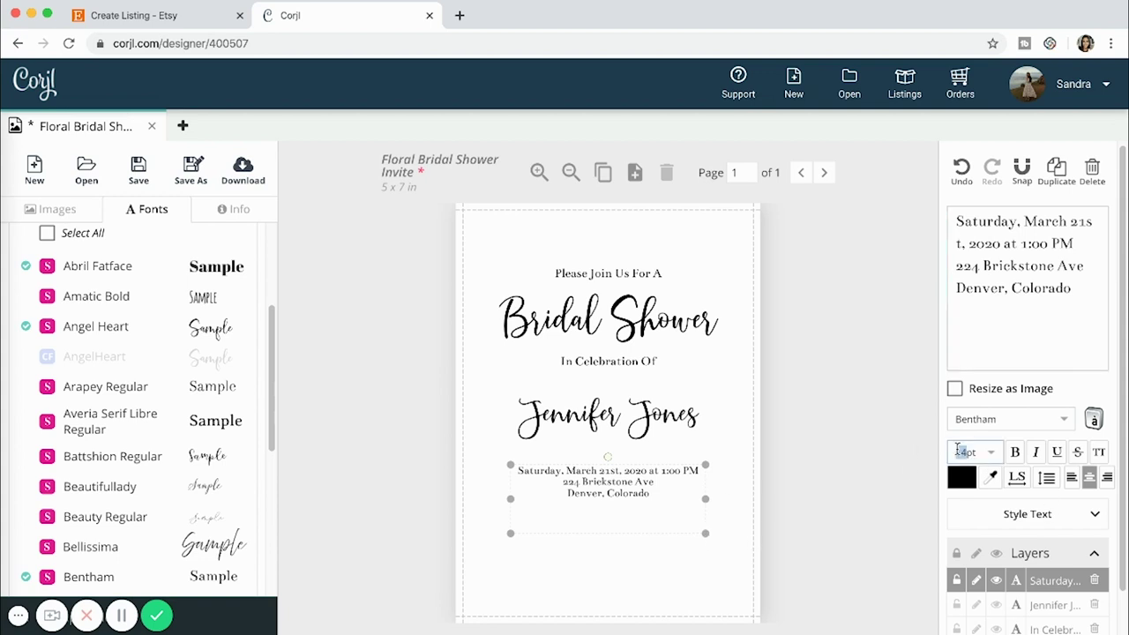
left_click_drag(967, 453, 943, 452)
type("18")
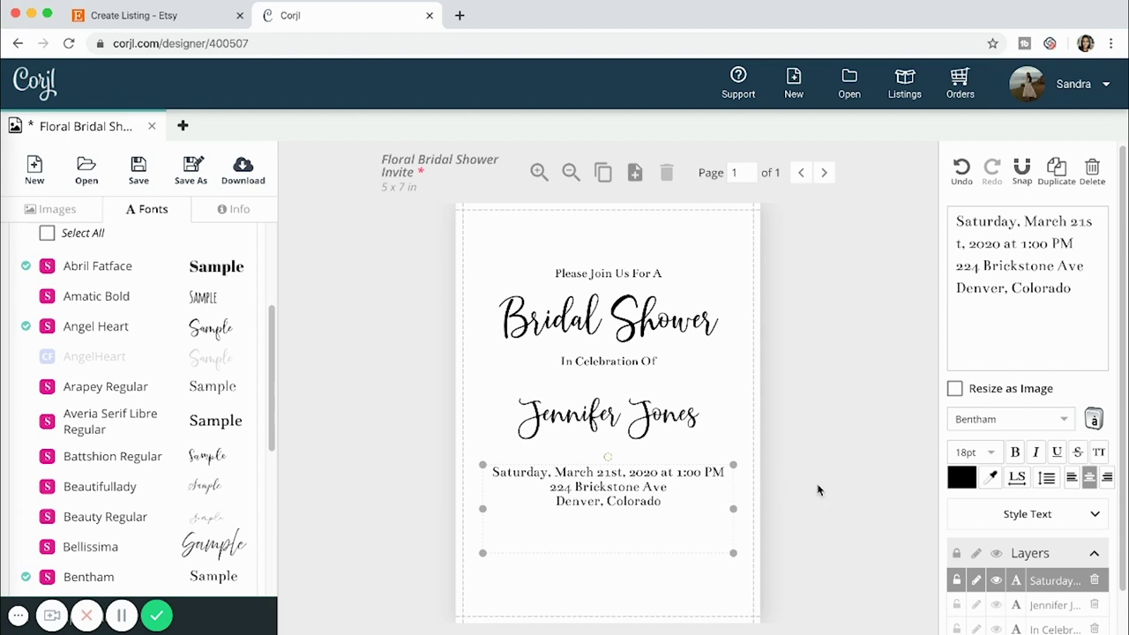
left_click(820, 490)
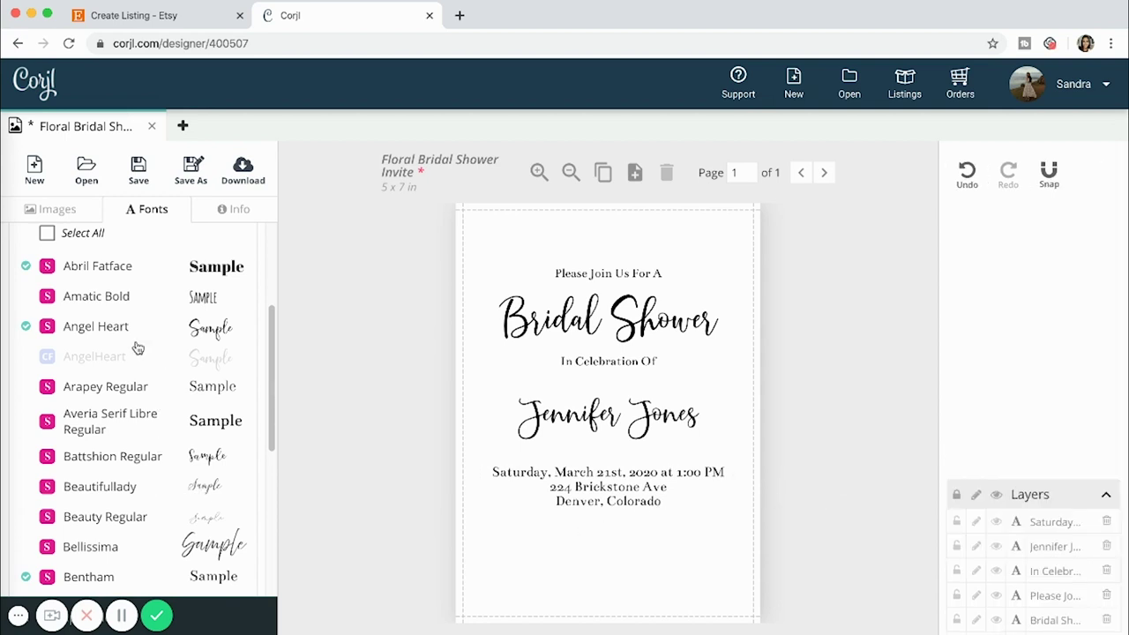
scroll(268, 315, "up", 2)
left_click_drag(271, 301, 271, 298)
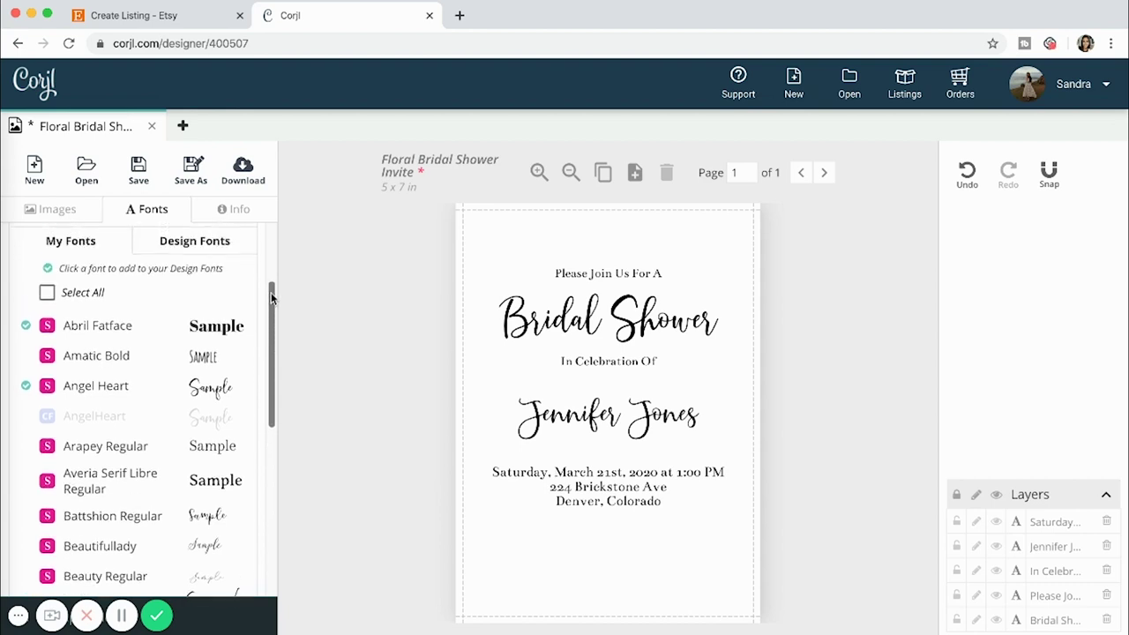
scroll(271, 292, "down", 3)
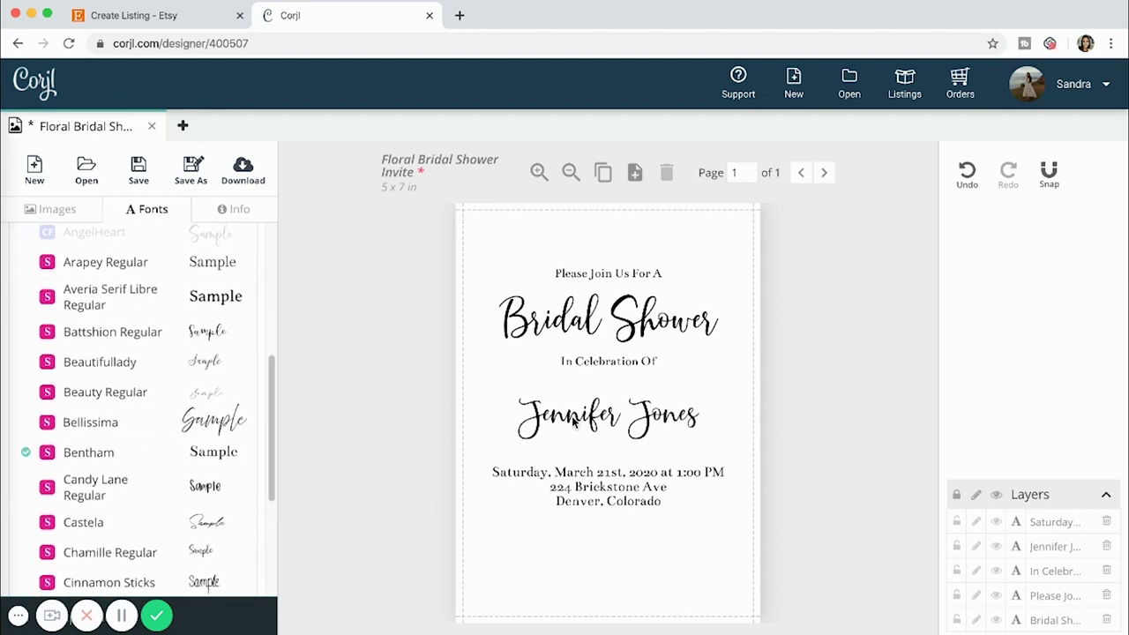
left_click(574, 421)
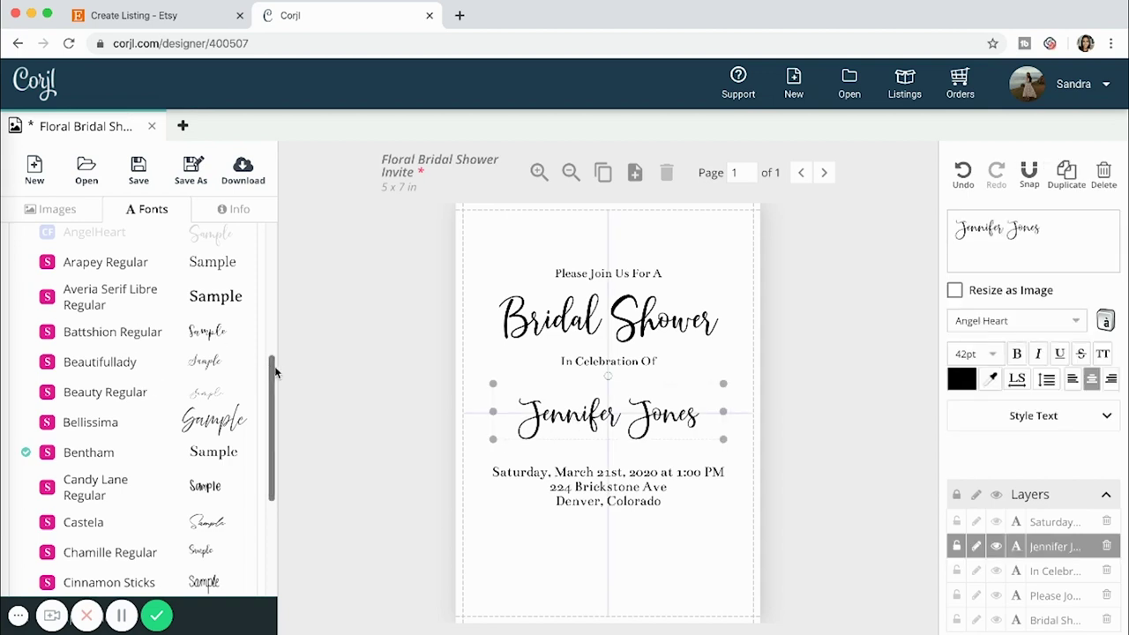
left_click_drag(273, 370, 274, 309)
left_click_drag(132, 350, 597, 549)
left_click(973, 224)
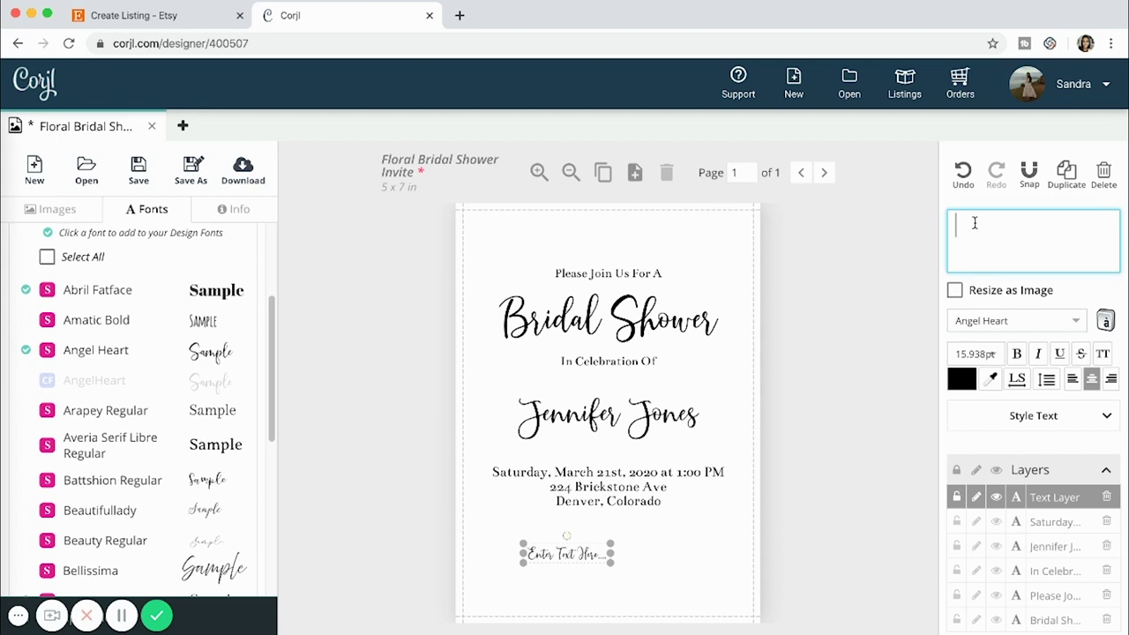
type("RSVP")
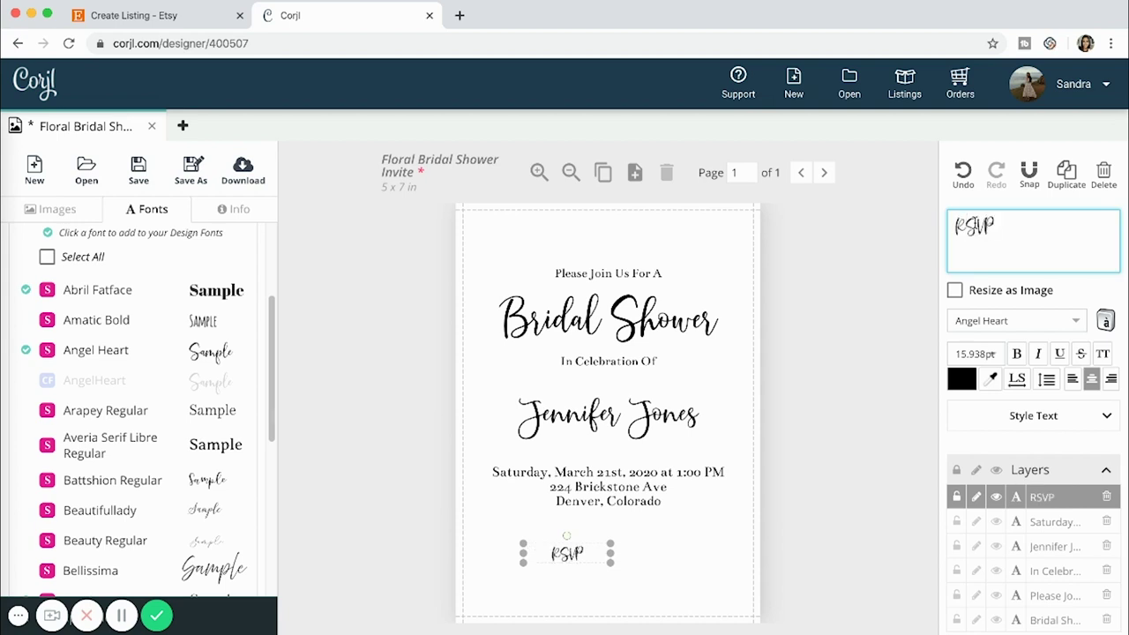
key("BackSpace")
key("BackSpace")
key("BackSpace")
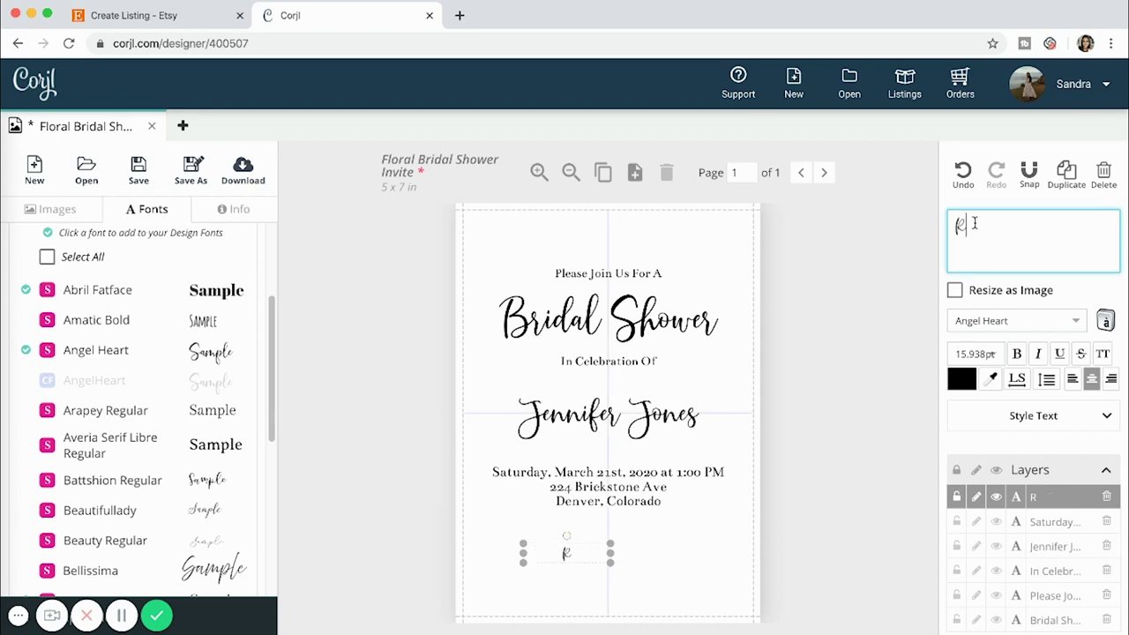
type("SVP")
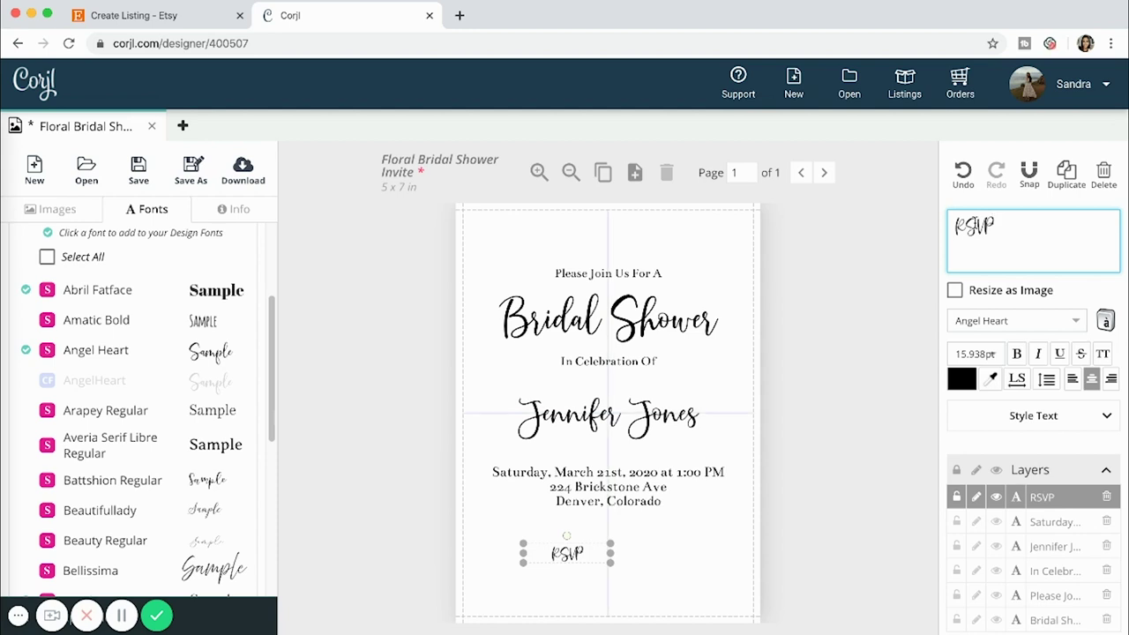
type(" to")
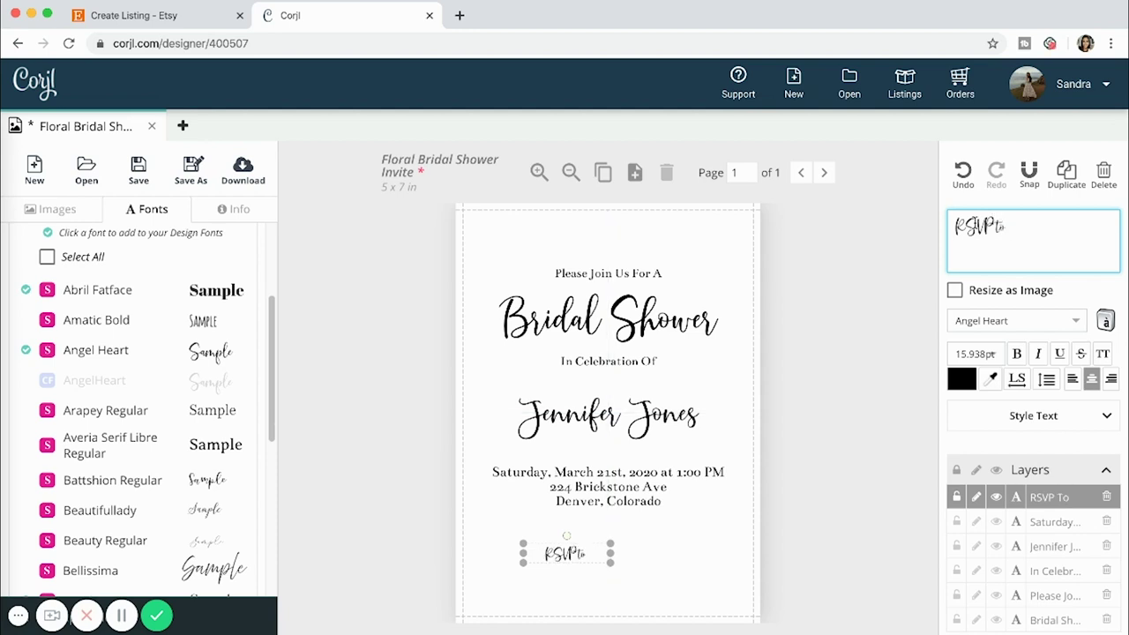
key("BackSpace")
key("BackSpace")
key("BackSpace")
type("to")
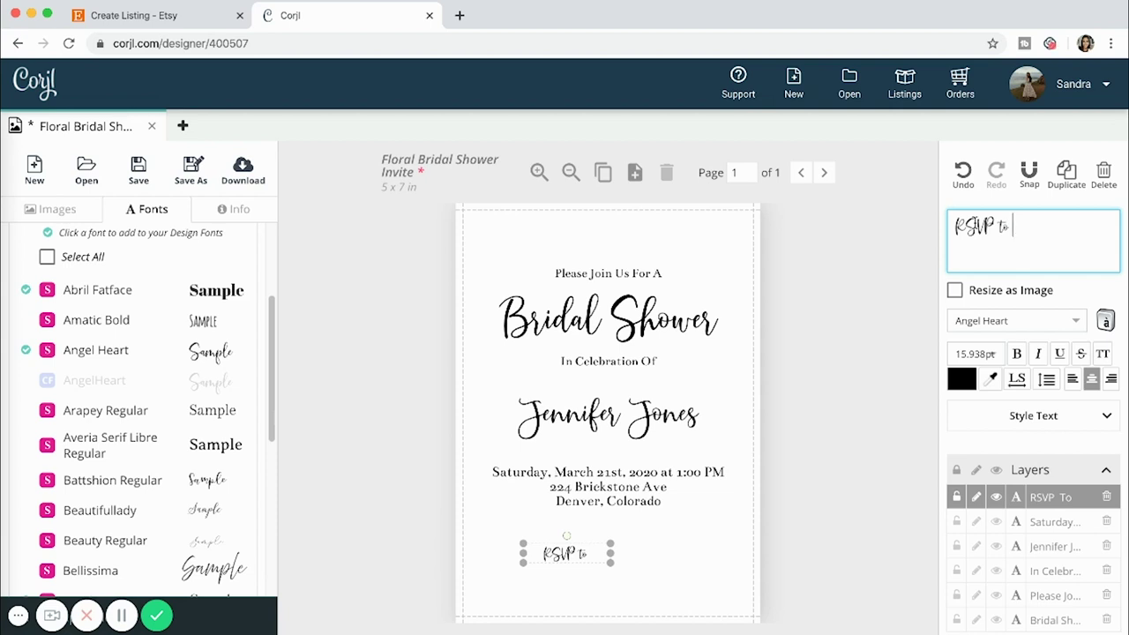
left_click(976, 226)
left_click_drag(1014, 227, 874, 220)
type("rsvp")
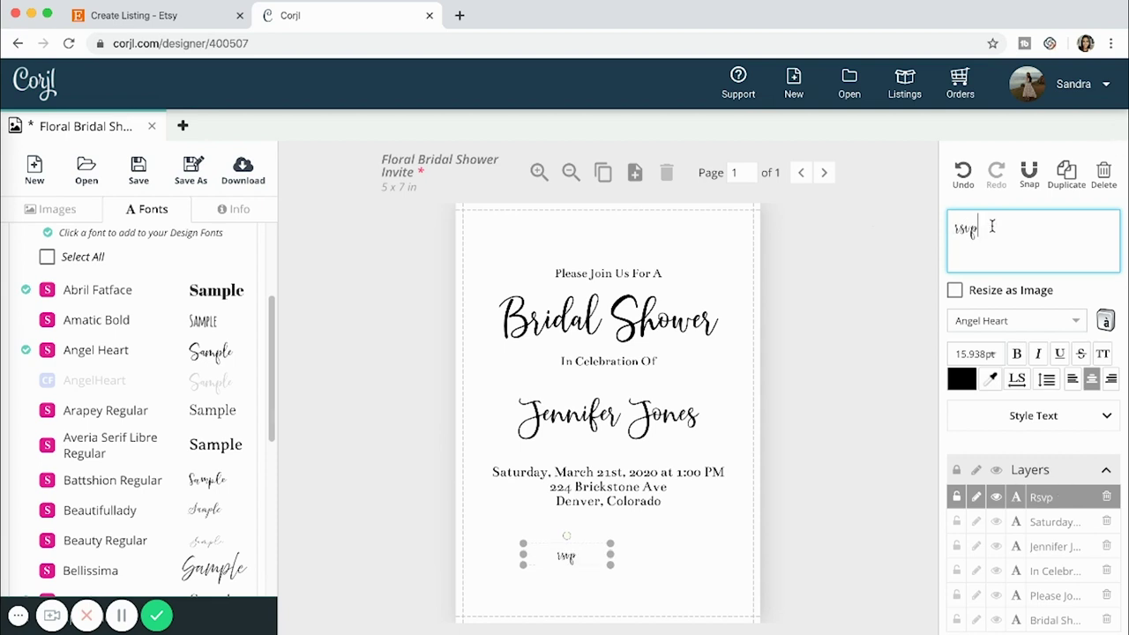
left_click_drag(992, 225, 924, 241)
key("BackSpace")
left_click(1104, 173)
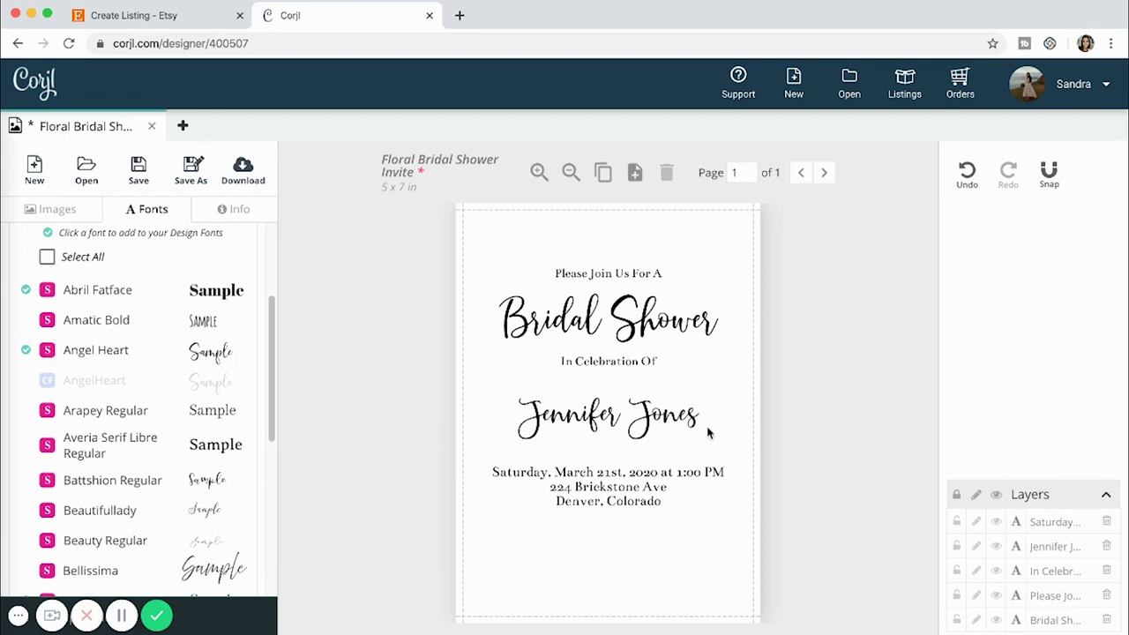
- Add a Bentham RSVP line with the host's name and phone number, widened to two lines
scroll(271, 334, "down", 3)
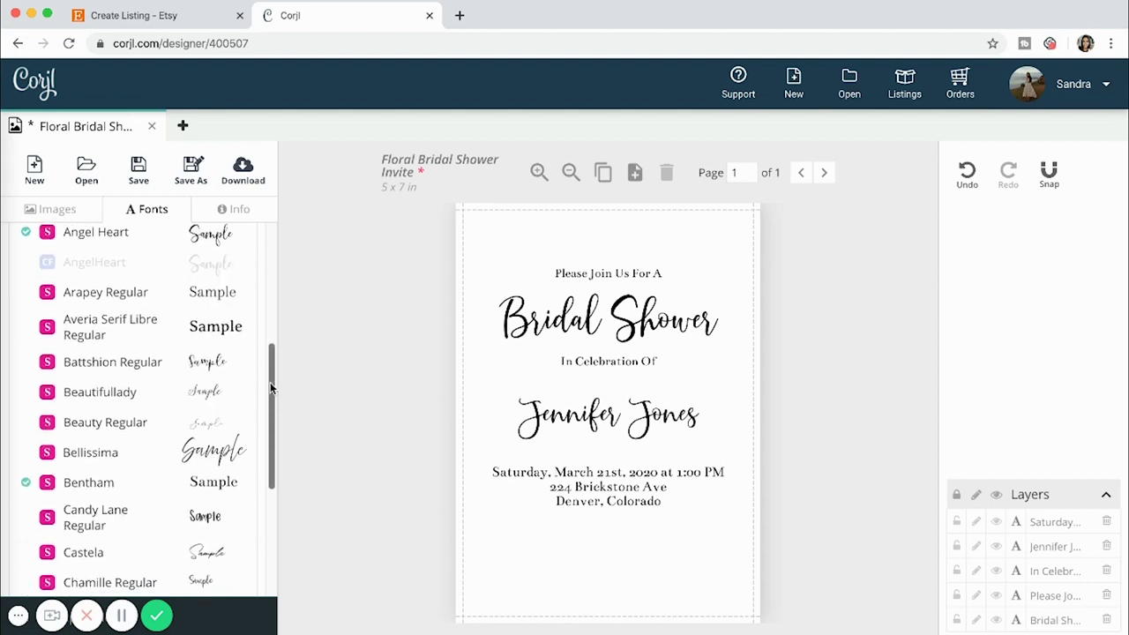
left_click(94, 483)
left_click(558, 563)
left_click(993, 216)
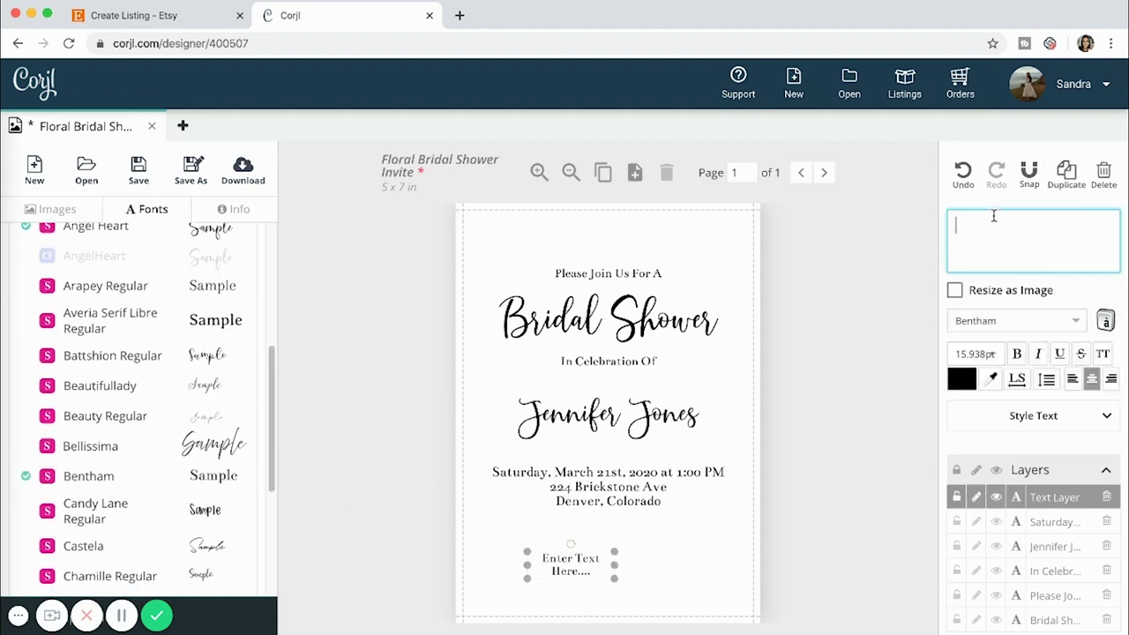
type("RSV")
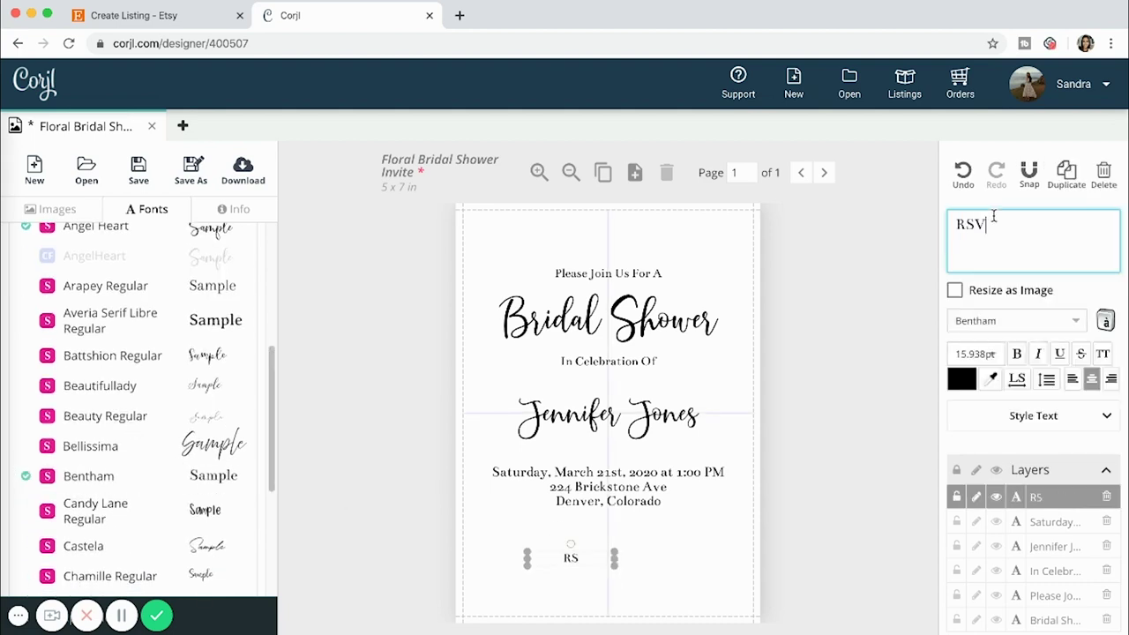
type("P to")
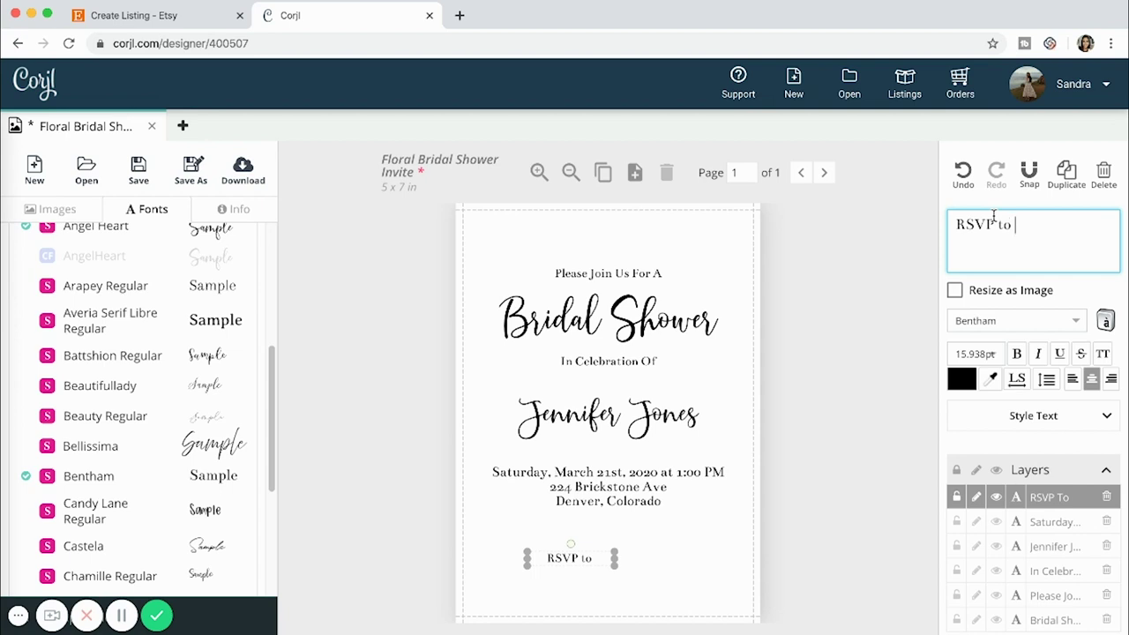
type("arloi")
type("oline:")
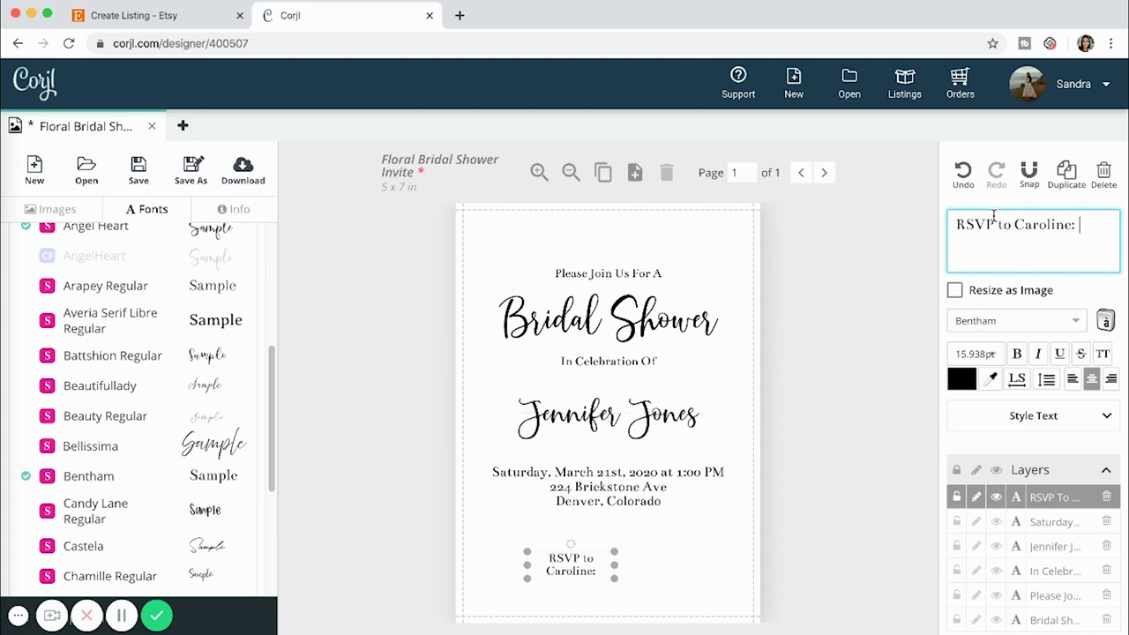
type("012-")
type("34")
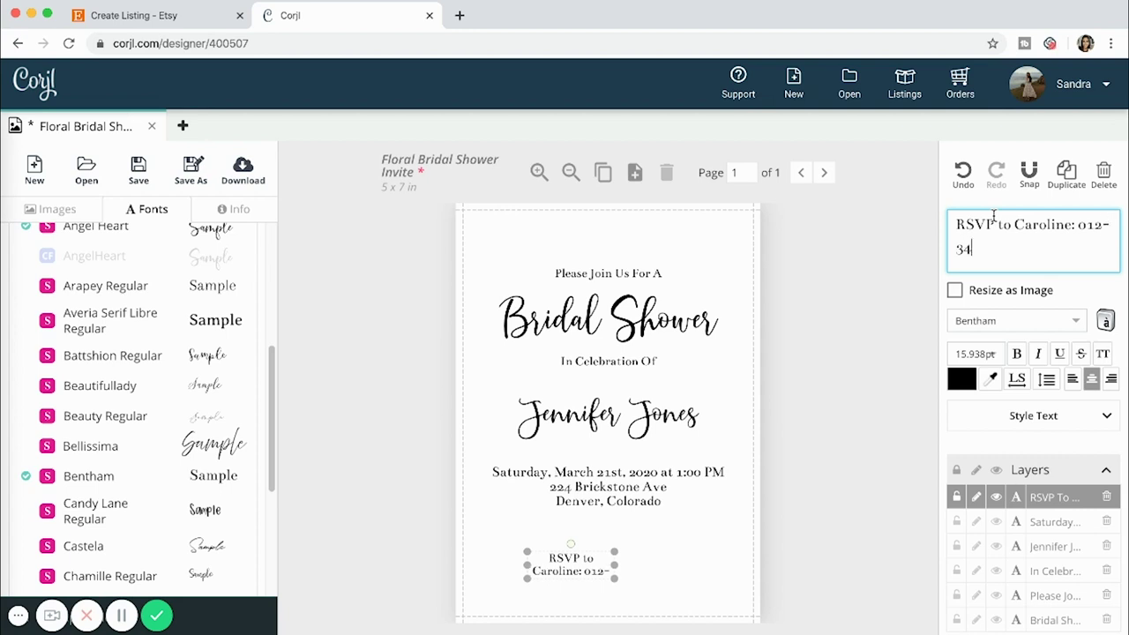
type("5-6789")
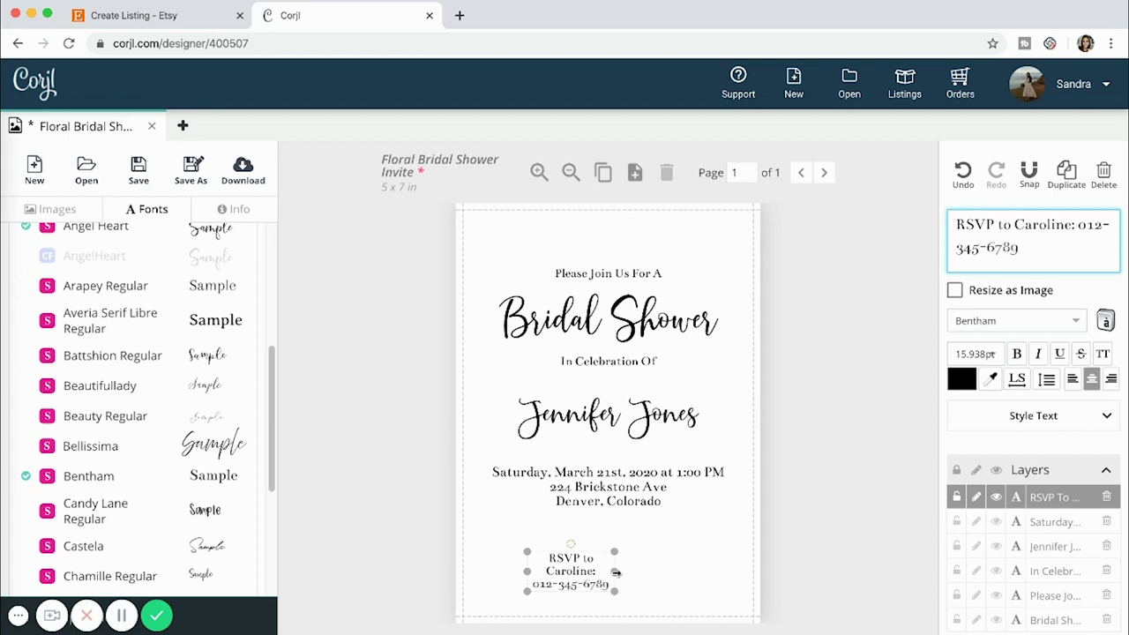
mouse_move(616, 574)
left_mouse_down()
mouse_move(670, 575)
mouse_move(621, 574)
left_mouse_up()
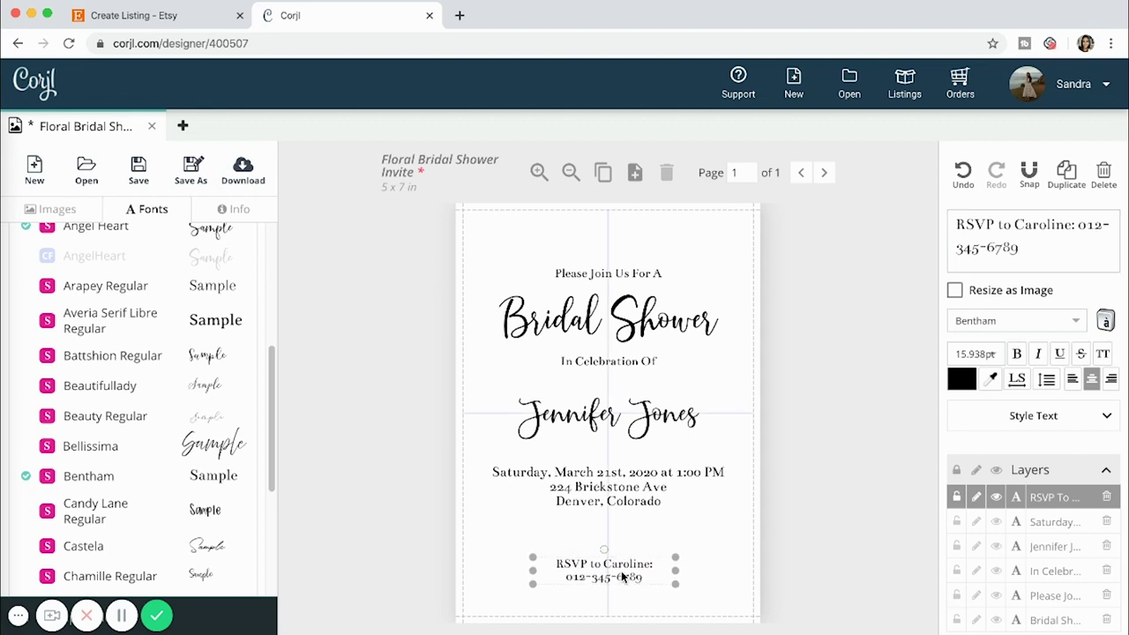
- Lower the address block, raise the RSVP line toward it, and browse the Images library
left_click(630, 494)
mouse_move(630, 499)
left_mouse_down()
mouse_move(629, 521)
mouse_move(631, 500)
left_mouse_up()
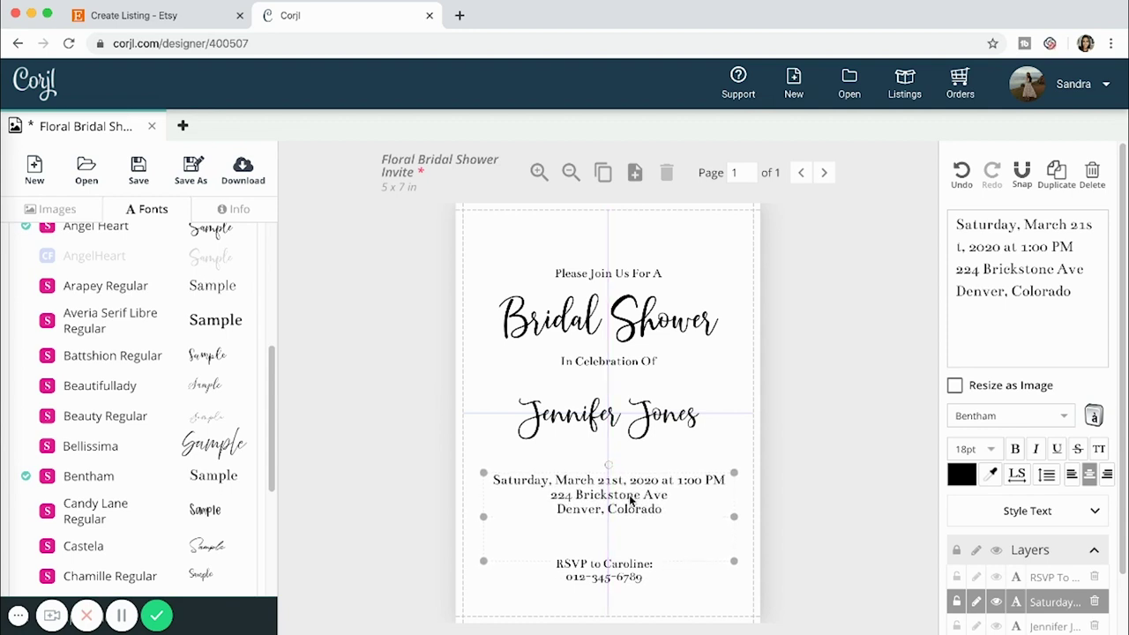
left_click_drag(625, 579, 637, 556)
left_click(844, 479)
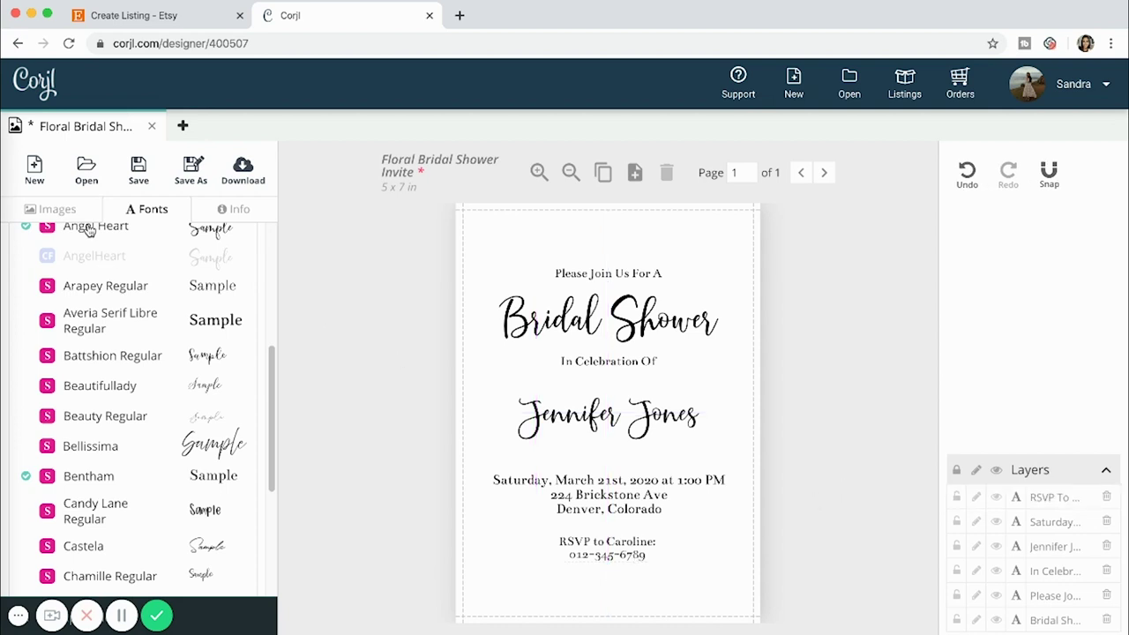
left_click(57, 209)
left_click_drag(277, 441, 279, 317)
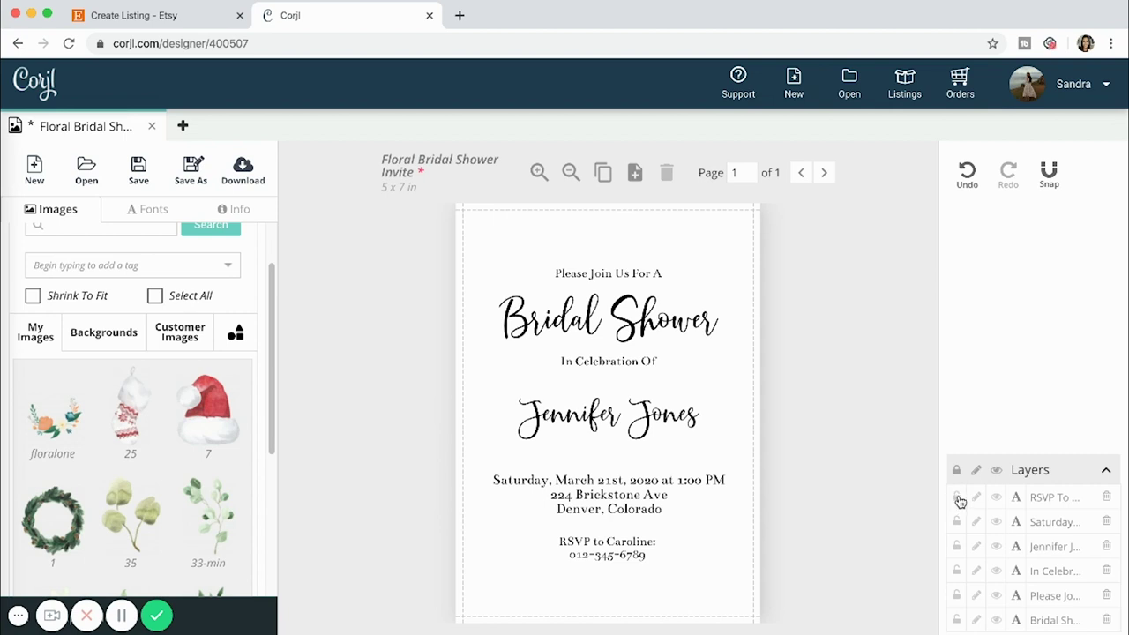
- Lock the six text layers: RSVP, date and address, honoree's name, In Celebration Of, Please Join Us For A, Bridal Shower
left_click(958, 497)
left_click(957, 522)
left_click(957, 546)
left_click(957, 572)
left_click(957, 596)
left_click(957, 619)
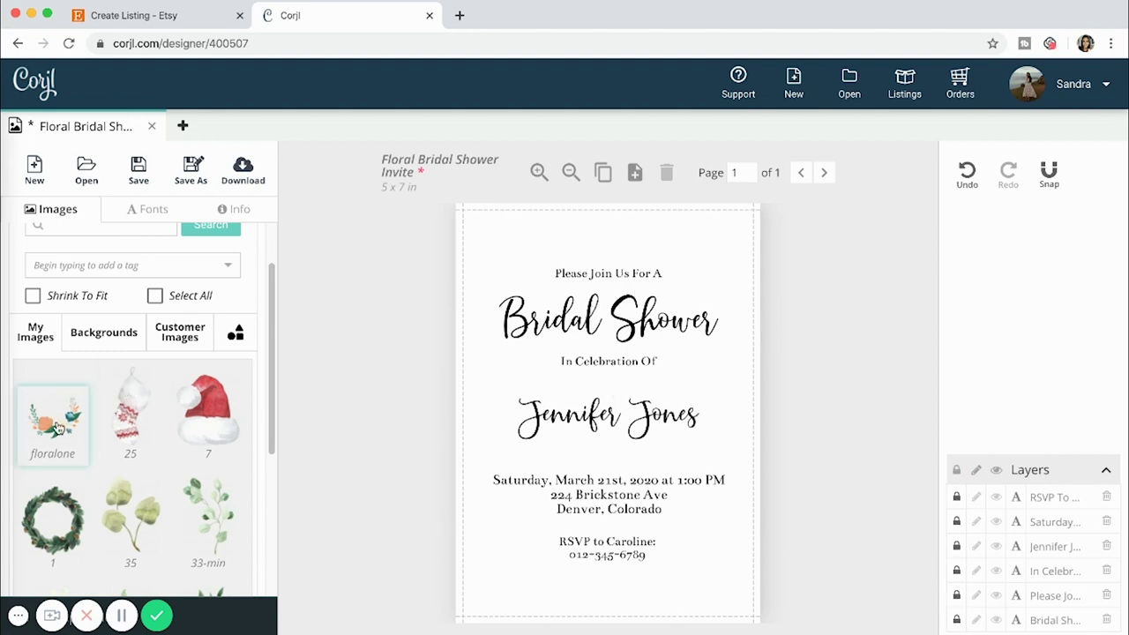
- Place the floralone flower artwork on the invite and try moving and enlarging it around the card
left_click_drag(56, 431, 569, 307)
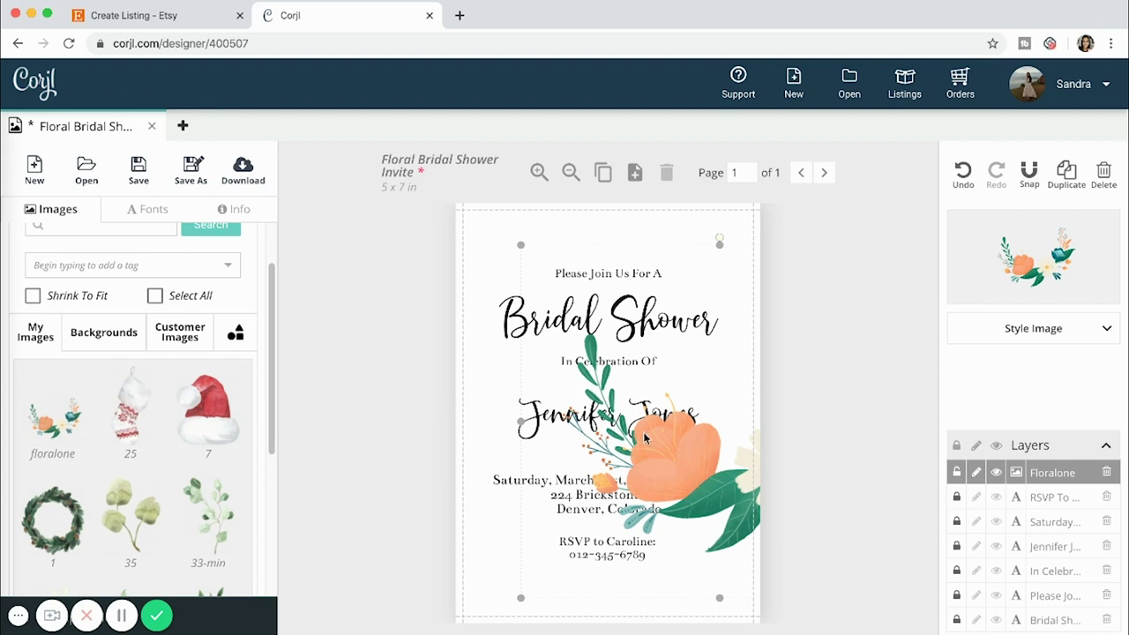
left_click_drag(565, 298, 777, 501)
left_click_drag(576, 303, 641, 507)
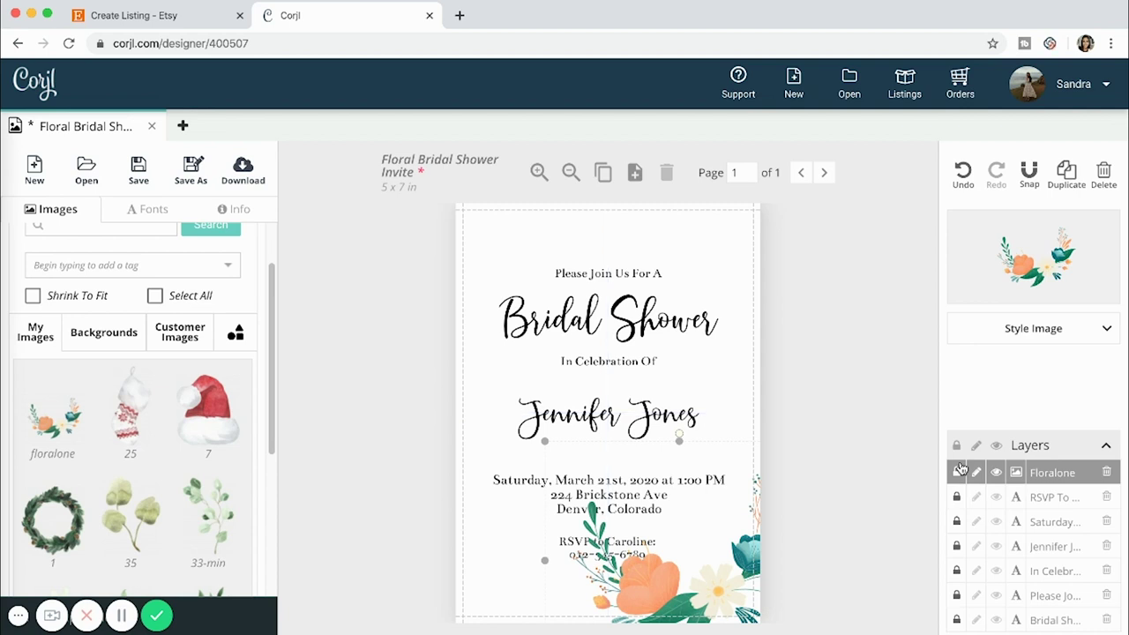
left_click_drag(544, 441, 644, 467)
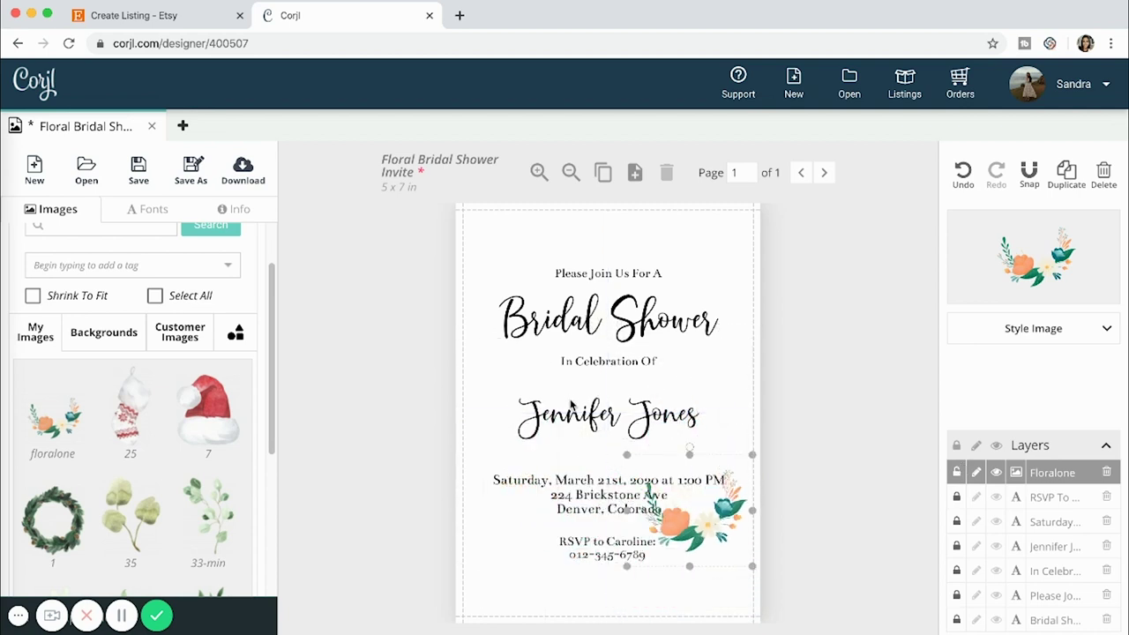
left_click(573, 421)
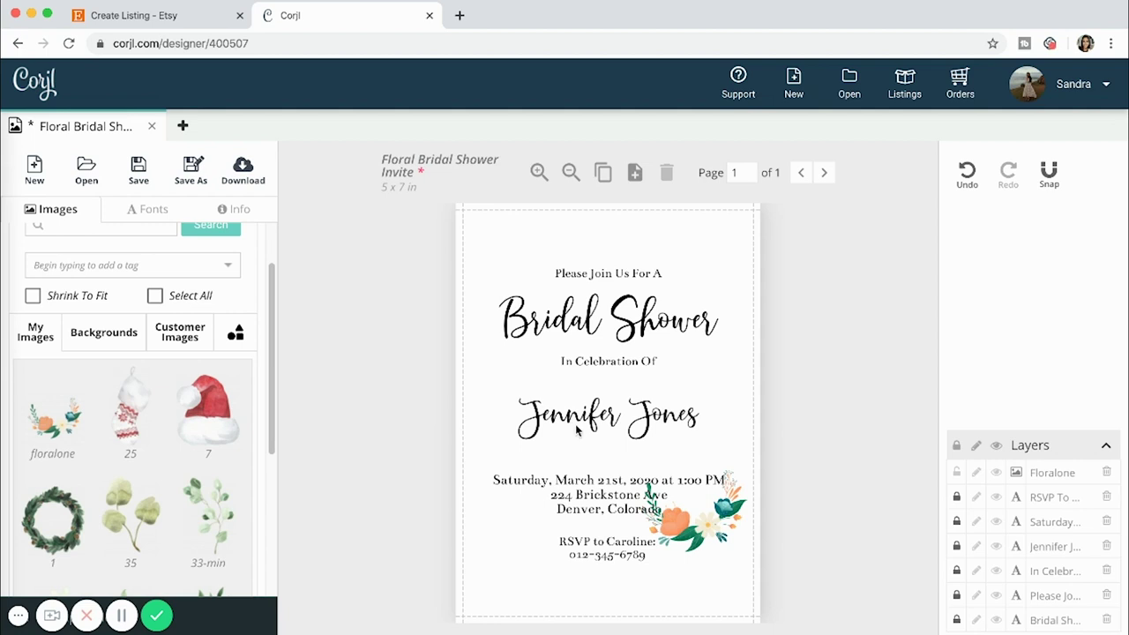
left_click_drag(702, 533, 616, 547)
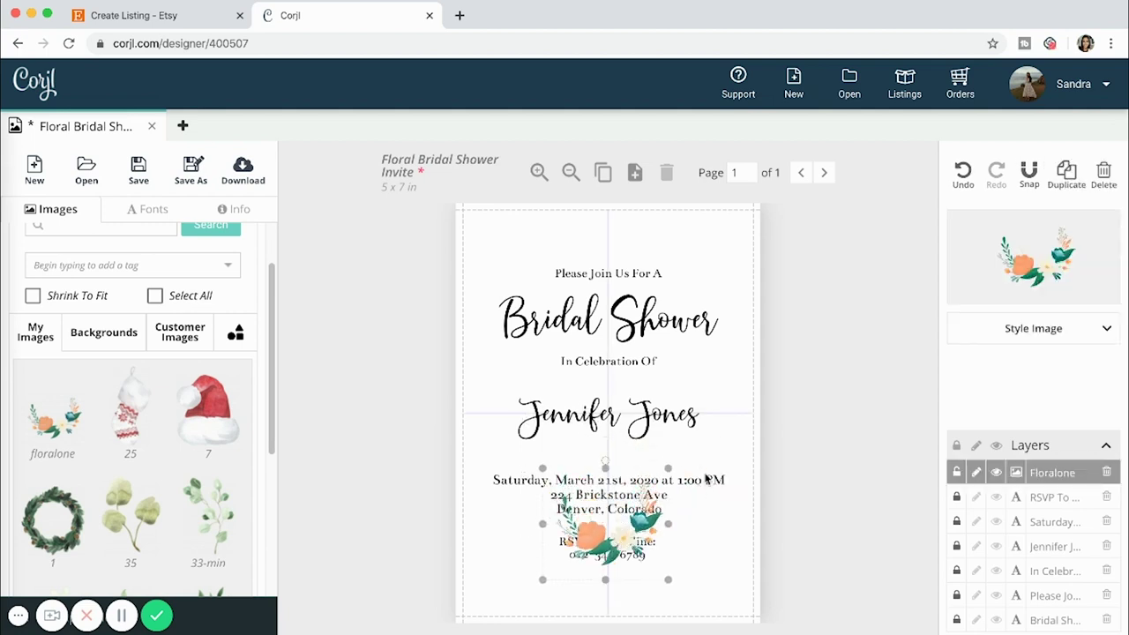
left_click_drag(670, 464, 804, 300)
left_click_drag(702, 454, 595, 487)
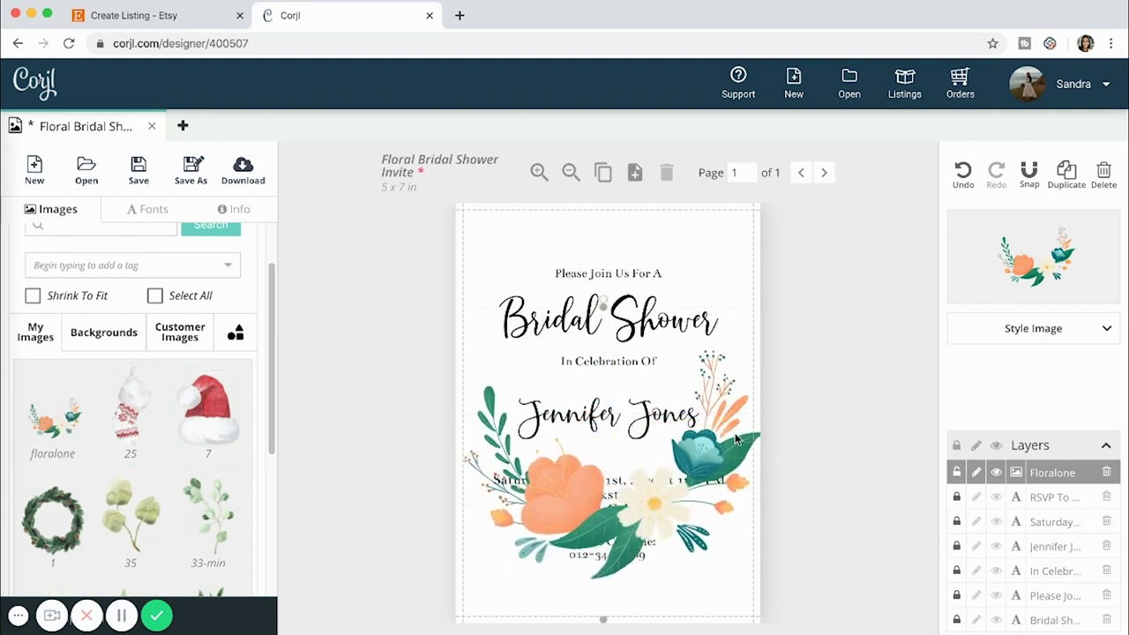
key("ctrl+z")
- Try shrinking, rotating and repositioning the floral image, ending over the card's centre
left_click_drag(743, 290, 719, 311)
left_click_drag(600, 413, 599, 356)
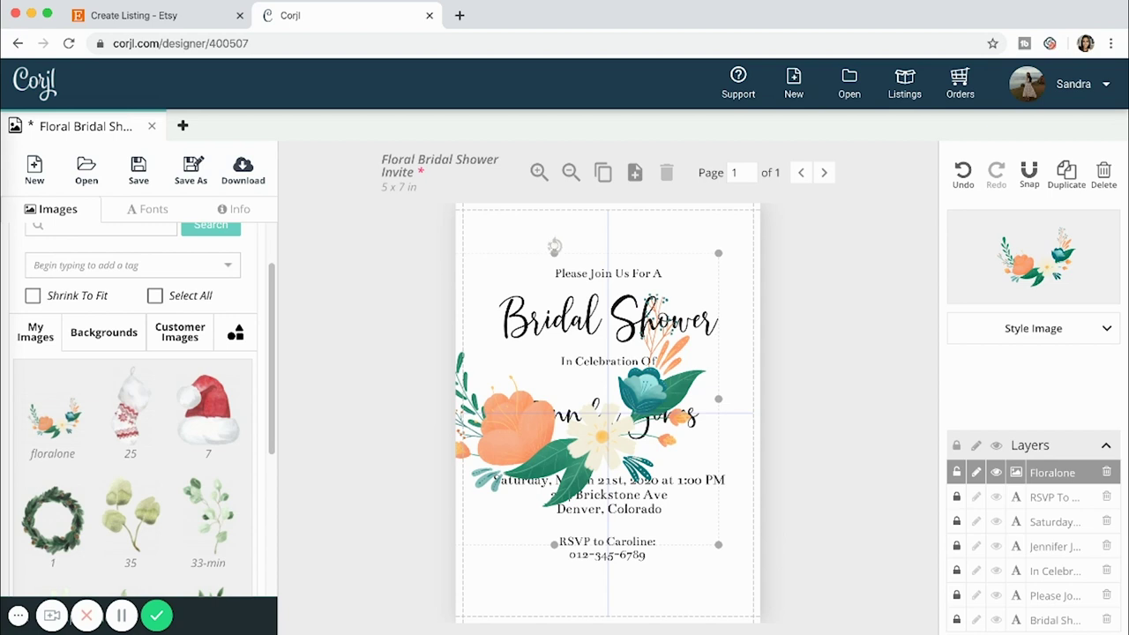
left_click_drag(554, 247, 469, 256)
left_click_drag(613, 426, 583, 519)
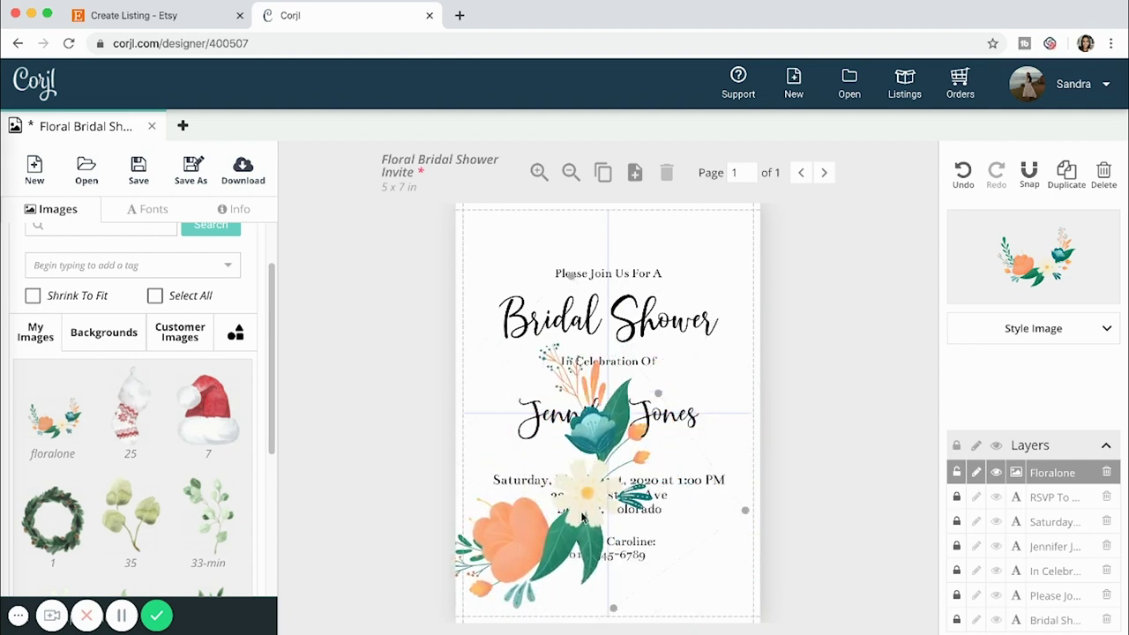
left_click_drag(741, 510, 869, 497)
left_click_drag(618, 490, 693, 586)
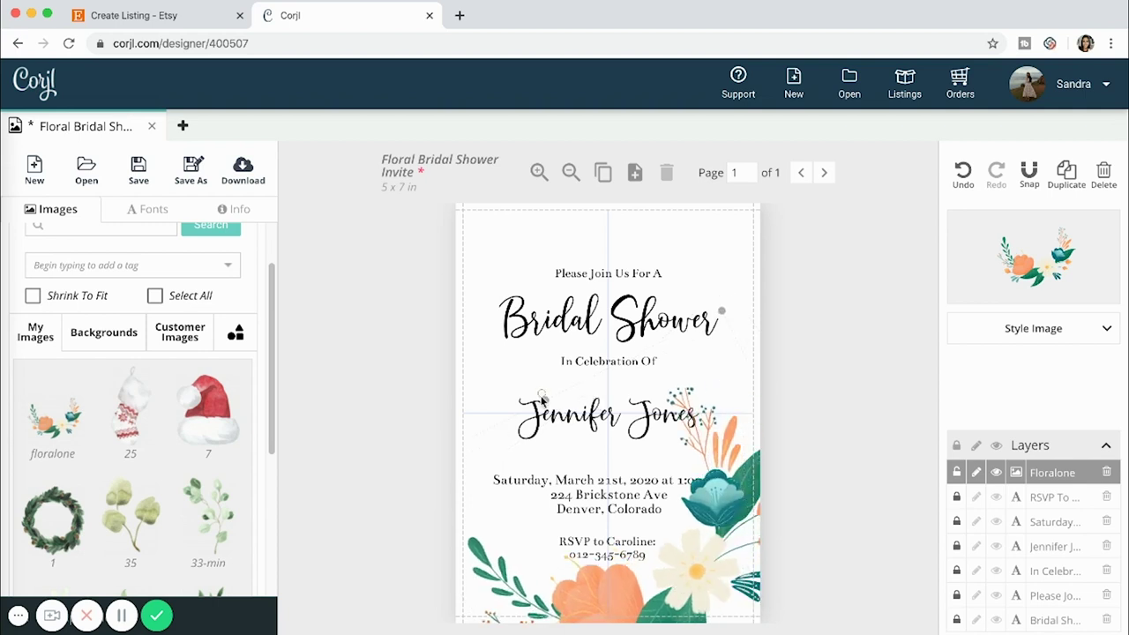
left_click_drag(542, 398, 655, 362)
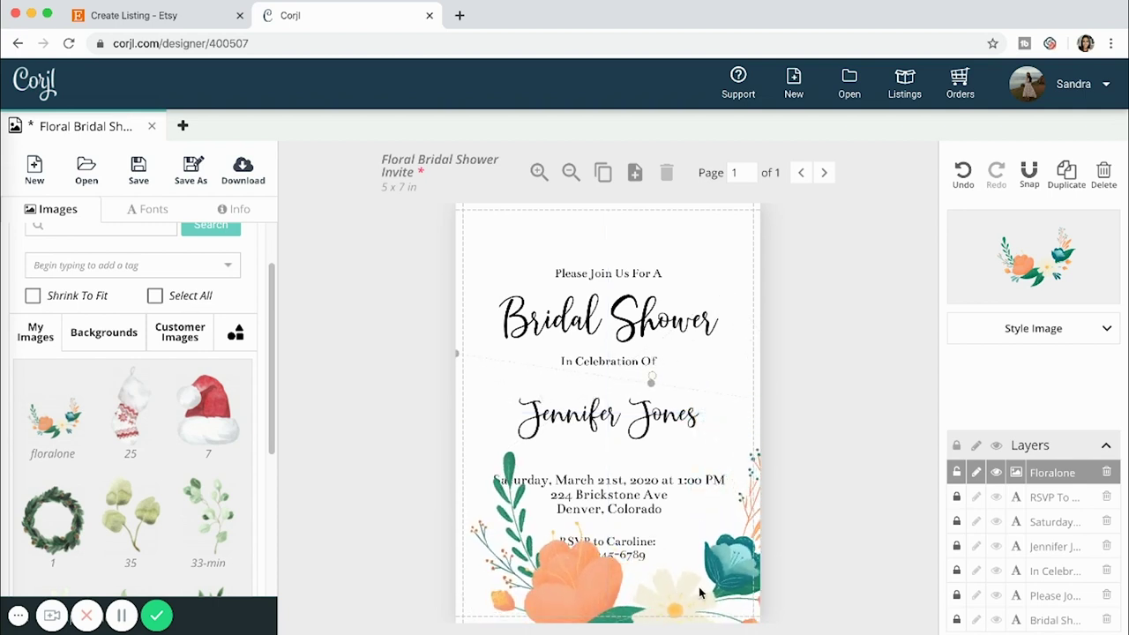
left_click_drag(699, 593, 666, 537)
left_click_drag(739, 368, 679, 431)
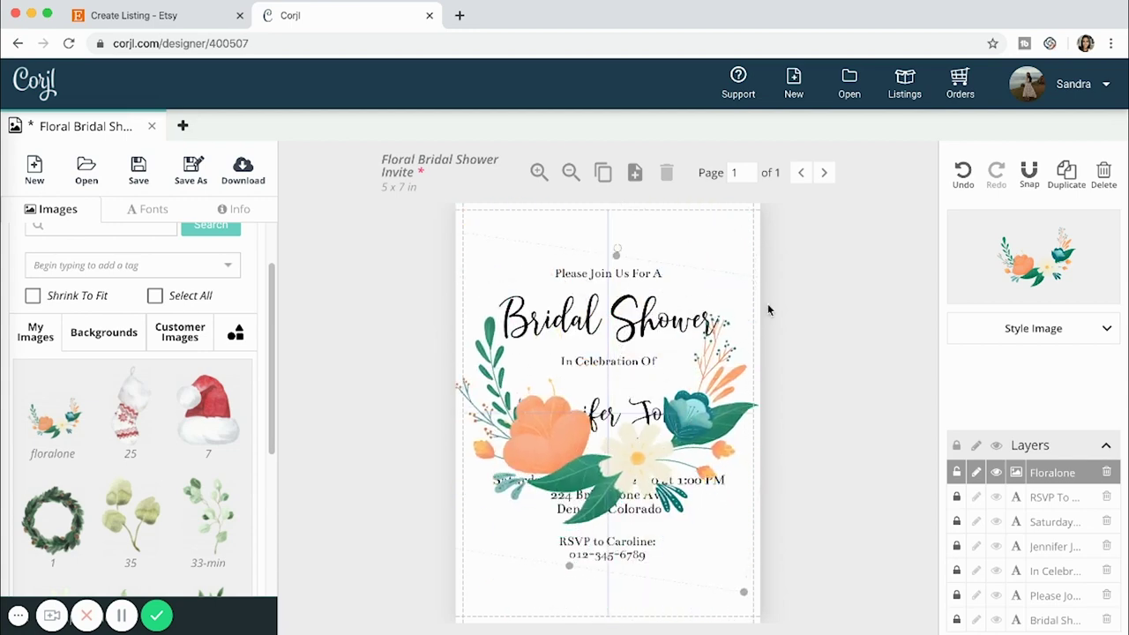
- Enlarge and rotate the floral image, then settle it angled in the top-left corner beside the heading
left_click_drag(747, 317, 631, 400)
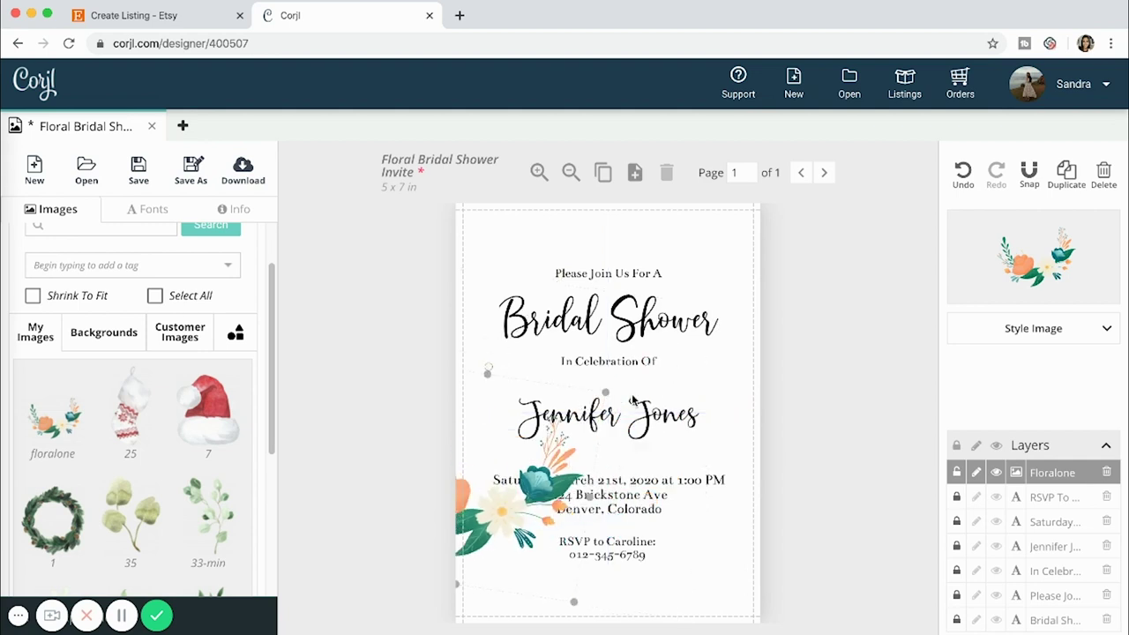
left_click_drag(544, 503, 671, 434)
left_click_drag(730, 325, 752, 304)
left_click_drag(690, 441, 637, 496)
left_click_drag(575, 337, 667, 570)
left_click_drag(526, 289, 493, 253)
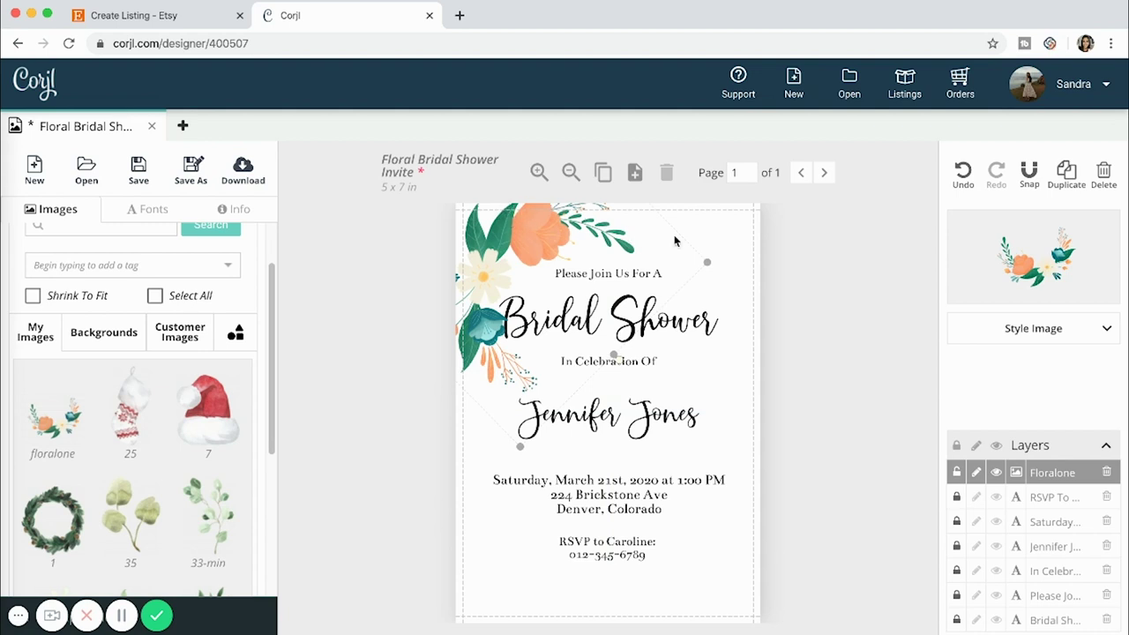
left_click_drag(707, 261, 675, 263)
left_click_drag(549, 273, 492, 226)
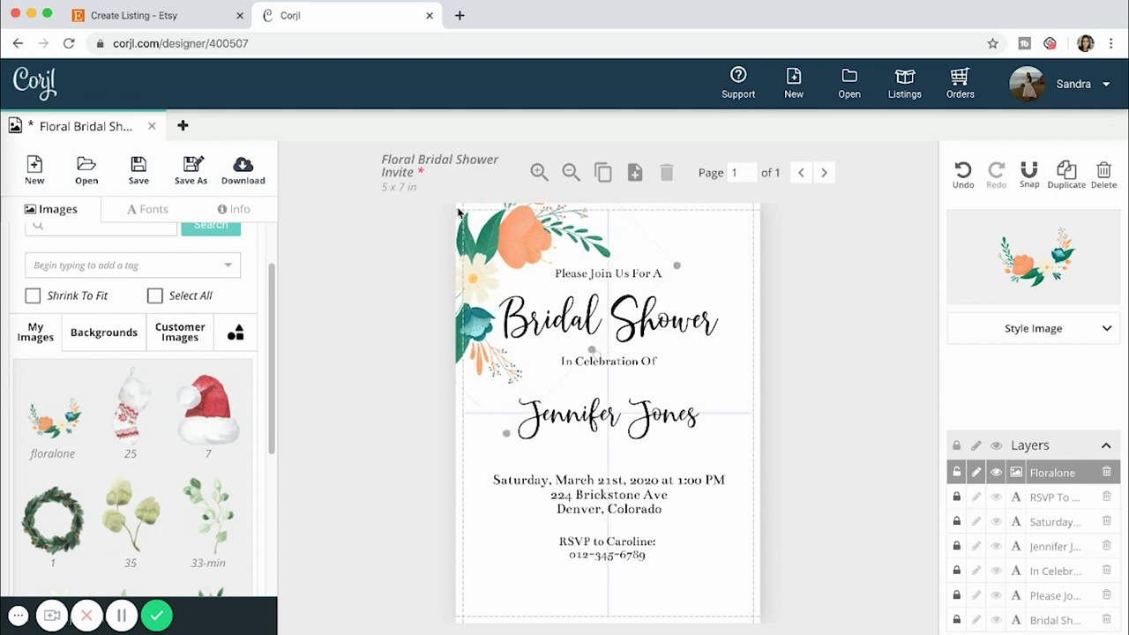
left_click_drag(687, 214, 609, 214)
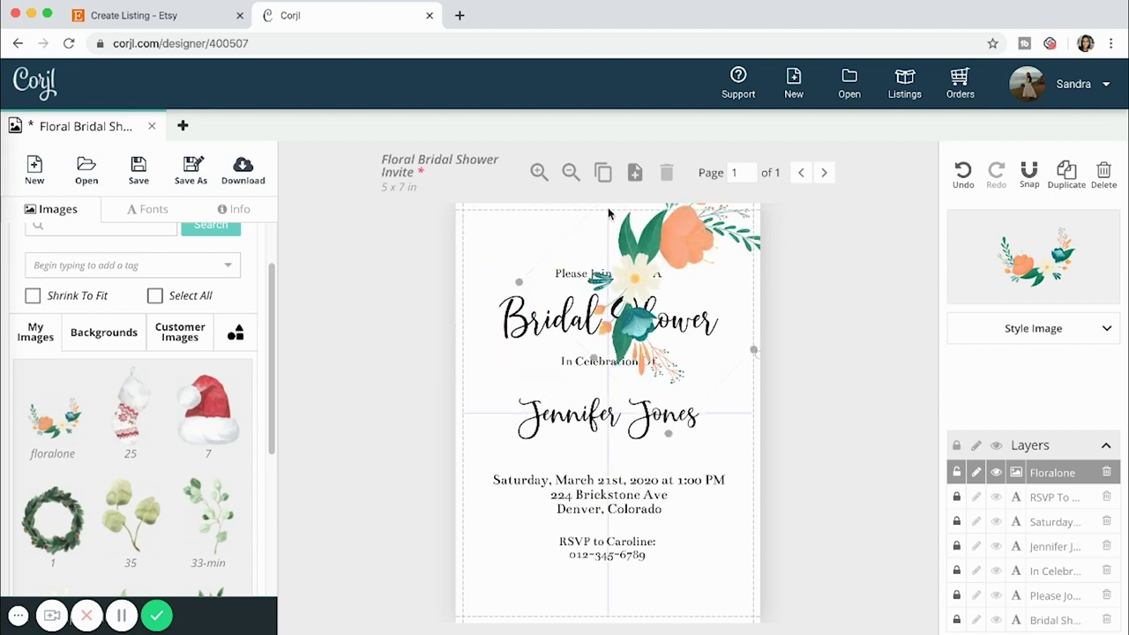
left_click_drag(666, 250, 540, 241)
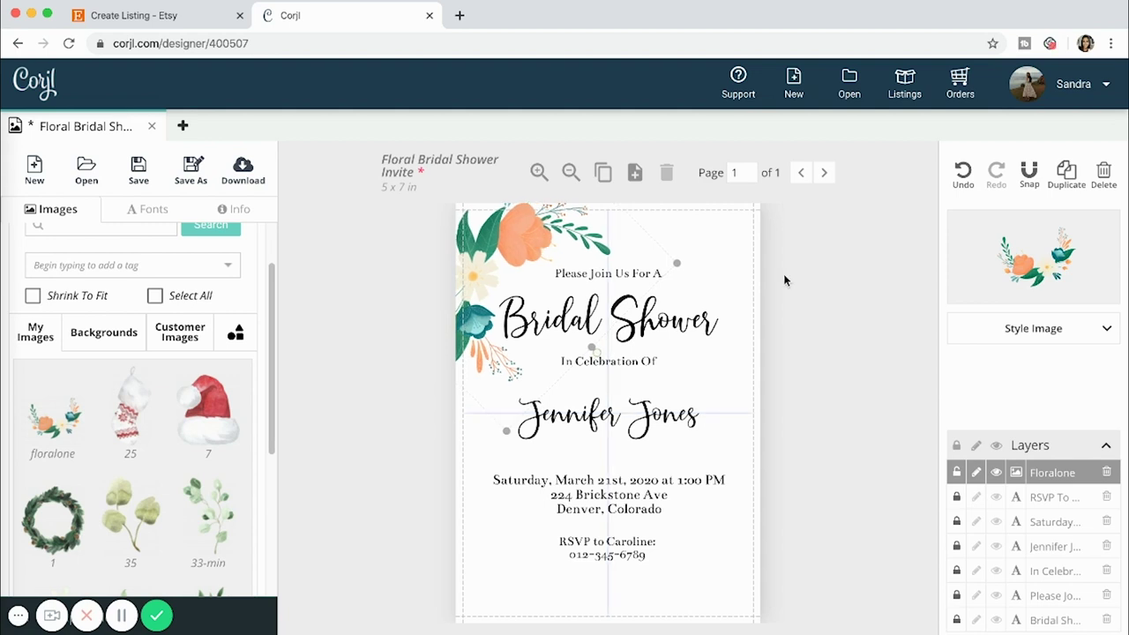
- Duplicate the floral image, rotate the copy 180° and place it in the bottom-right corner
right_click(1043, 481)
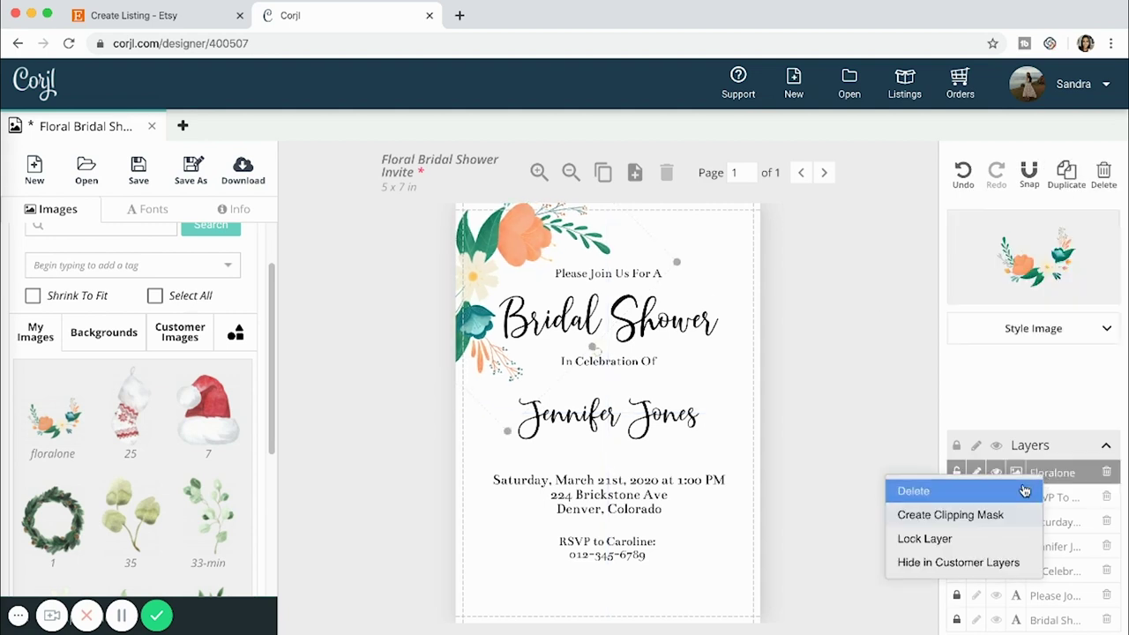
left_click(1063, 477)
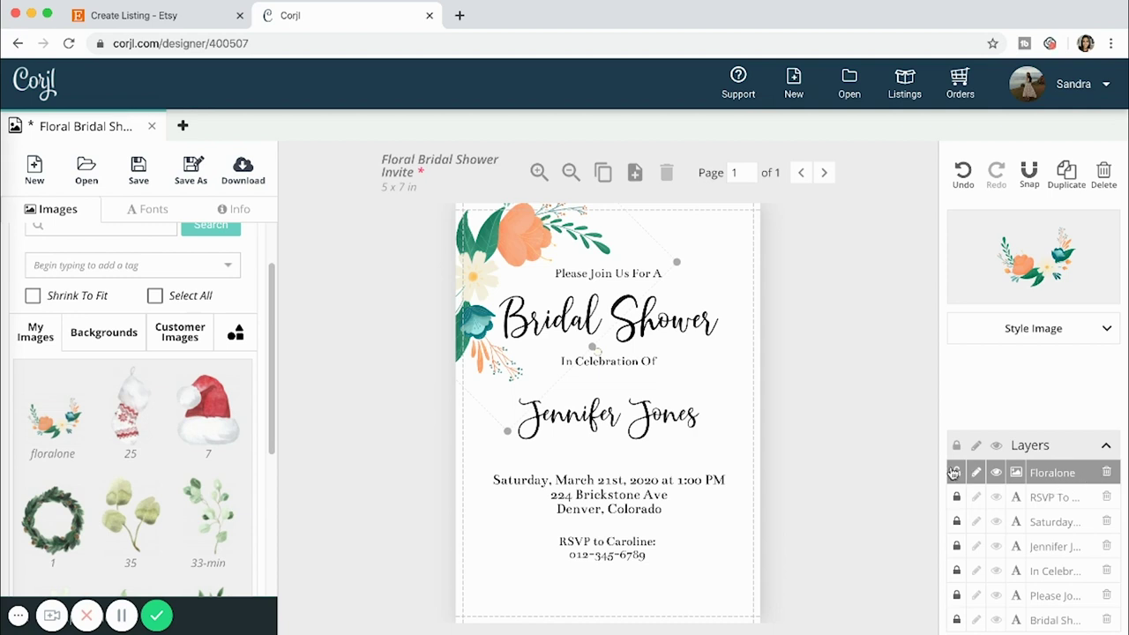
right_click(1057, 474)
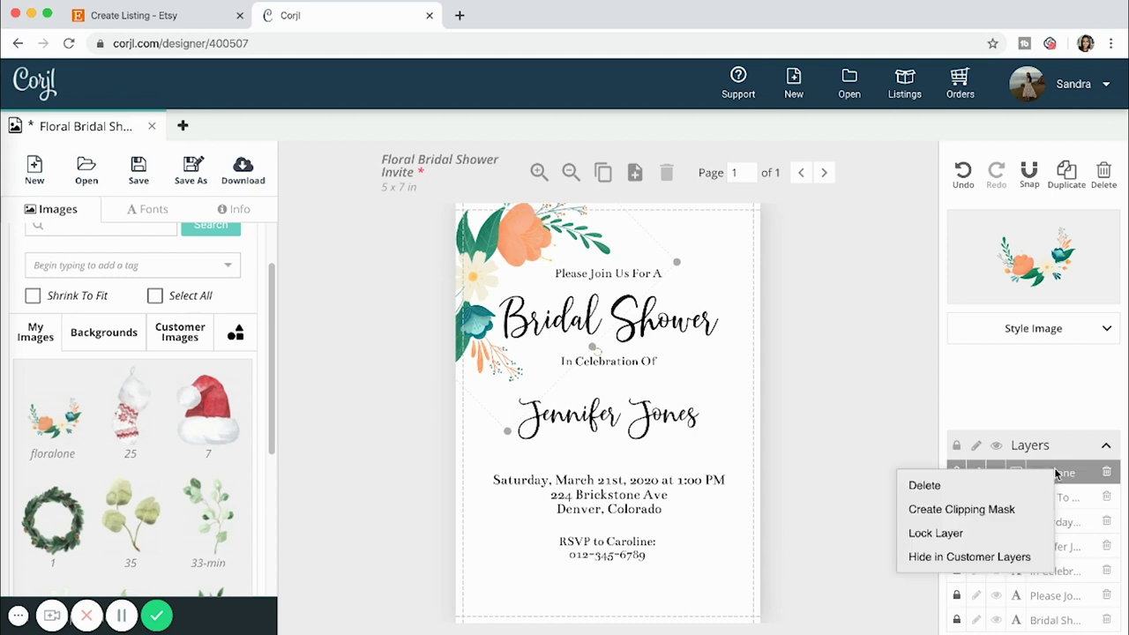
left_click(1092, 481)
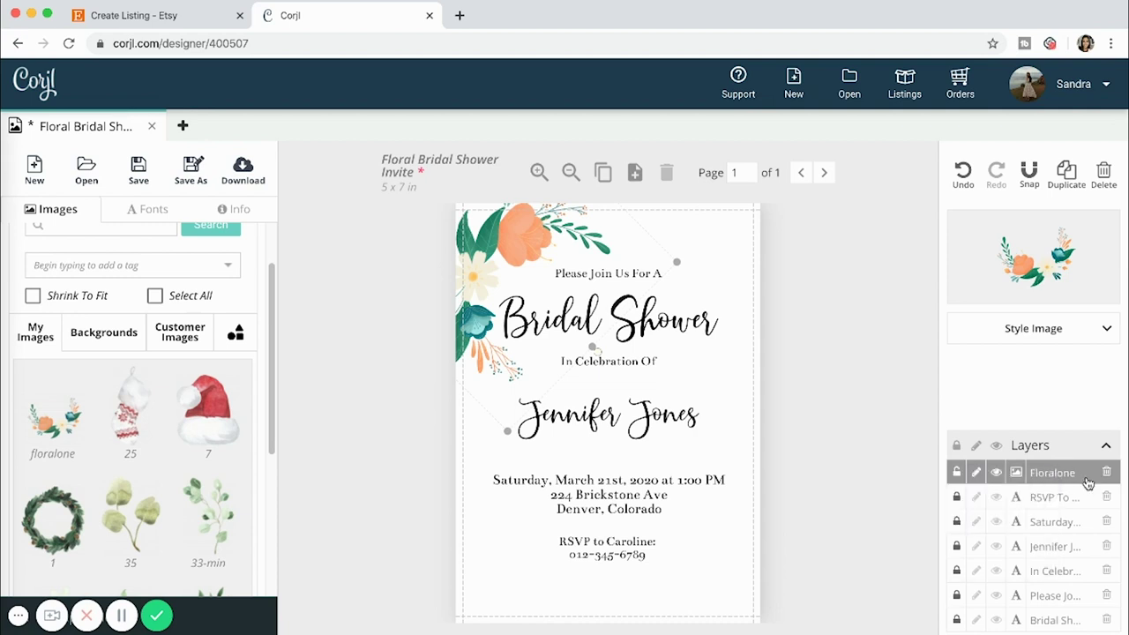
left_click(1067, 173)
left_click_drag(507, 265, 617, 451)
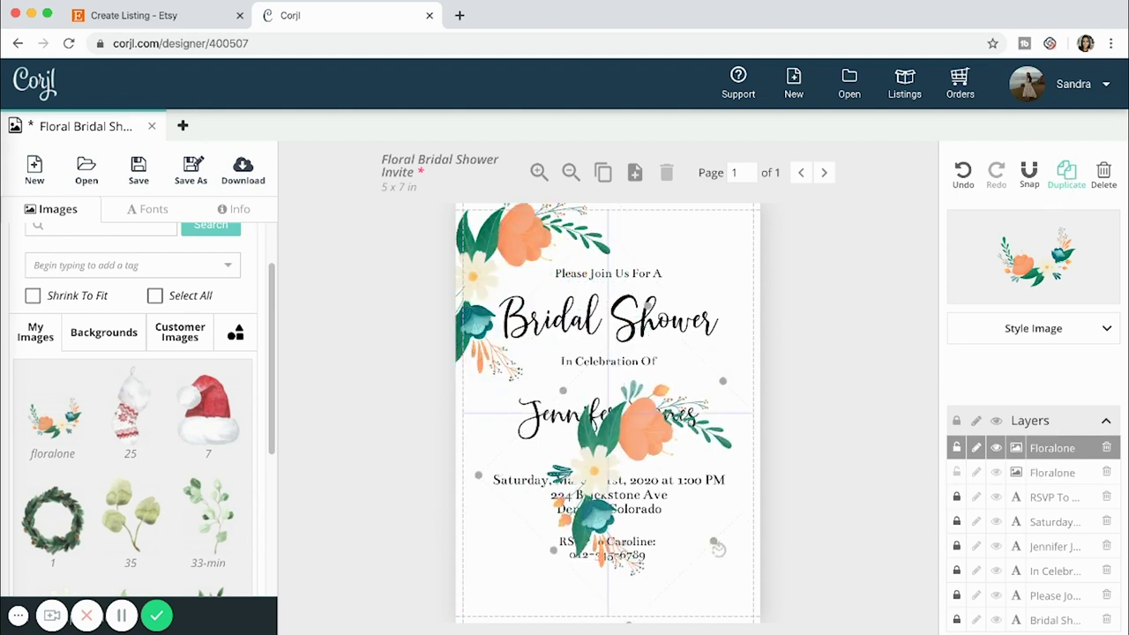
left_click_drag(719, 549, 499, 300)
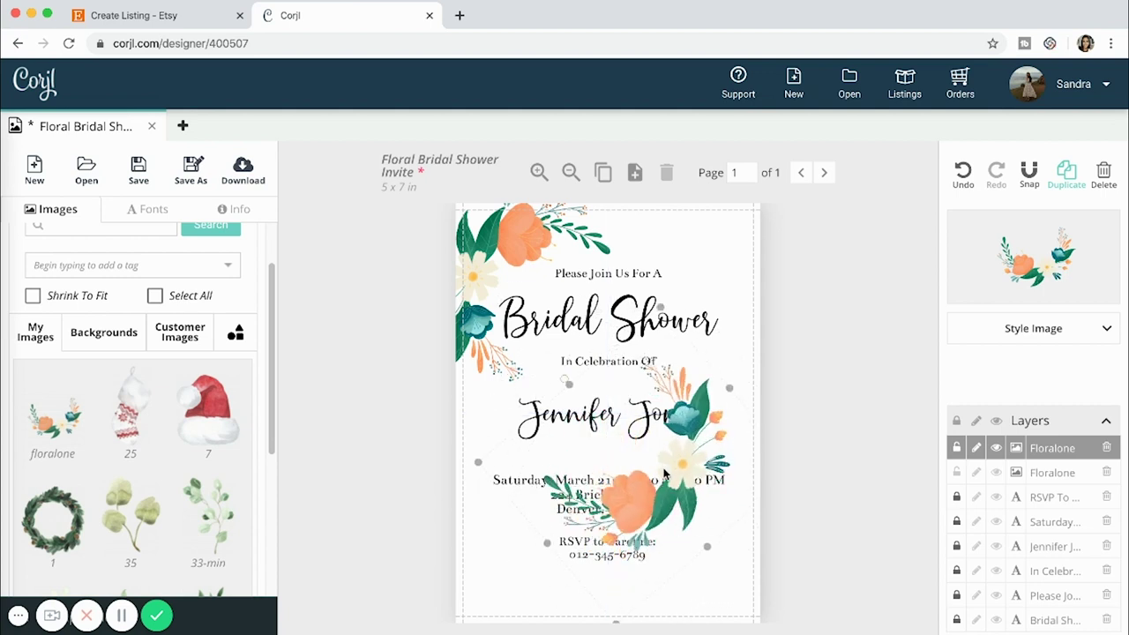
left_click_drag(665, 475, 717, 561)
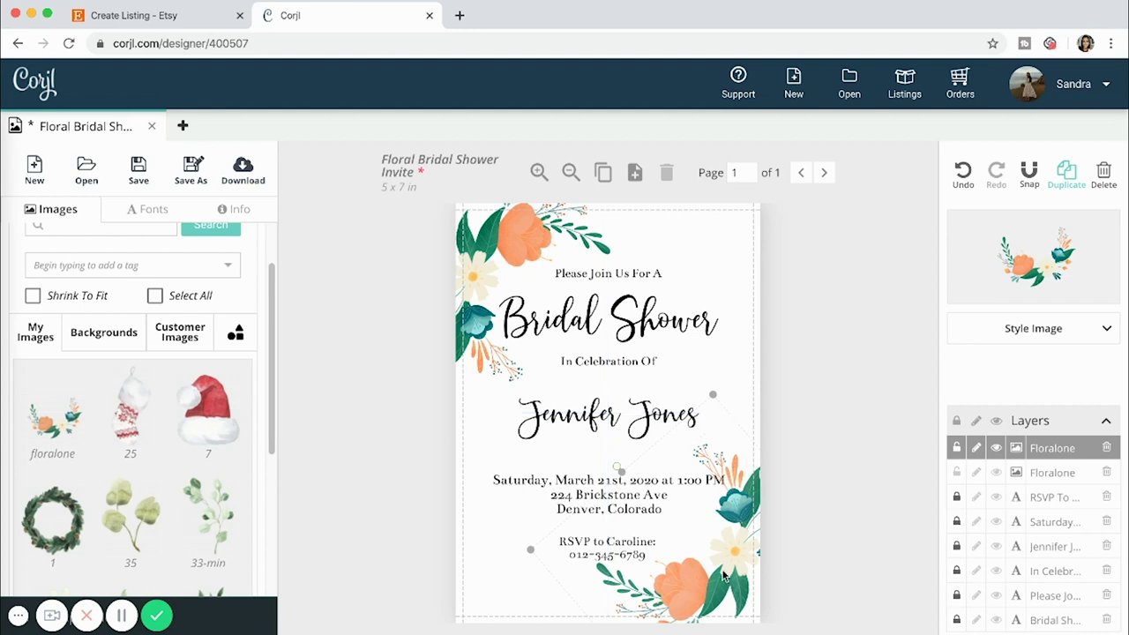
left_click(891, 561)
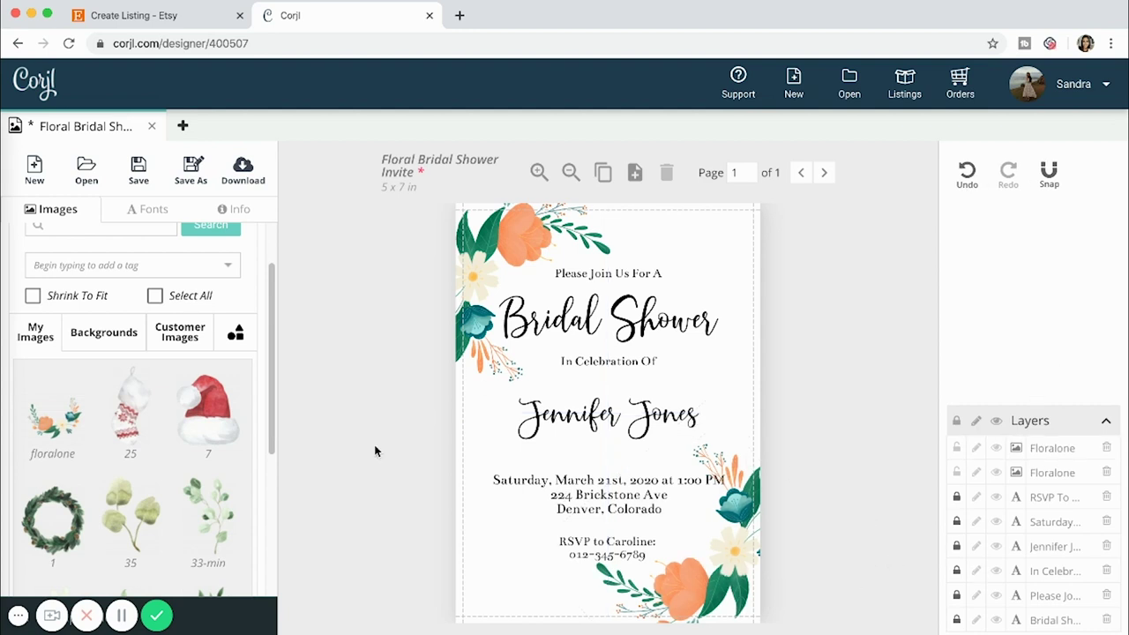
left_click(234, 209)
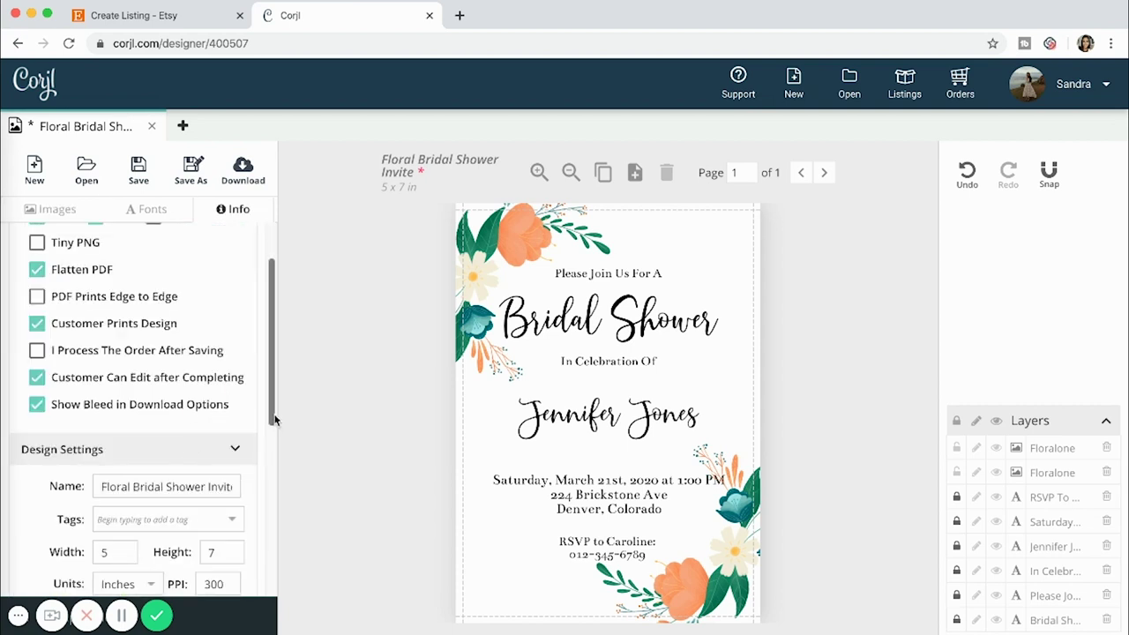
- Turn off Show Bleed and nudge the corner flowers slightly right and down
left_click_drag(273, 420, 207, 486)
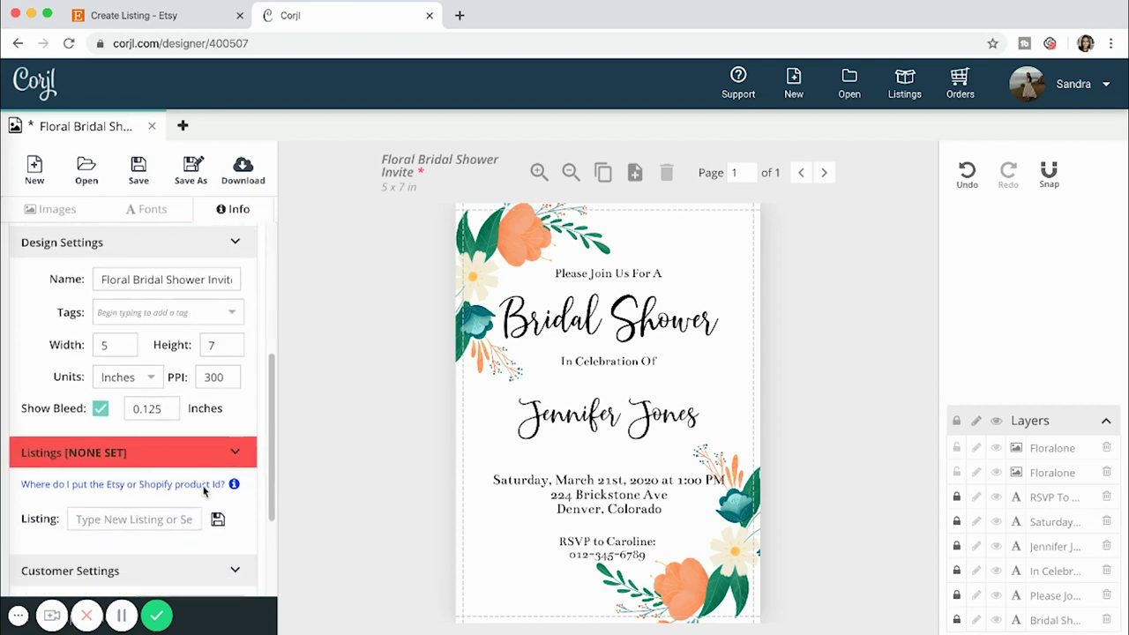
left_click(100, 410)
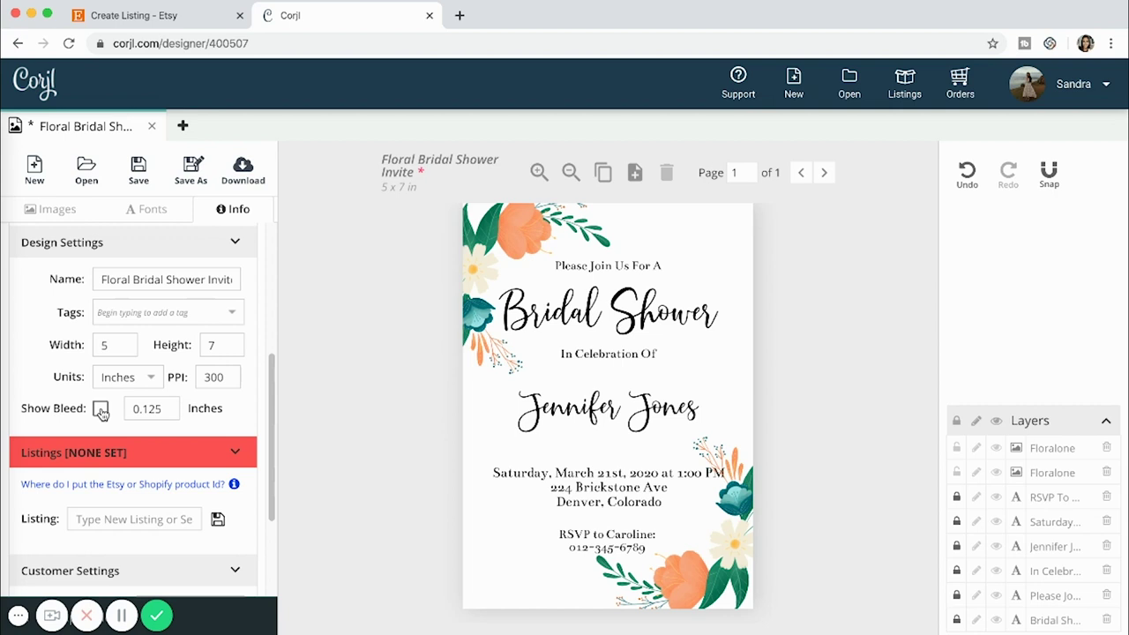
left_click(1050, 448)
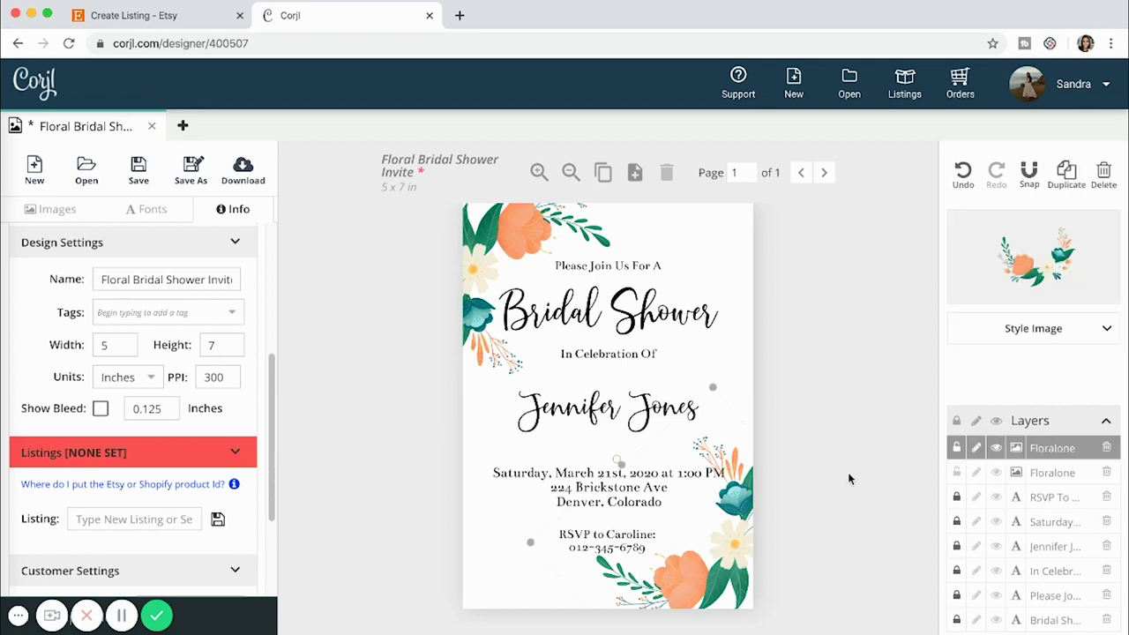
left_click(855, 506)
left_click(1076, 472)
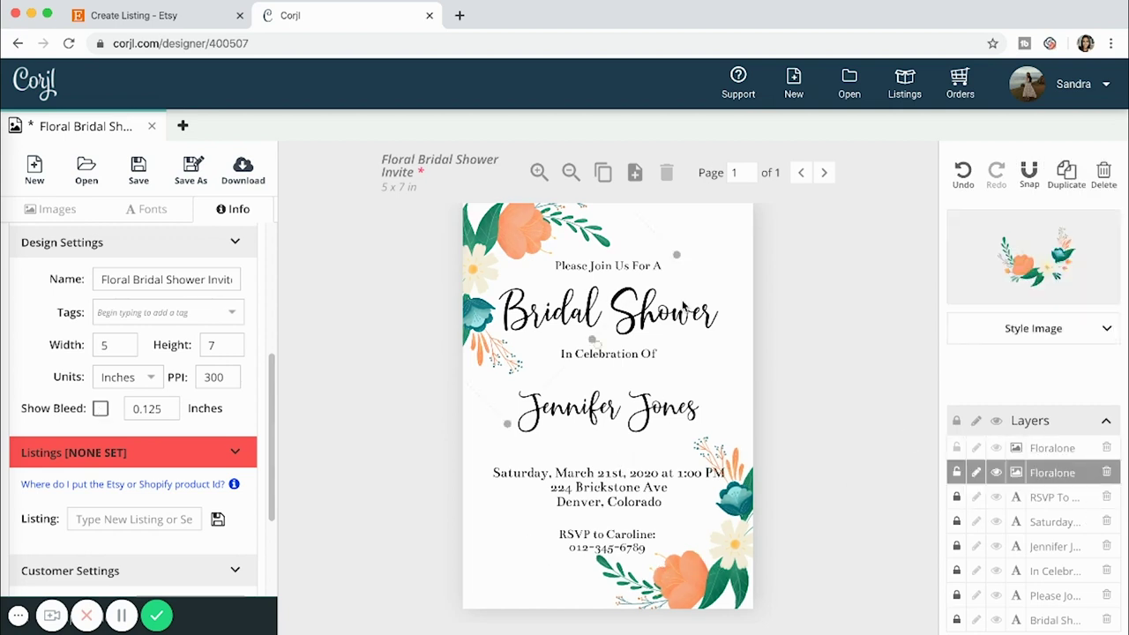
left_click_drag(544, 239, 546, 237)
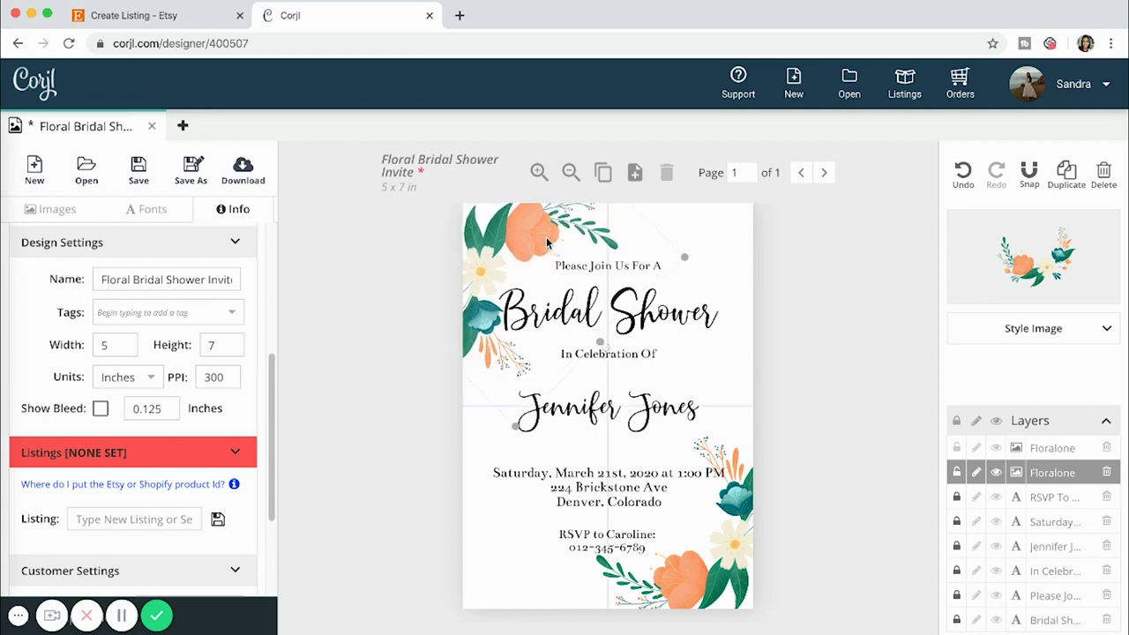
left_click(804, 287)
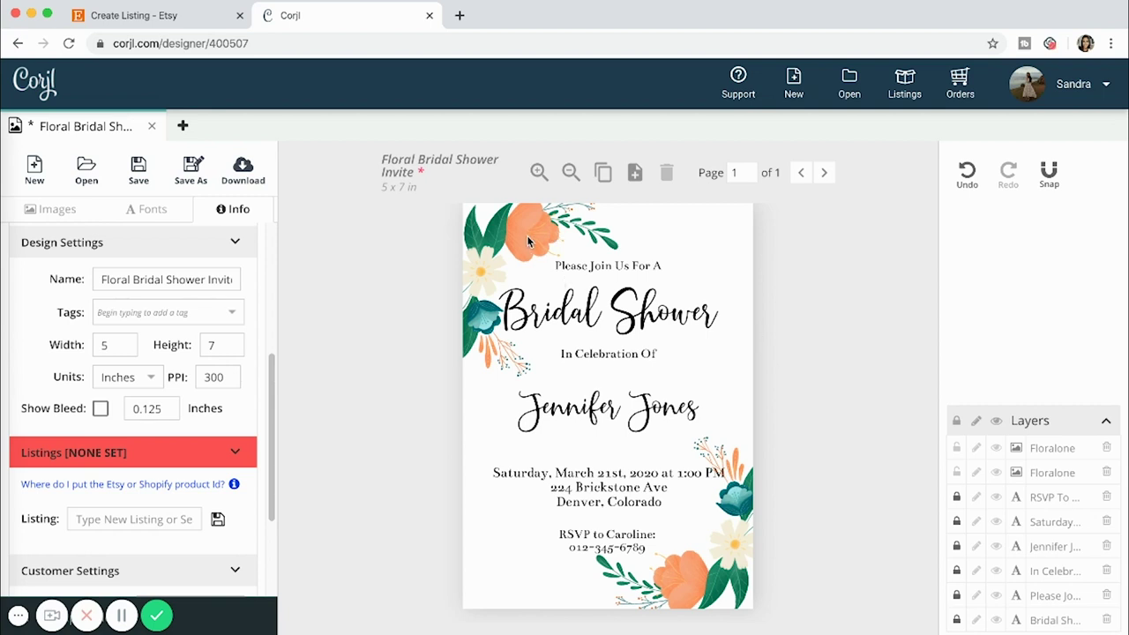
- Fine-tune the top-left floral image's angle, then go back to the Images library
left_click(527, 234)
left_click(607, 355)
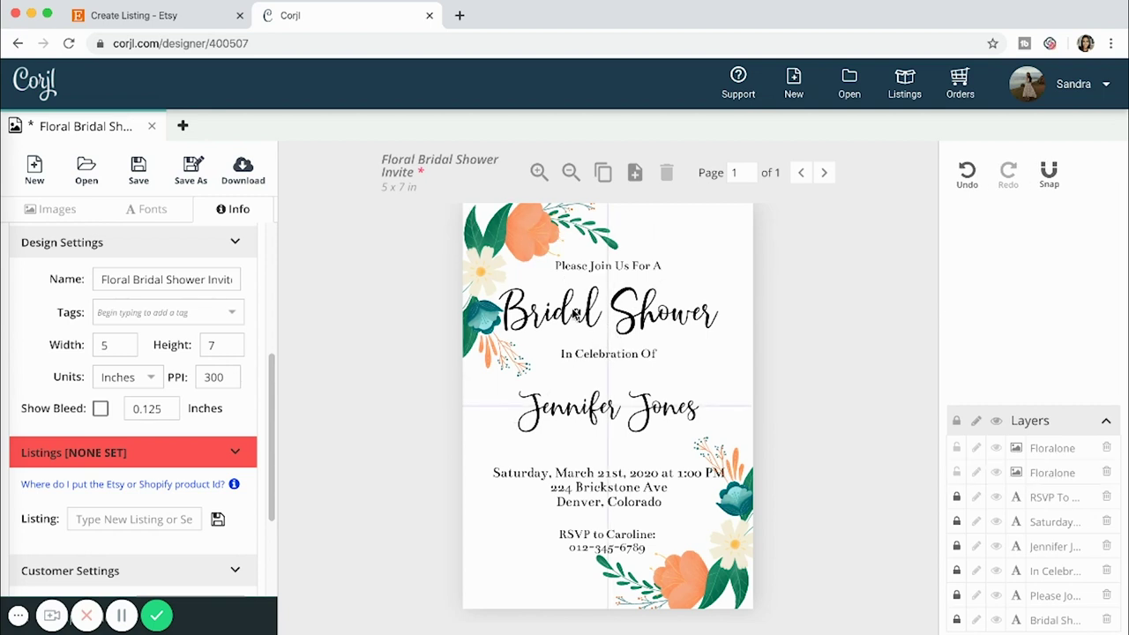
left_click(562, 269)
left_click_drag(607, 351, 596, 348)
left_click(852, 358)
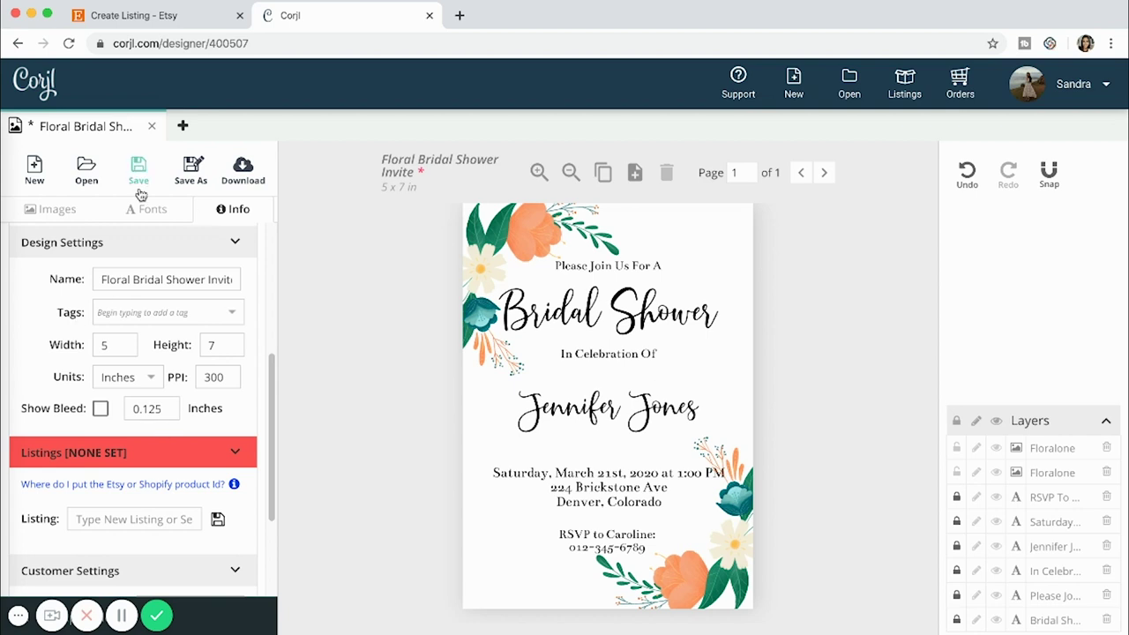
left_click(53, 209)
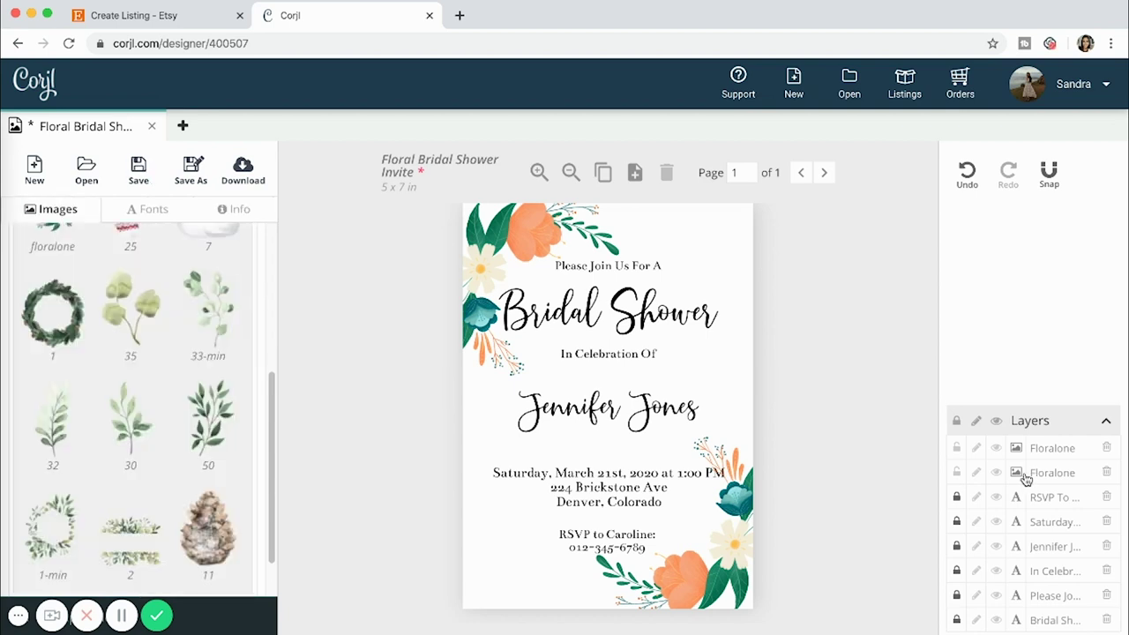
- Select the Bridal Shower heading layer and resize its text box slightly
left_click(958, 500)
left_click(959, 559)
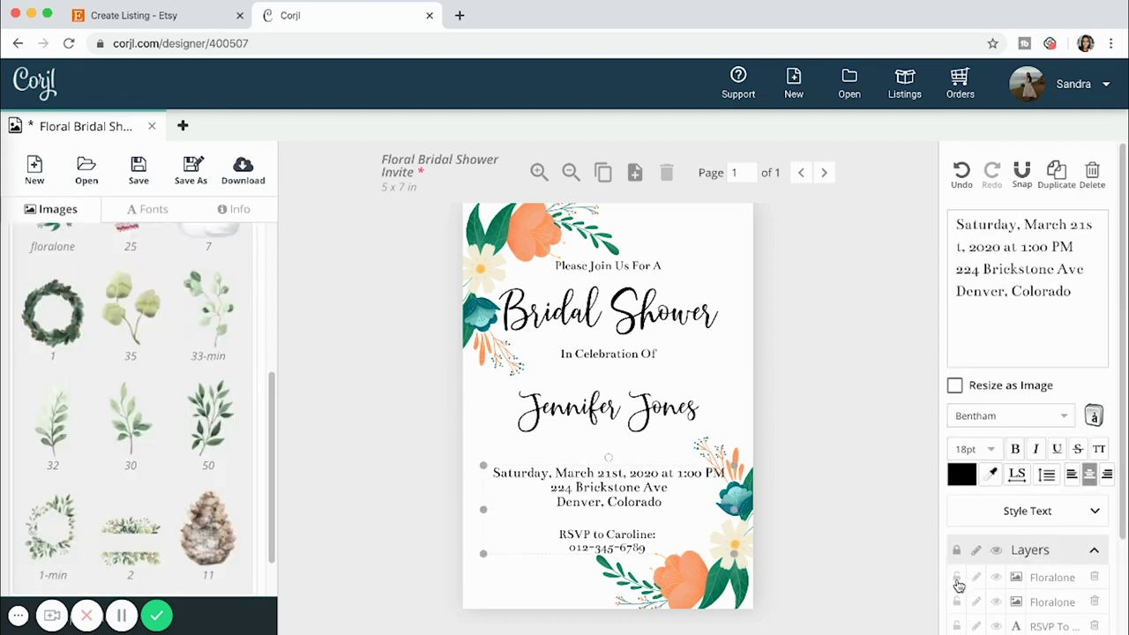
scroll(1015, 486, "down", 2)
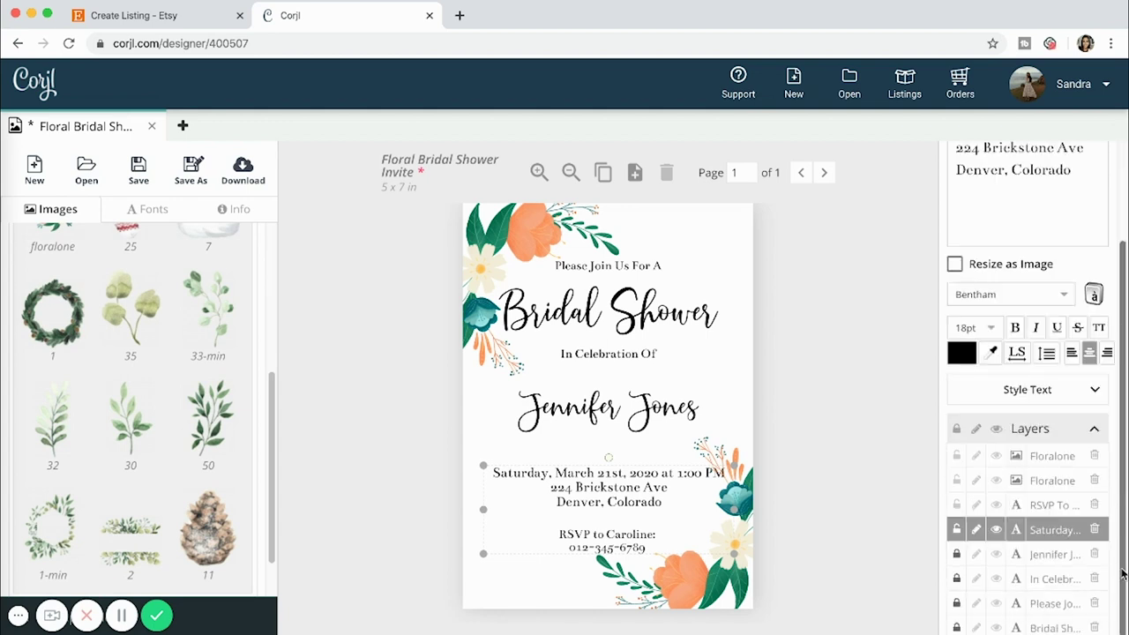
left_click(957, 556)
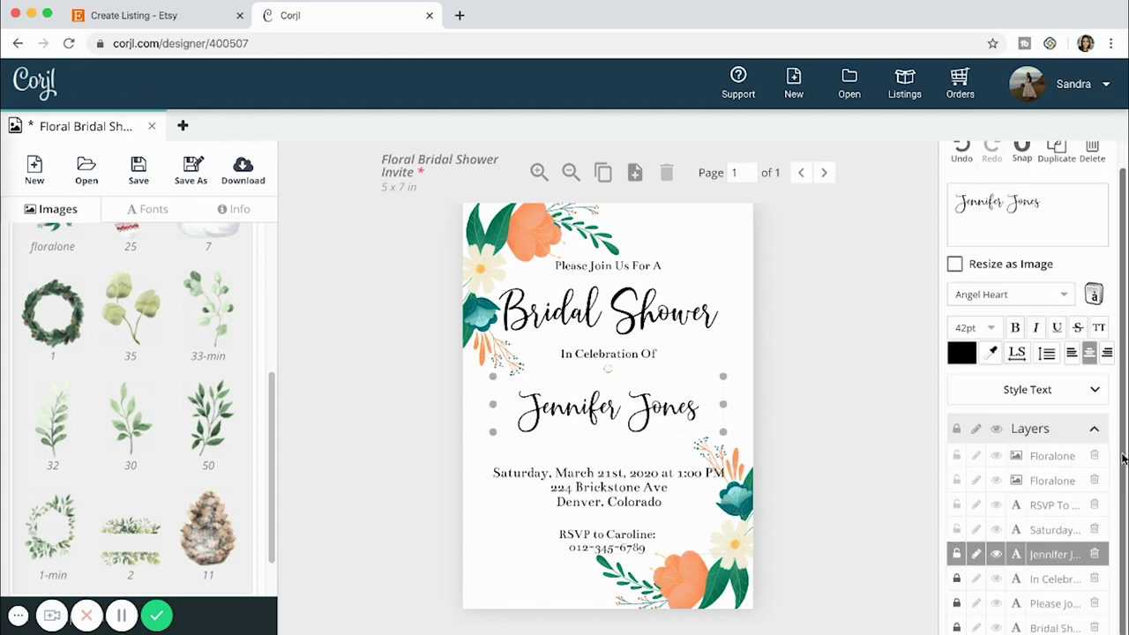
left_click(956, 581)
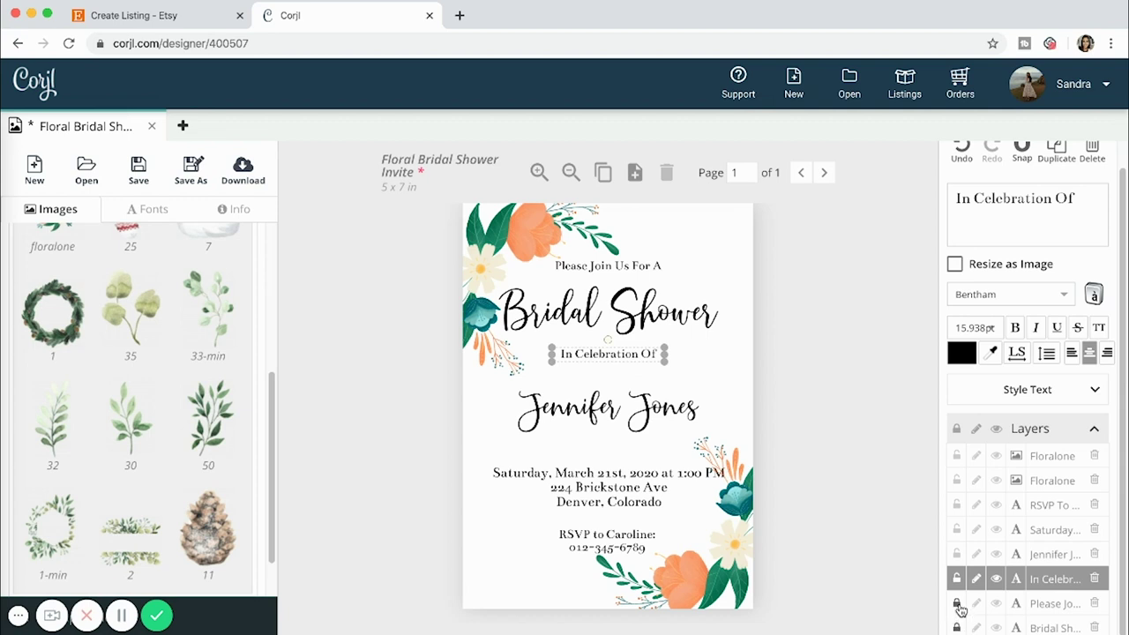
left_click(961, 604)
left_click(970, 627)
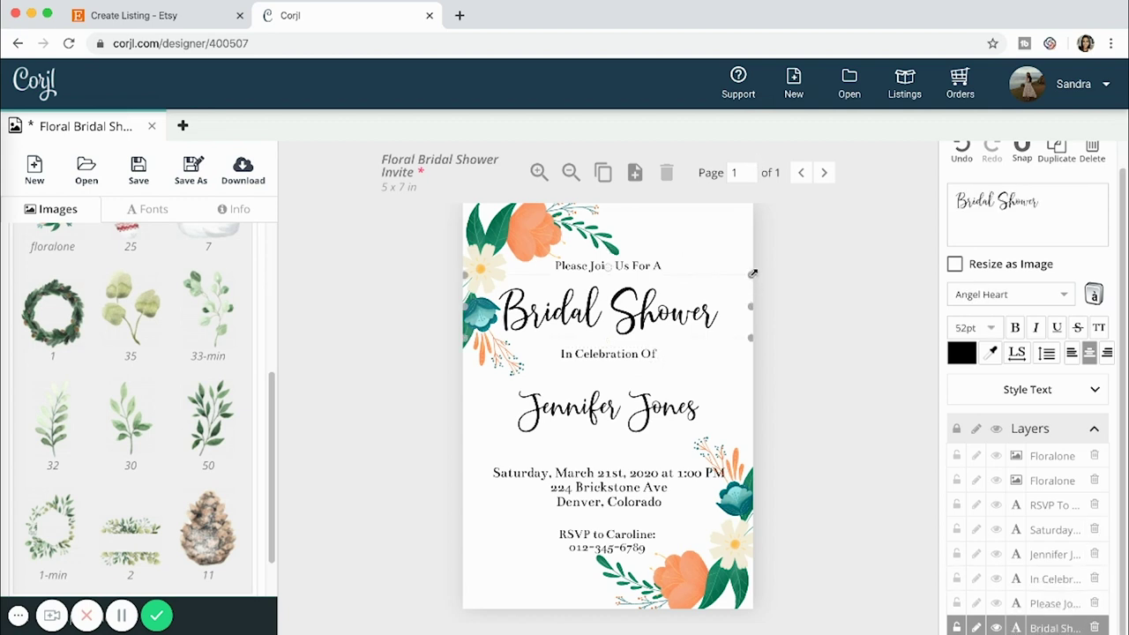
left_click(624, 313)
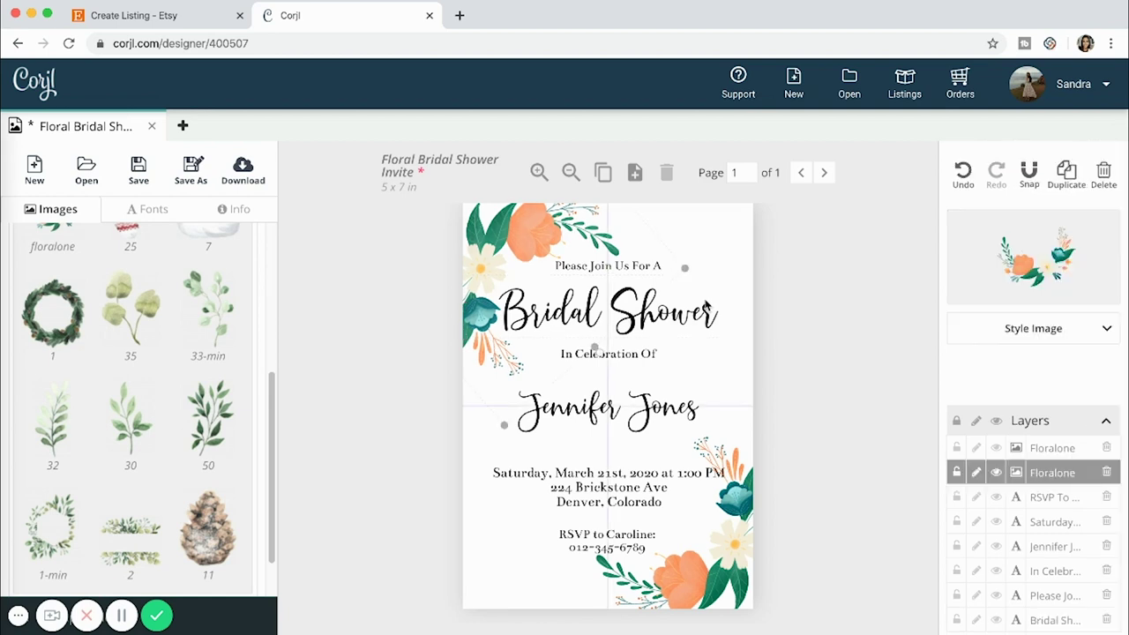
left_click(683, 319)
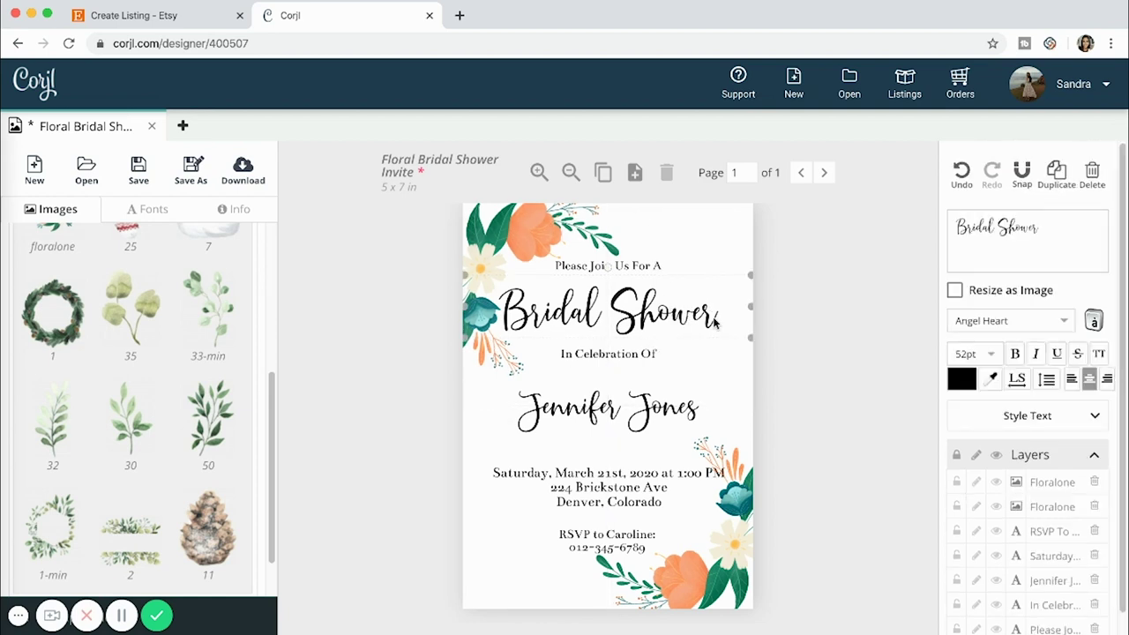
mouse_move(750, 273)
left_mouse_down()
mouse_move(744, 282)
mouse_move(760, 277)
left_mouse_up()
- Nudge the floral corner image slightly, then lock both Floralone image layers
left_click(625, 315)
left_click_drag(624, 315, 623, 315)
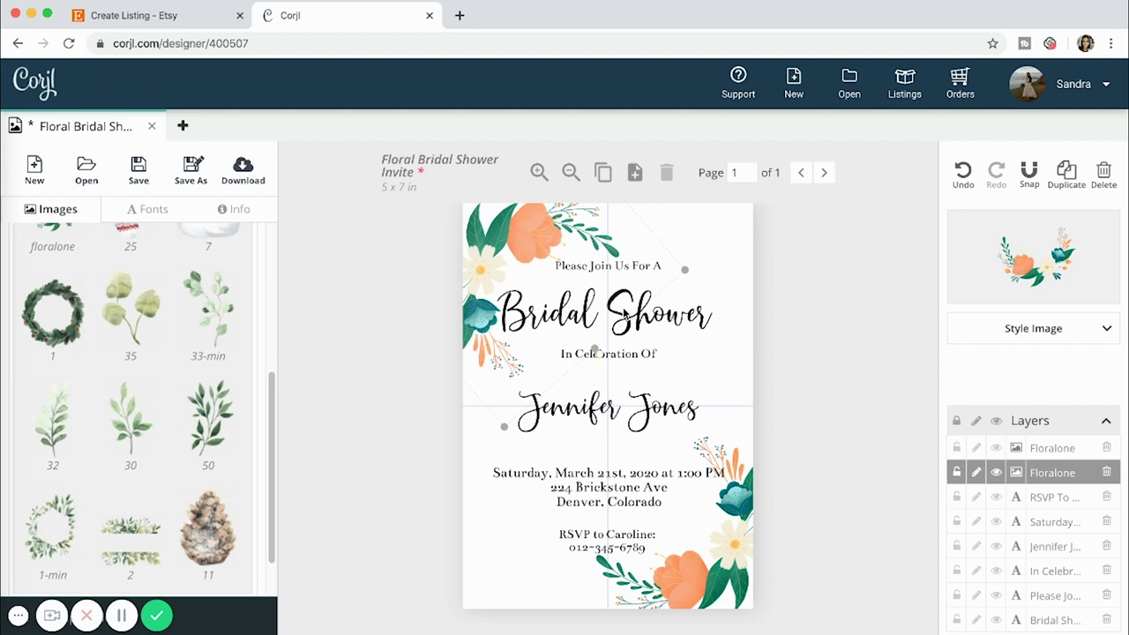
left_click(762, 349)
left_click(956, 472)
left_click(956, 447)
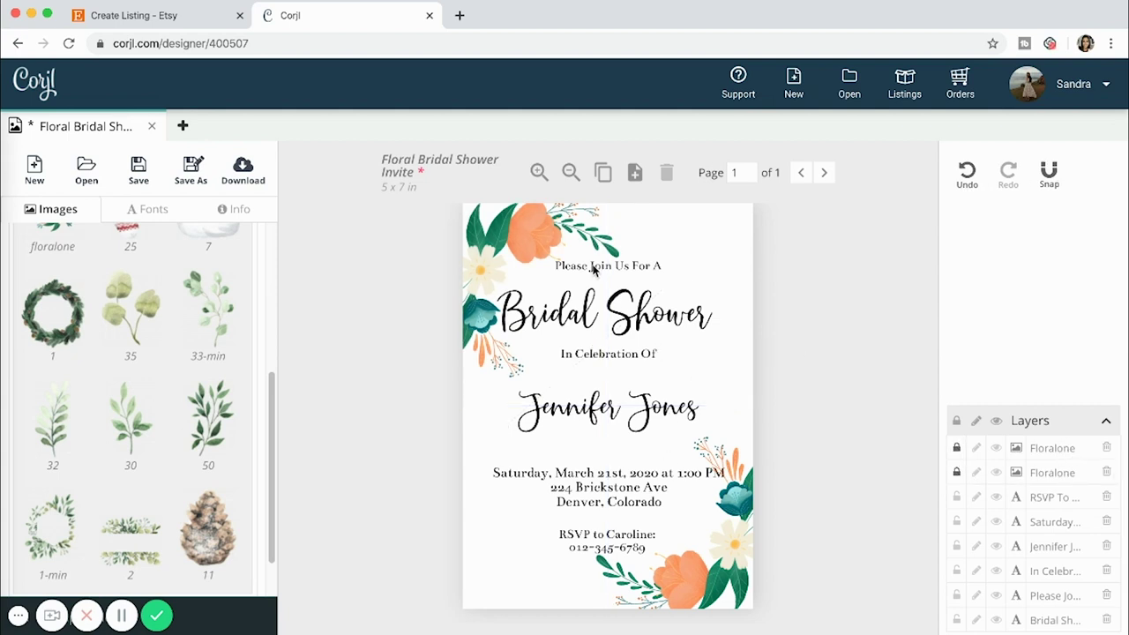
- Centre the Bridal Shower heading, enlarge the honoree's name to about 47pt, and nudge the date block
left_click_drag(613, 314, 614, 318)
left_click(810, 343)
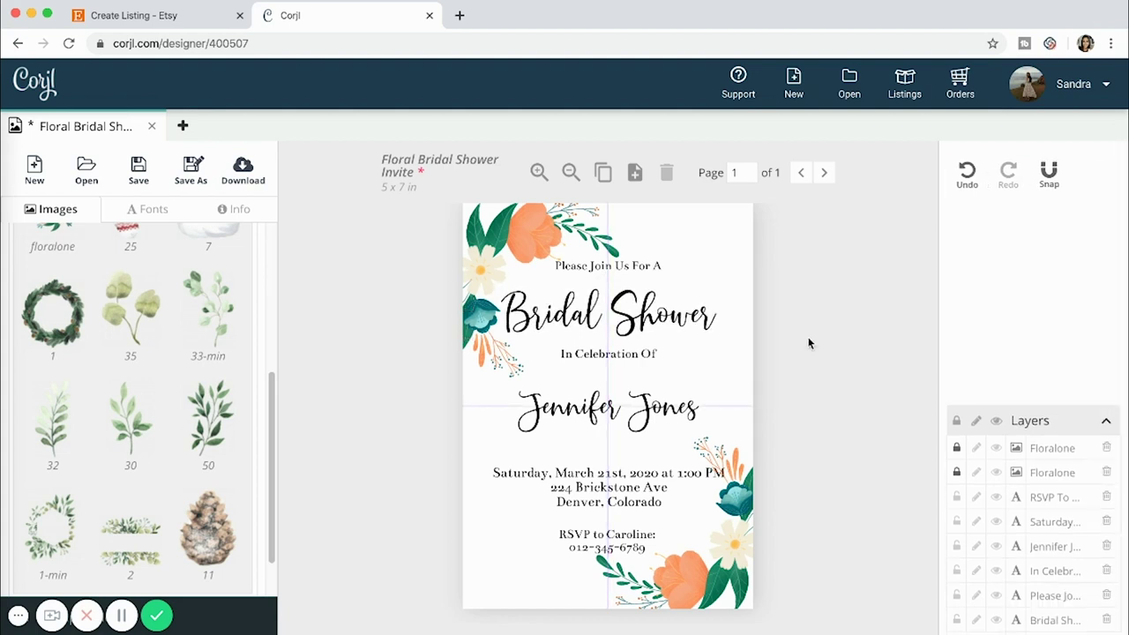
left_click(666, 416)
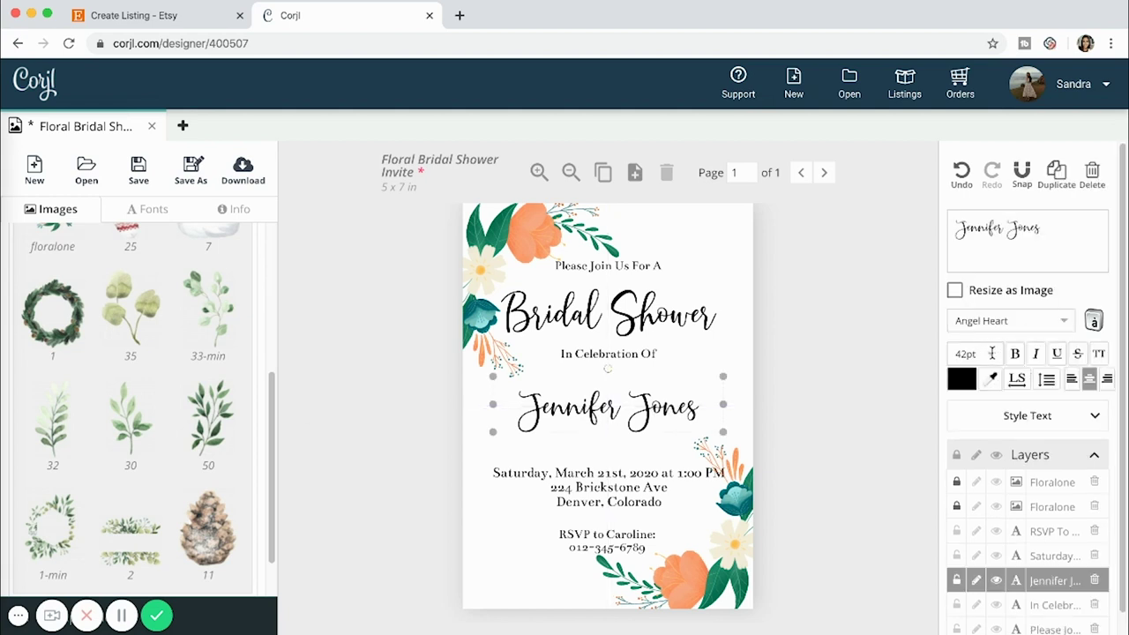
left_click_drag(719, 386, 696, 409)
left_click(822, 399)
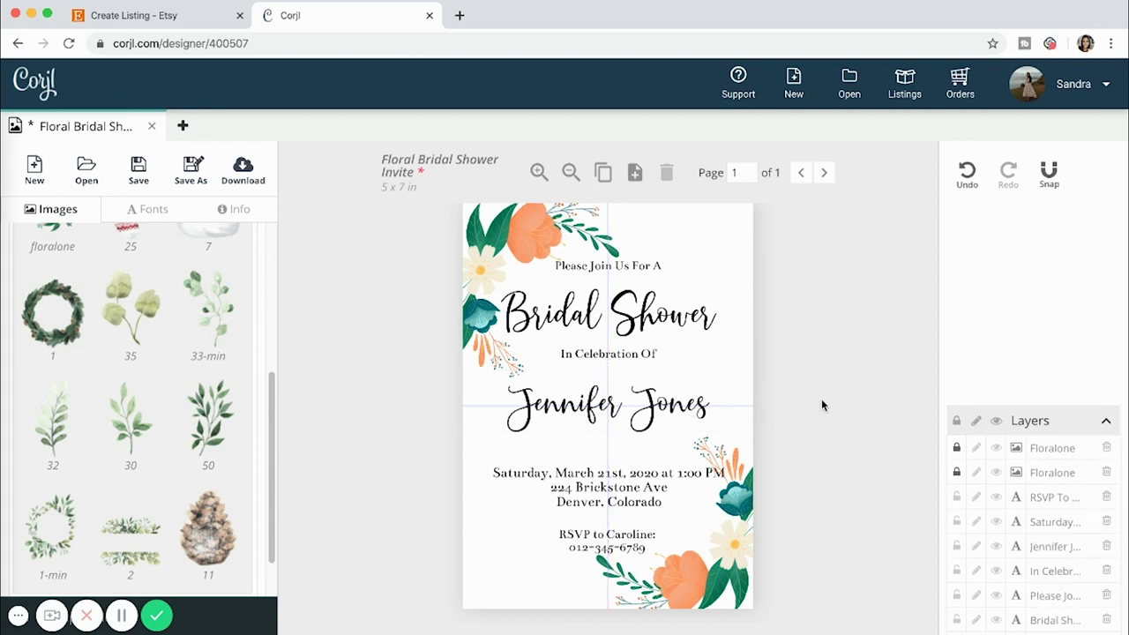
left_click_drag(653, 490, 654, 472)
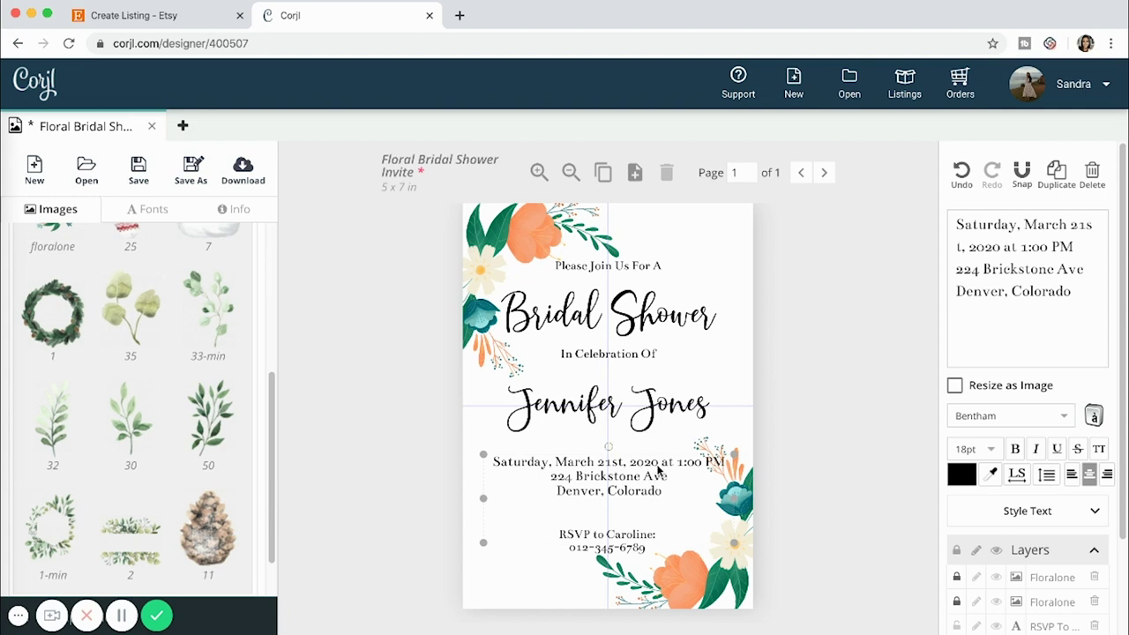
- Replace ' at ' before 1:00 PM with a line break and 'At' so the time sits under the date
left_click(1020, 248)
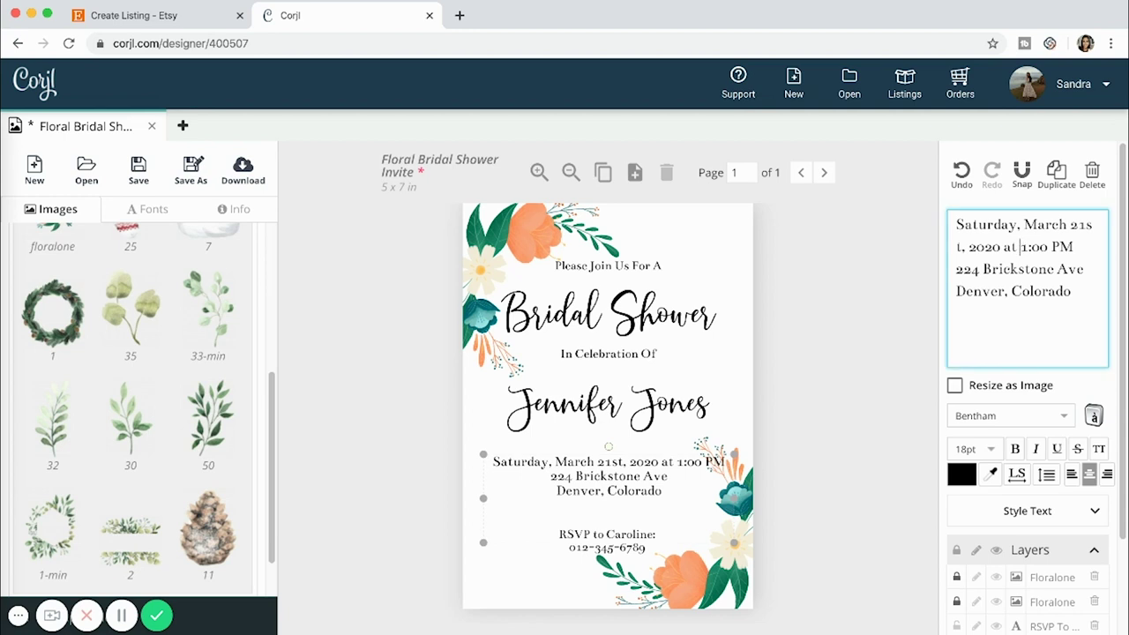
key("BackSpace")
key("BackSpace")
key("BackSpace")
key("BackSpace")
key("Return")
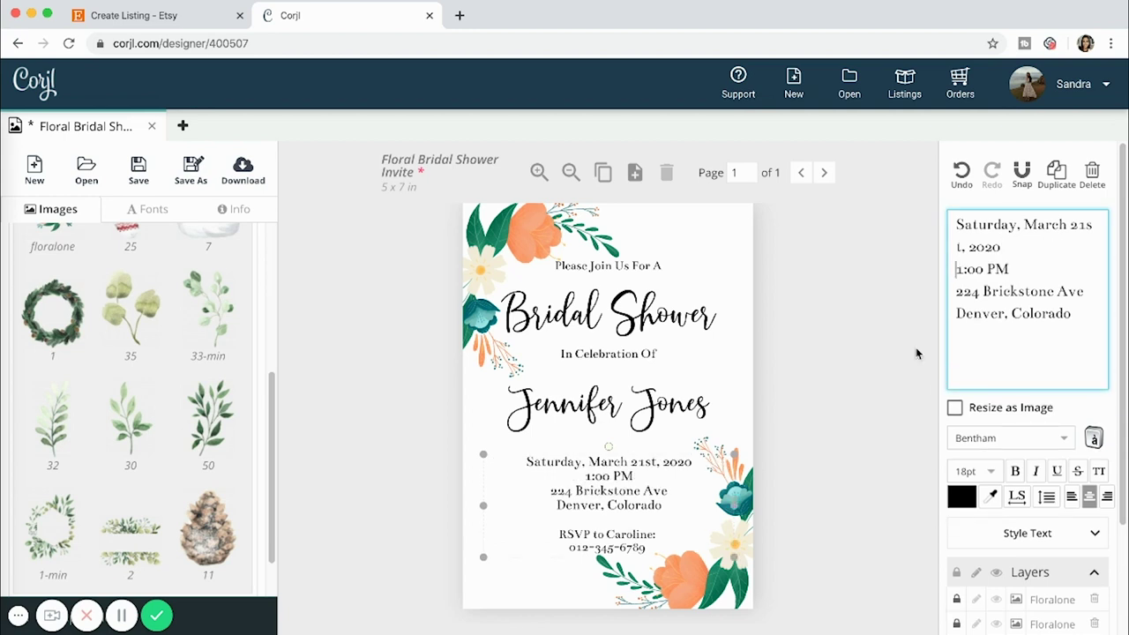
type("At")
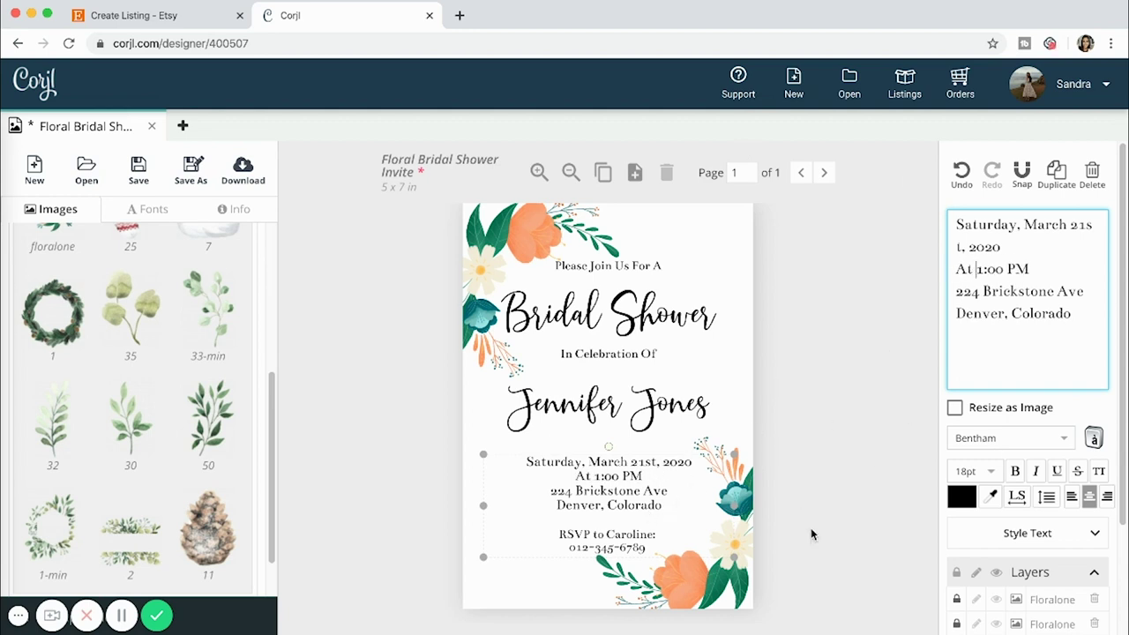
left_click(912, 541)
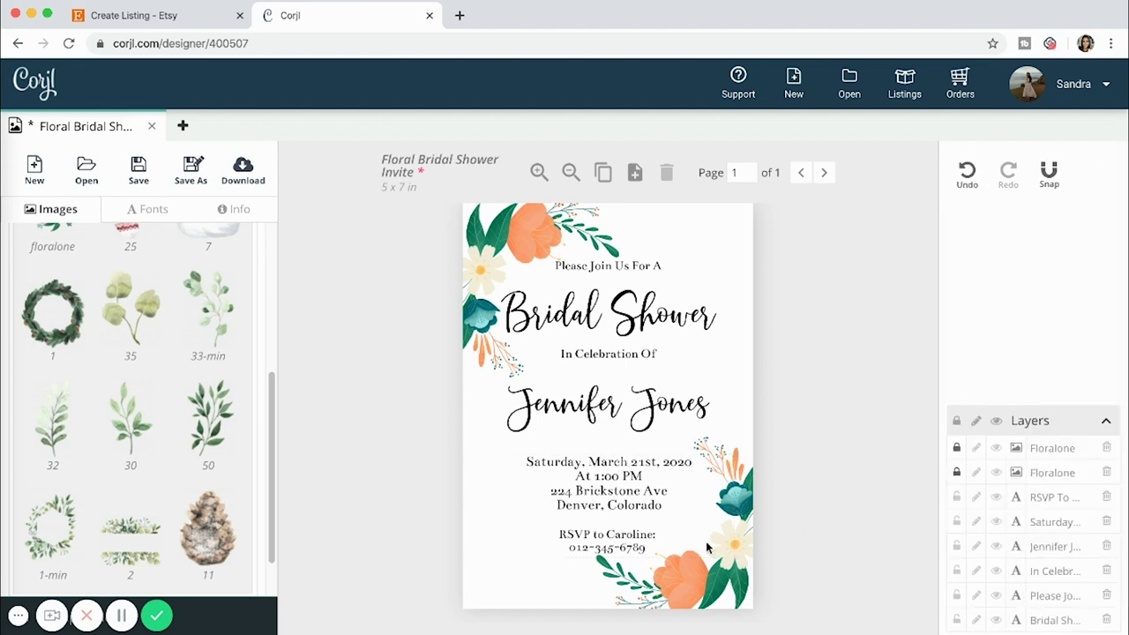
- Nudge the RSVP text and date-address block up a few pixels, then lock the floral image layer
left_click(626, 536)
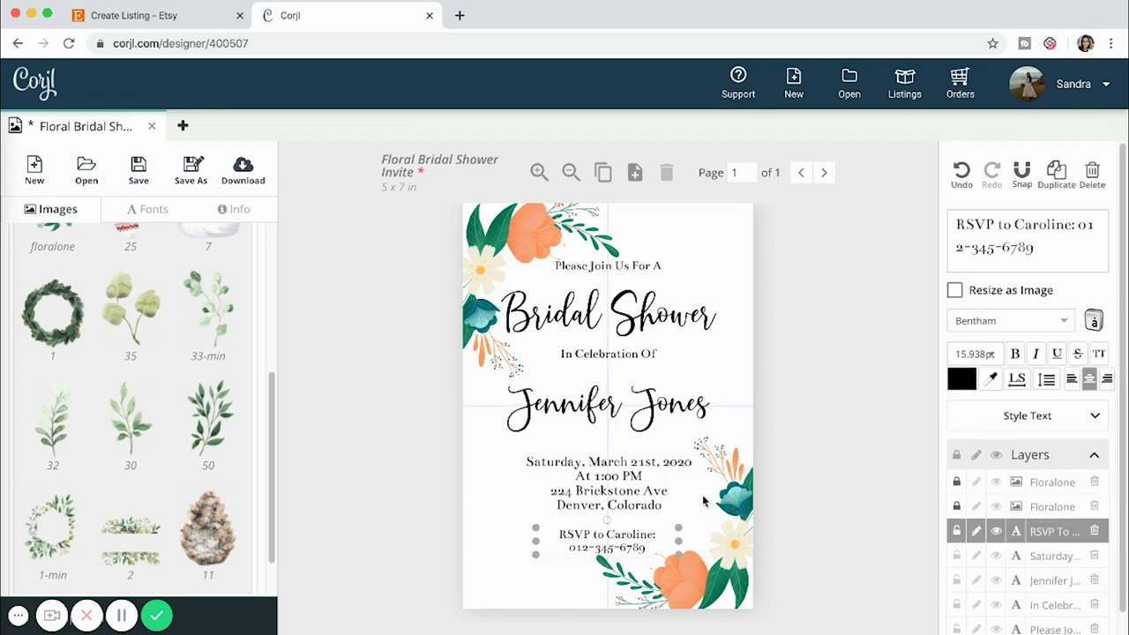
left_click_drag(624, 548, 624, 543)
left_click(893, 466)
left_click_drag(647, 491, 647, 489)
left_click(892, 438)
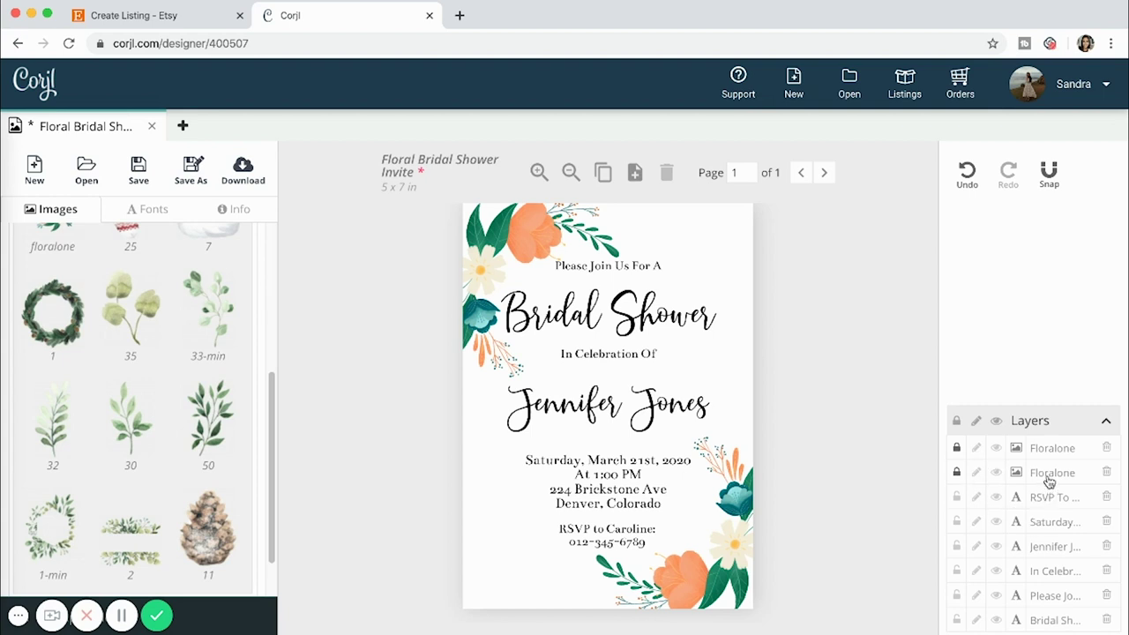
left_click(957, 450)
- Review the Info panel's Saving & Printing Options (PDF, JPG, Flatten PDF), Design Settings and Listings
left_click(238, 213)
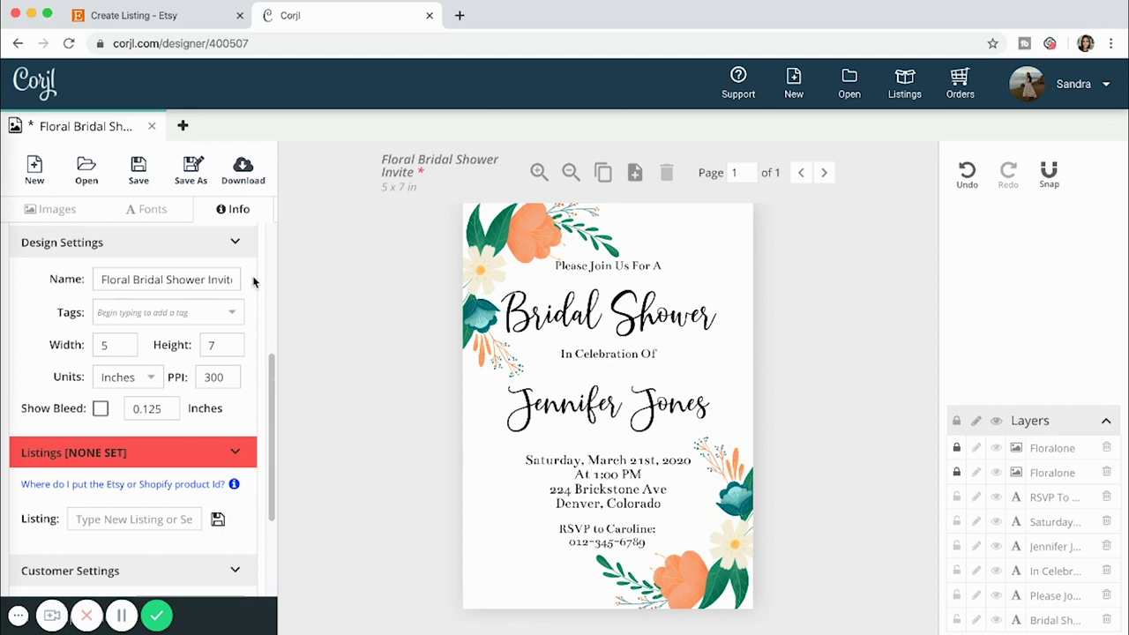
scroll(271, 364, "up", 1)
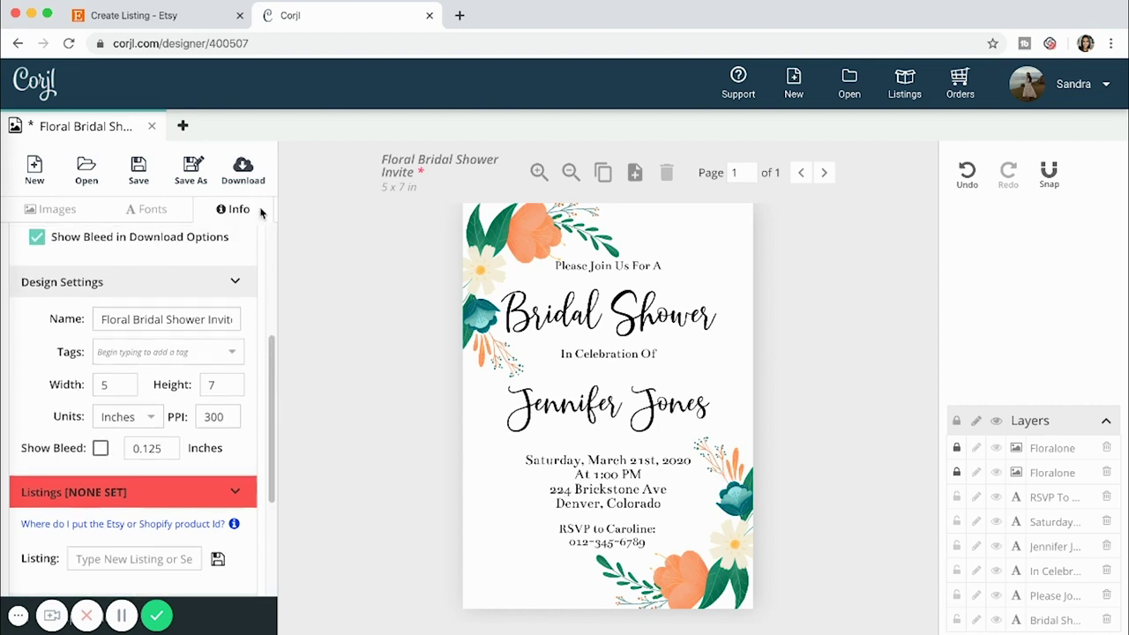
left_click_drag(263, 360, 283, 241)
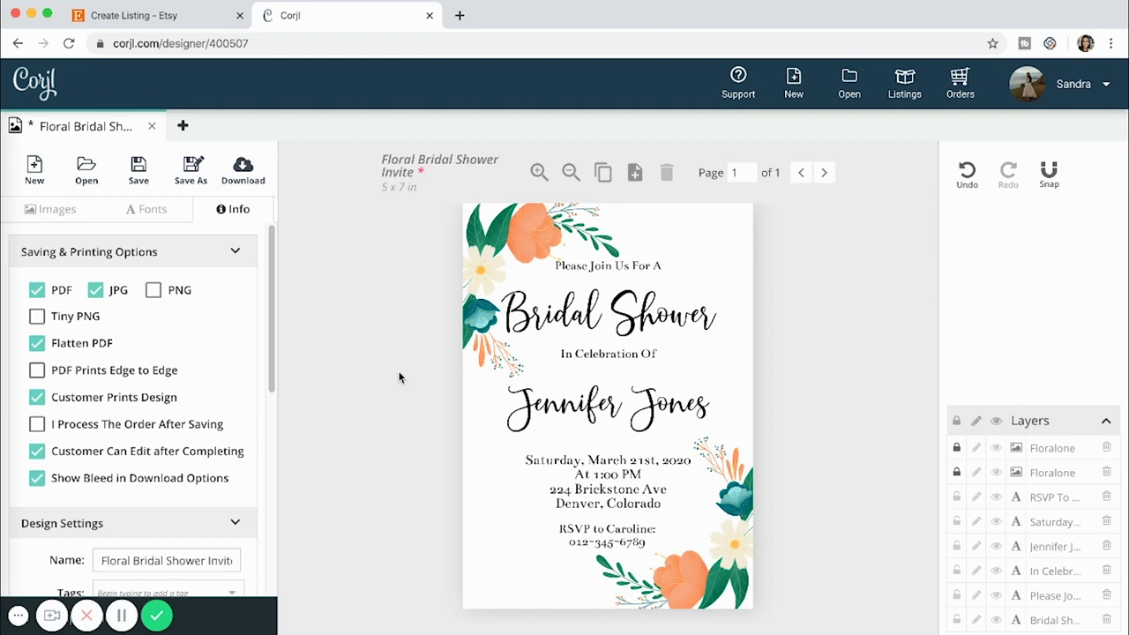
scroll(132, 353, "down", 2)
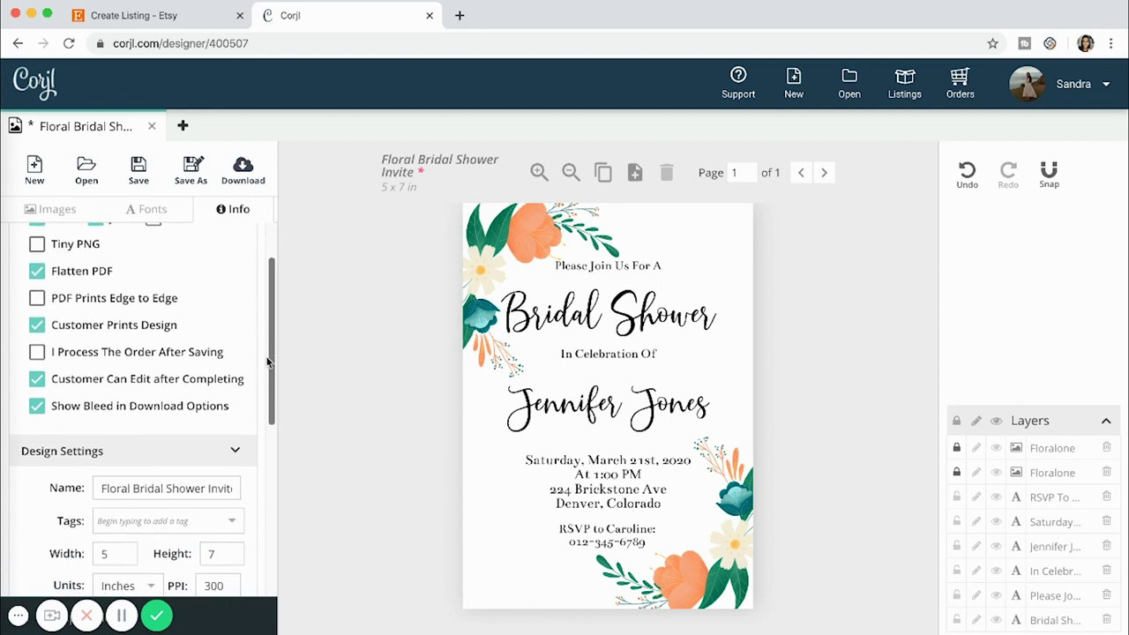
scroll(100, 318, "up", 2)
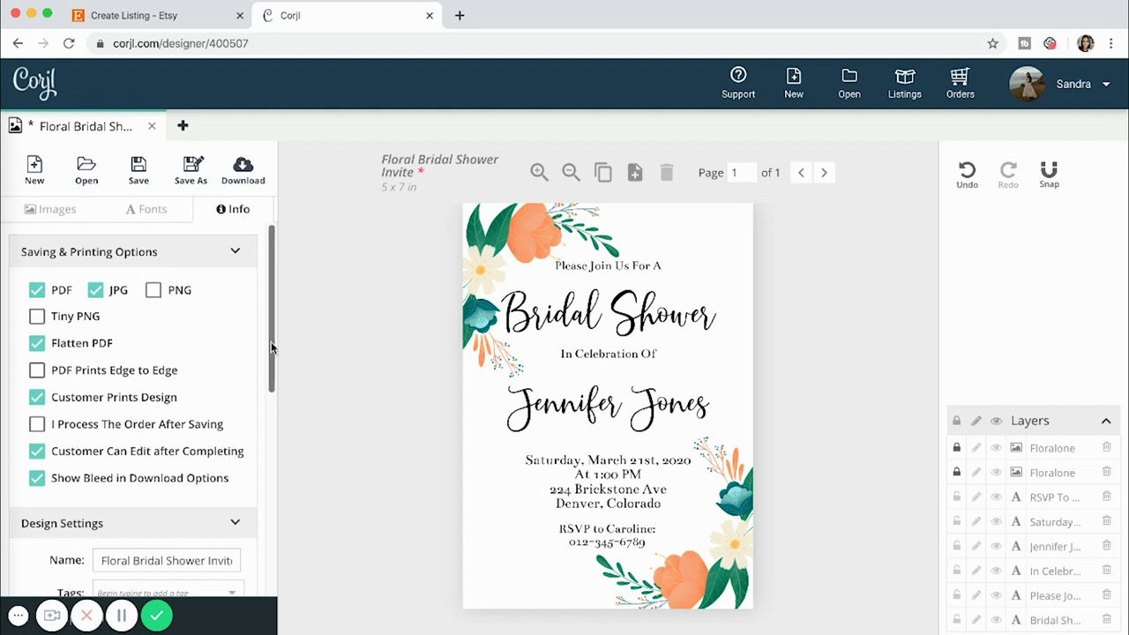
scroll(256, 379, "down", 1)
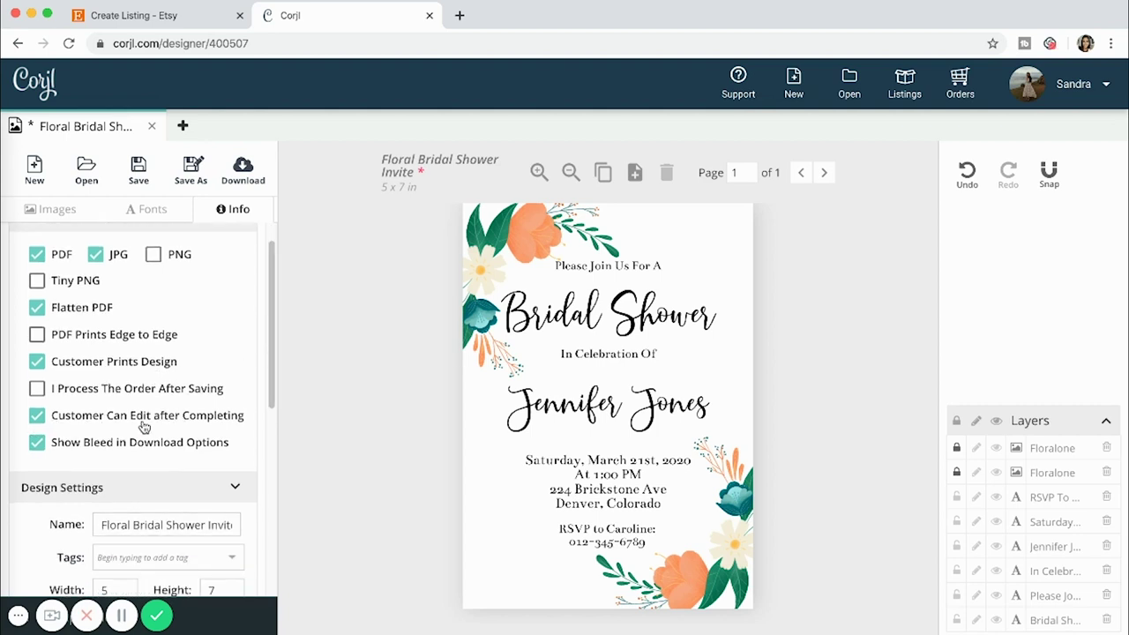
left_click_drag(273, 392, 272, 420)
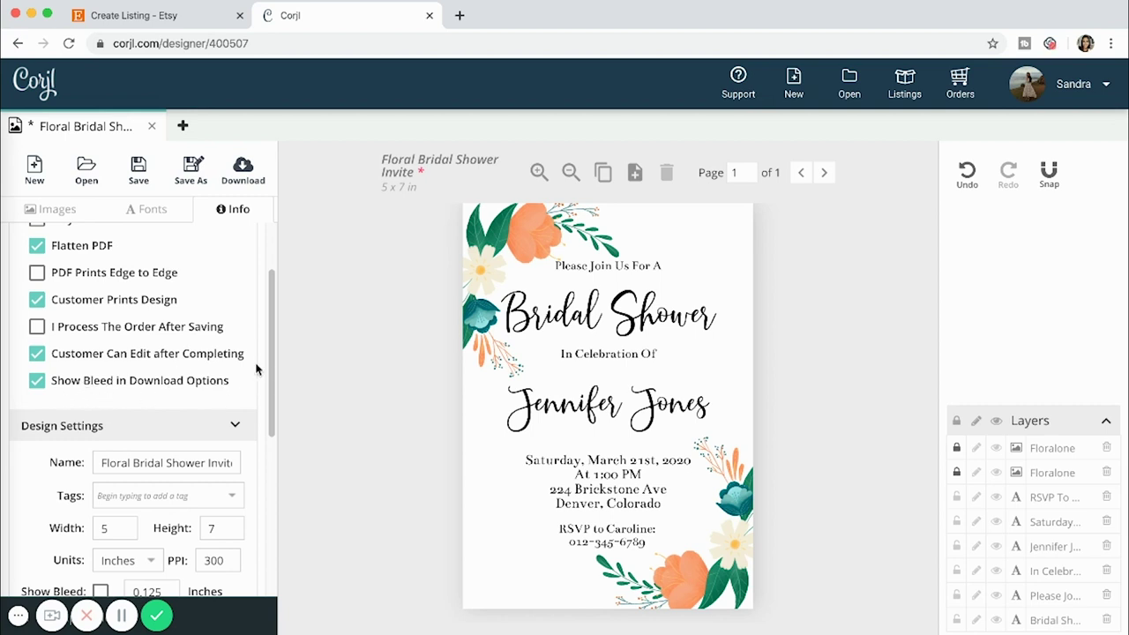
left_click_drag(274, 344, 273, 399)
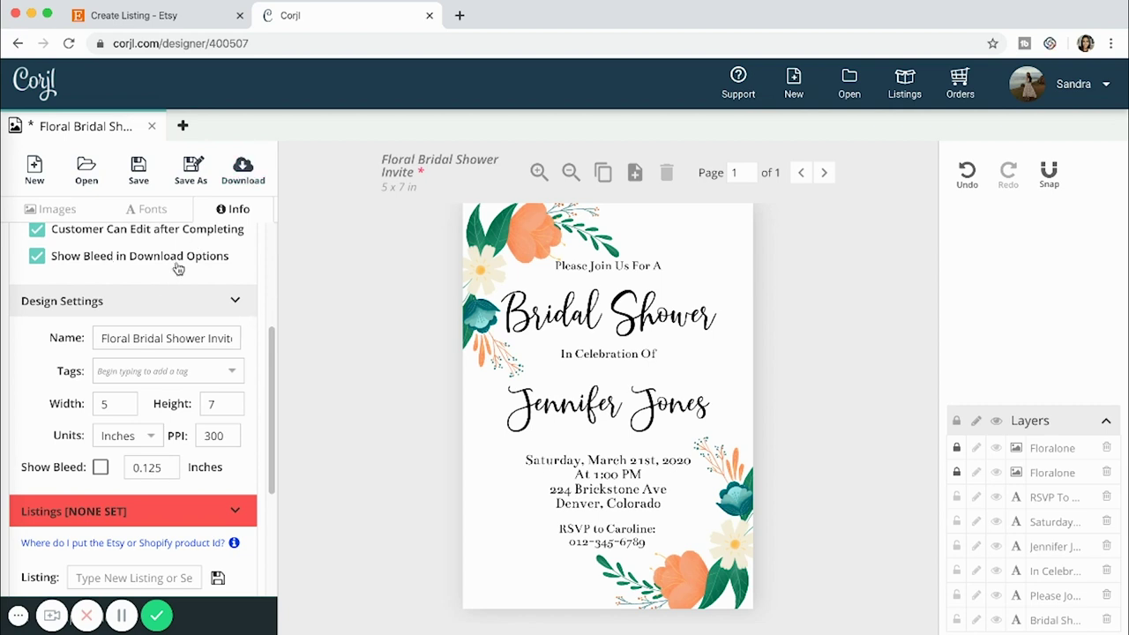
scroll(272, 349, "down", 1)
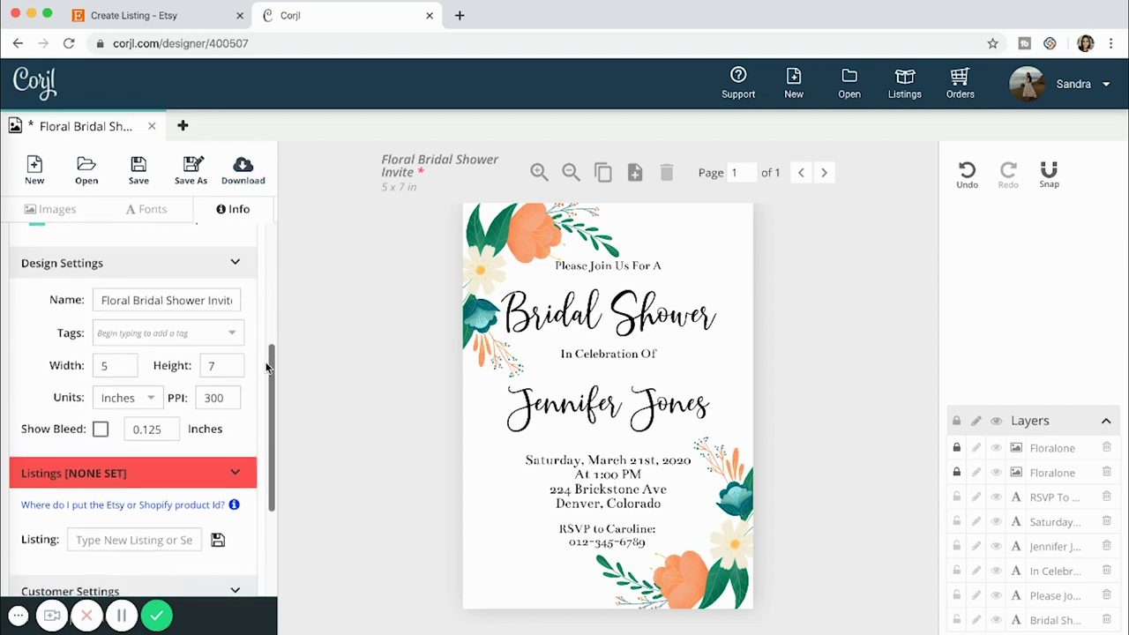
left_click(203, 395)
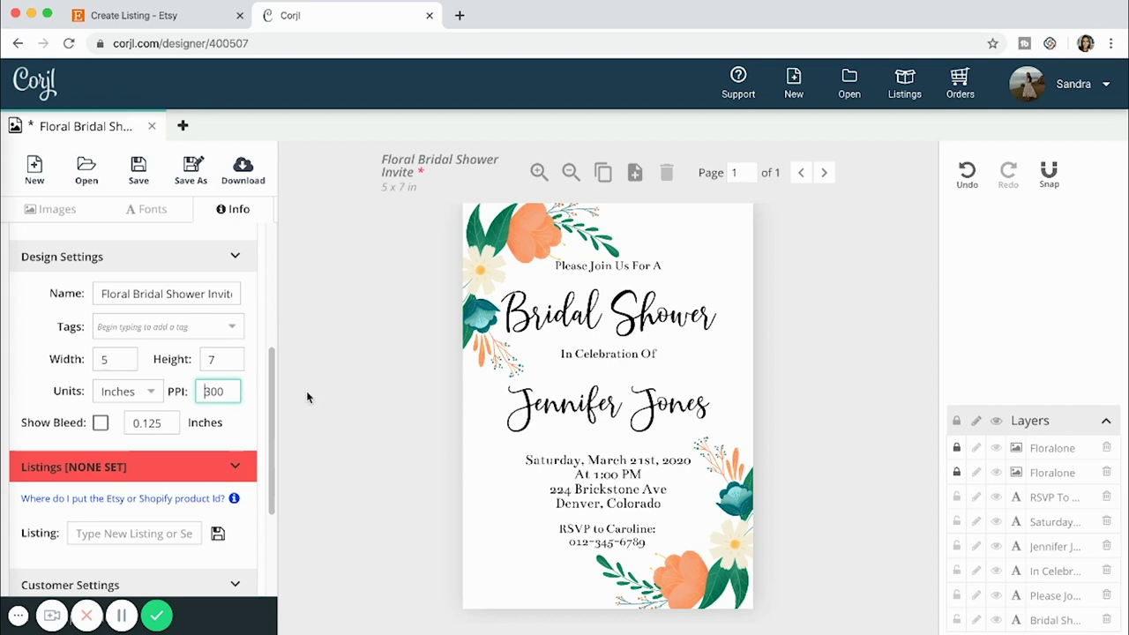
left_click_drag(274, 381, 275, 455)
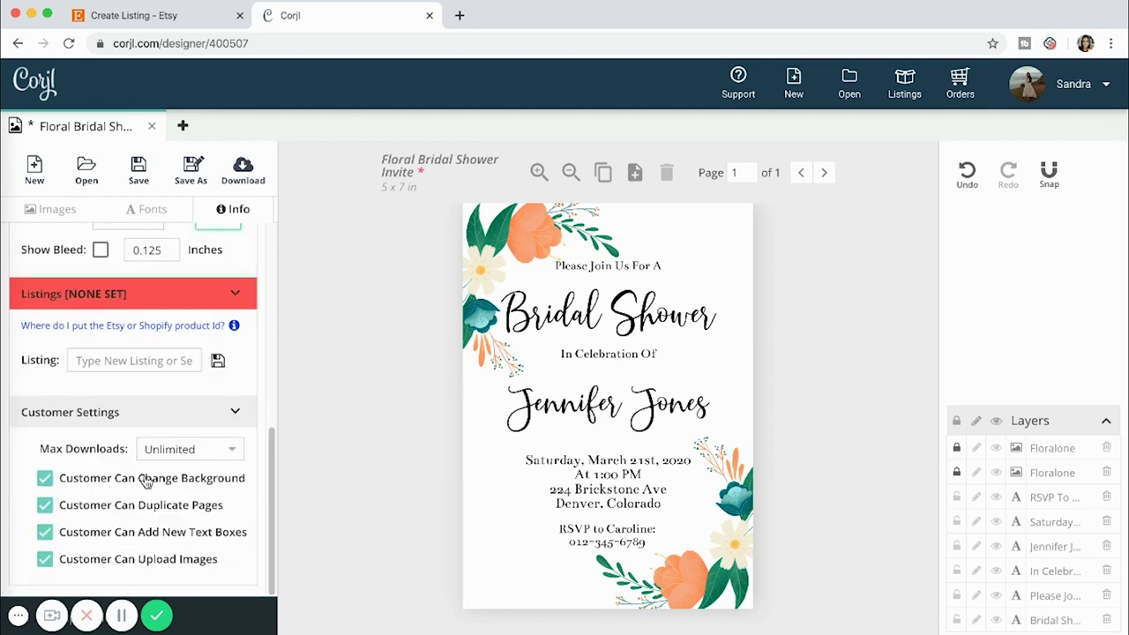
left_click(208, 450)
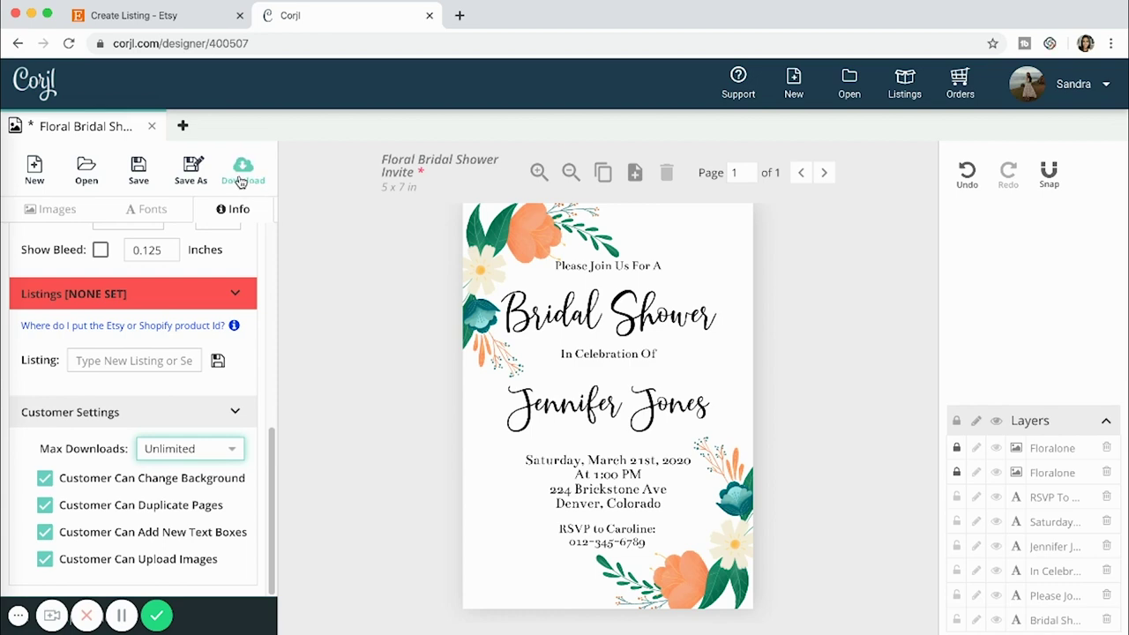
- Download the invite with the format switched from PDF to JPG
left_click(242, 182)
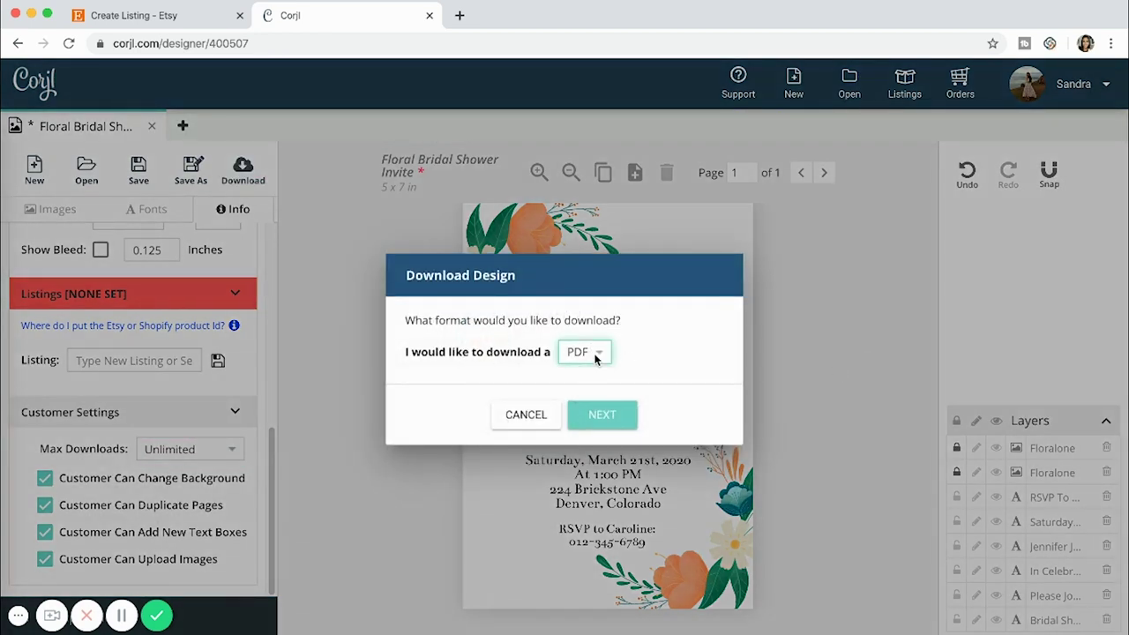
left_click(584, 352)
left_click(583, 371)
left_click(613, 420)
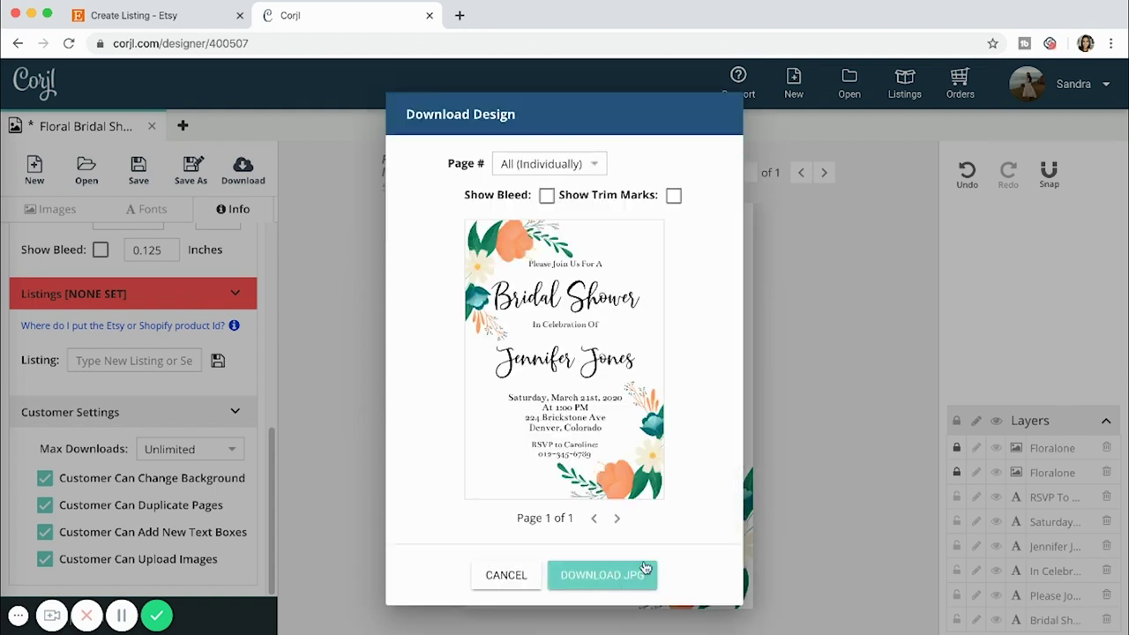
left_click(612, 575)
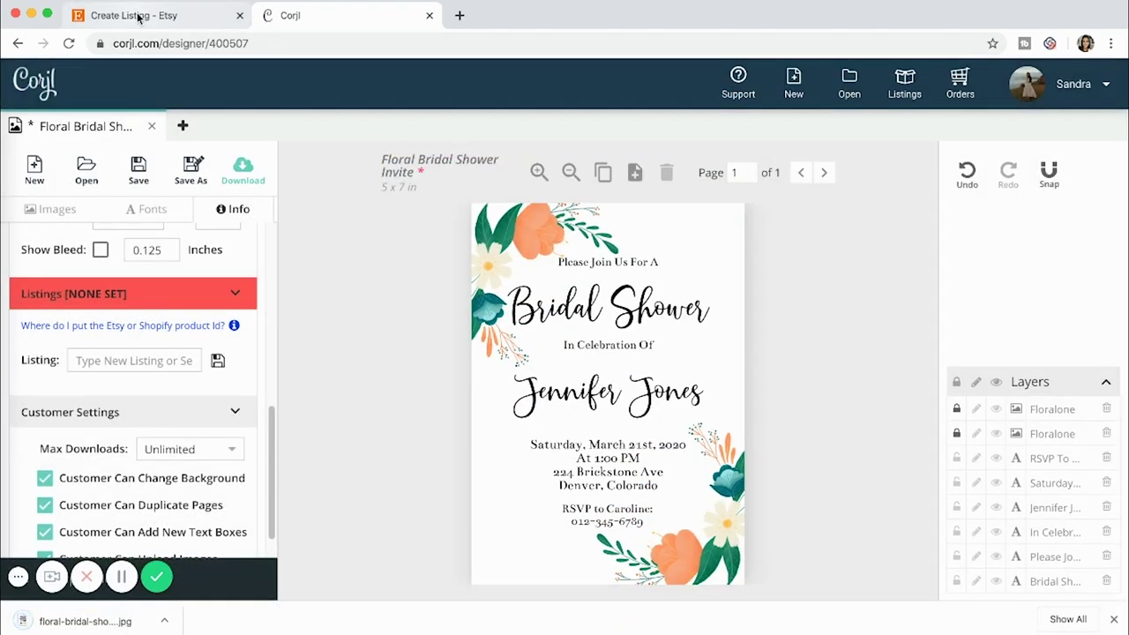
- Upload the downloaded floral bridal shower invite JPG as the Etsy listing's primary photo
left_click(137, 18)
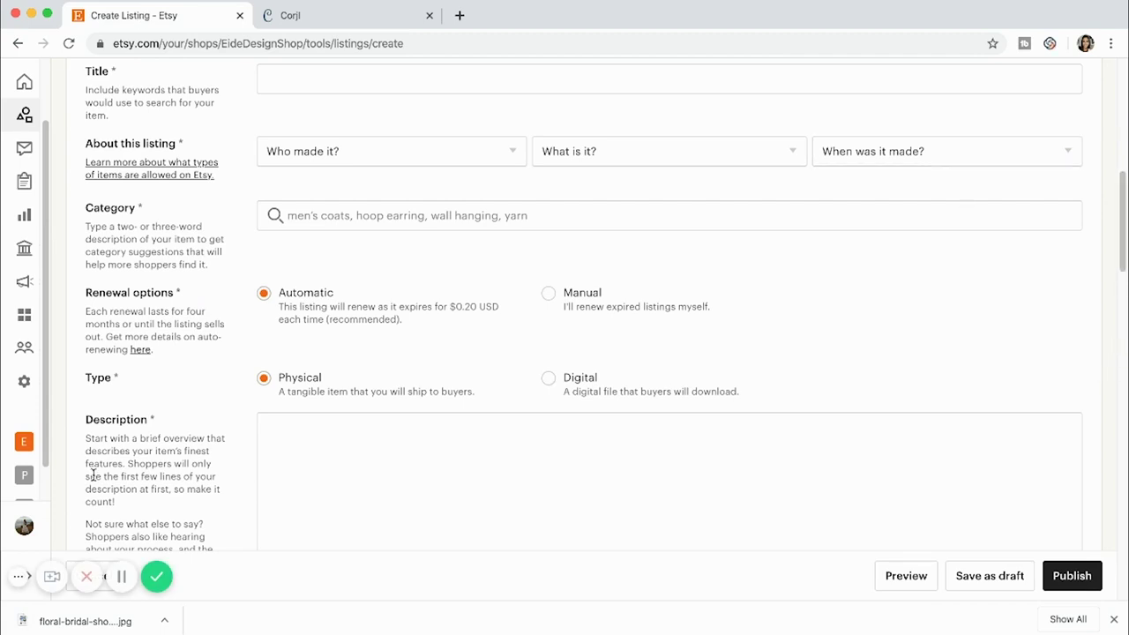
left_click_drag(1122, 264, 1122, 169)
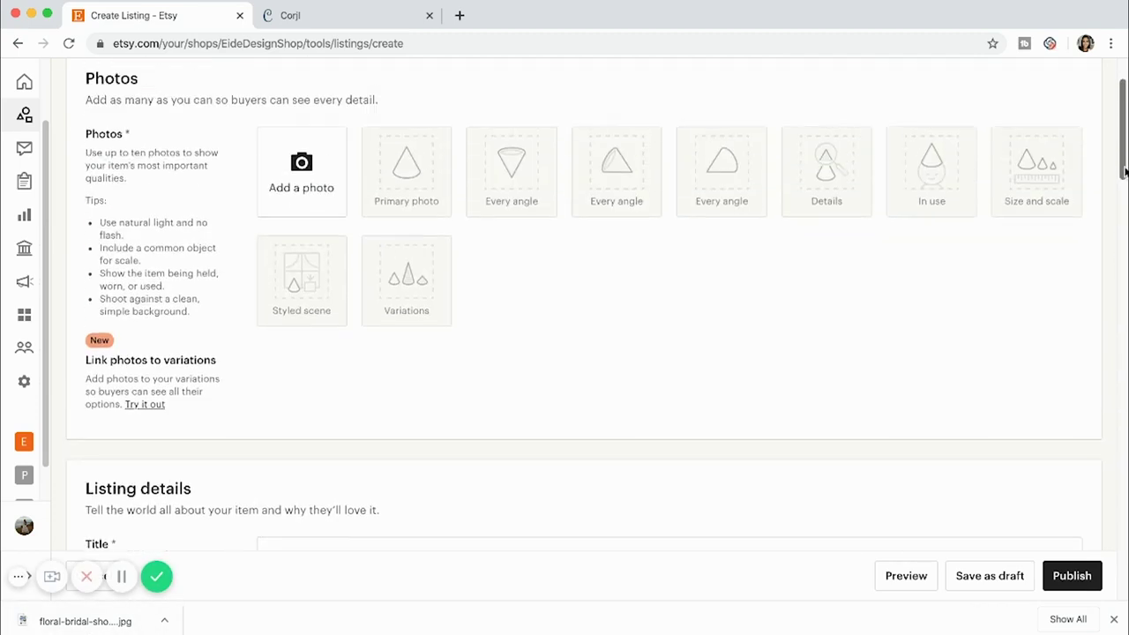
left_click(301, 185)
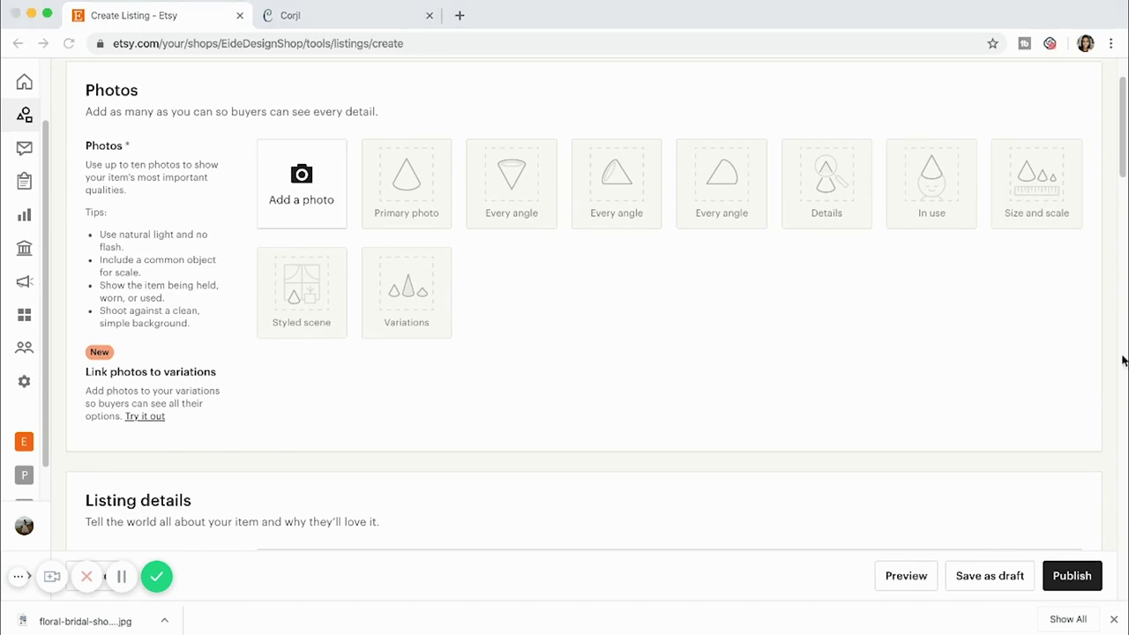
left_click(1000, 385)
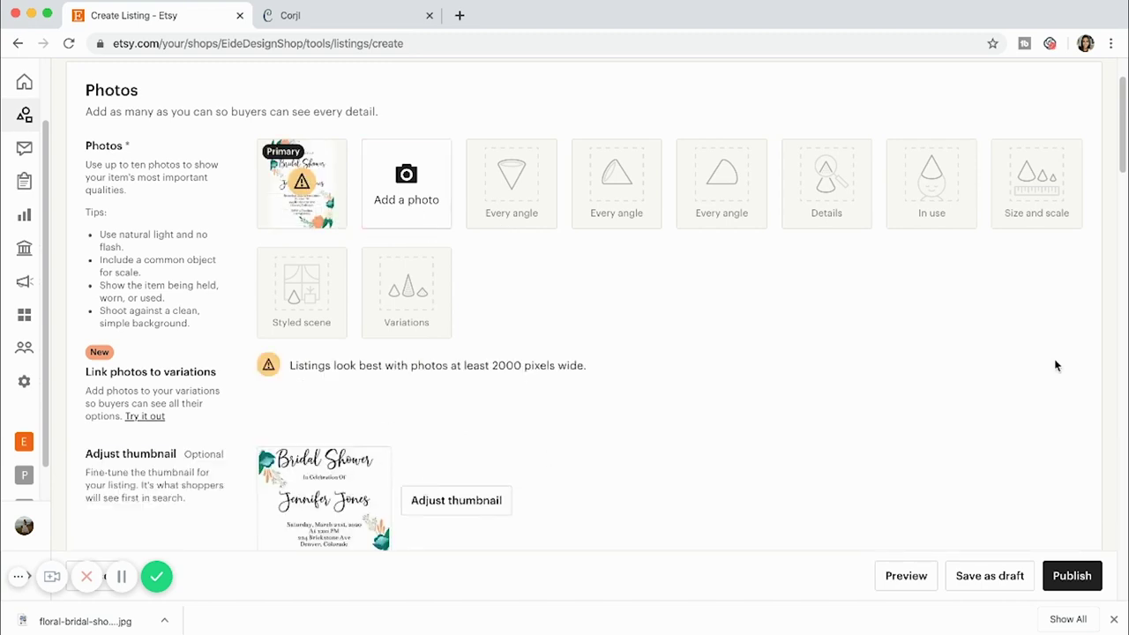
scroll(617, 335, "down", 3)
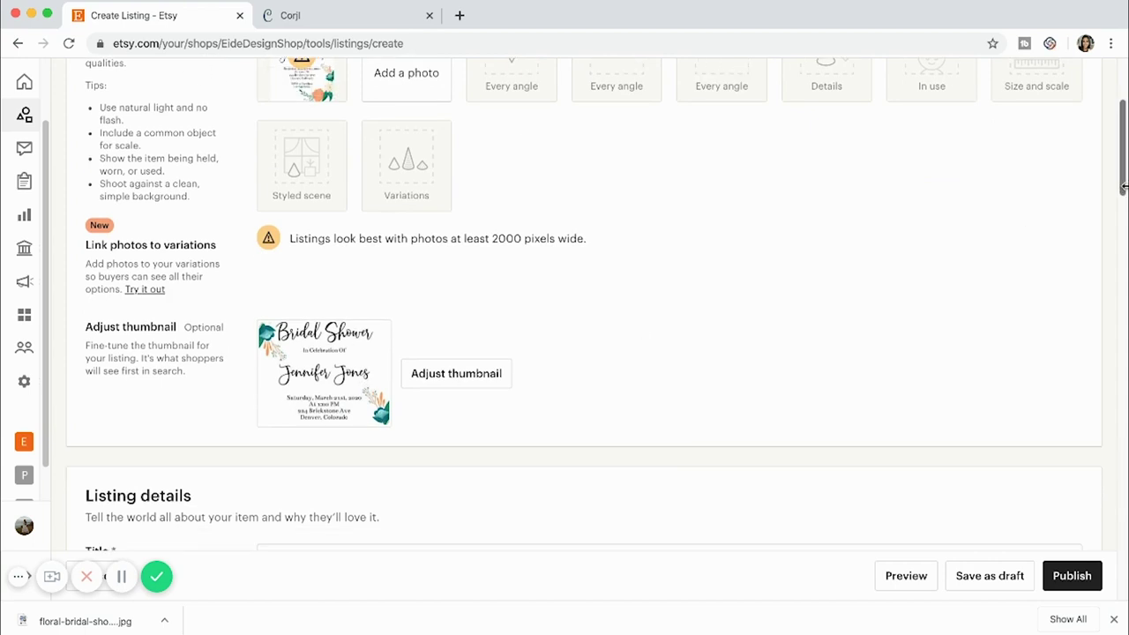
scroll(1125, 181, "up", 1)
scroll(1126, 181, "up", 1)
mouse_move(330, 156)
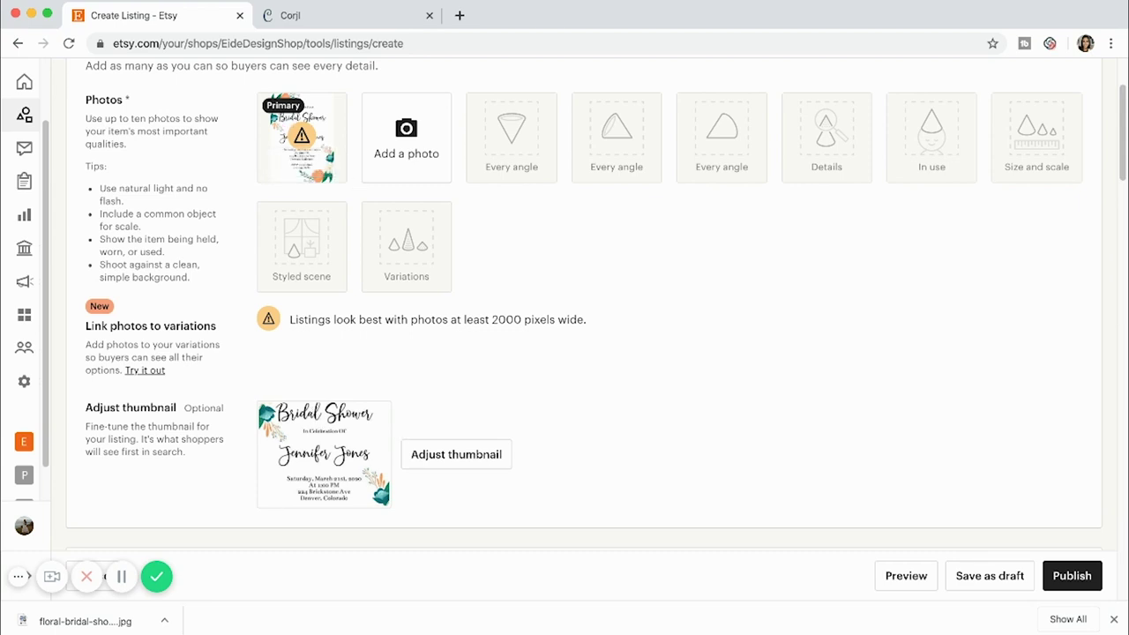
left_click_drag(1123, 101, 1123, 180)
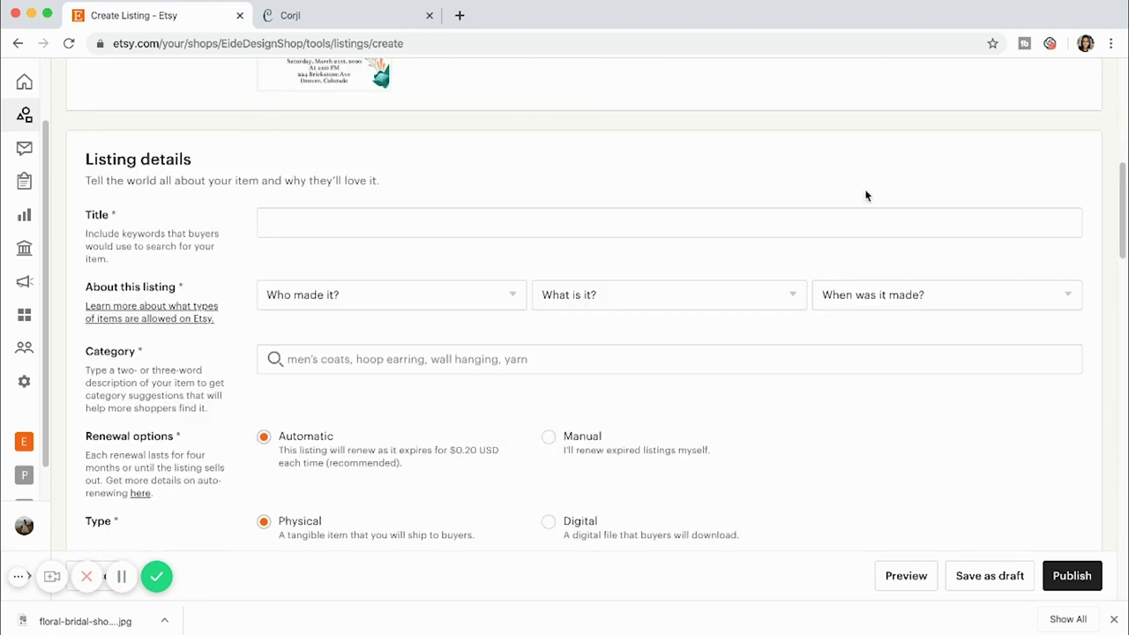
- Title the listing 'Floral Invite' and mark it as made by me, a finished product, made to order
left_click(355, 224)
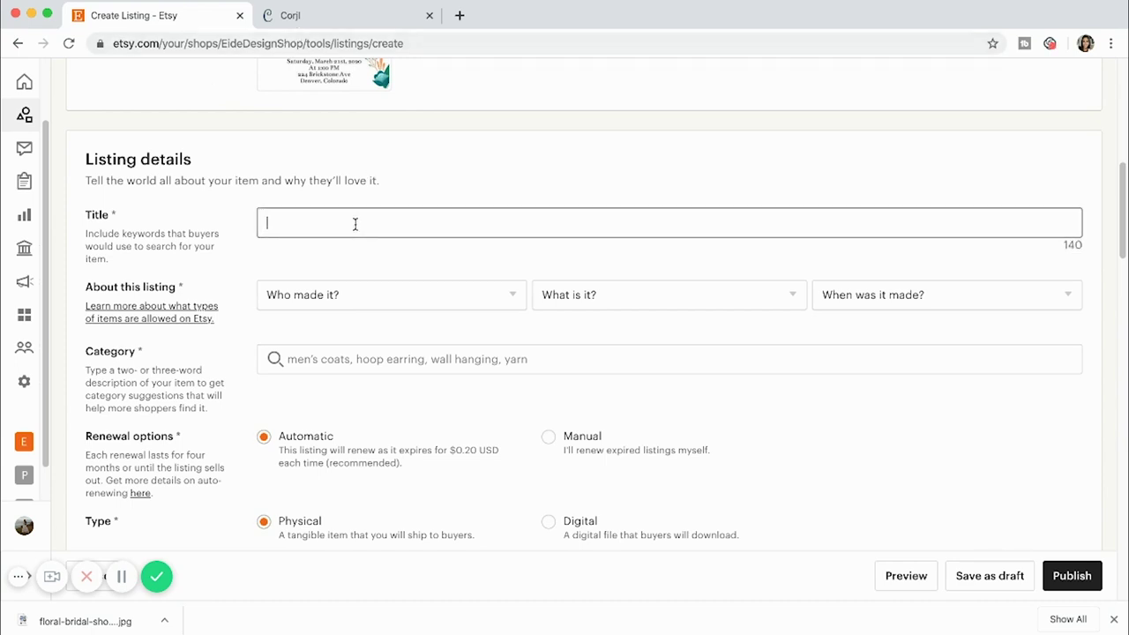
type("Floral ")
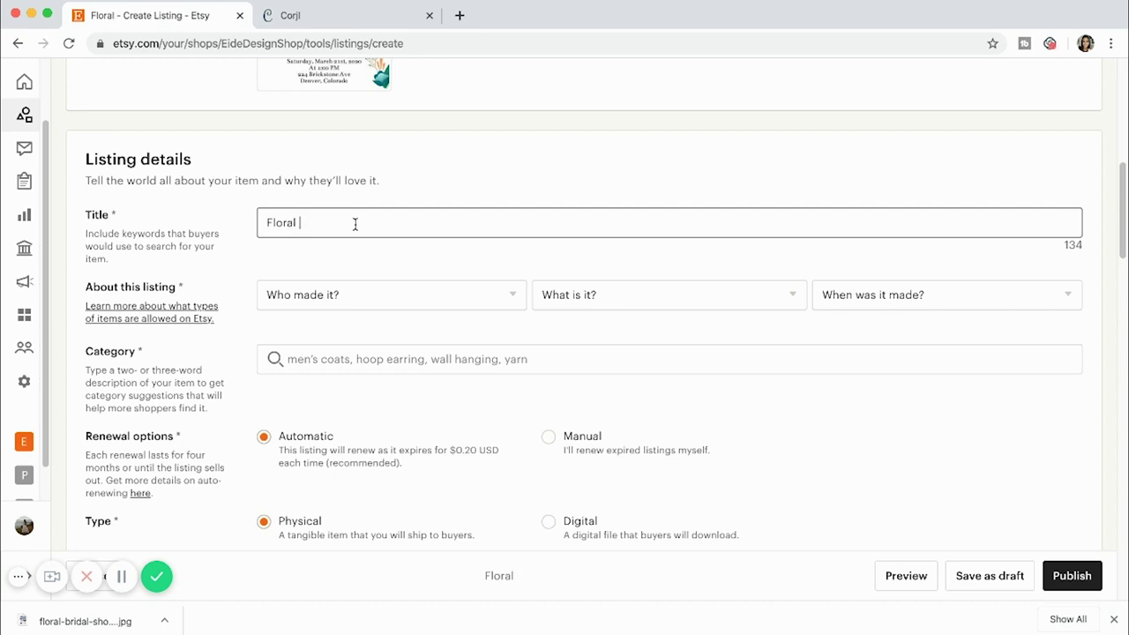
type("Invite")
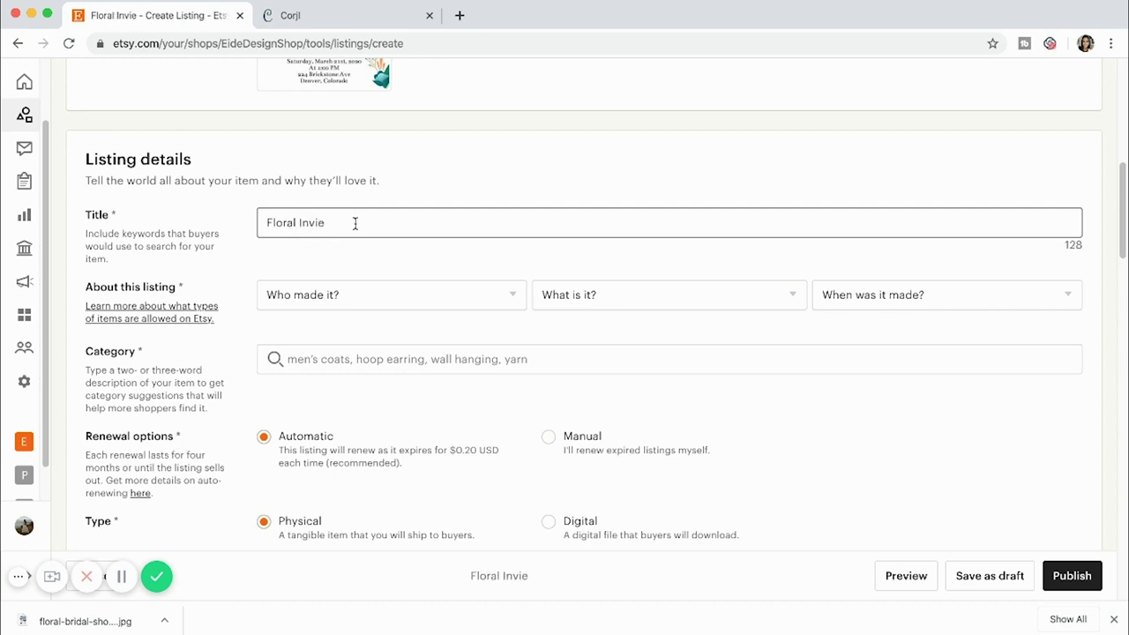
left_click(406, 305)
left_click(401, 332)
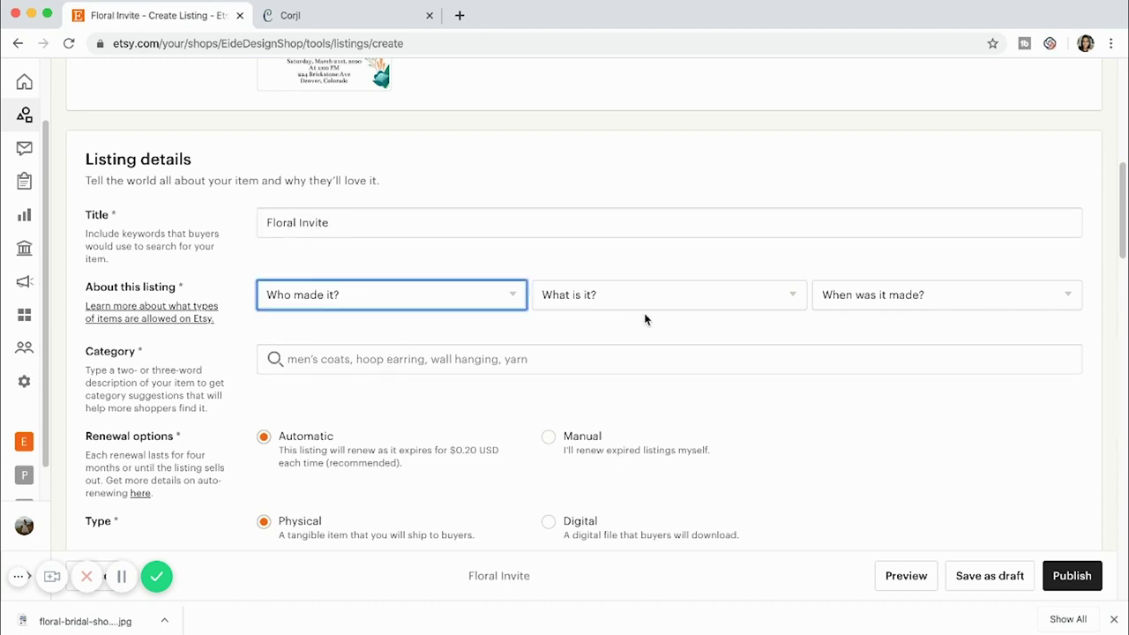
left_click(650, 305)
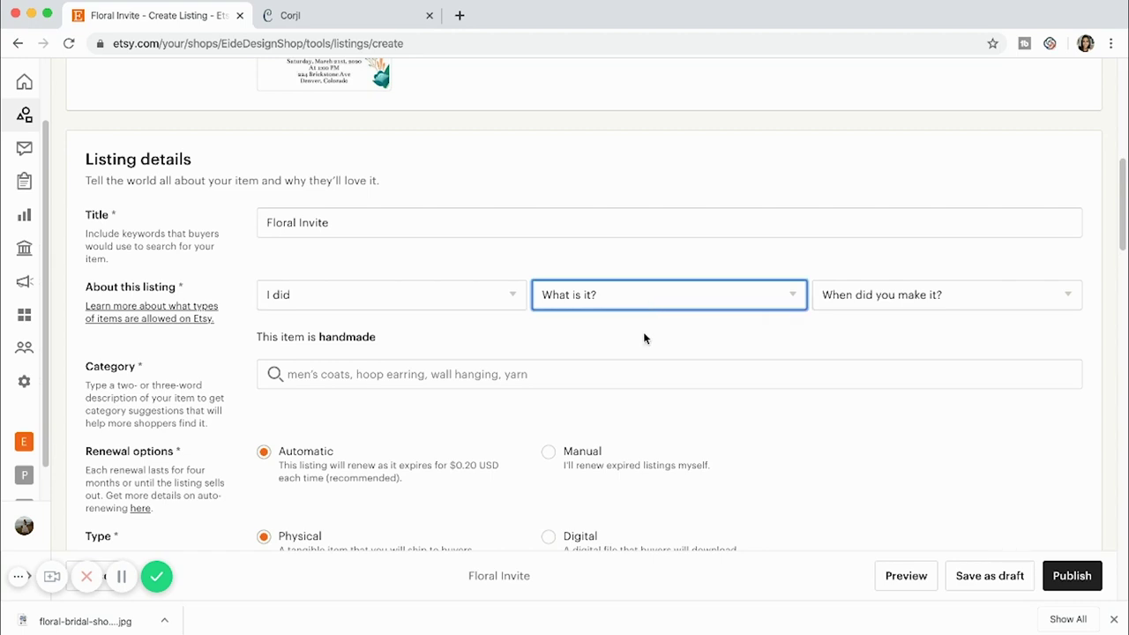
left_click(703, 329)
left_click(956, 303)
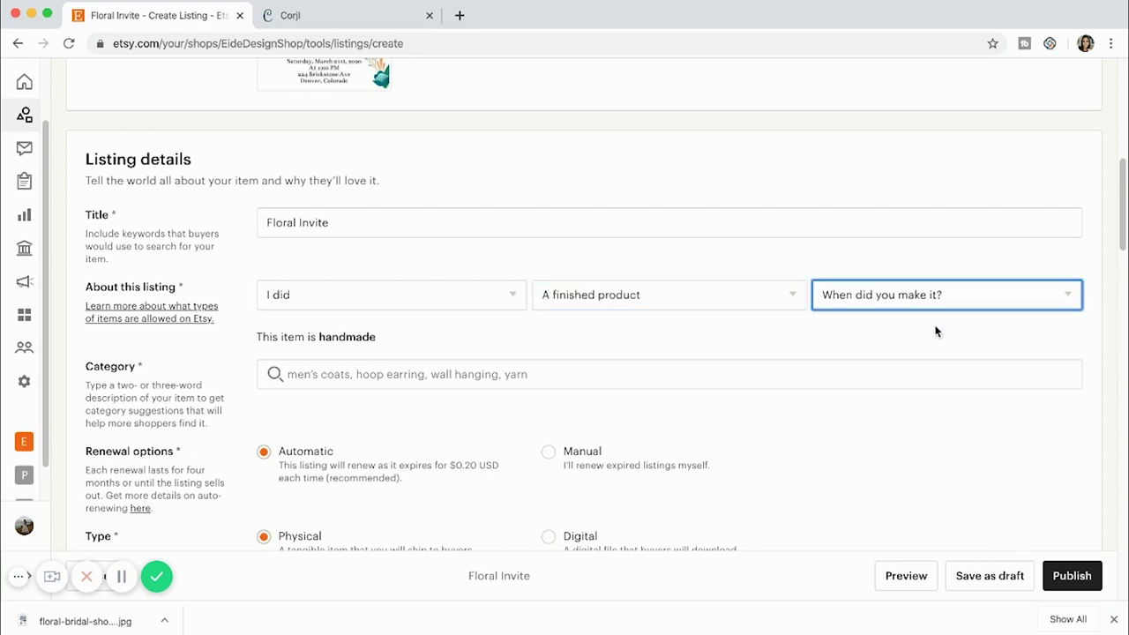
left_click(936, 331)
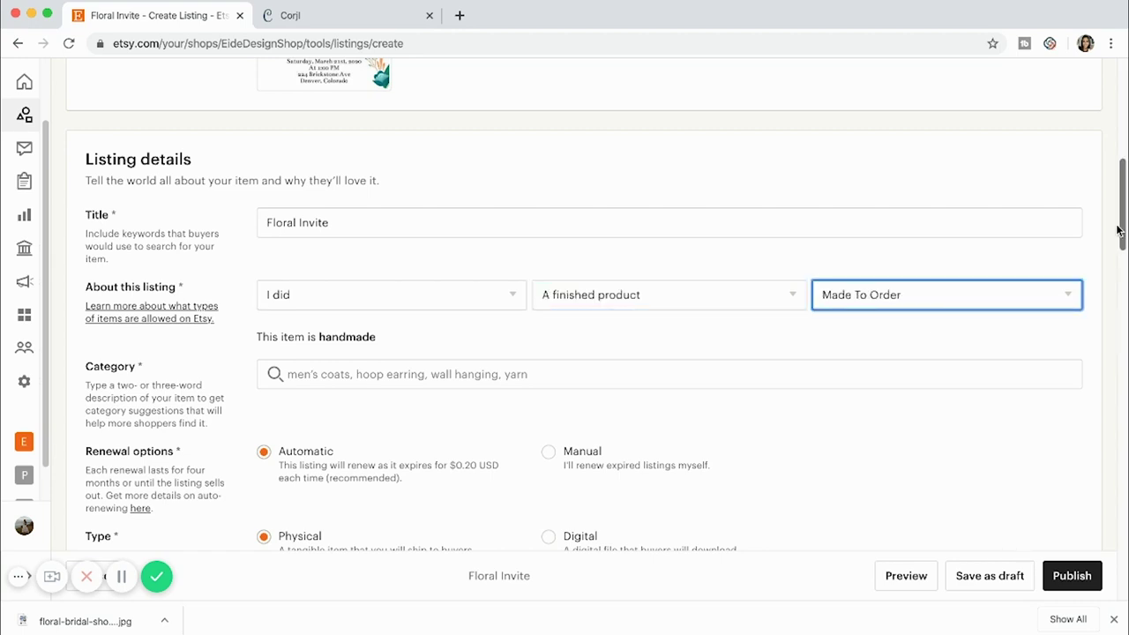
- Delete the uploaded primary photo from the listing
scroll(1123, 225, "down", 3)
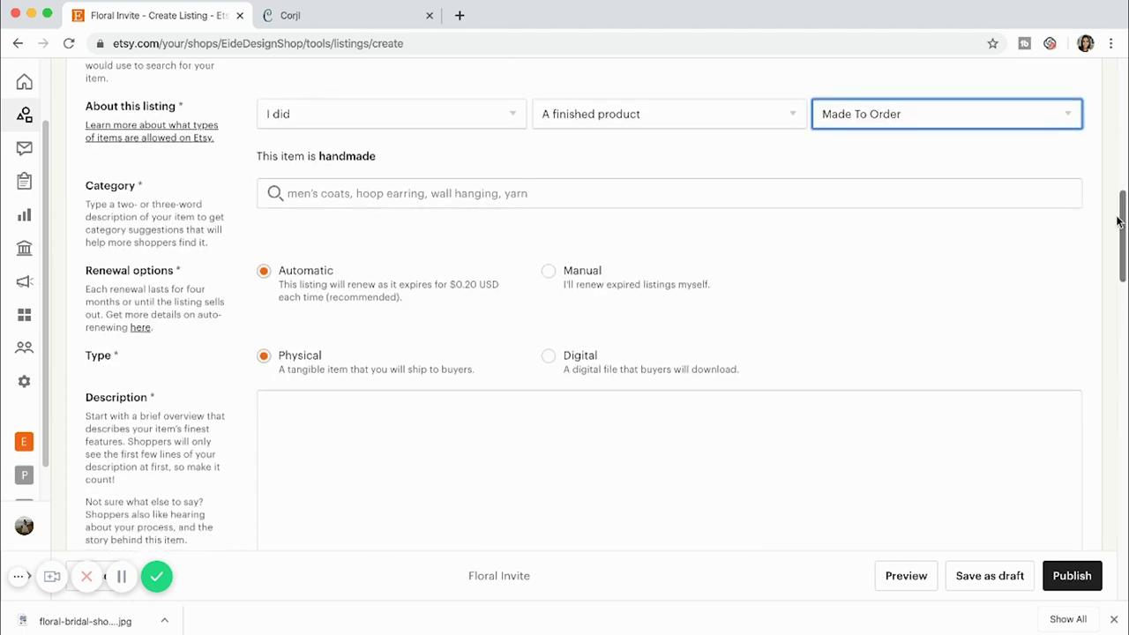
left_click_drag(1121, 214, 1123, 108)
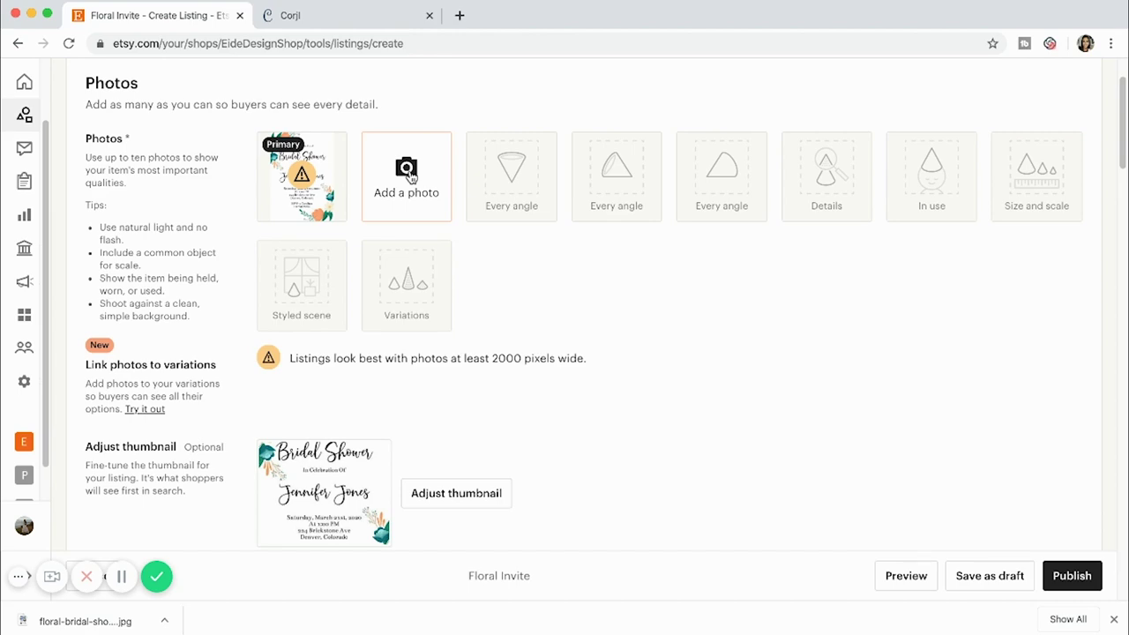
mouse_move(1122, 101)
left_mouse_down()
mouse_move(1125, 205)
mouse_move(1126, 105)
left_mouse_up()
mouse_move(325, 172)
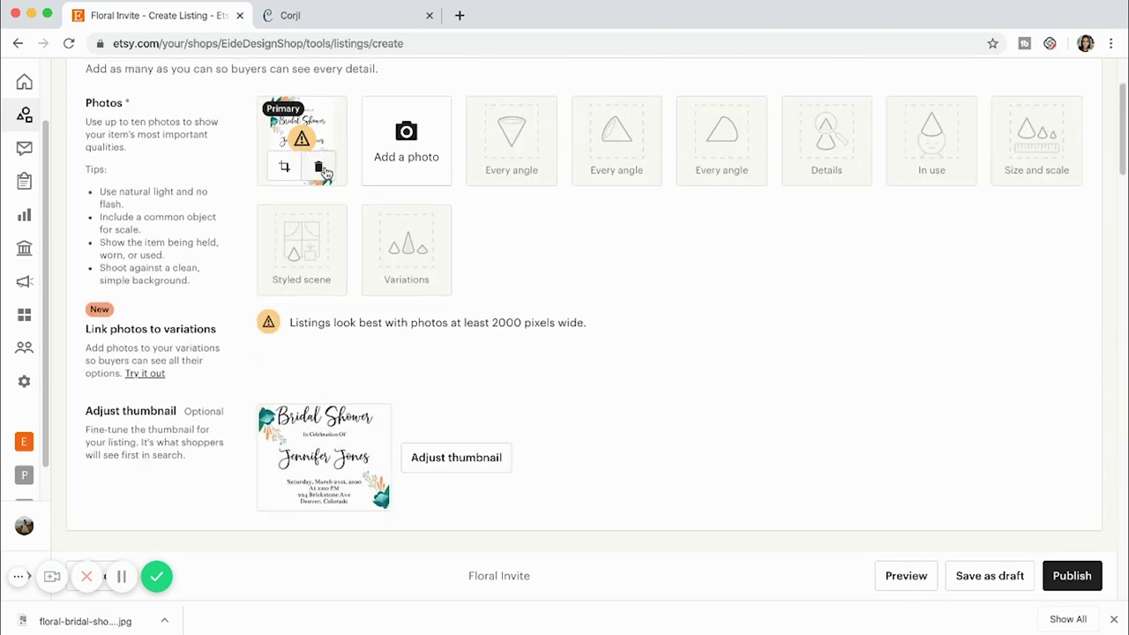
left_click(319, 168)
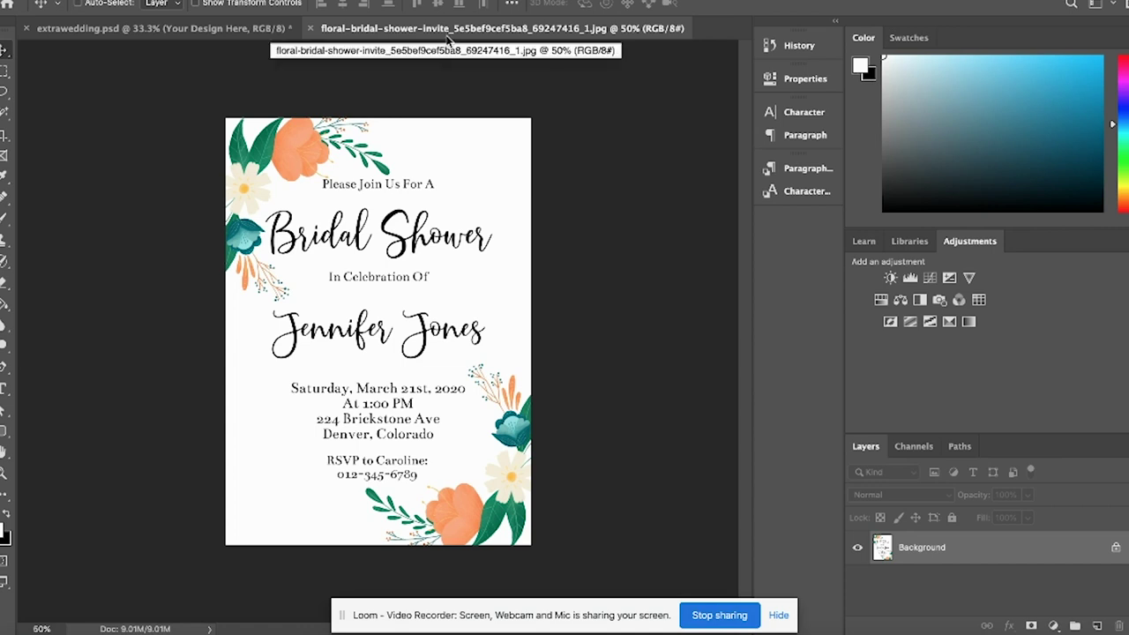
- Place the invite artwork onto the card inside the envelope mockup's smart object and position it
left_click(252, 29)
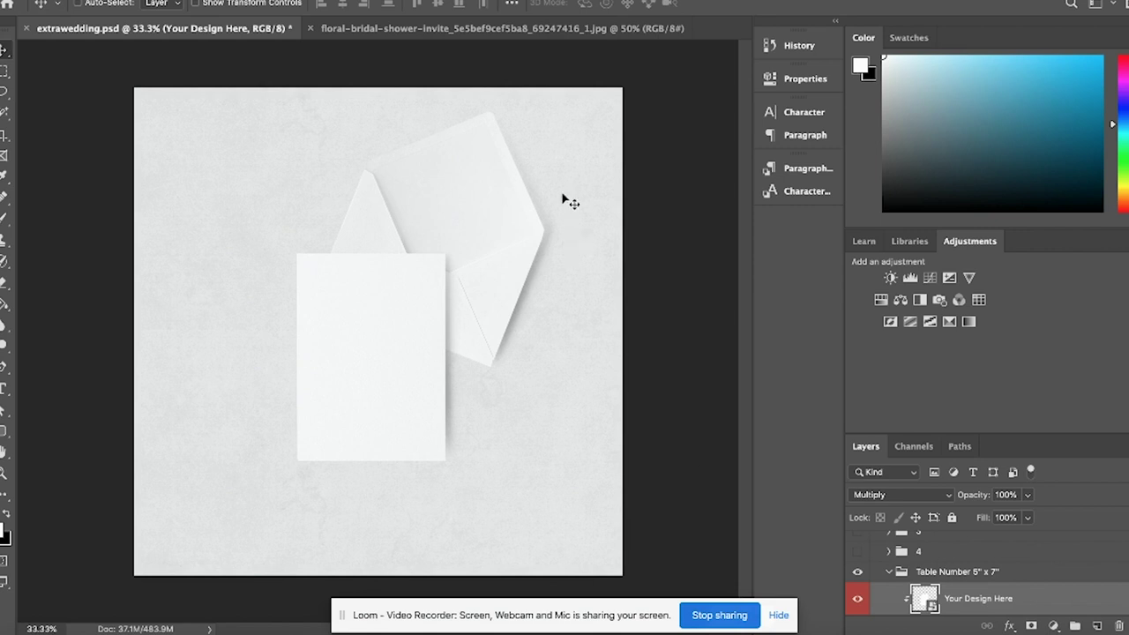
double_click(924, 602)
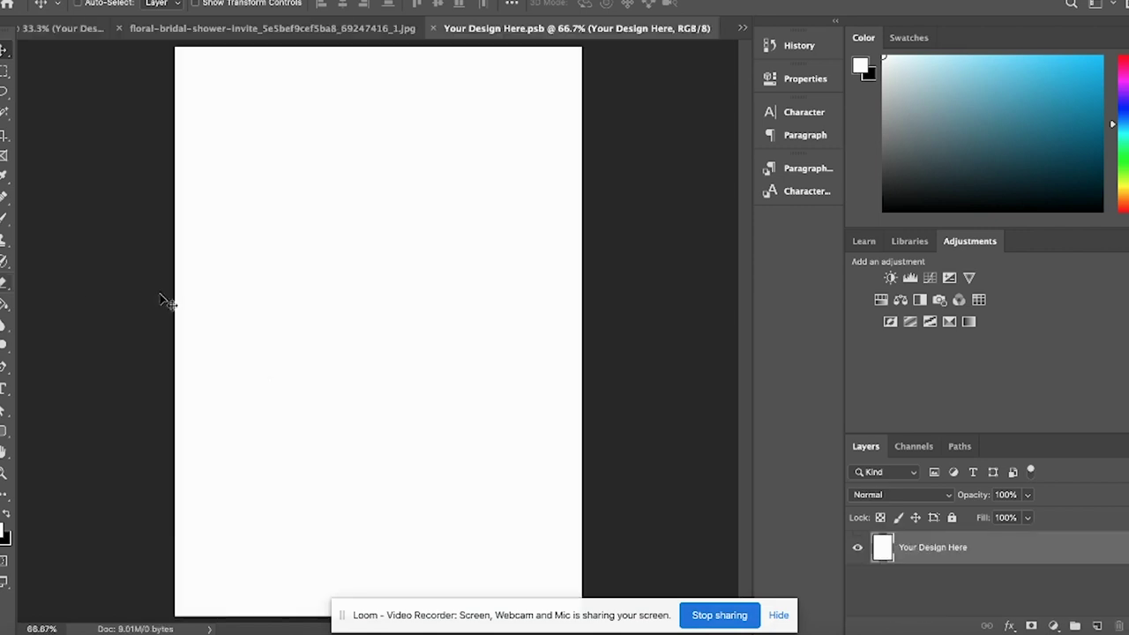
left_click(290, 30)
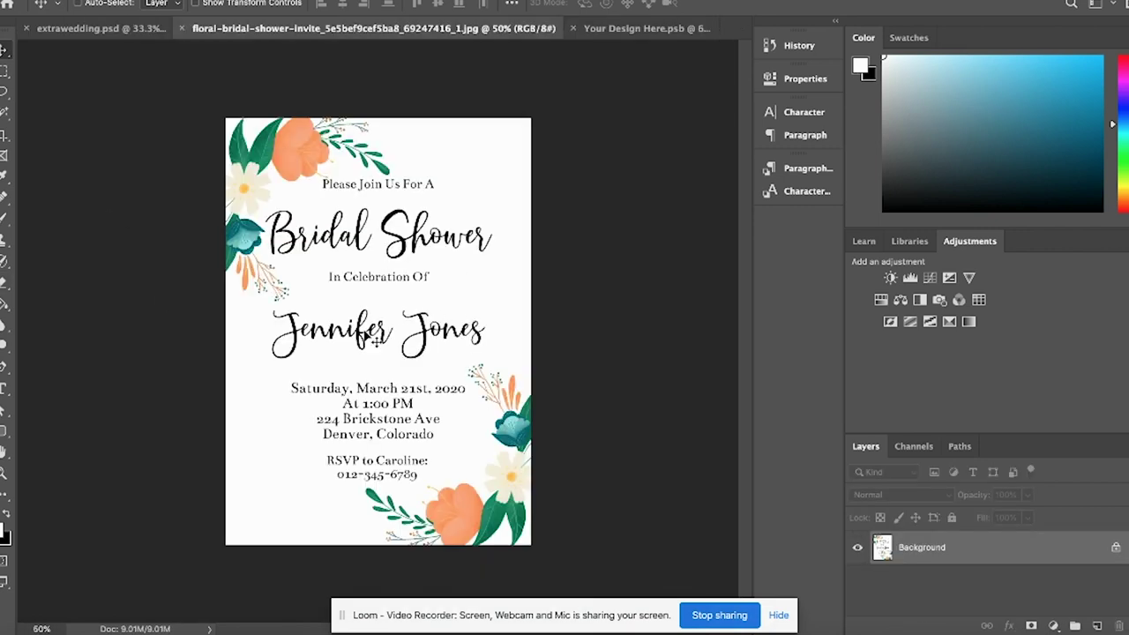
left_click_drag(377, 343, 640, 35)
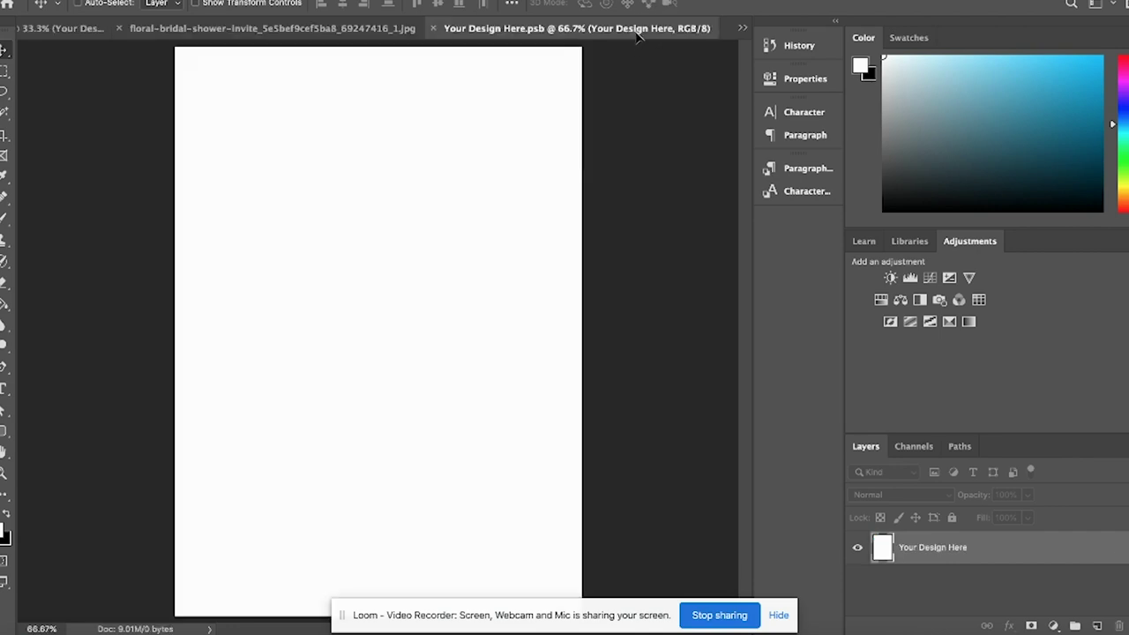
left_click_drag(450, 263, 481, 277)
left_click_drag(426, 325, 402, 348)
- Save the smart object and return to extrawedding.psd to view the result
left_click(123, 0)
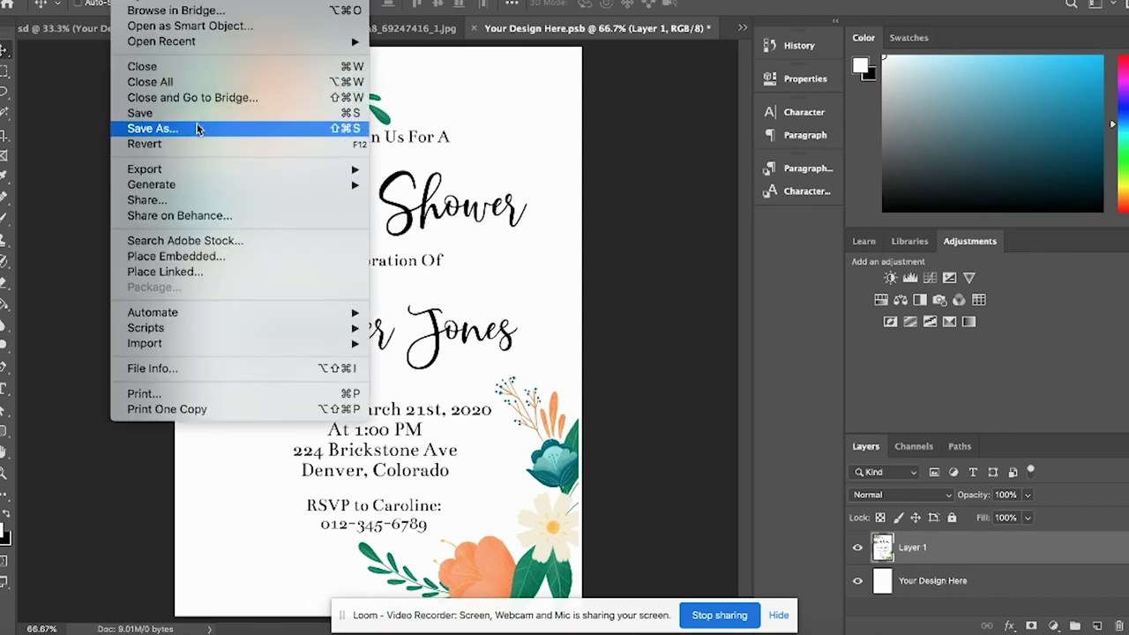
left_click(150, 112)
left_click(88, 29)
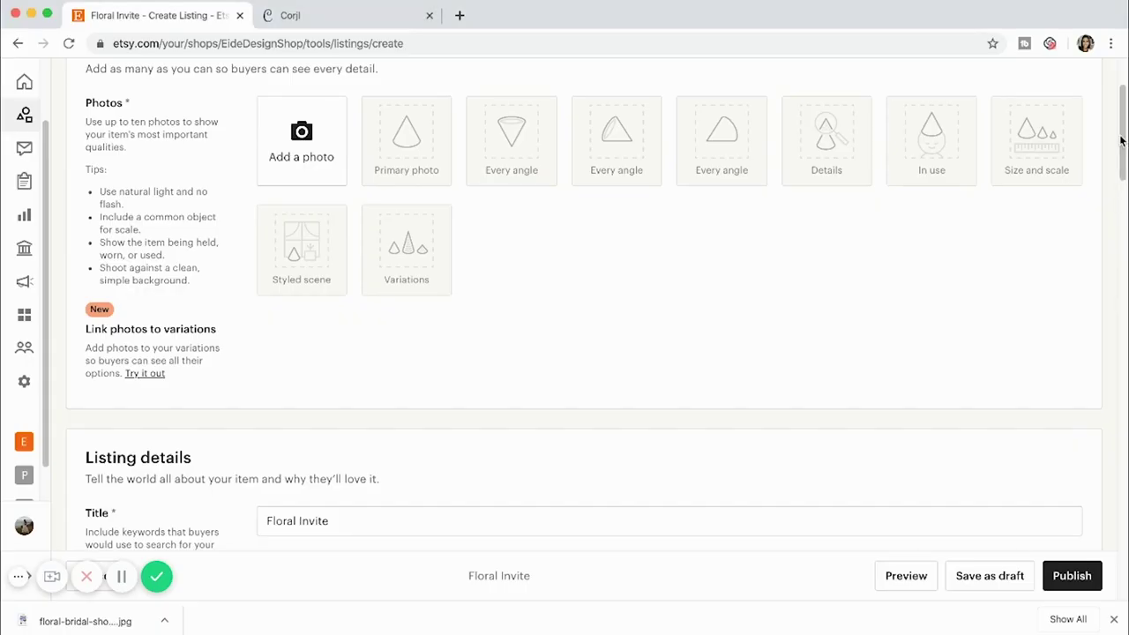
- Upload the envelope mockup and info images as listing photos and scroll down to Listing details
left_click(291, 154)
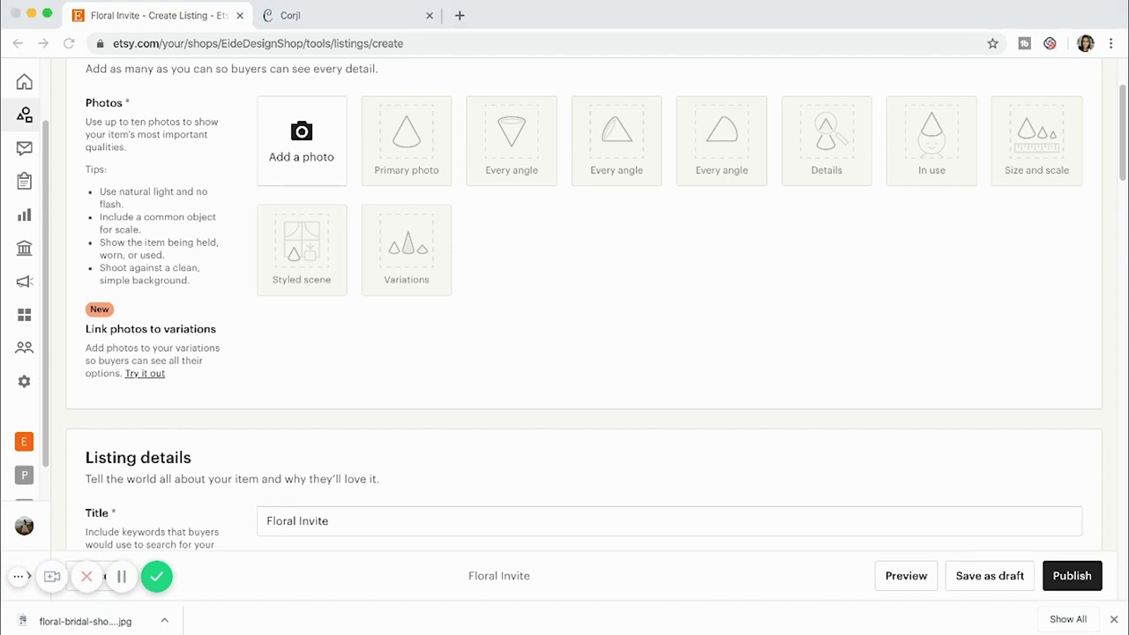
key("Return")
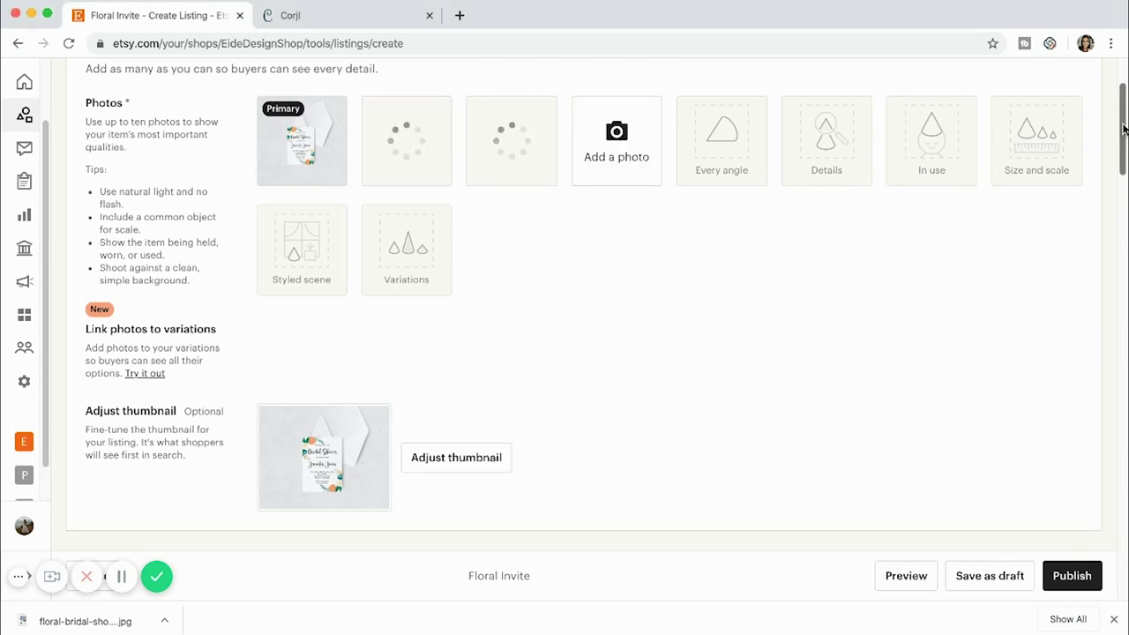
left_click_drag(1123, 128, 1063, 107)
scroll(1069, 119, "down", 3)
scroll(1084, 154, "up", 2)
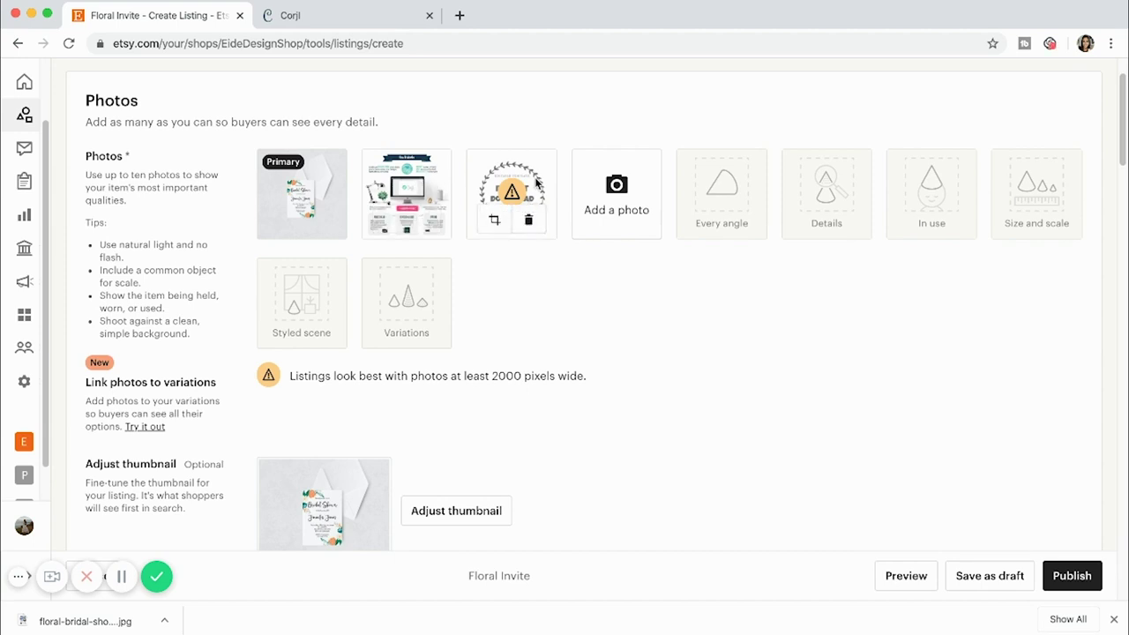
scroll(456, 153, "down", 1)
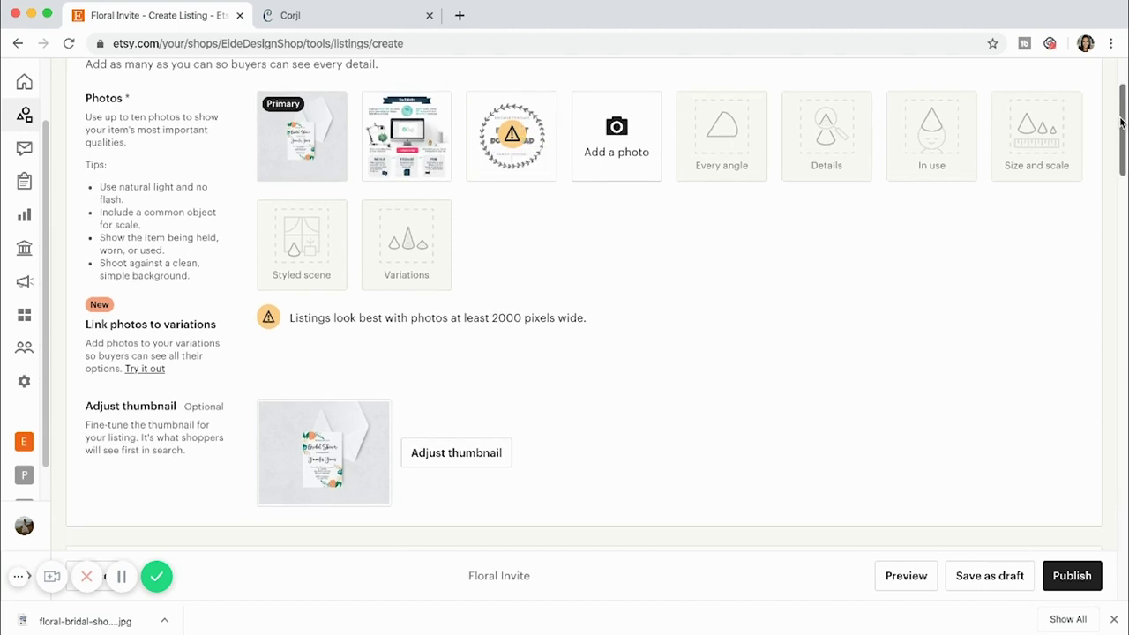
left_click_drag(1123, 124, 1123, 207)
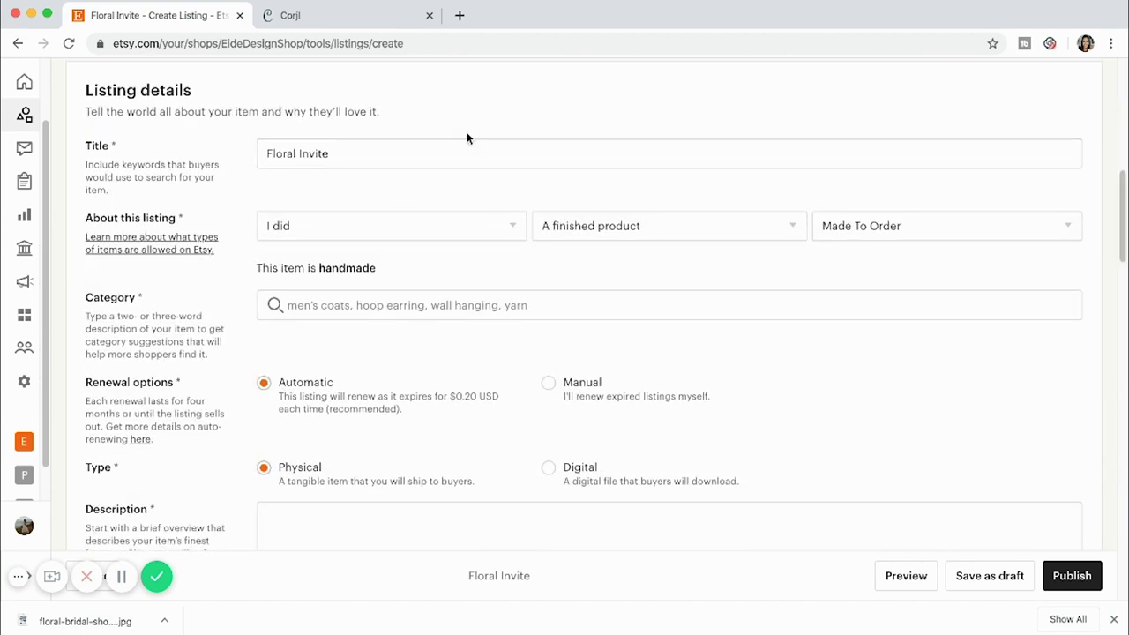
- Set the listing category to Invitations and the occasion to Bridal shower
left_click(485, 236)
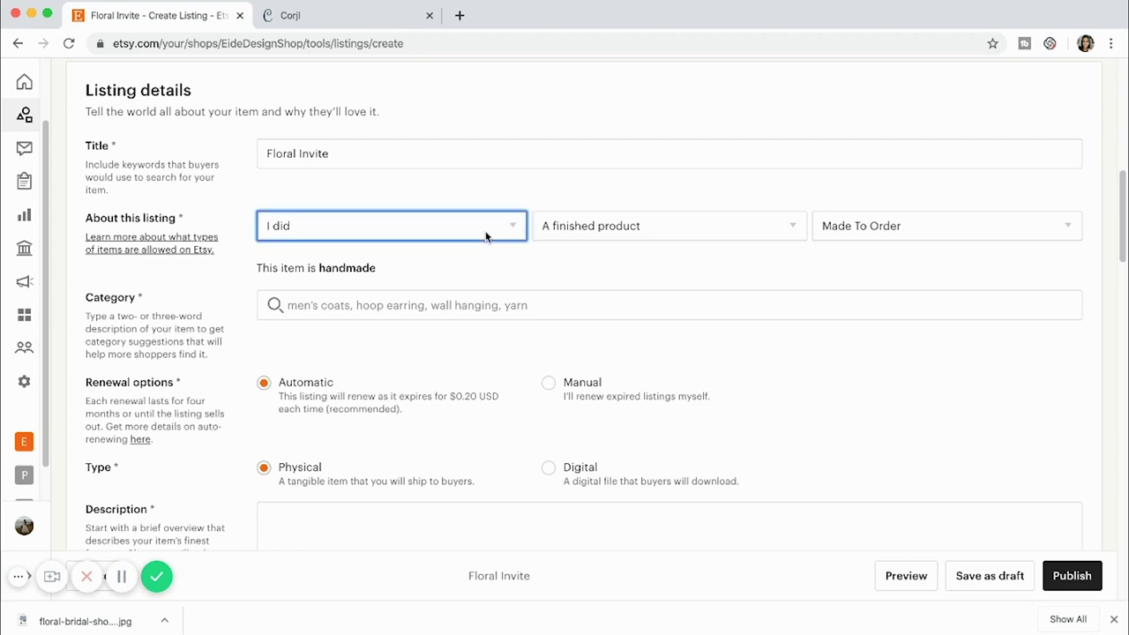
left_click(423, 306)
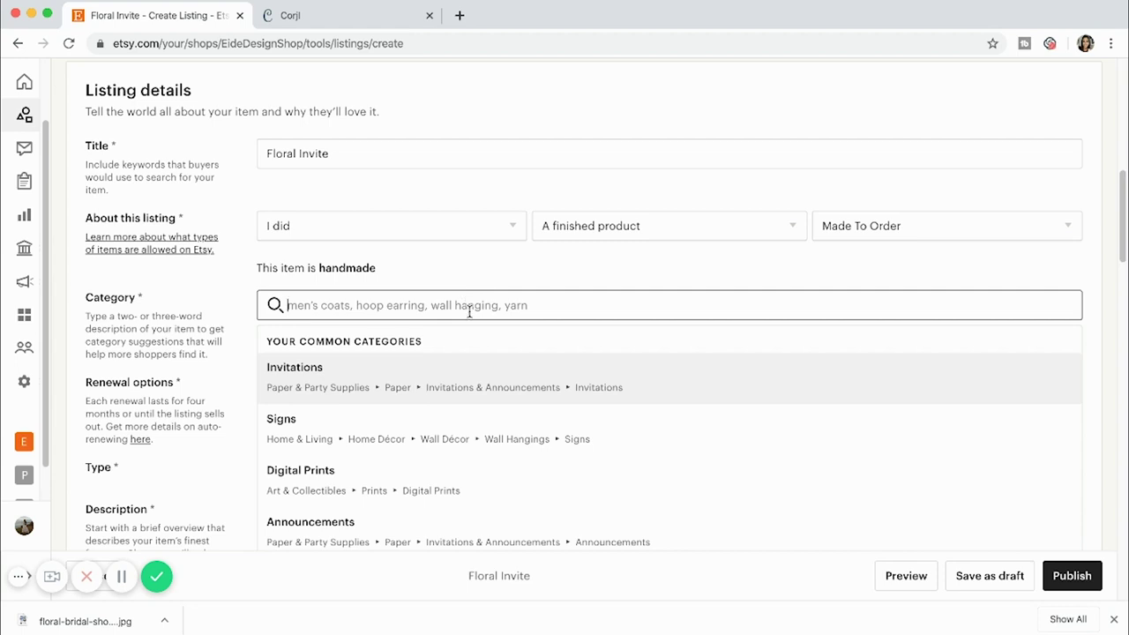
left_click(512, 390)
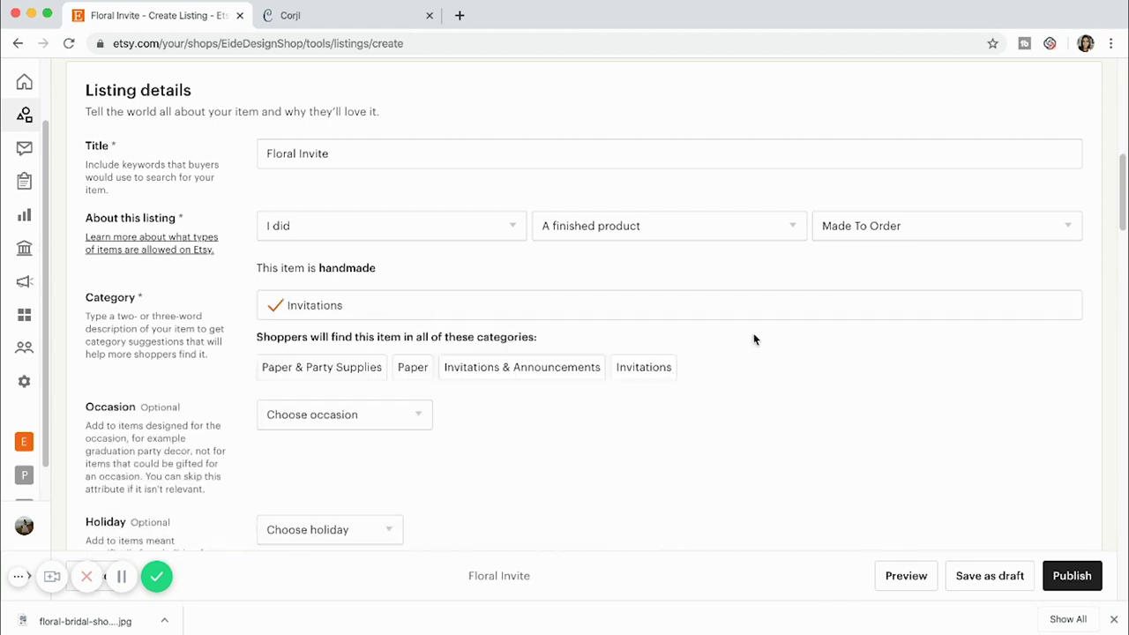
left_click(370, 420)
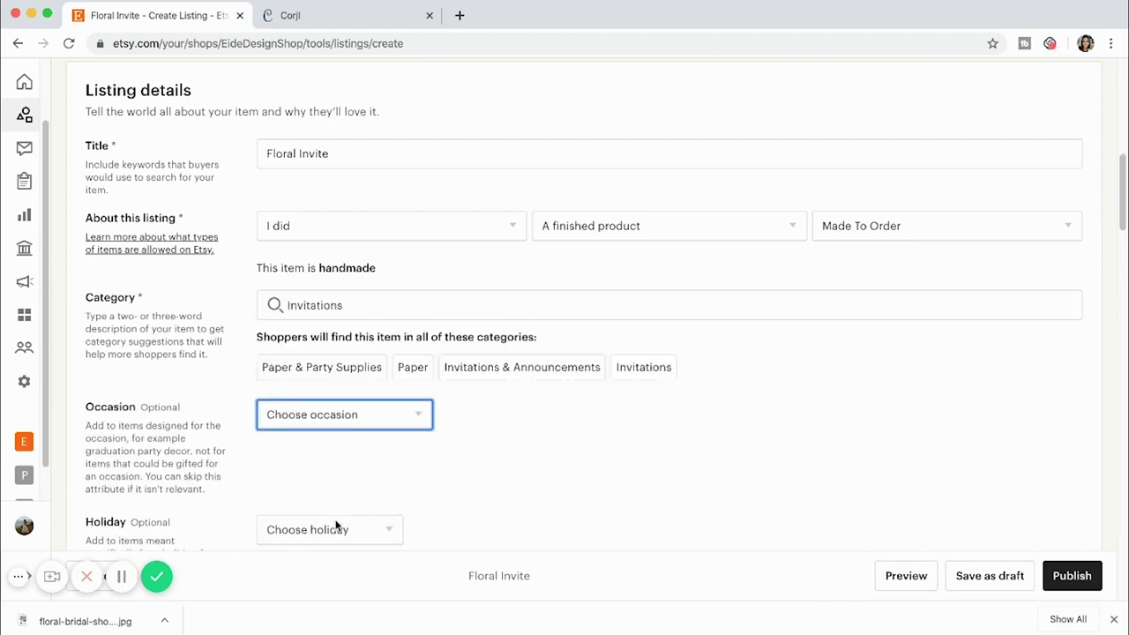
type("br")
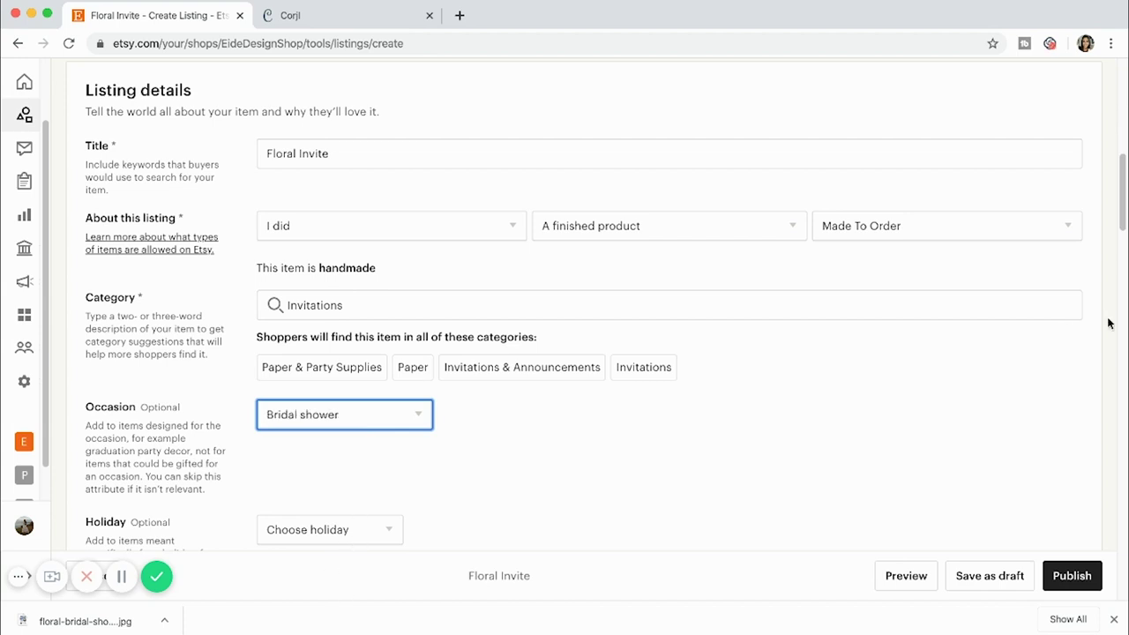
left_click_drag(1124, 202, 1123, 258)
- Leave the holiday unset, set the season to Spring, and make the listing type Digital
left_click(340, 165)
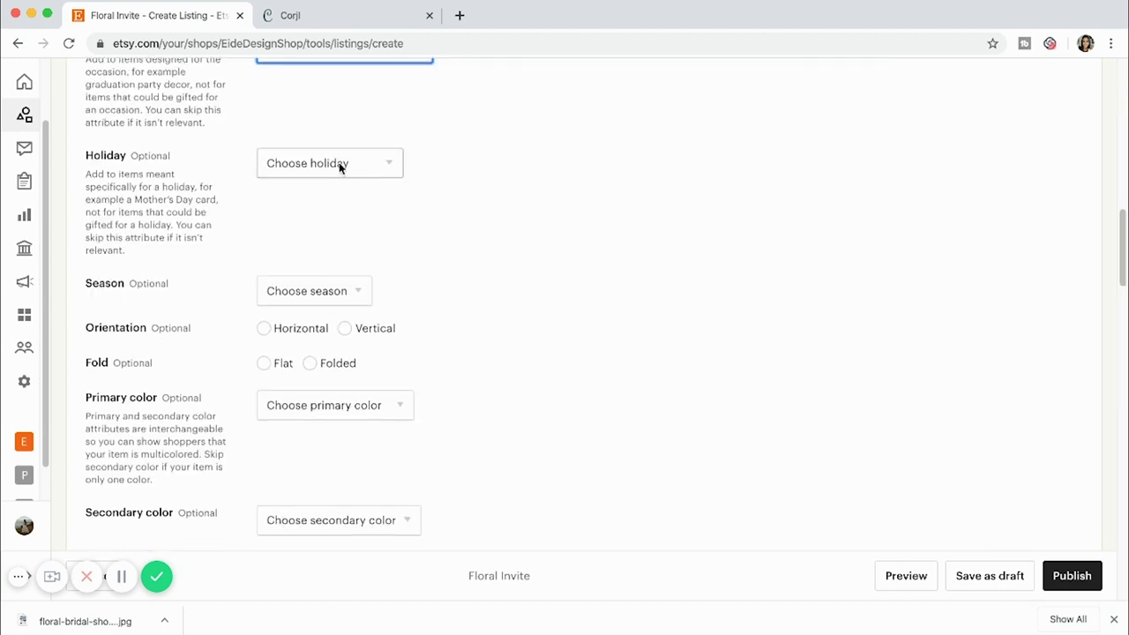
left_click(496, 251)
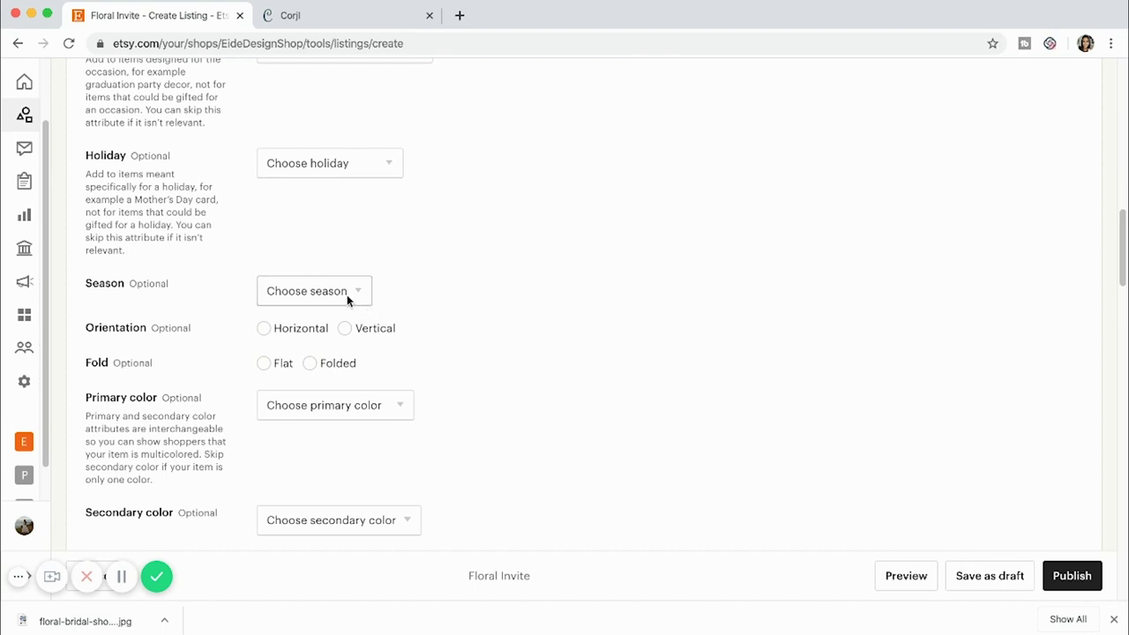
left_click(308, 293)
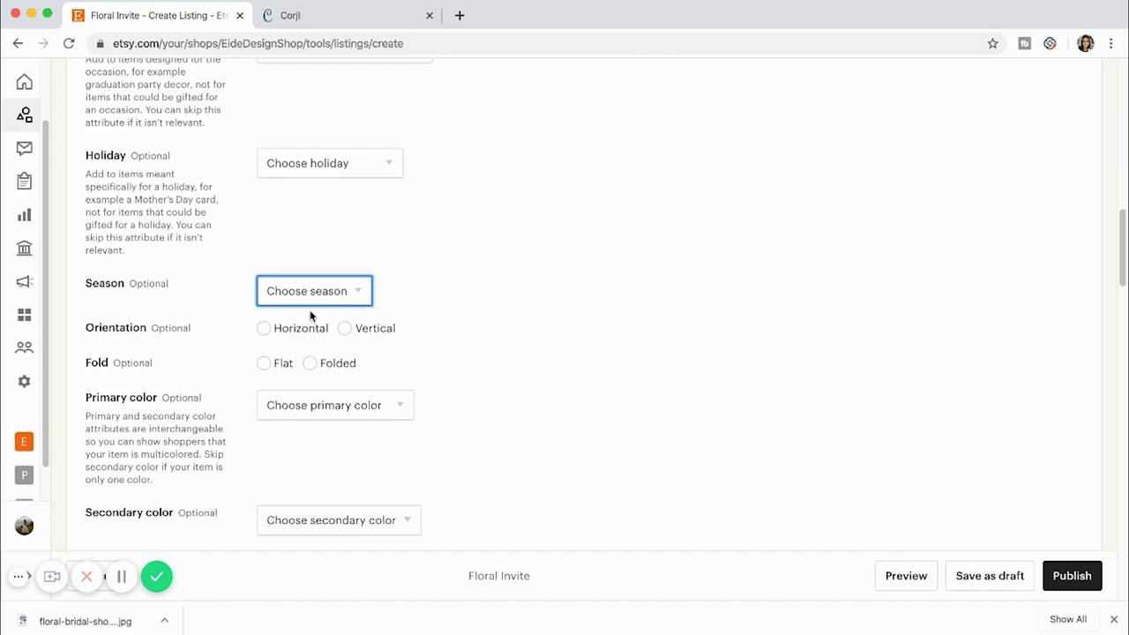
type("sp")
left_click_drag(1124, 280, 1124, 331)
left_click(546, 323)
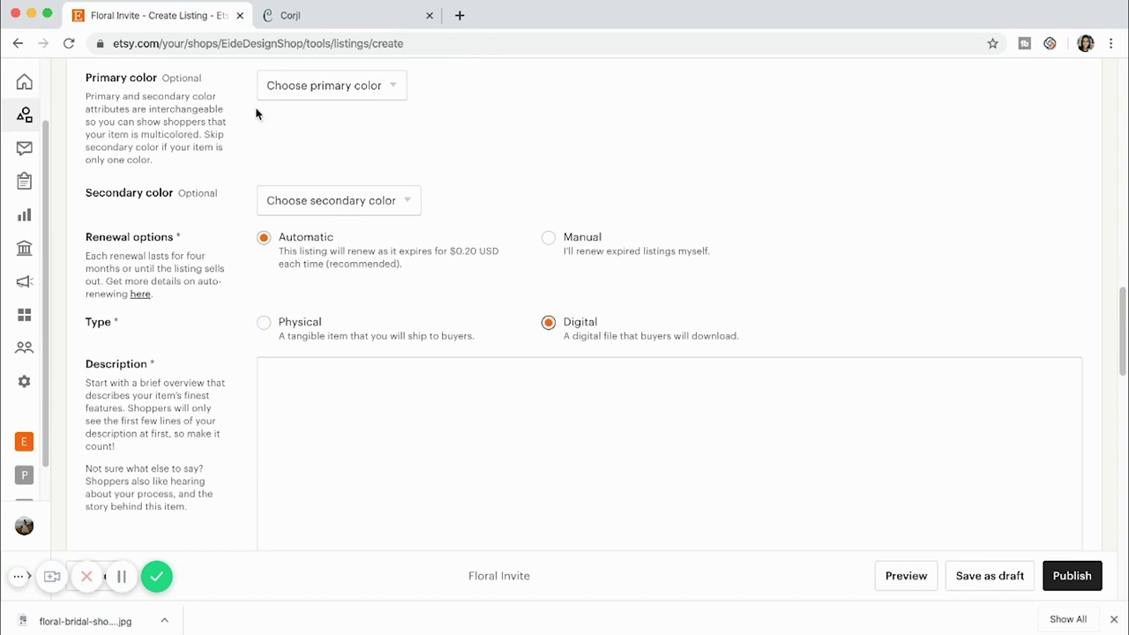
left_click_drag(1124, 298, 1123, 328)
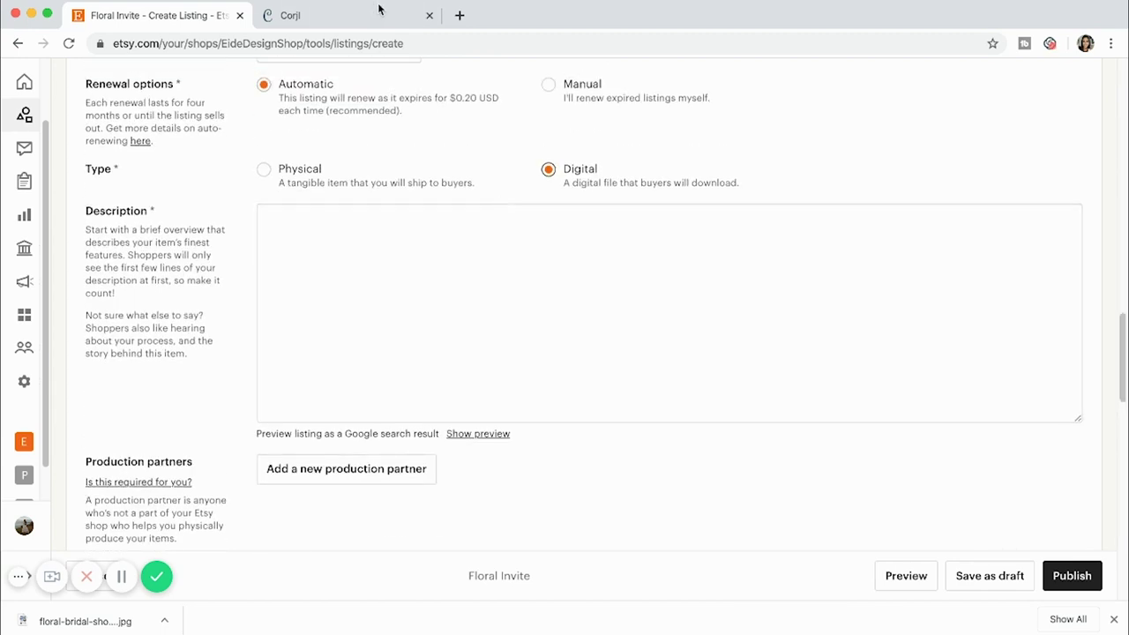
- Write description lines 'Digital Invite Editable Through Corjl', 'No physical prints will be mailed' and 'DEMO LINK'
left_click(434, 236)
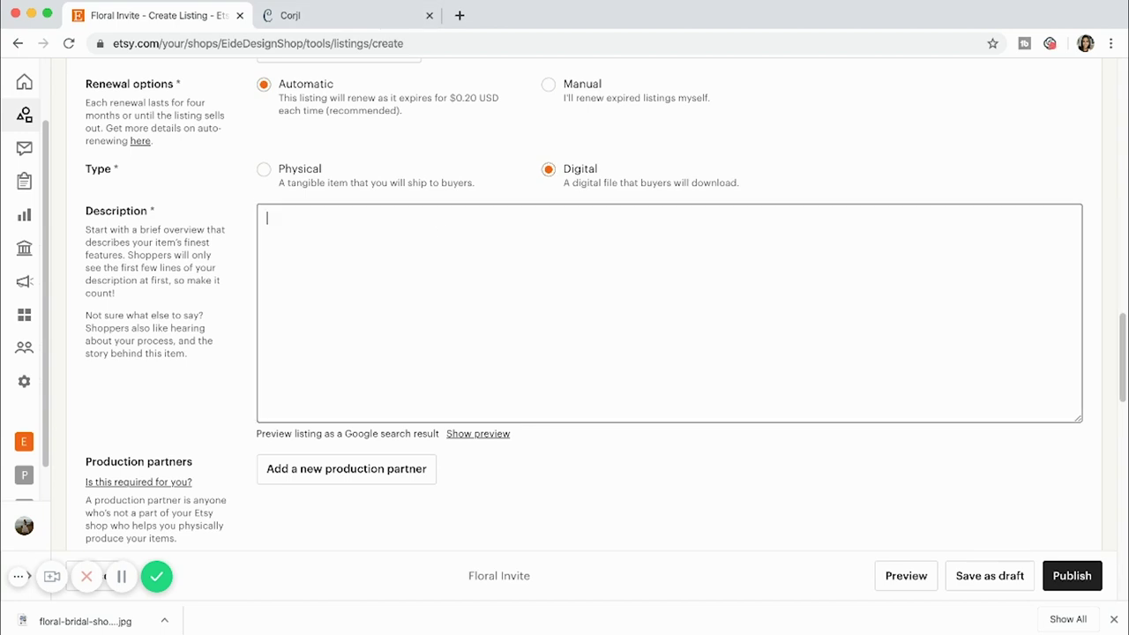
type("Digit")
type("al Frame")
key("BackSpace")
key("BackSpace")
key("BackSpace")
key("BackSpace")
type("Invite Editable Through Corjl")
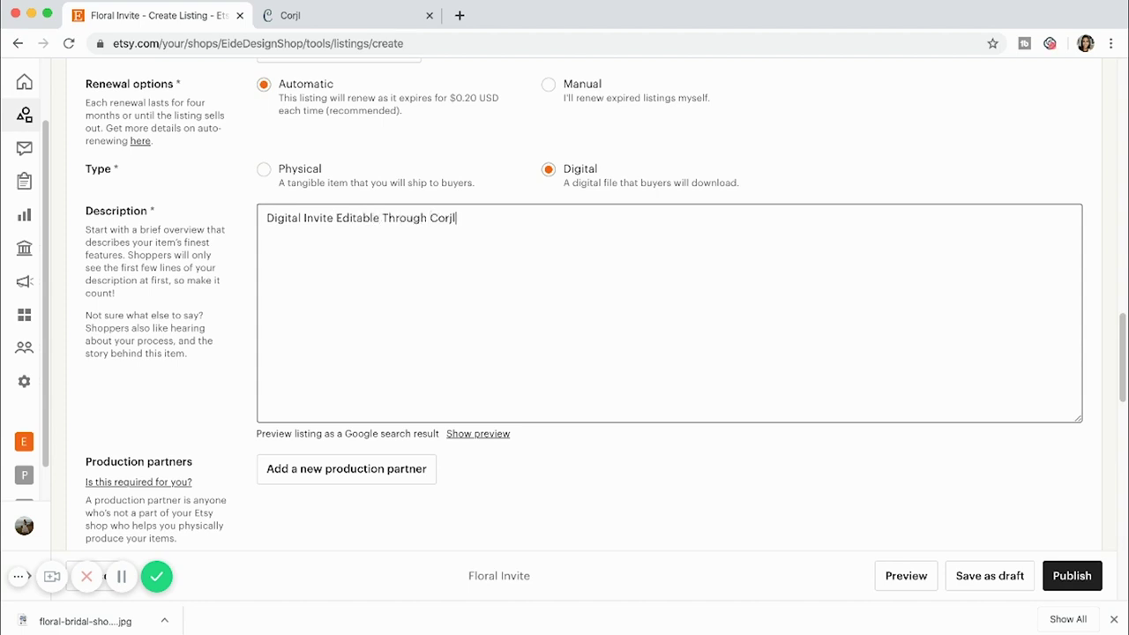
key("Return")
type("No physci")
key("BackSpace")
key("BackSpace")
type("ical prints will be mailed")
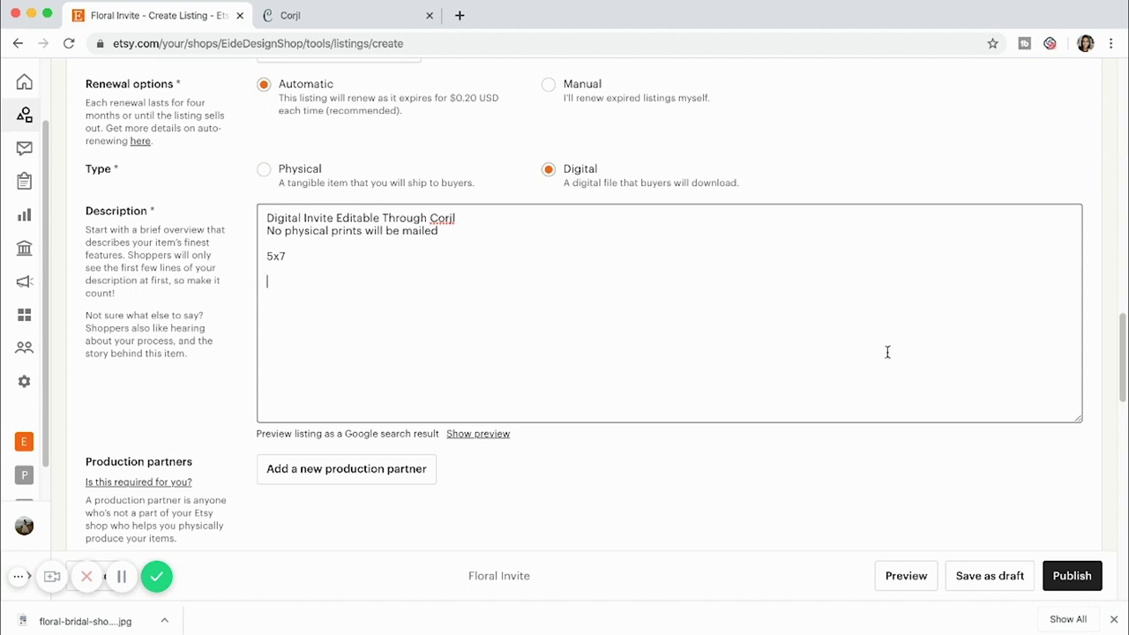
key("Return")
key("Return")
type("DEMO LINK:")
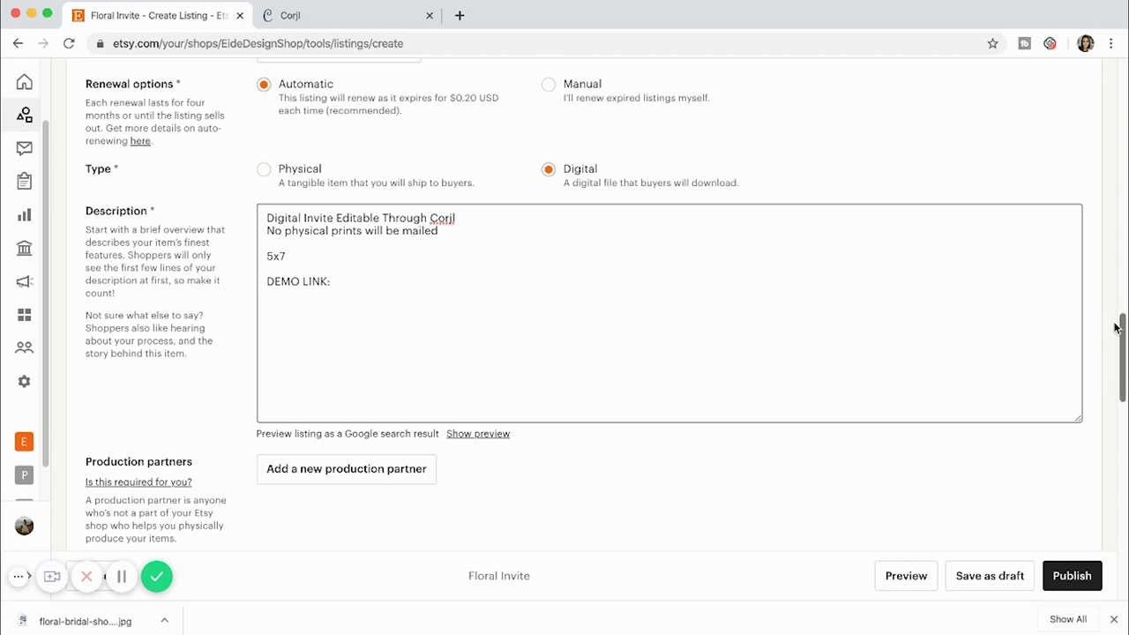
- Set the listing price to 7.00 and the quantity to 50
scroll(1124, 324, "down", 2)
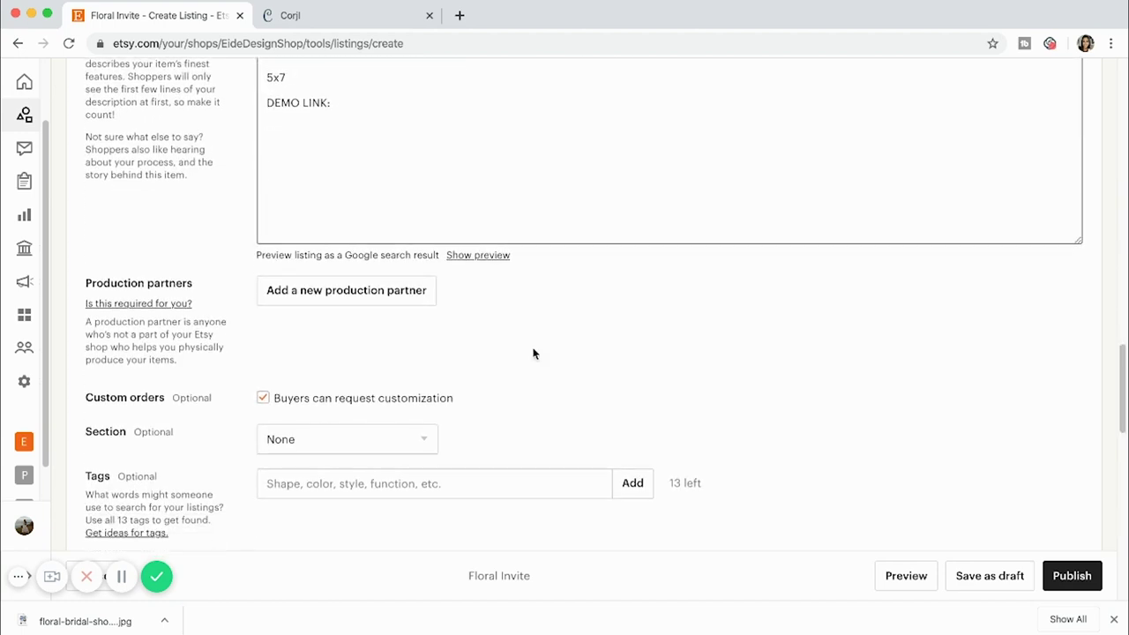
left_click(362, 453)
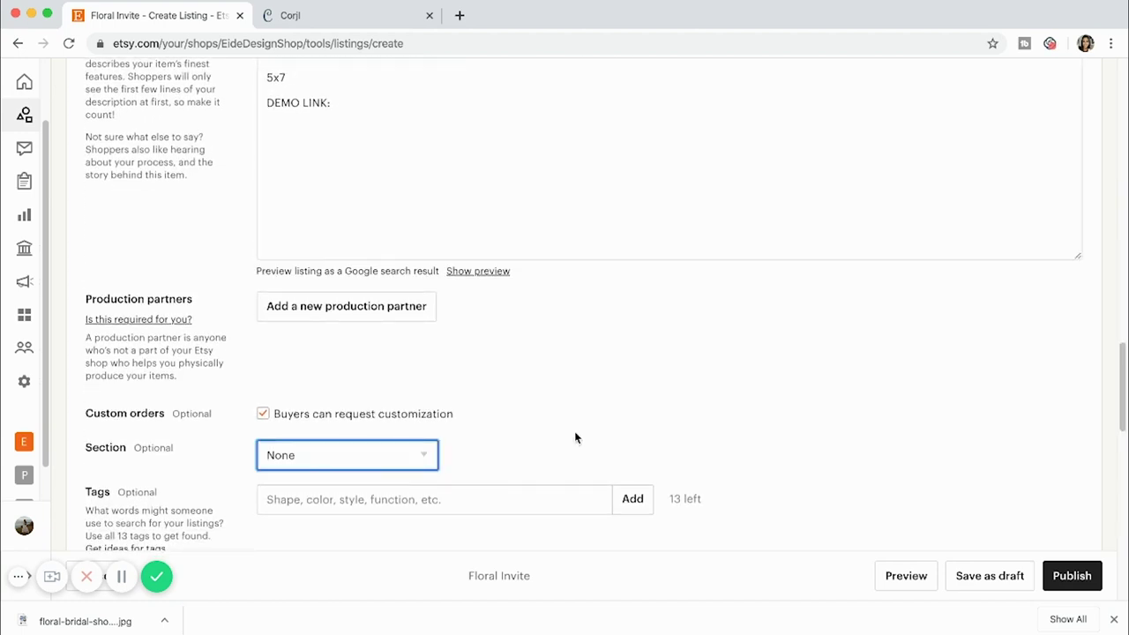
left_click_drag(1121, 391, 1116, 474)
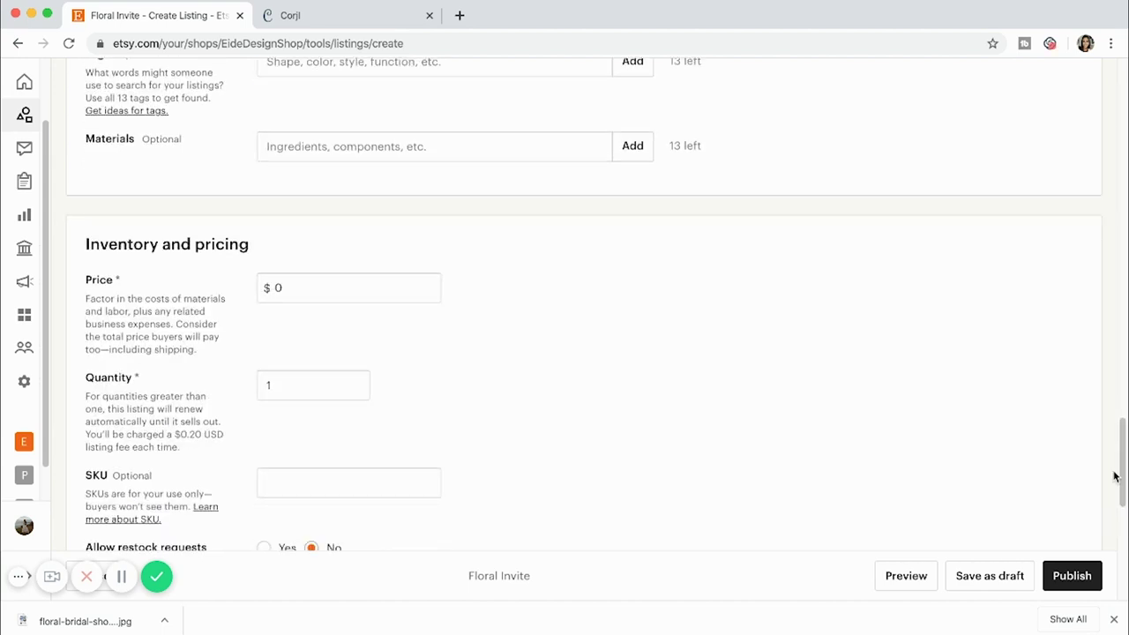
left_click(295, 282)
key("super+a")
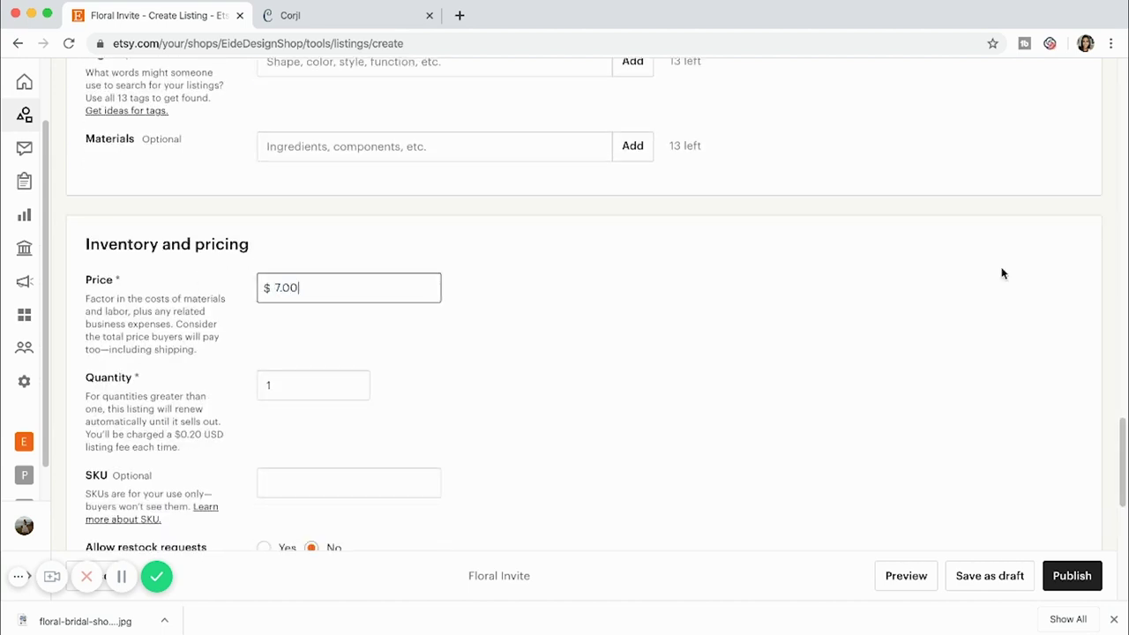
double_click(337, 391)
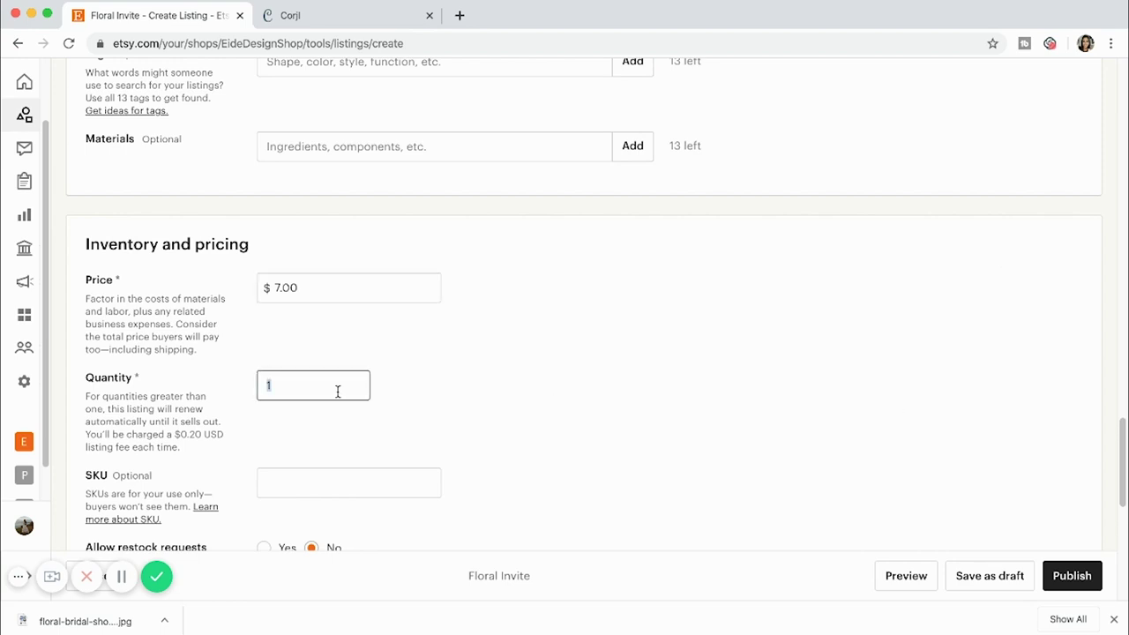
type("50")
left_click(716, 399)
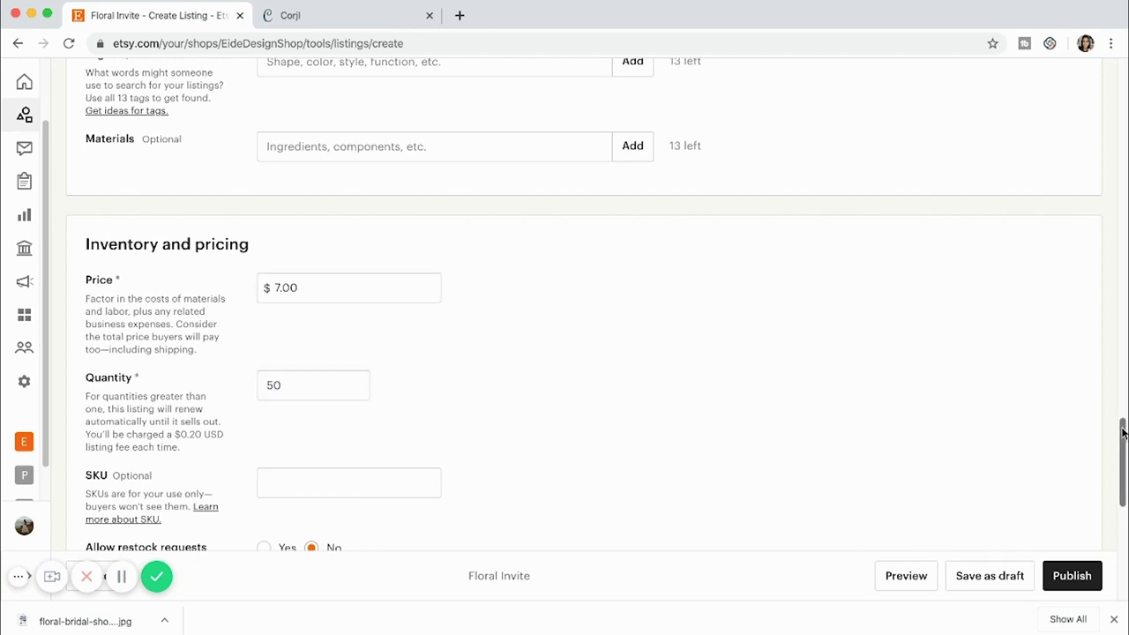
- Attach QuickStart-Instructions.pdf as the buyers' digital file and attempt to publish
scroll(1123, 432, "down", 6)
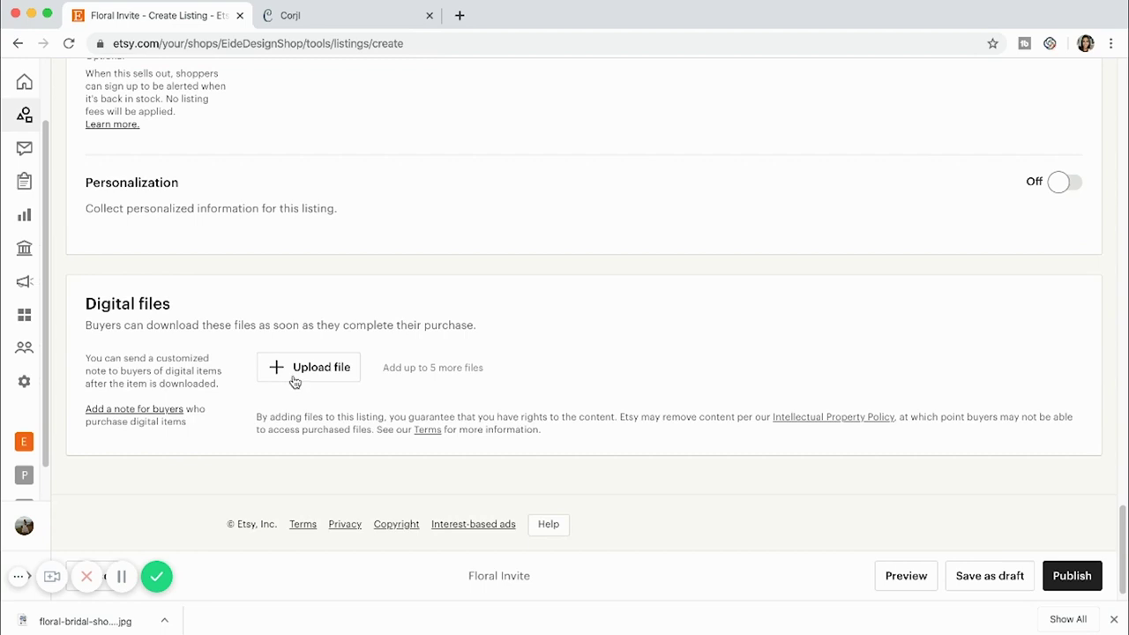
left_click(295, 379)
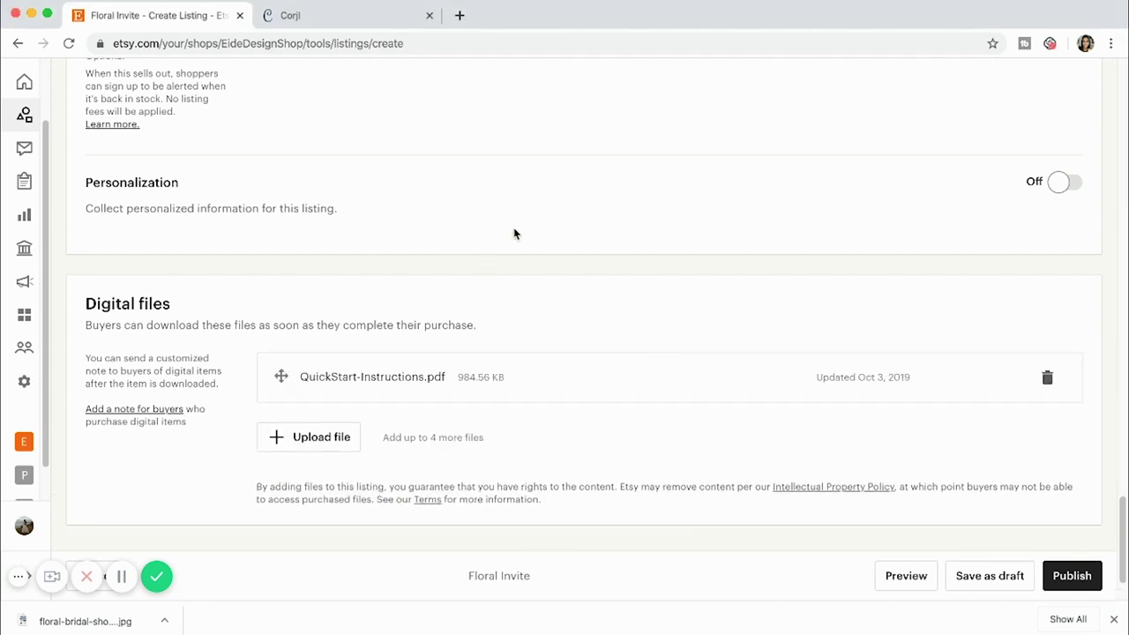
left_click(1071, 575)
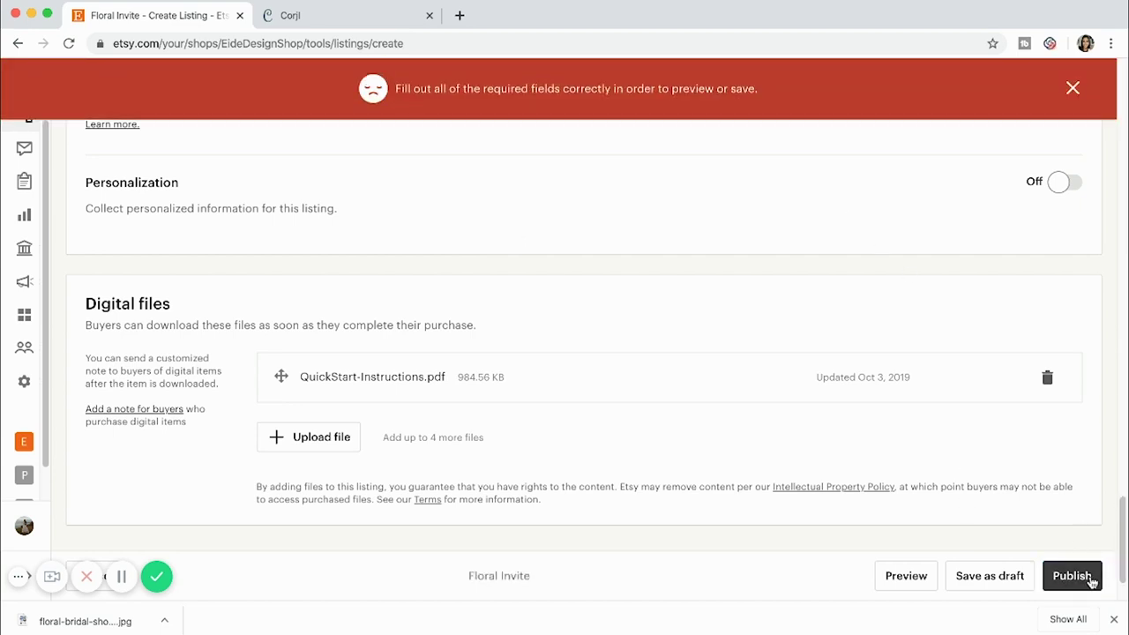
- Publish the Floral Invite listing and open it for editing
left_click(1078, 575)
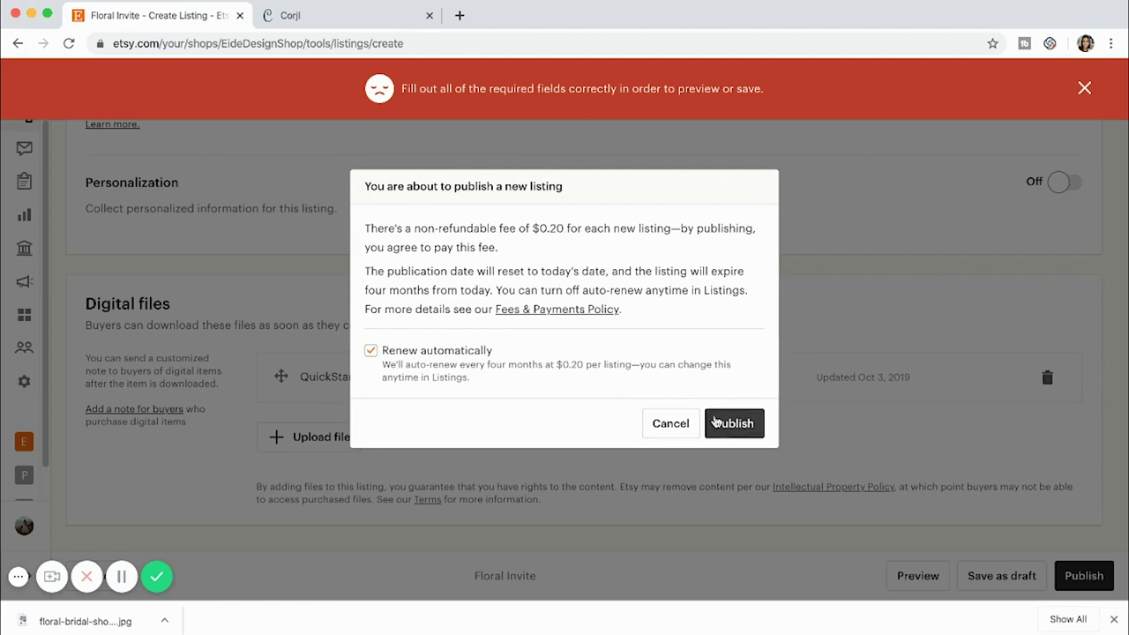
left_click(722, 423)
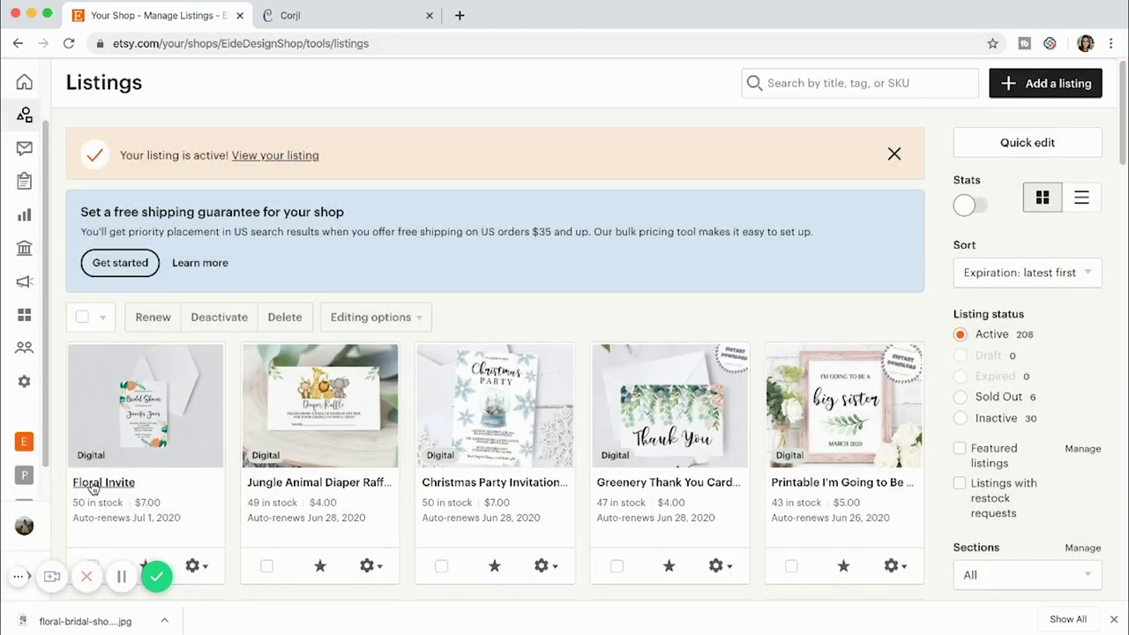
left_click(159, 413)
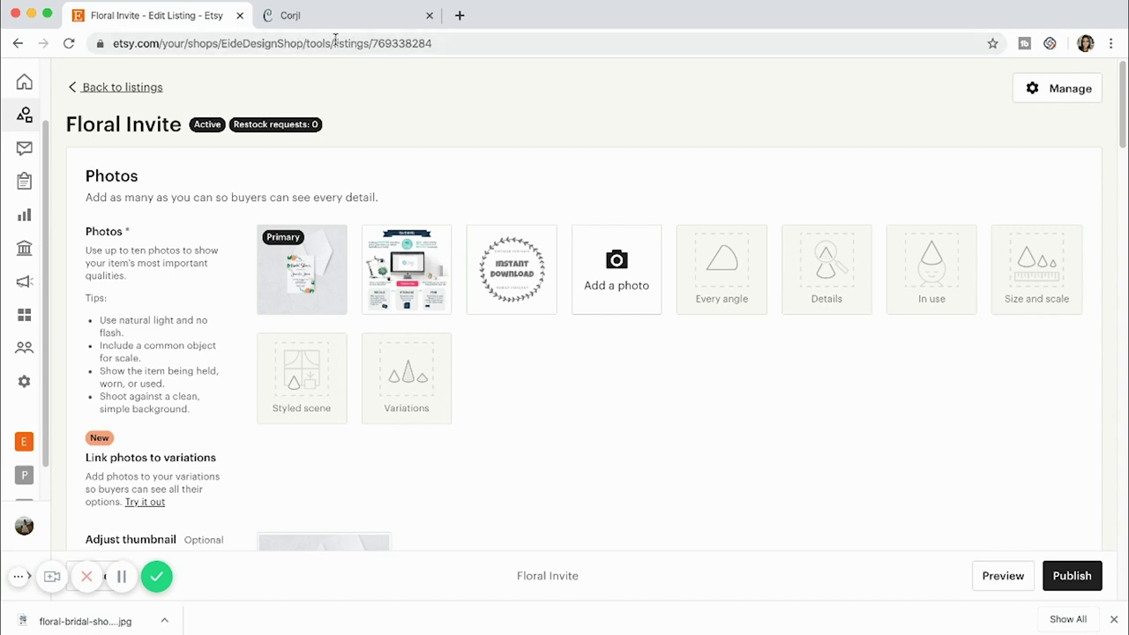
- Copy listing ID 769338284 from the web address and return to the Corjl designer
left_click(310, 45)
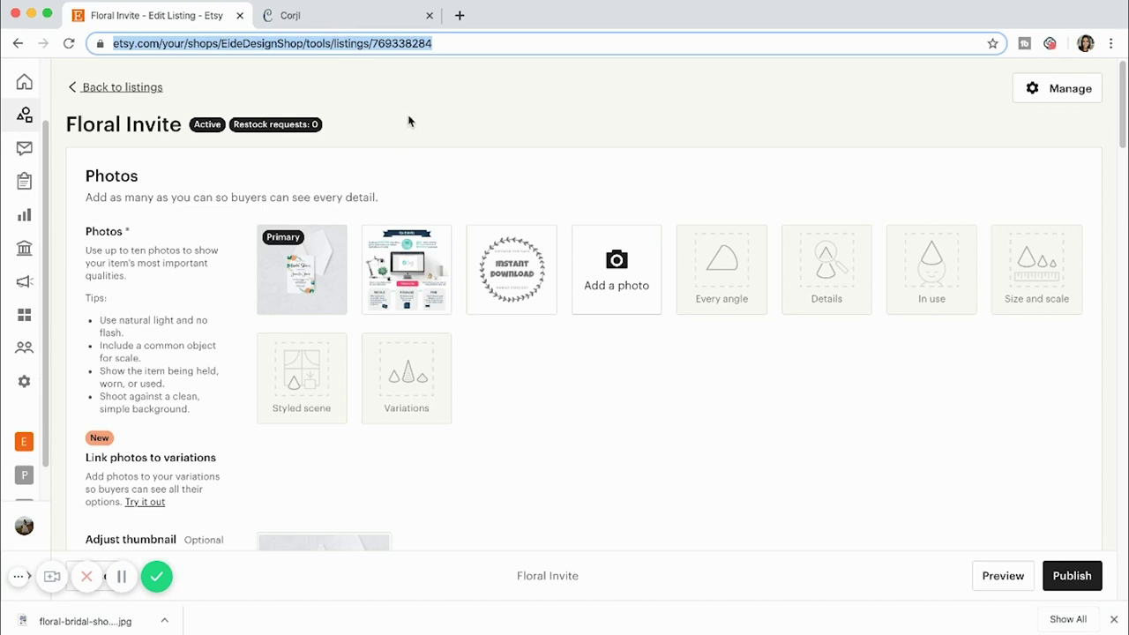
left_click(424, 42)
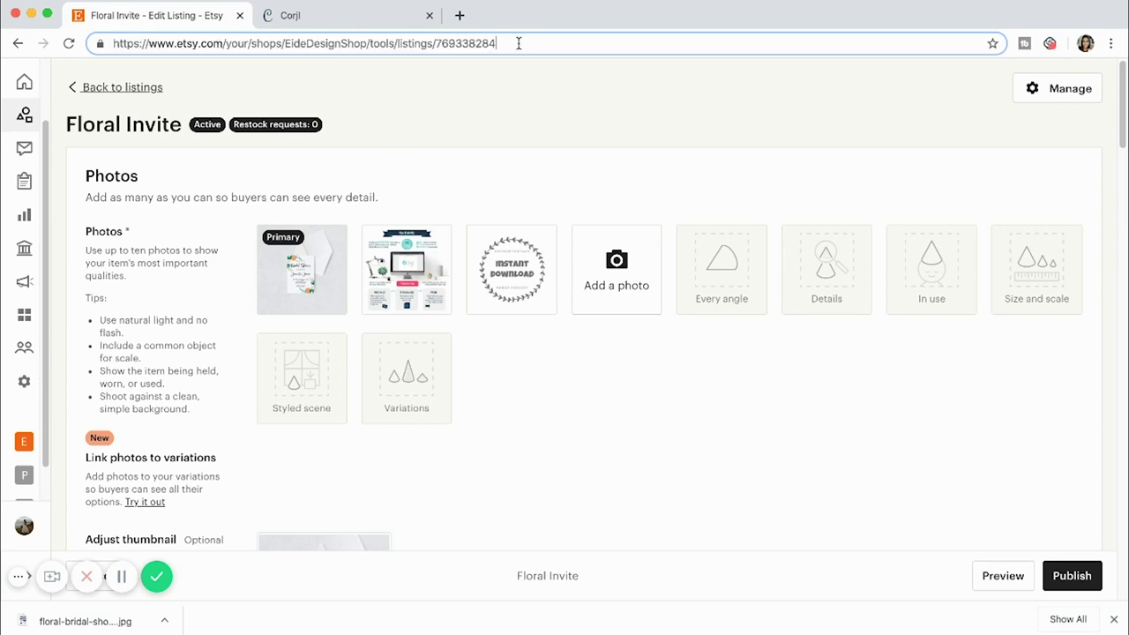
left_click_drag(520, 43, 438, 42)
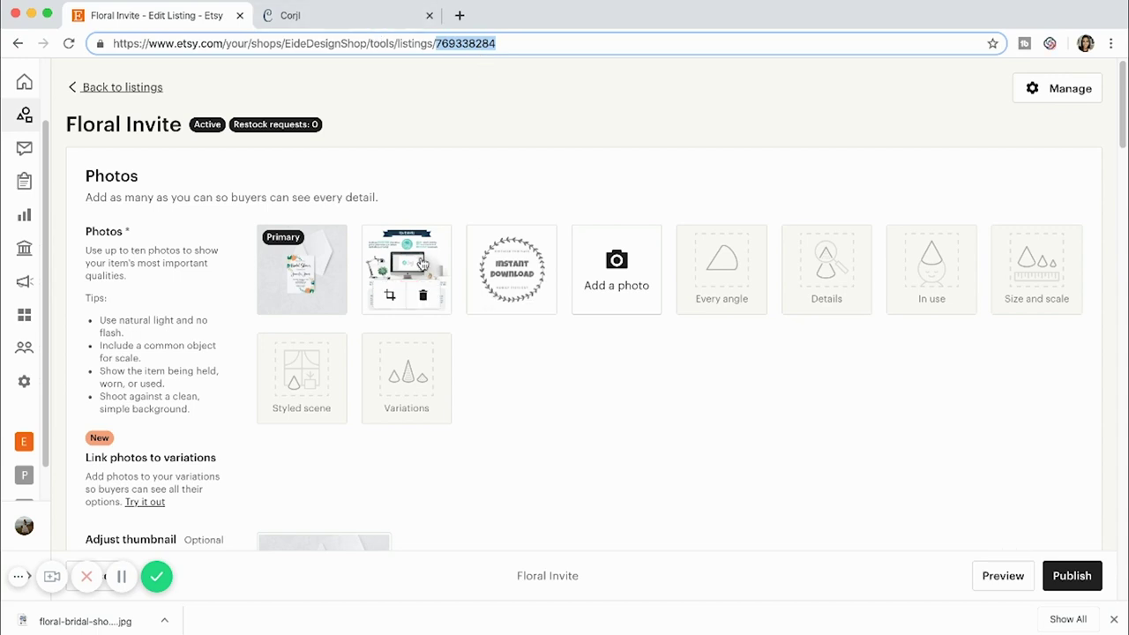
left_click(388, 24)
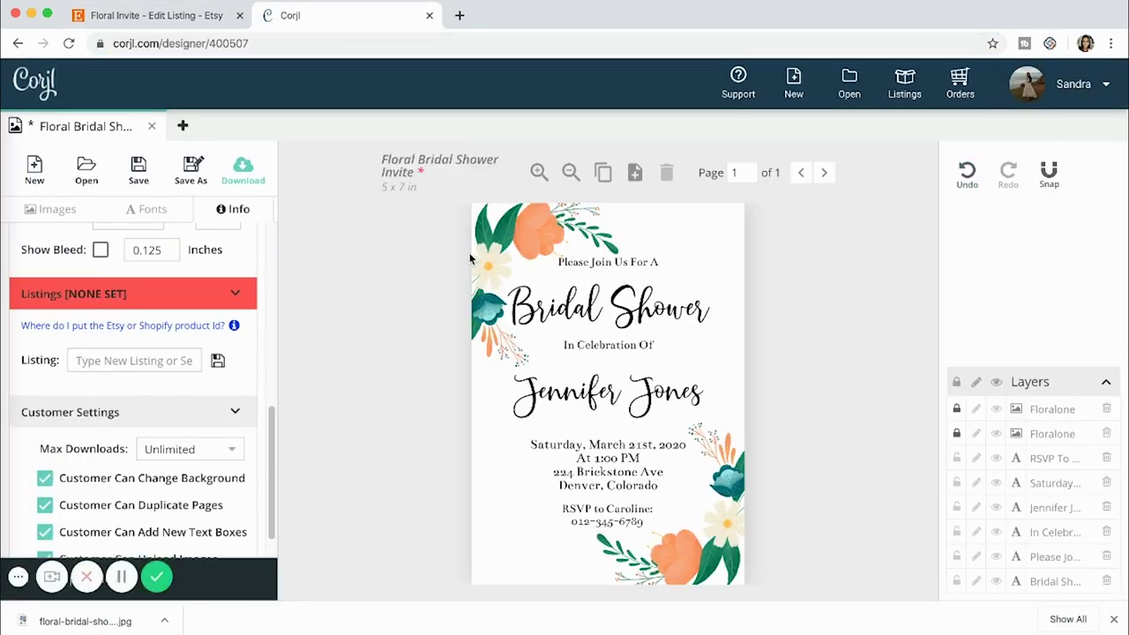
- Paste listing ID 769338284 into the Listing field of the design's Info settings
left_click(151, 363)
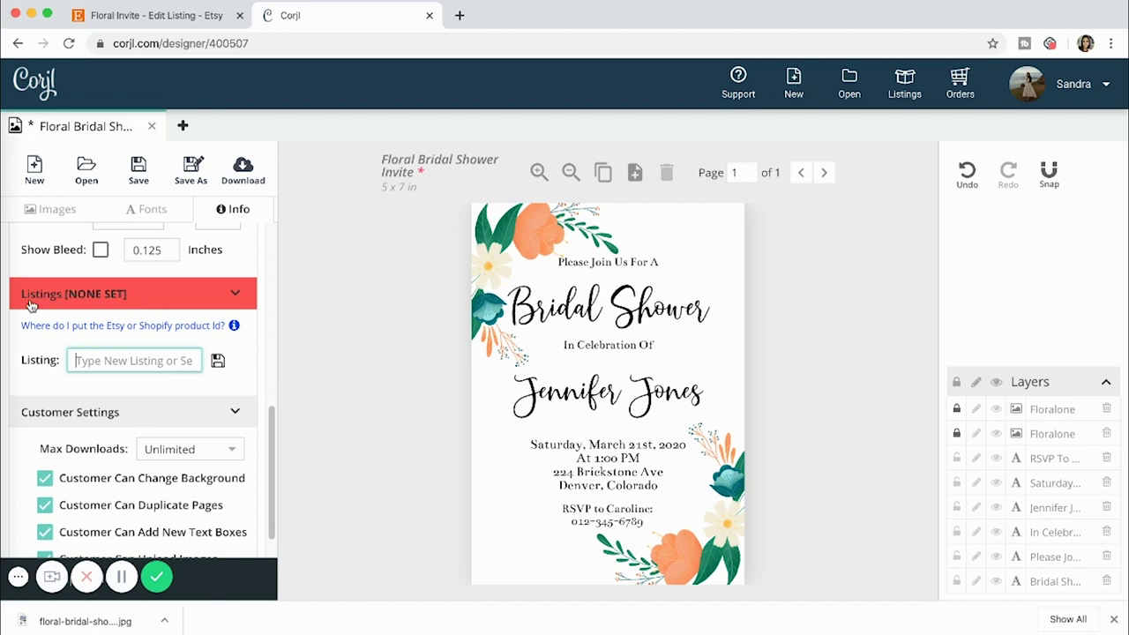
left_click(148, 296)
left_click(148, 295)
left_click(141, 334)
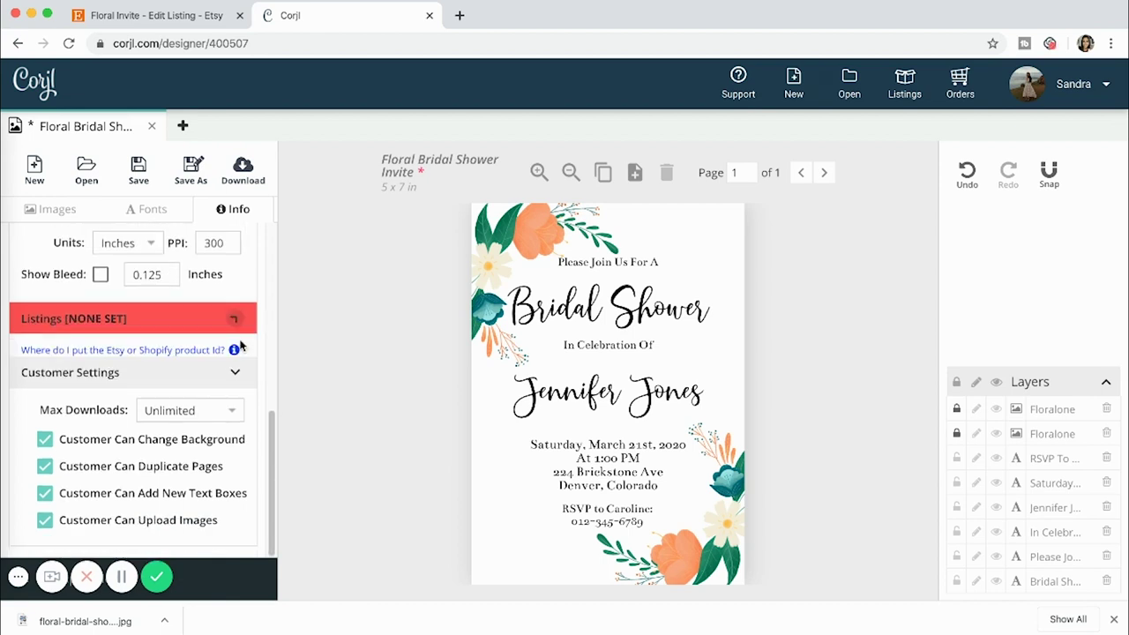
left_click(98, 361)
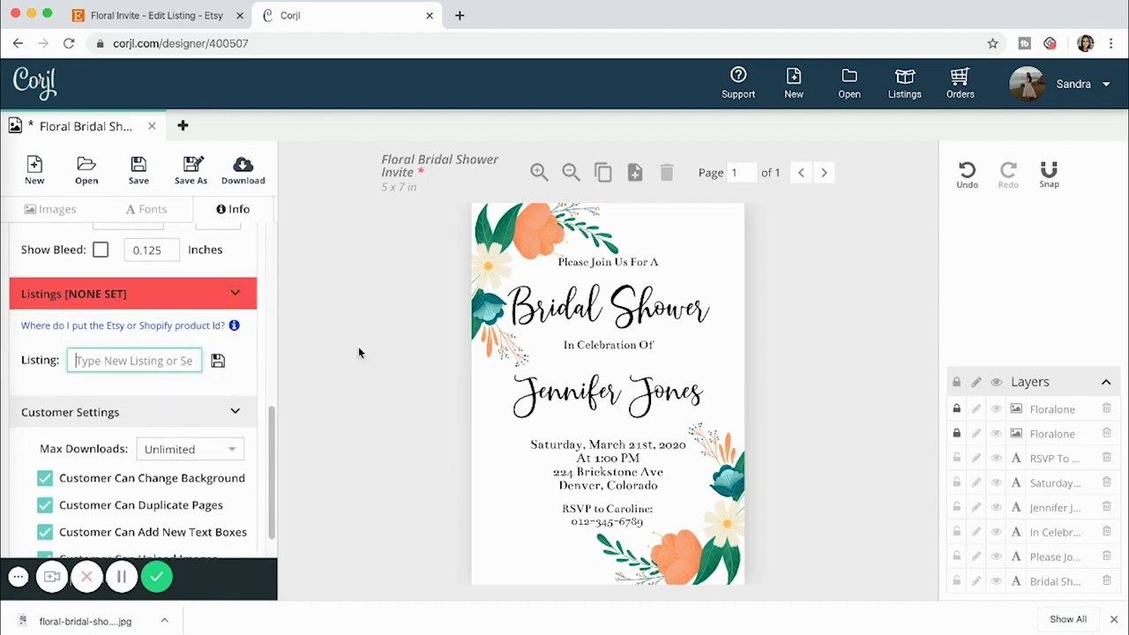
type("769338284")
- Save the link to listing 769338284 and bring up the Listings overview
left_click(218, 361)
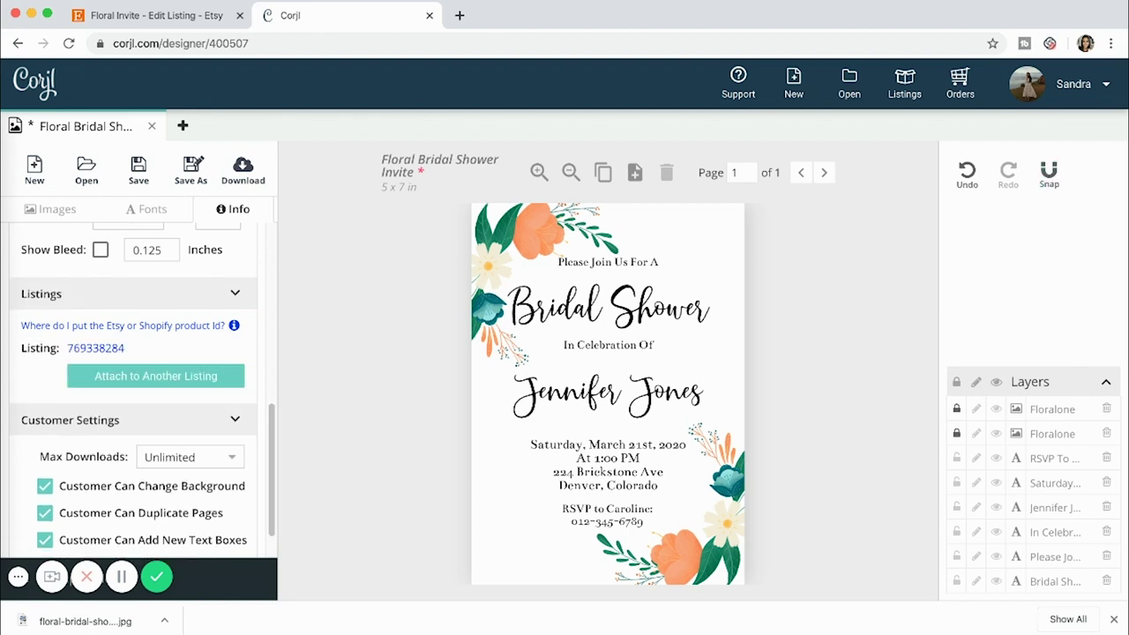
left_click(234, 325)
left_click(905, 84)
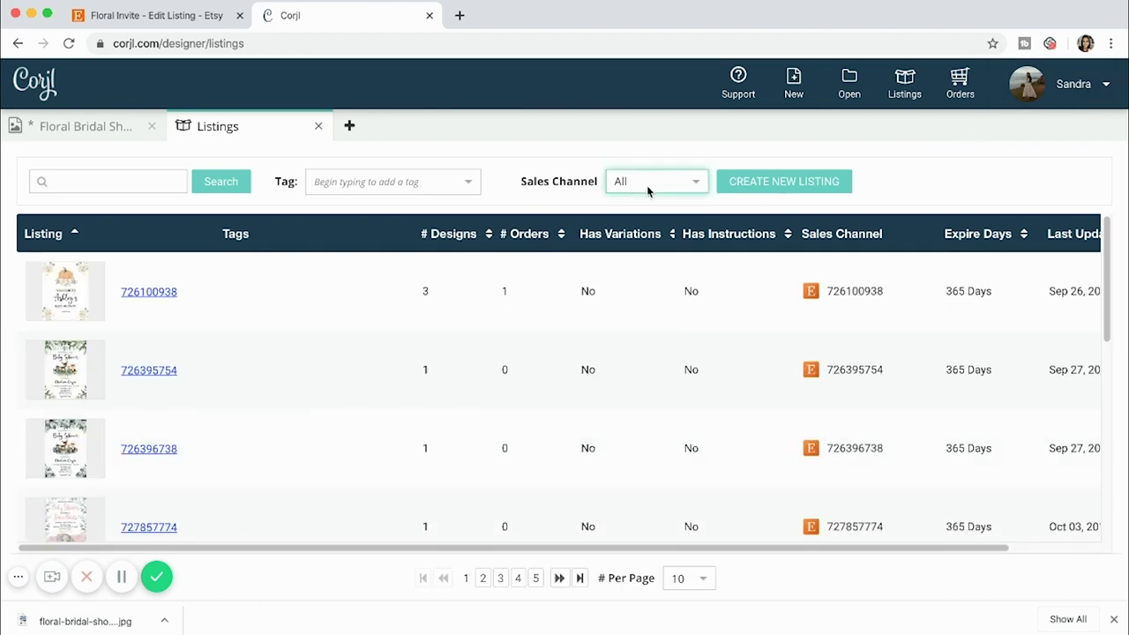
- Filter to listings with no sales channel and give listing 769338284 the Floral Bridal Shower Invite thumbnail
key("n")
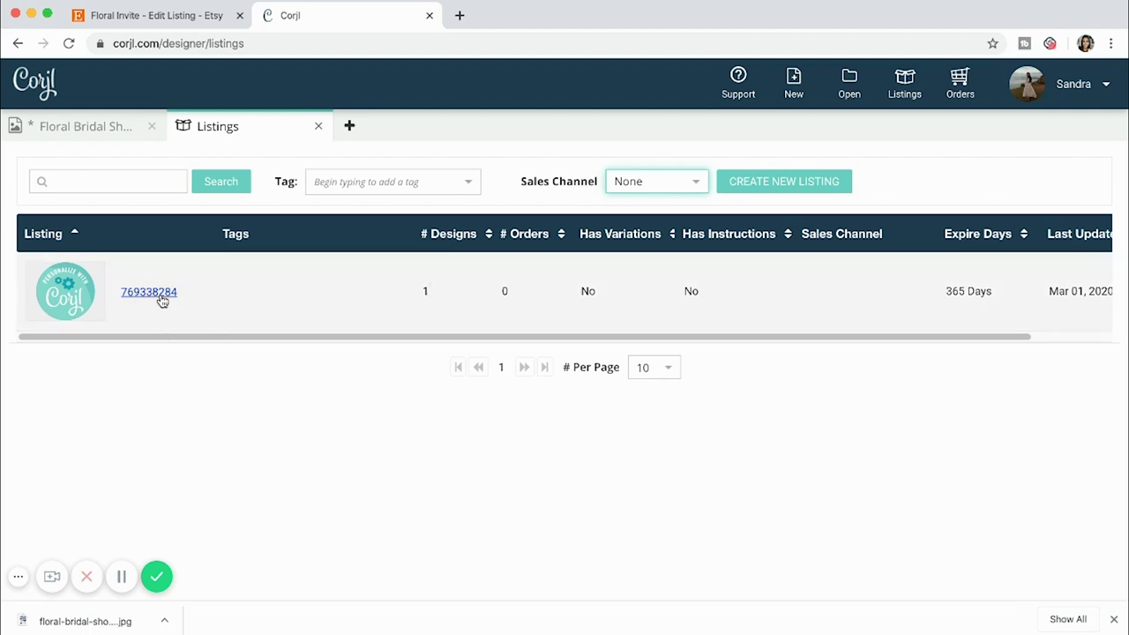
left_click(161, 296)
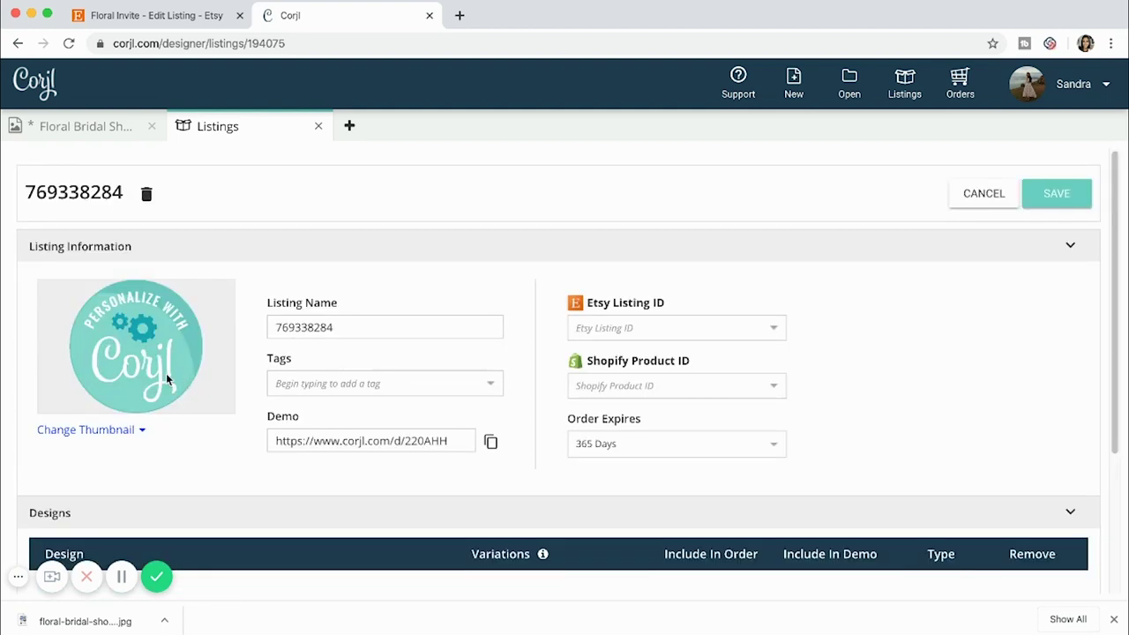
left_click(132, 431)
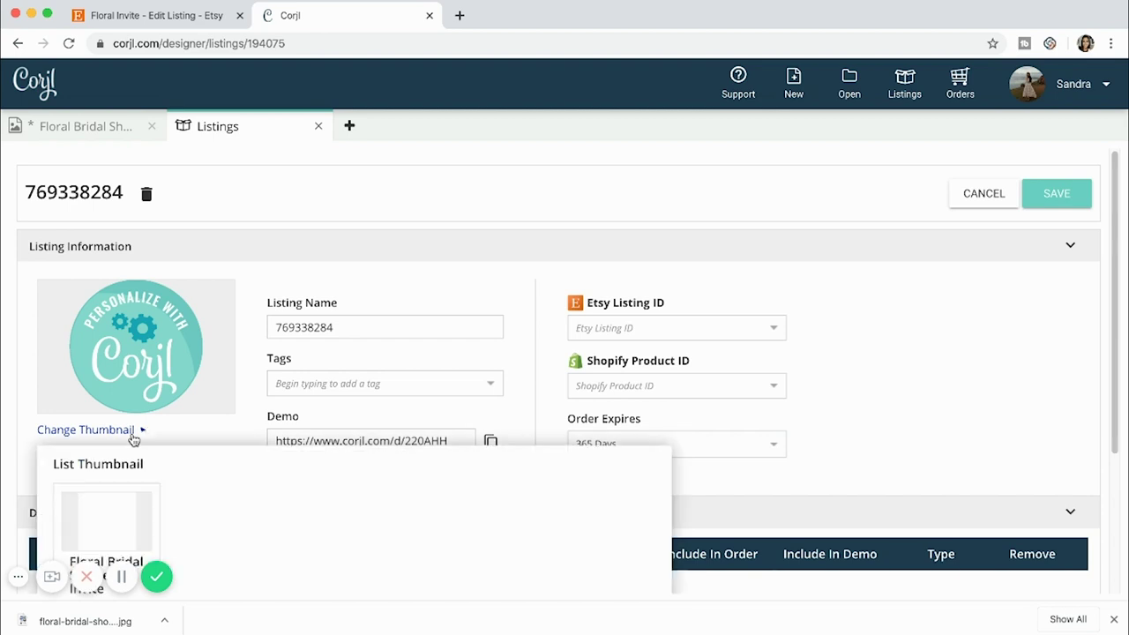
scroll(226, 447, "down", 3)
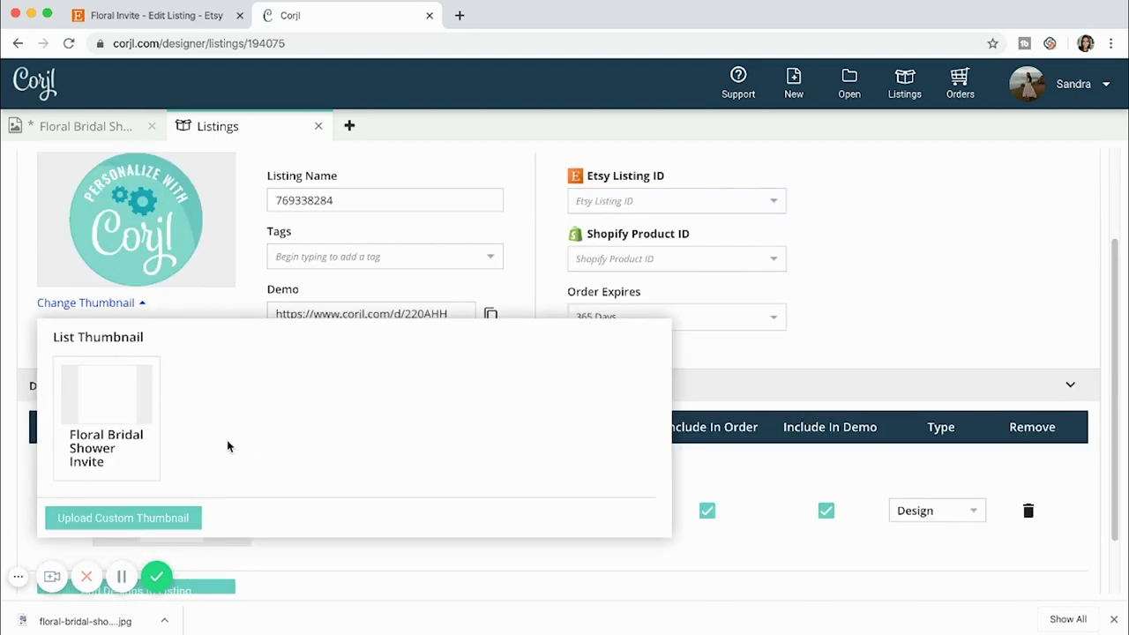
left_click(115, 415)
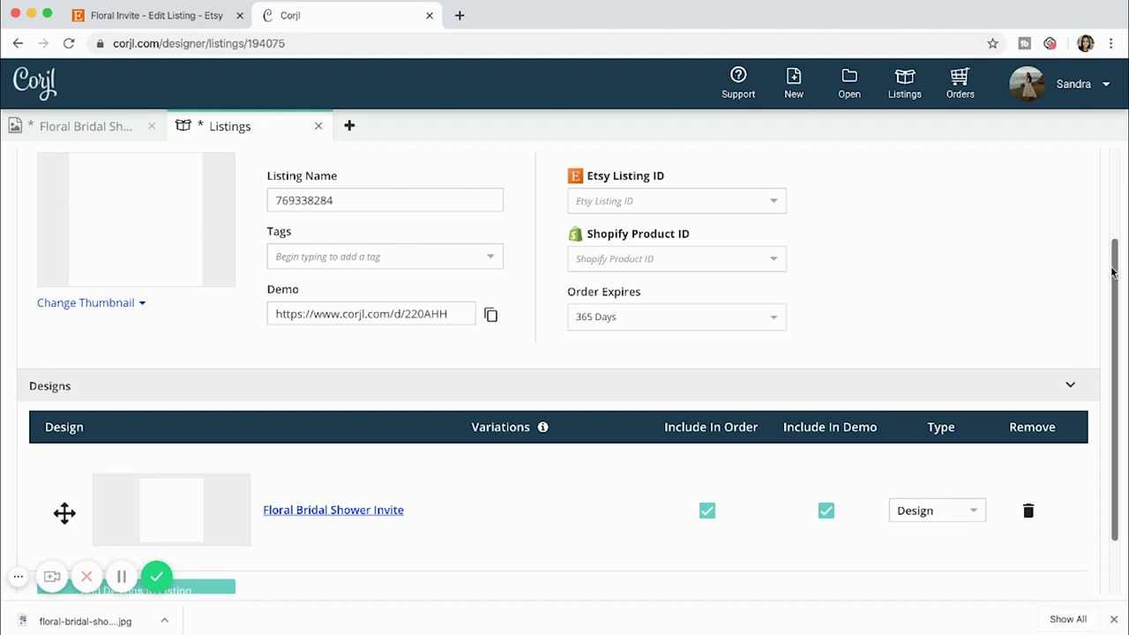
- Return to the invite designer, discarding the unsaved listing changes
scroll(1116, 275, "up", 2)
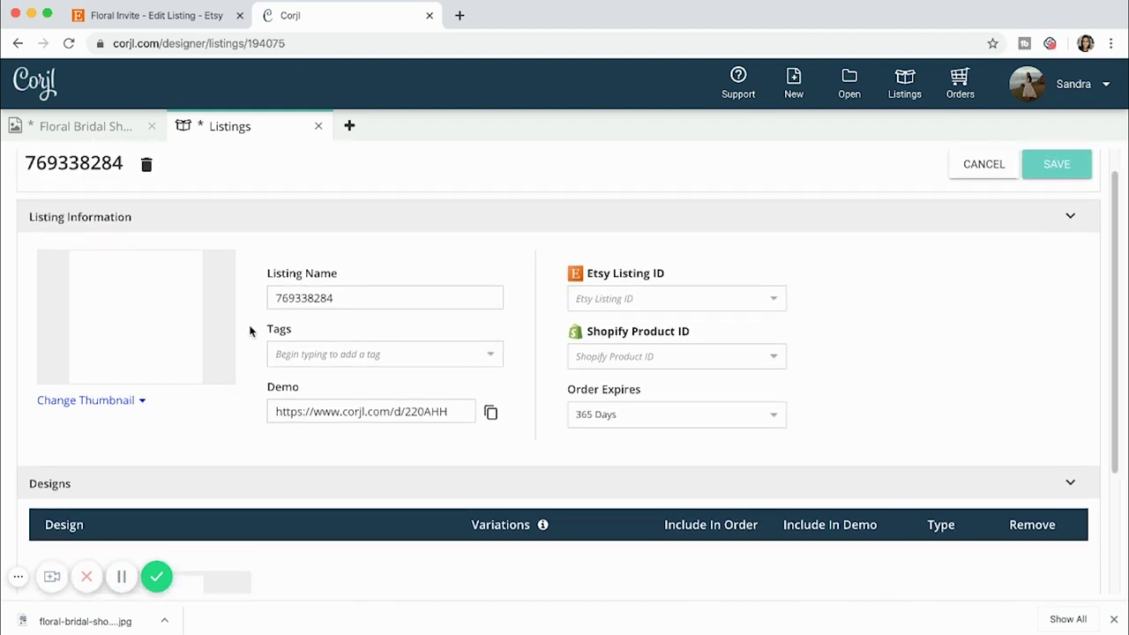
left_click(80, 126)
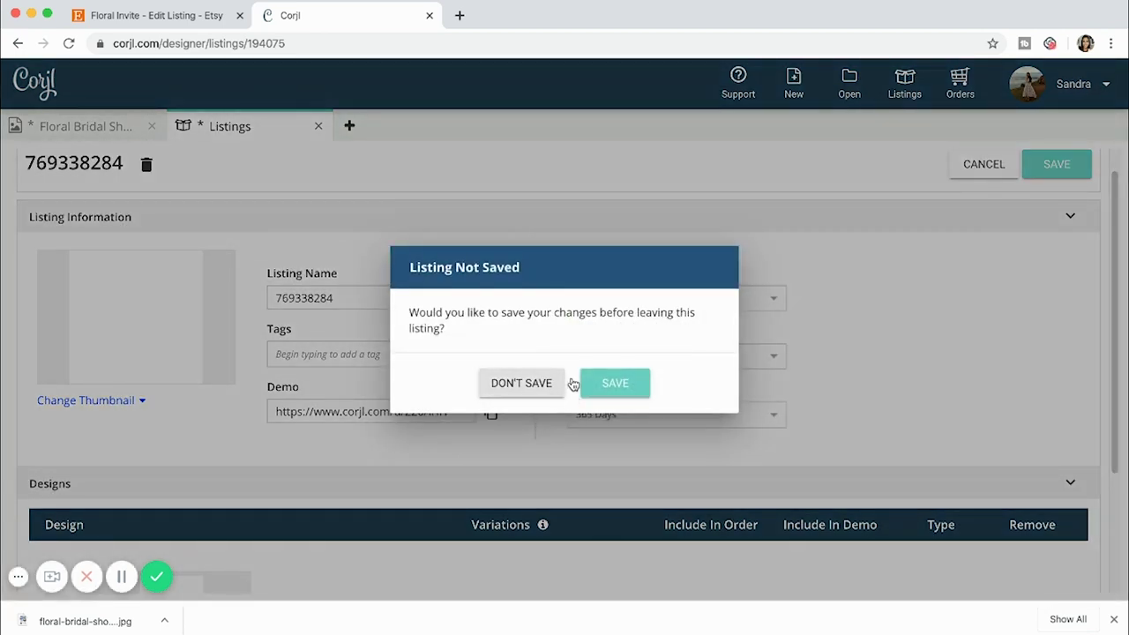
left_click(540, 393)
- Save the Floral Bridal Shower invite design, review its Info listings, and reopen the Listings overview
left_click(316, 128)
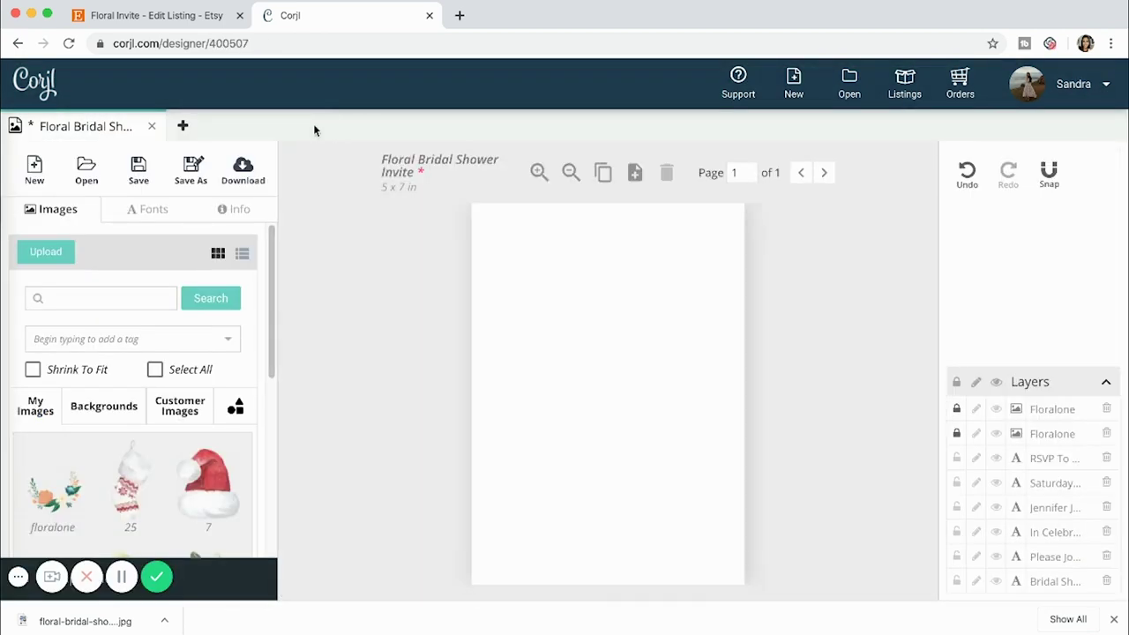
left_click(141, 169)
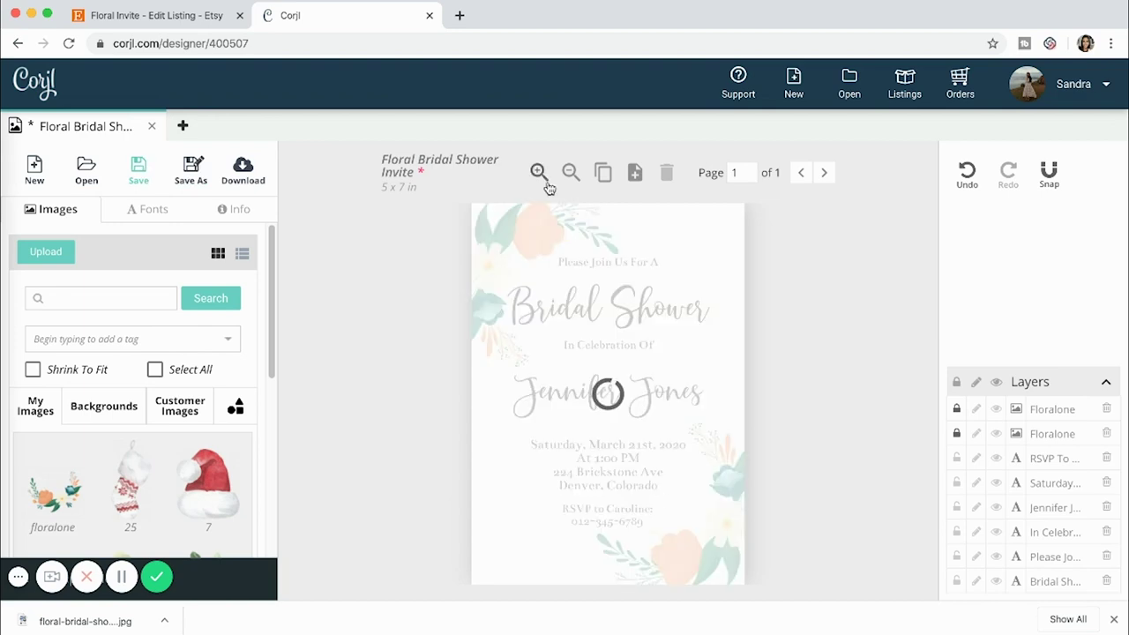
scroll(273, 305, "down", 1)
scroll(273, 306, "down", 10)
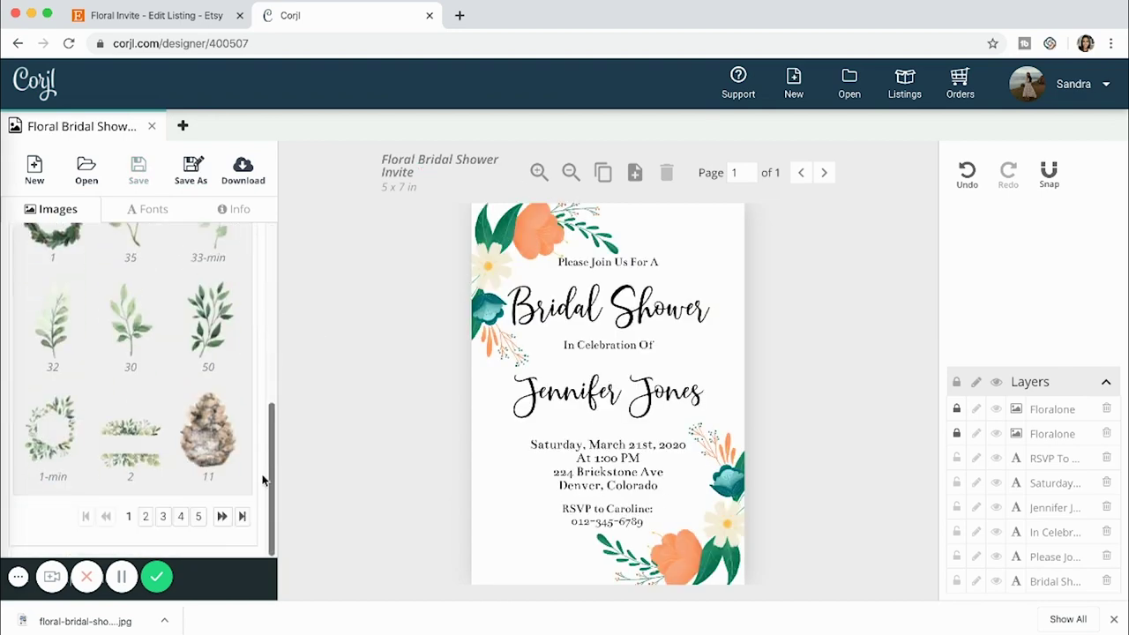
scroll(272, 306, "up", 10)
left_click(243, 220)
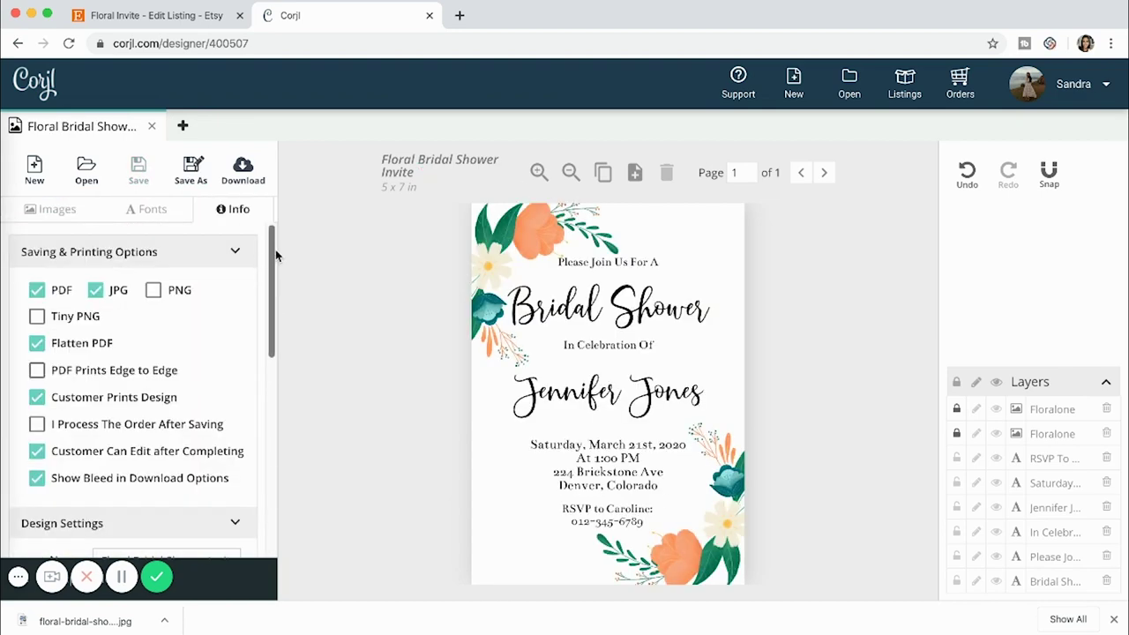
scroll(275, 249, "down", 8)
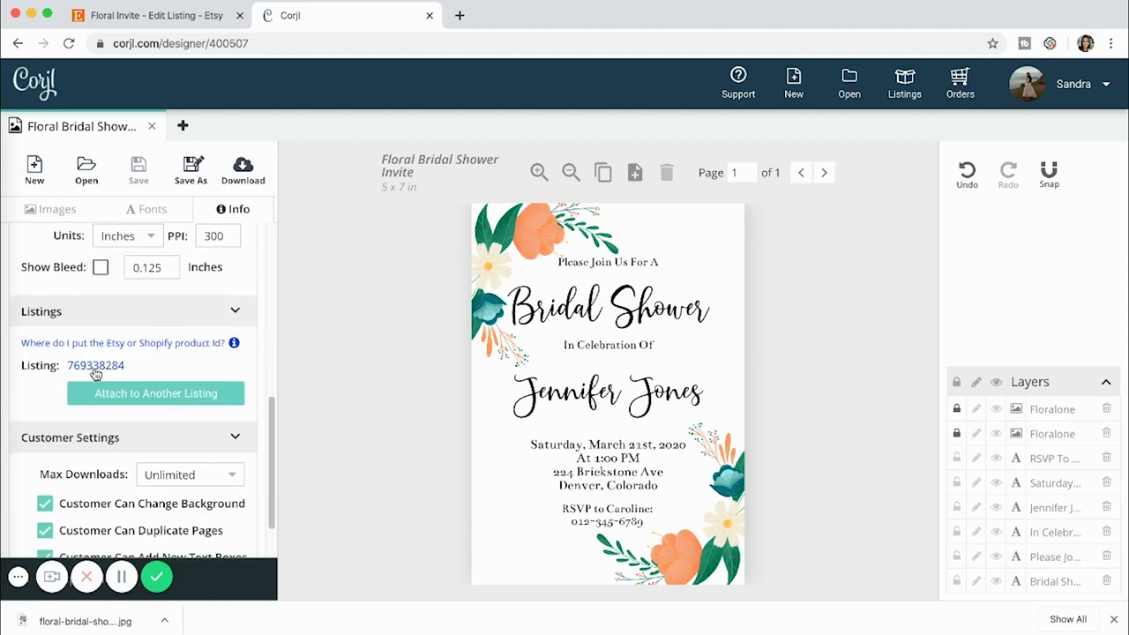
left_click(906, 81)
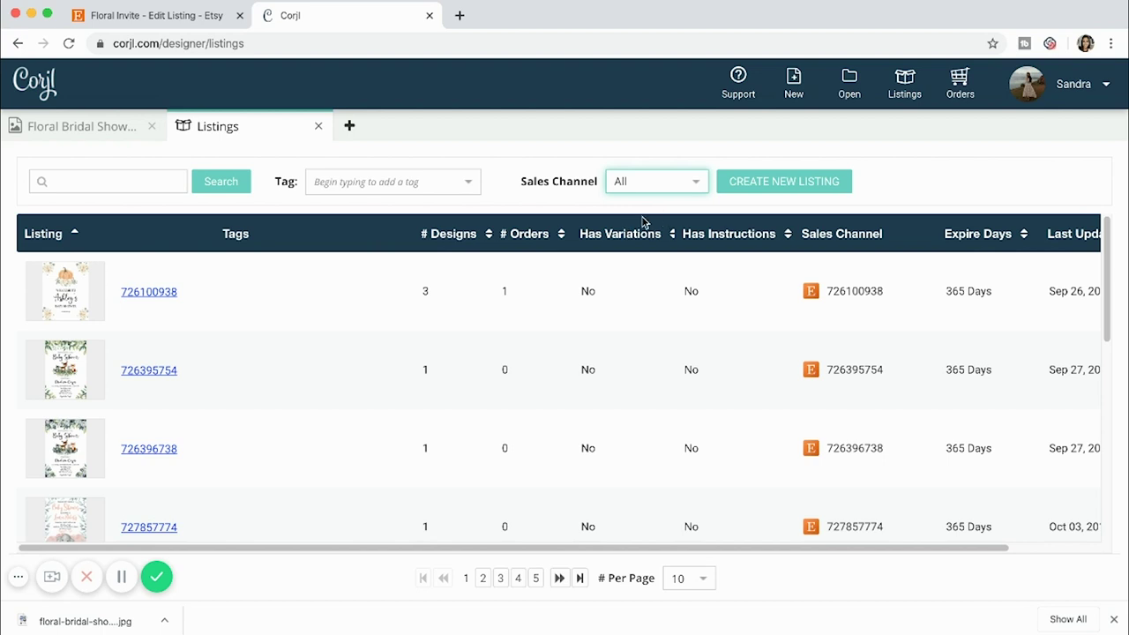
- Filter to listings with no sales channel and give listing 769338284 the bridal shower thumbnail
key("Down")
key("Down")
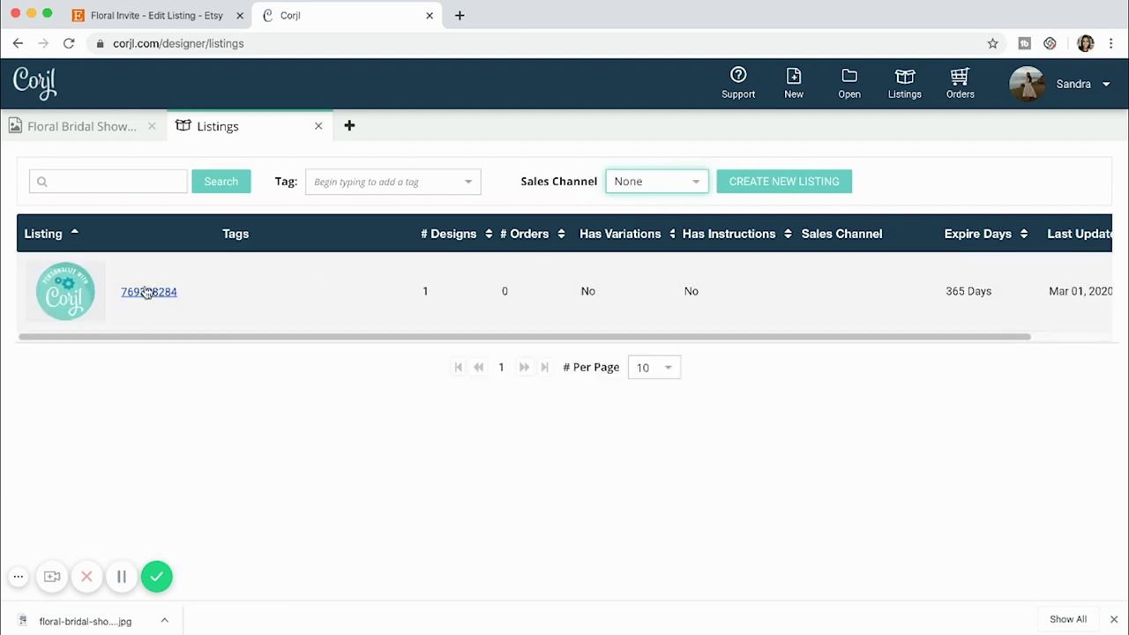
left_click(146, 291)
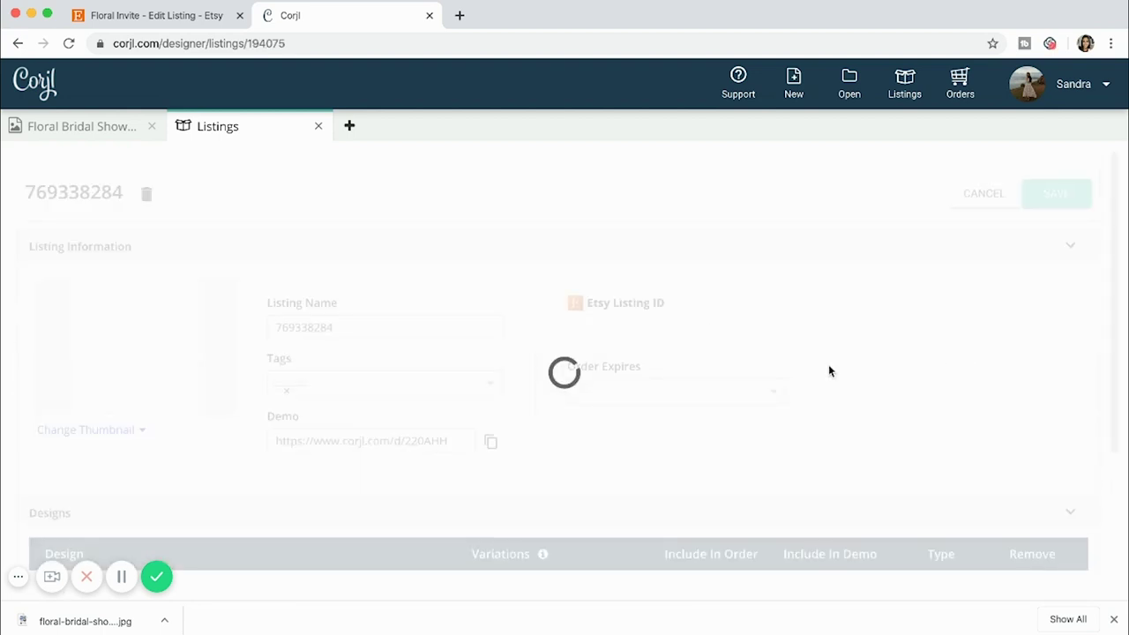
left_click(104, 434)
left_click(106, 521)
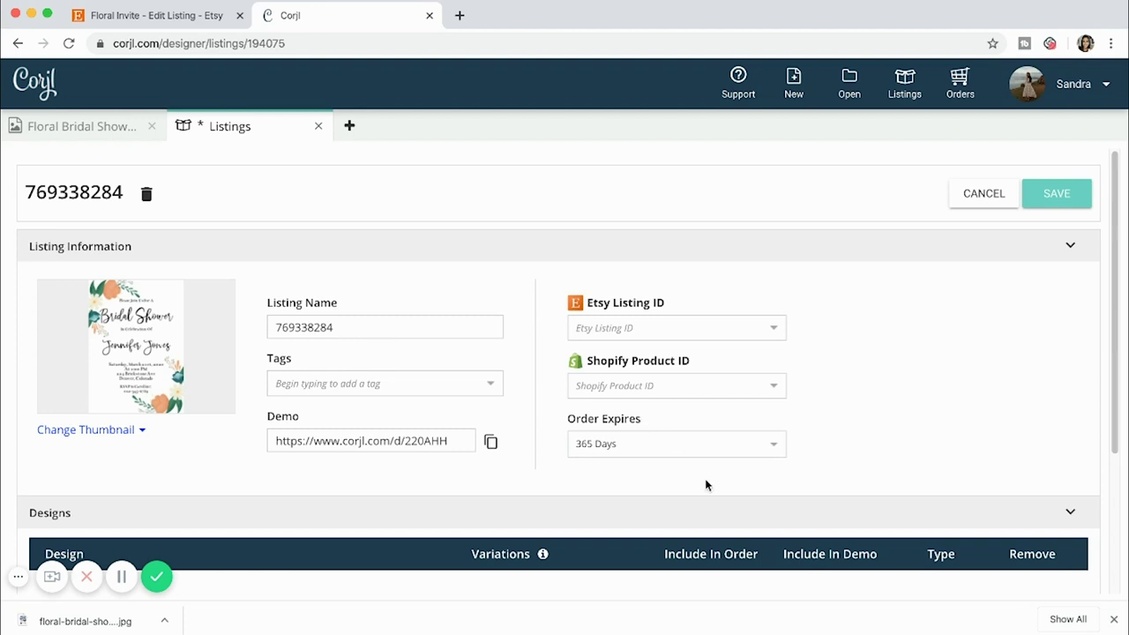
- Enter Etsy listing ID 769338284, copy the listing's demo URL, and save the listing
left_click(653, 330)
type("769338284")
left_click(492, 447)
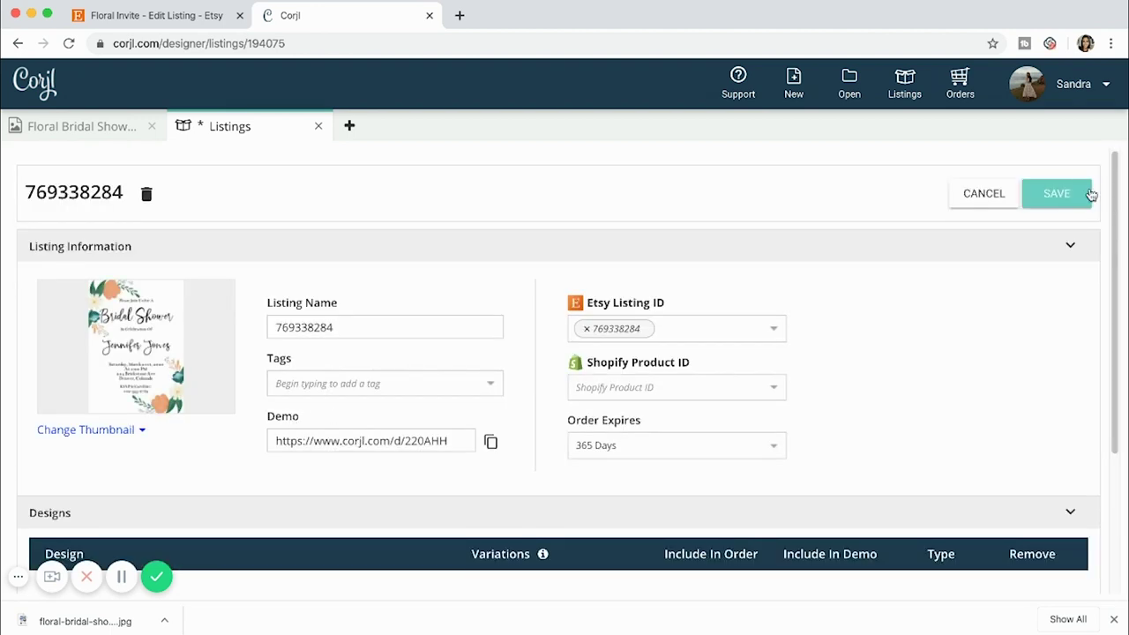
left_click(1055, 205)
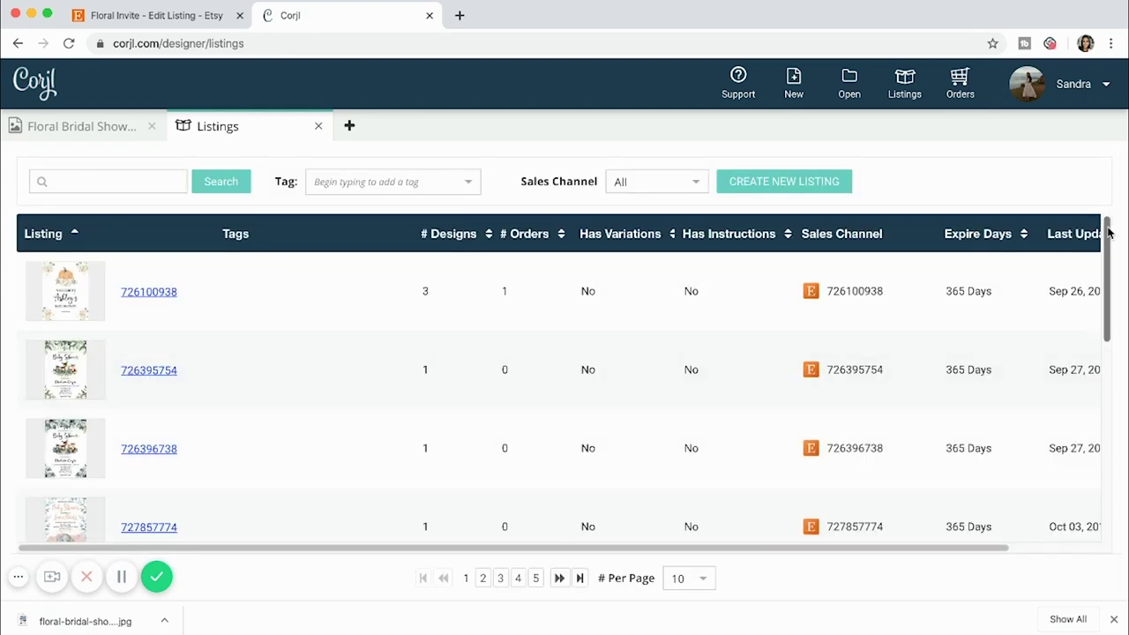
scroll(1091, 379, "down", 6)
scroll(1084, 441, "up", 6)
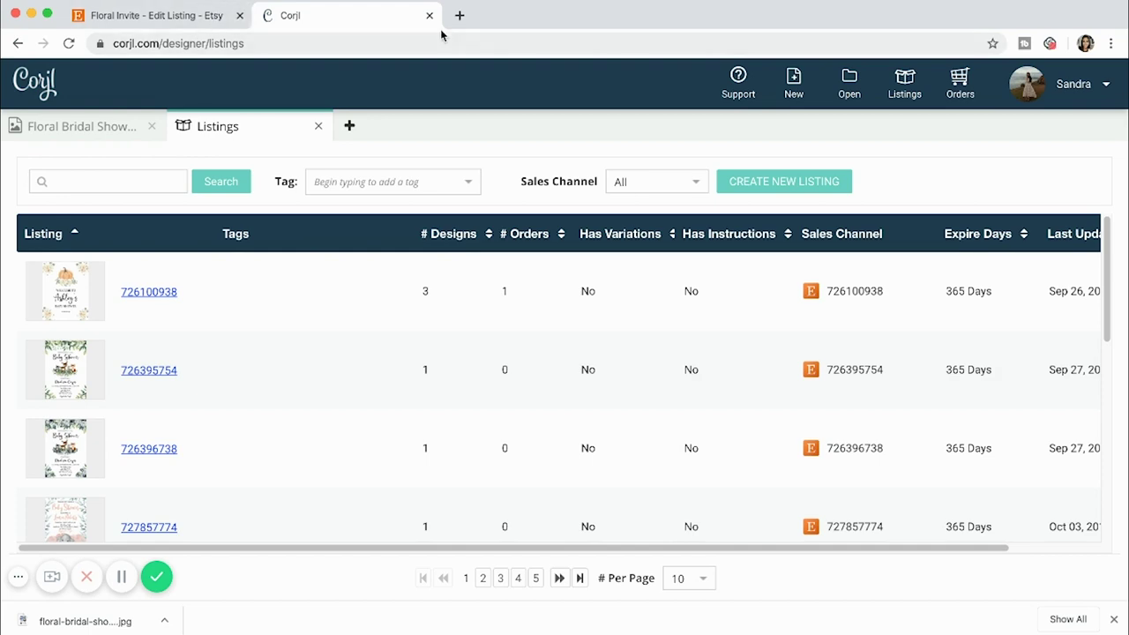
- In the Etsy description, paste the Corjl demo link after 'DEMO LINK:' and copy that line
left_click(190, 14)
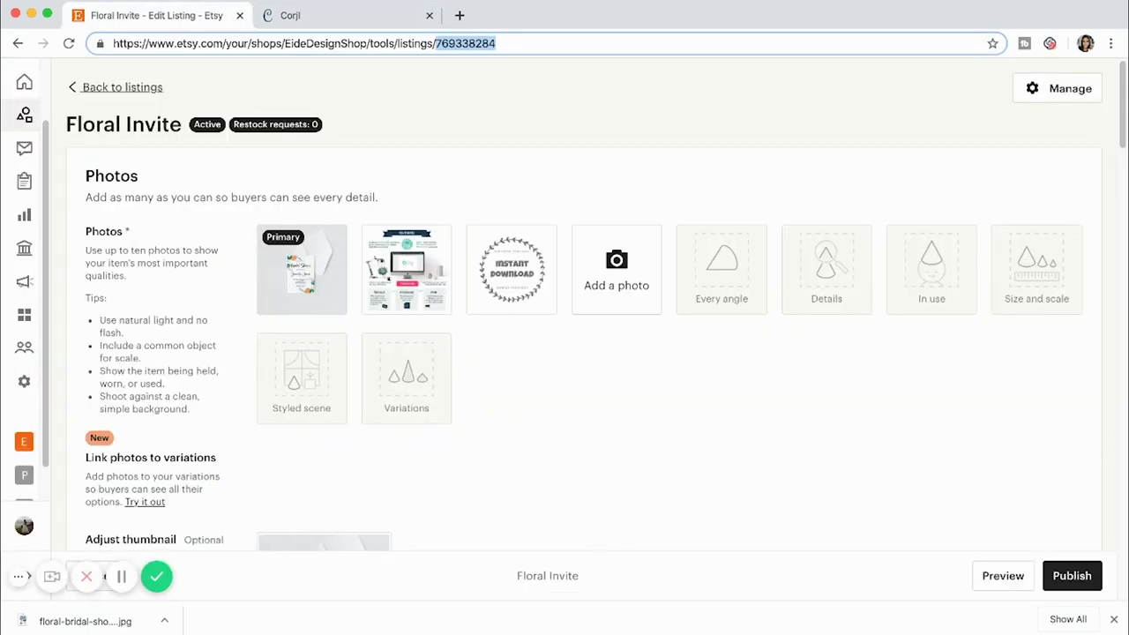
left_click_drag(1122, 104, 1101, 343)
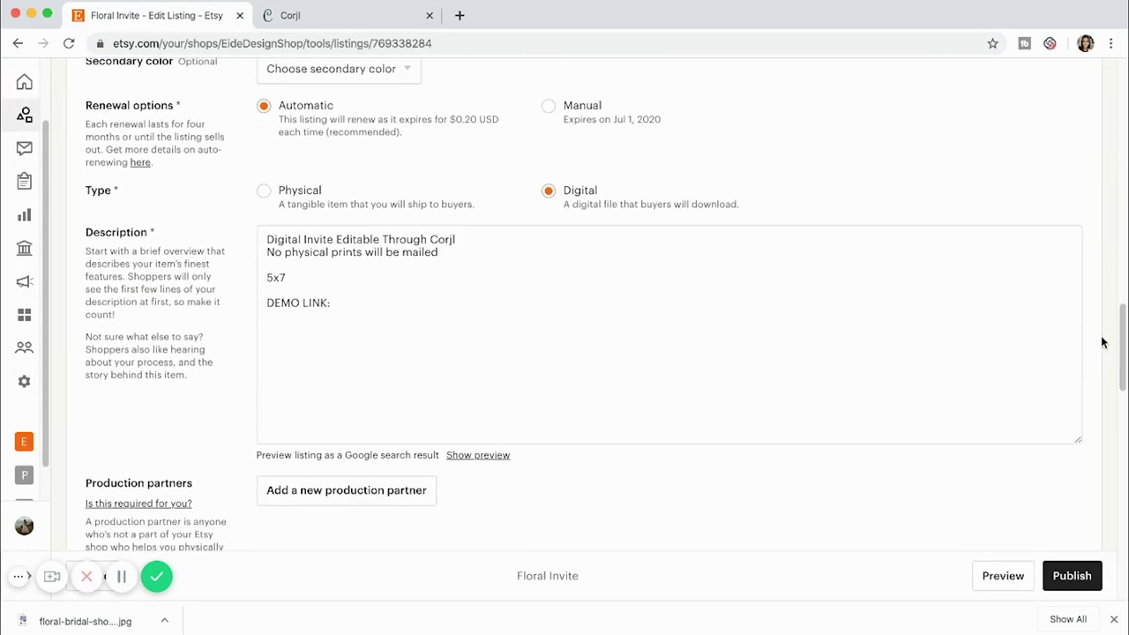
left_click(355, 303)
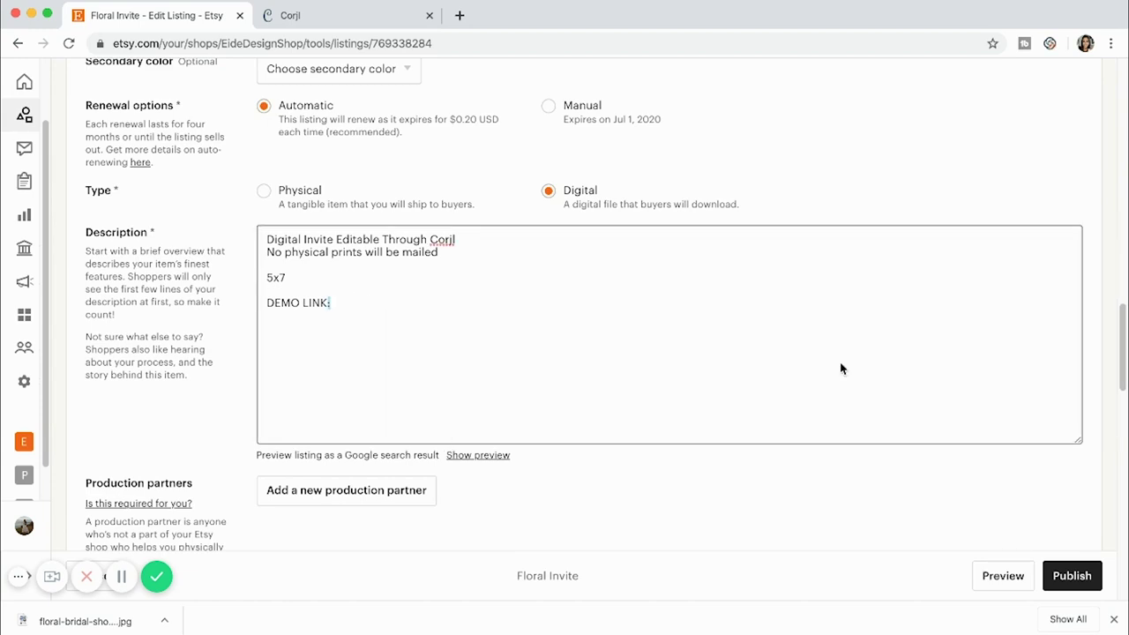
type("https://www.corjl.com/d/22OAHH")
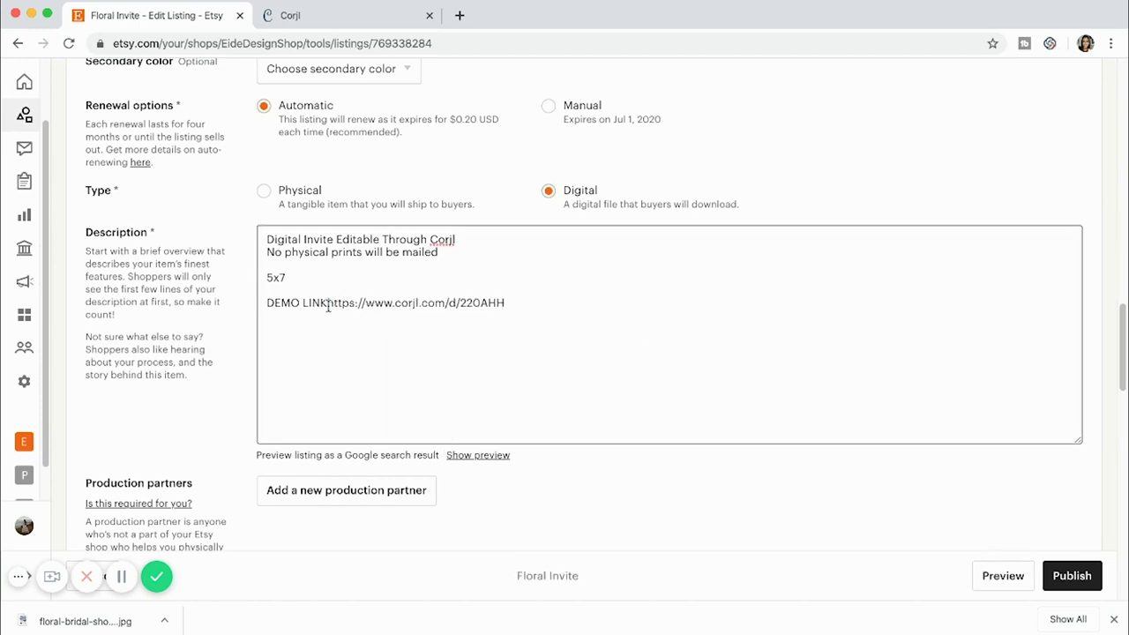
type(":")
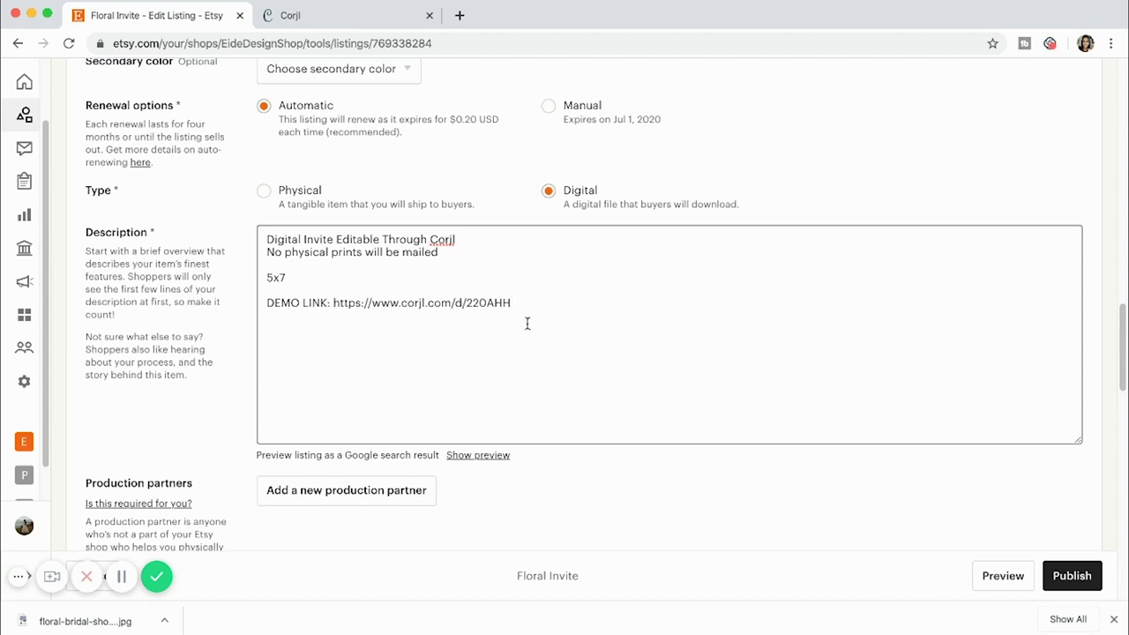
left_click_drag(525, 302, 381, 292)
left_click(554, 326)
- Load the copied Corjl demo link in a new browser tab
left_click(459, 15)
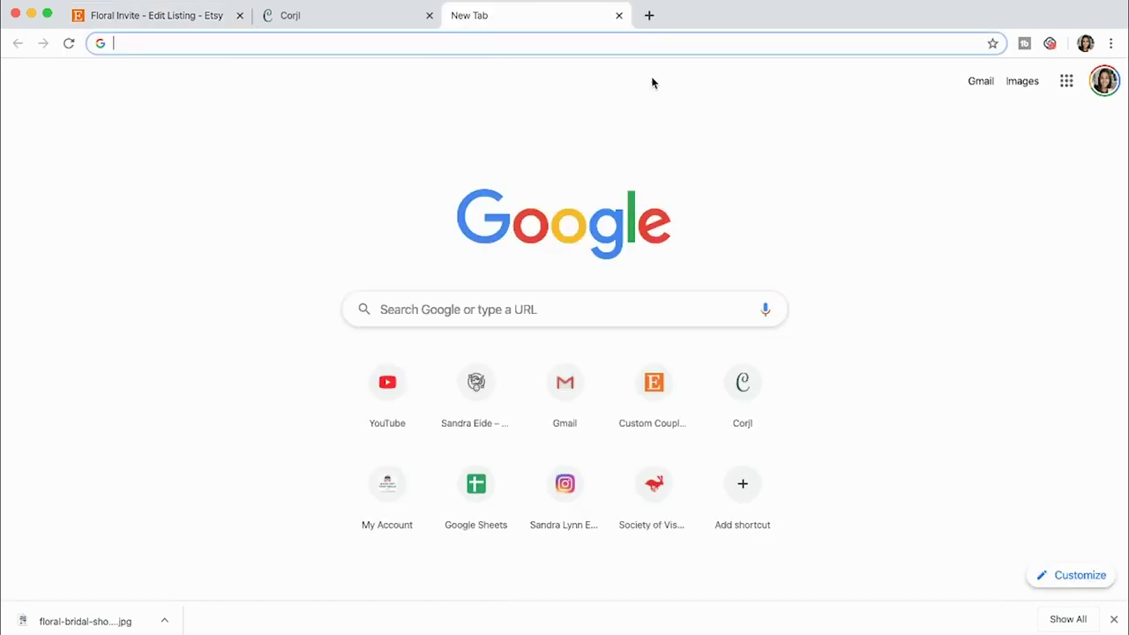
left_click(188, 18)
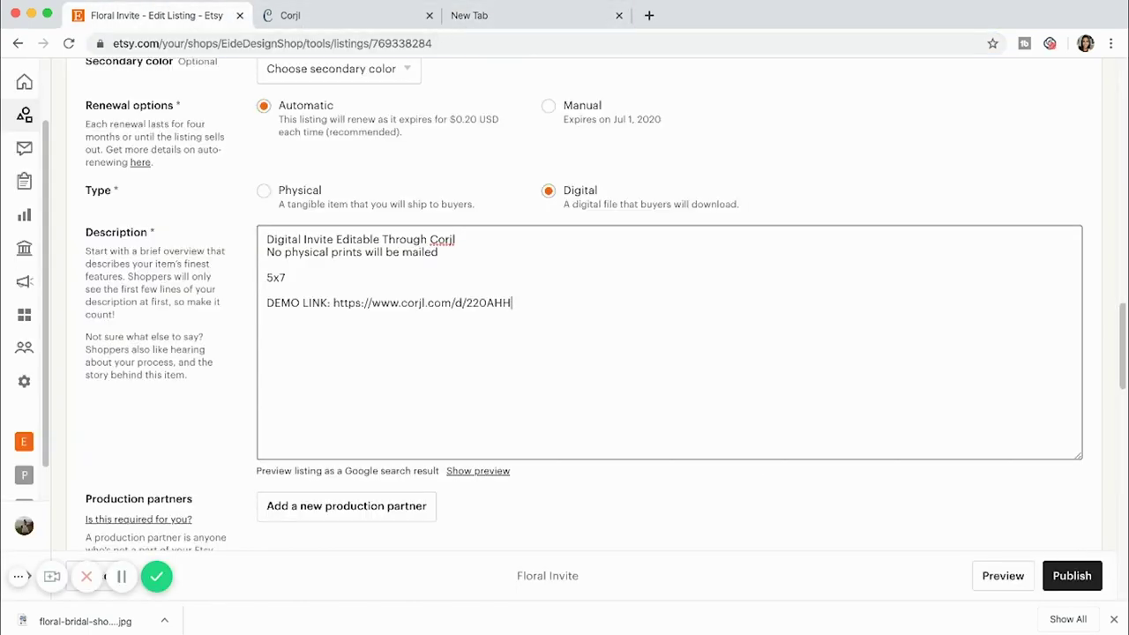
left_click(518, 21)
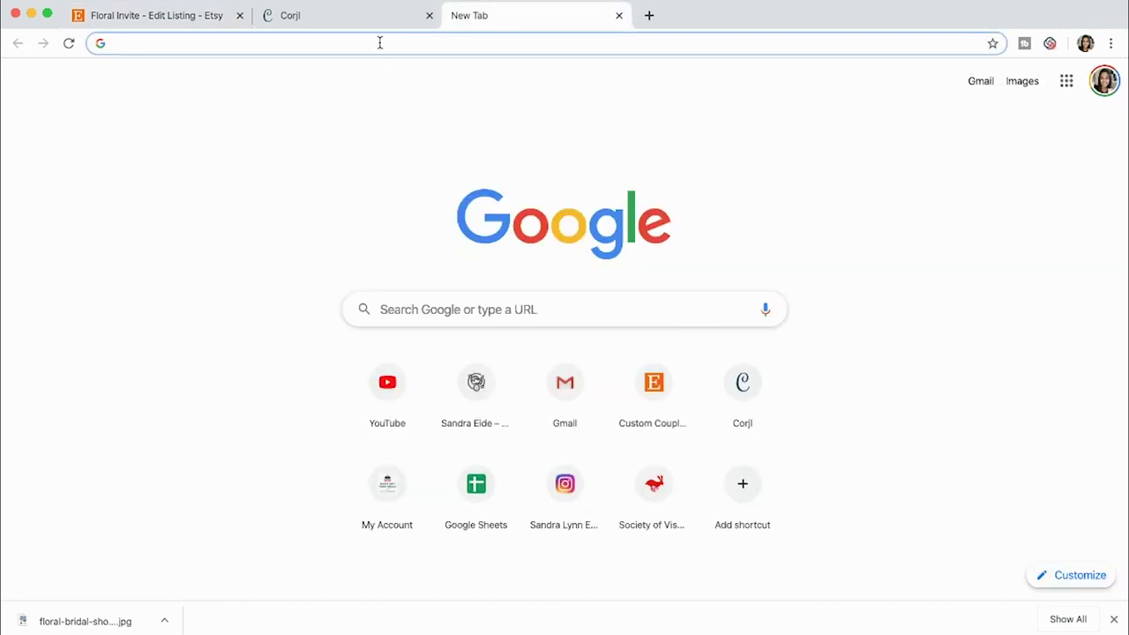
type("https://www.corjl.com/d/220AHH")
key("Return")
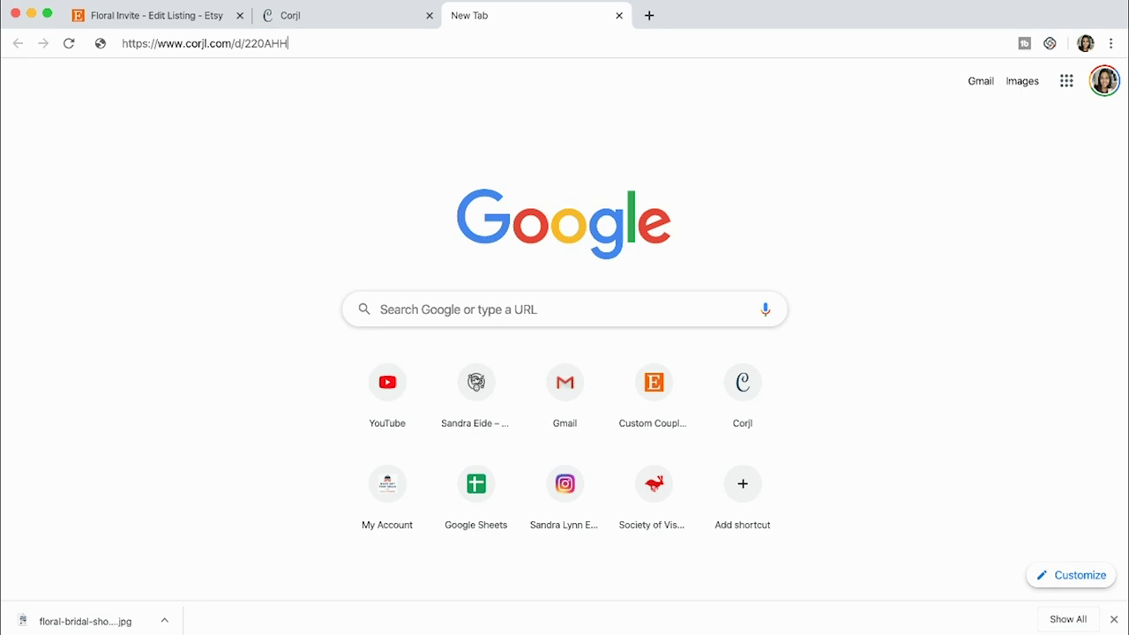
key("Return")
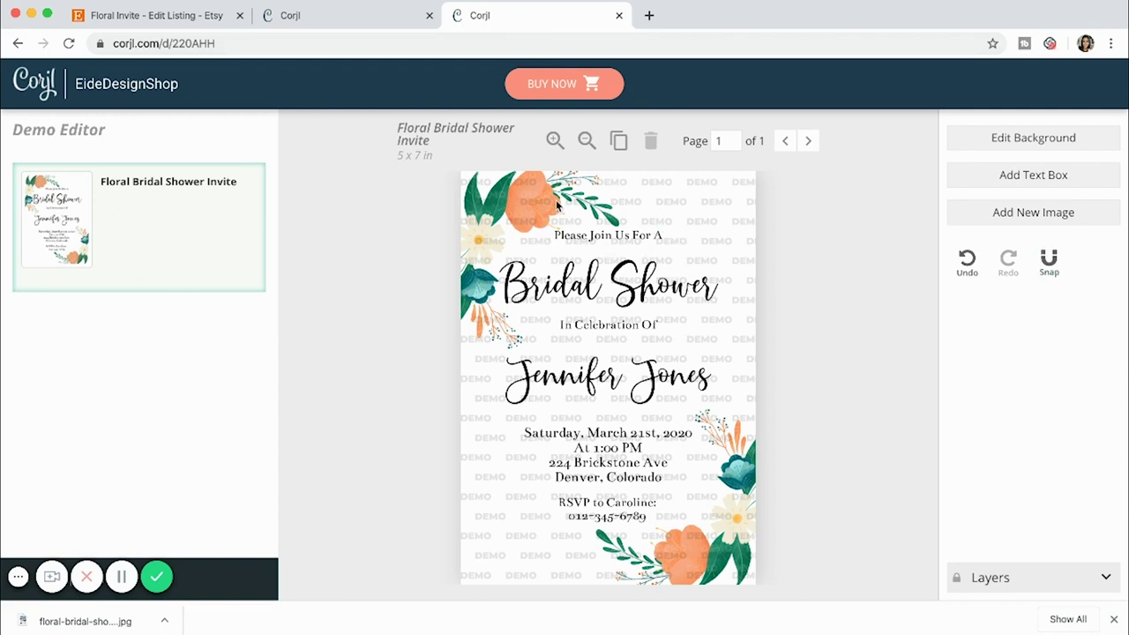
- Replace the honoree's name on the demo invite with a new sample name
left_click_drag(476, 209, 528, 201)
left_click(615, 247)
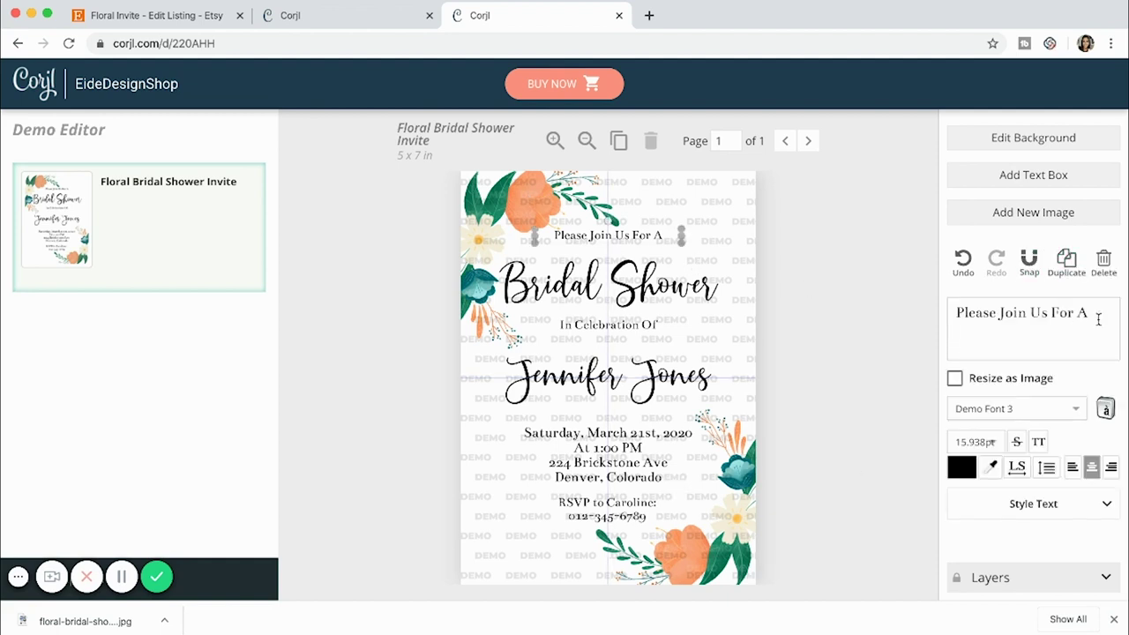
left_click(579, 279)
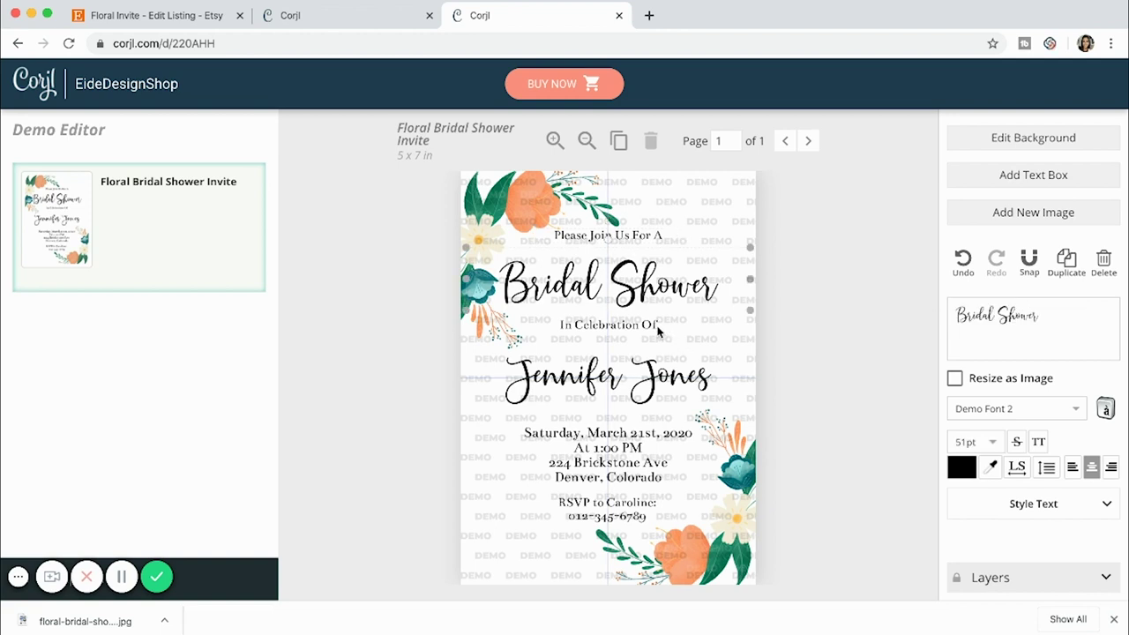
left_click(658, 328)
left_click(668, 396)
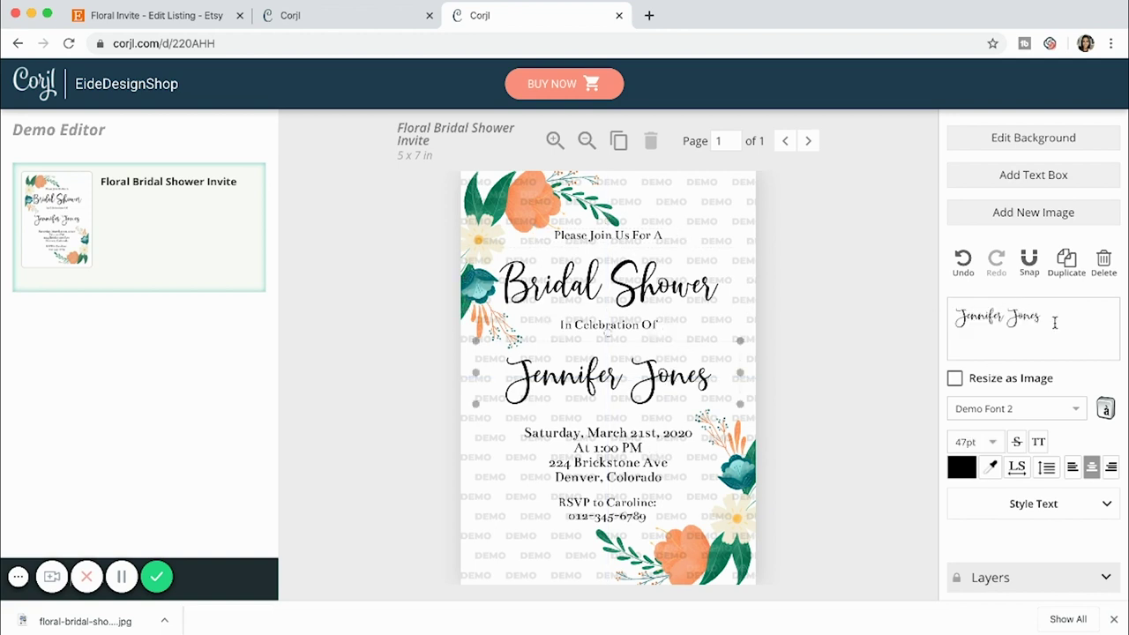
left_click_drag(1054, 323, 874, 320)
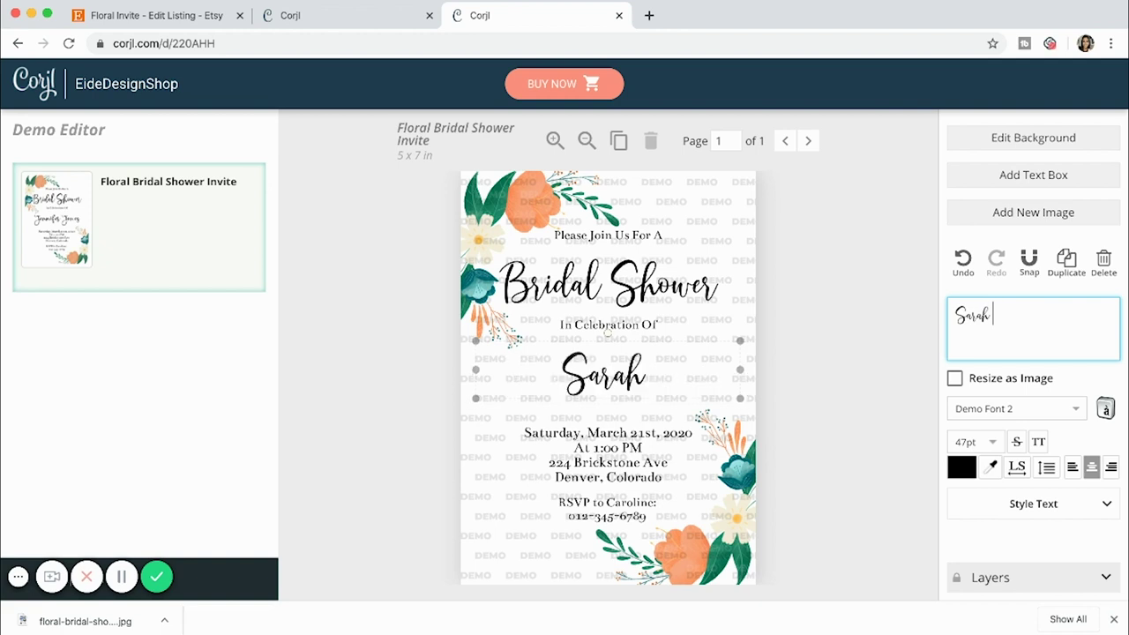
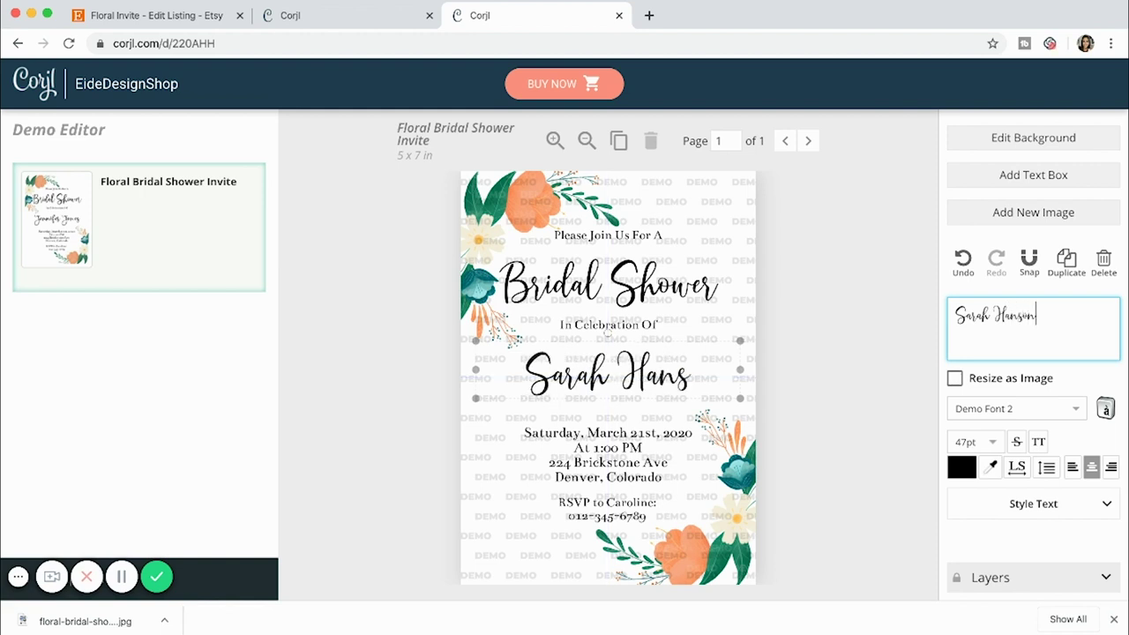
left_click(804, 406)
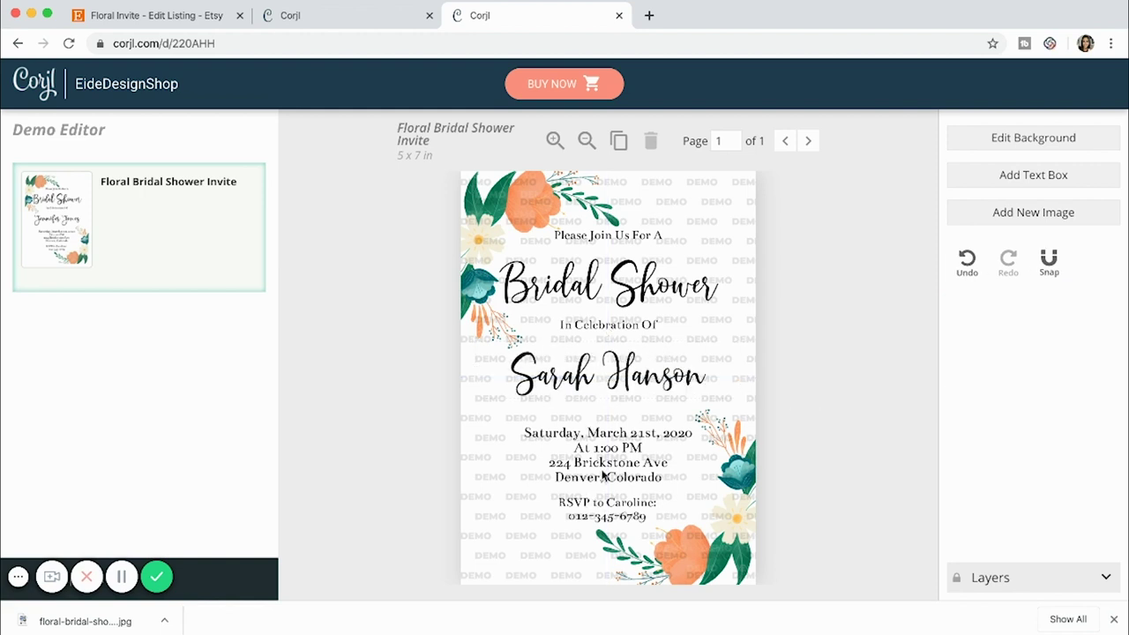
- Replace the phone number in the demo invite's RSVP line
left_click(600, 523)
left_click_drag(1021, 337, 1078, 312)
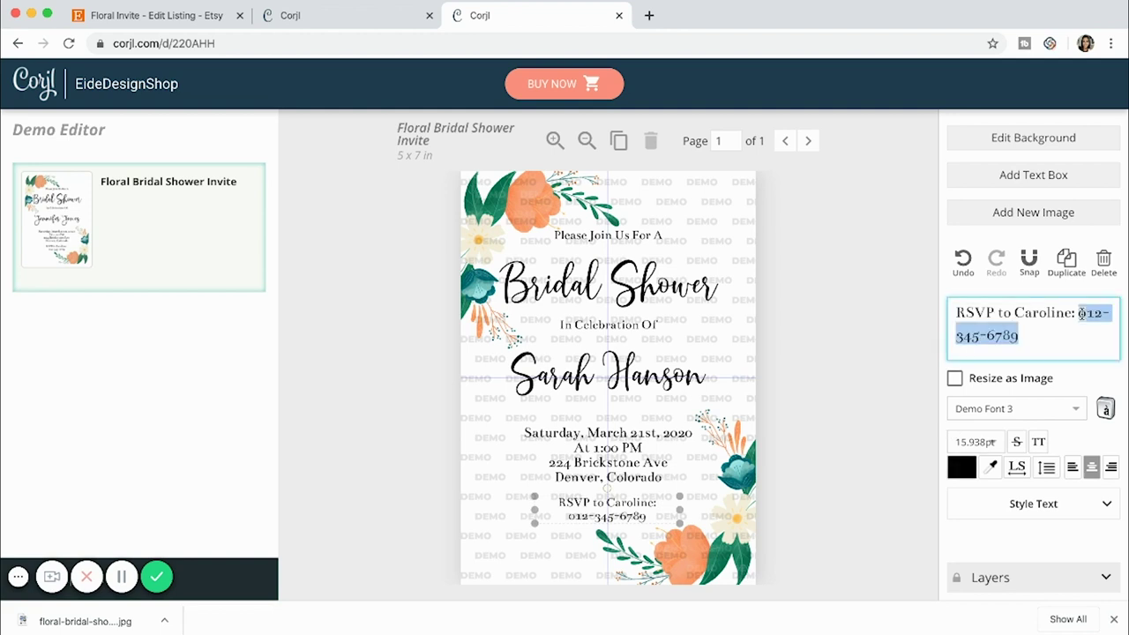
type("123-45")
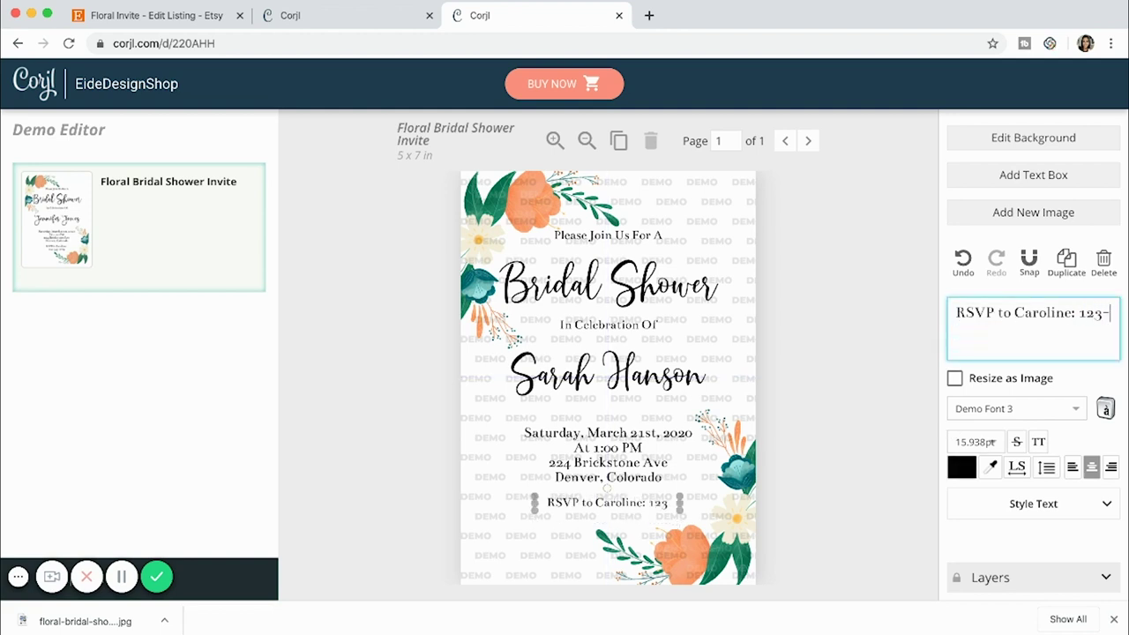
left_click(796, 429)
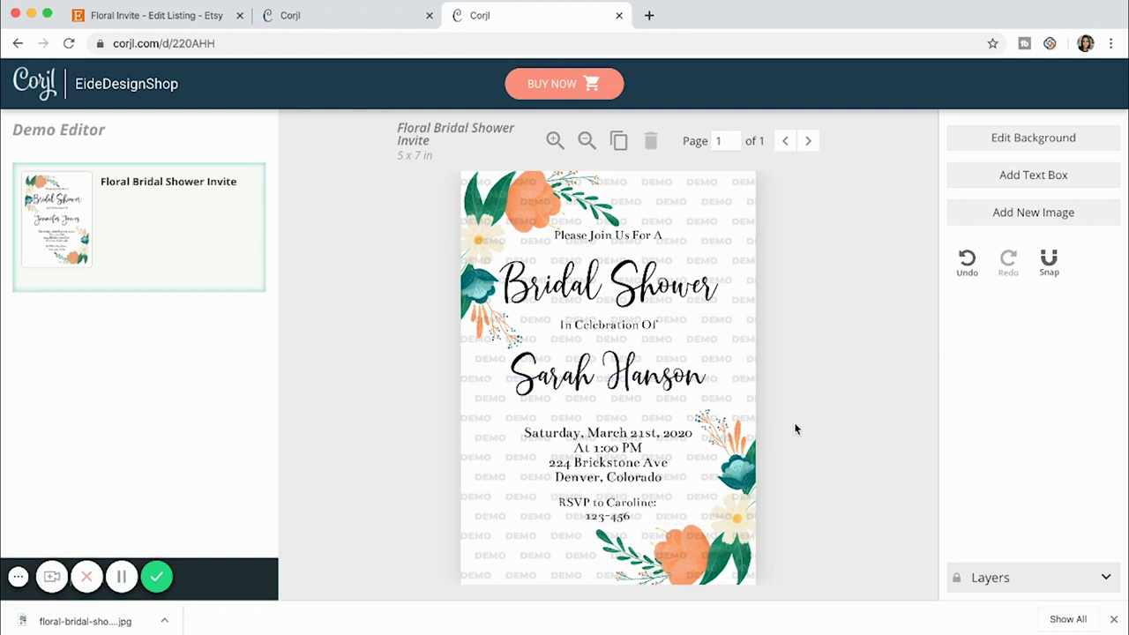
left_click(593, 476)
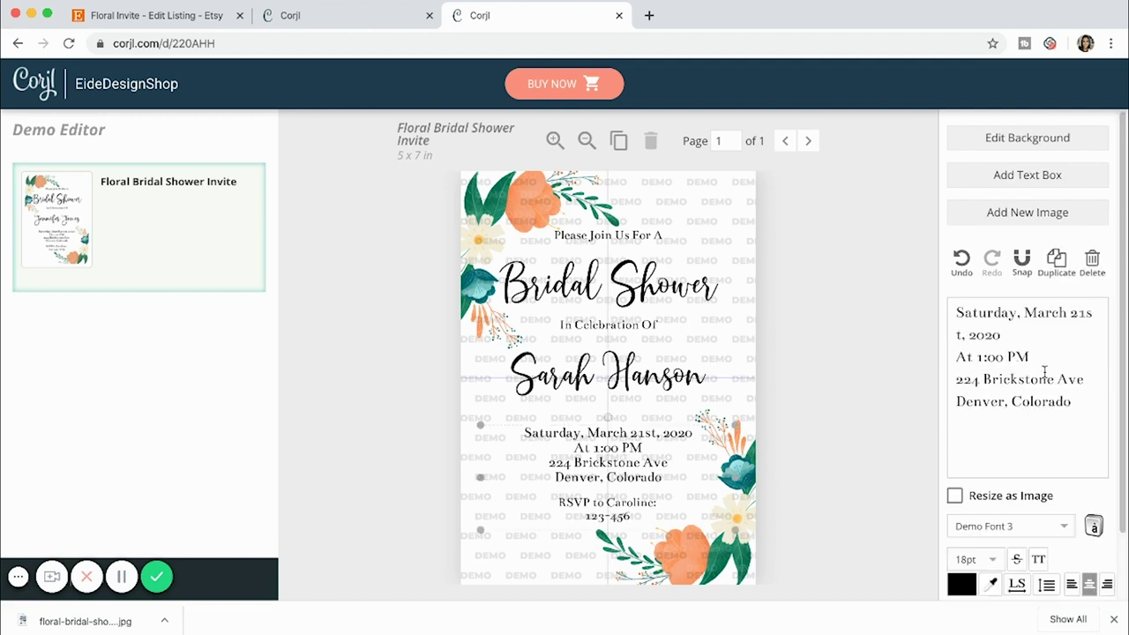
left_click(782, 348)
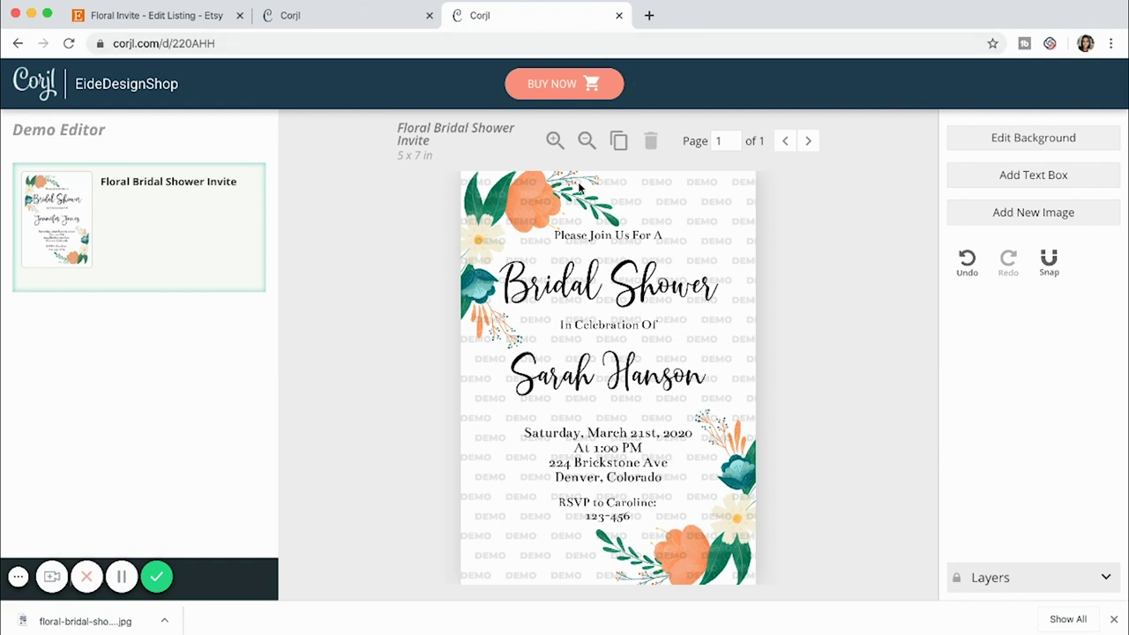
- Nudge the Bridal Shower title right, then close the demo and return to the Floral Bridal Shower Invite editor
left_click(624, 293)
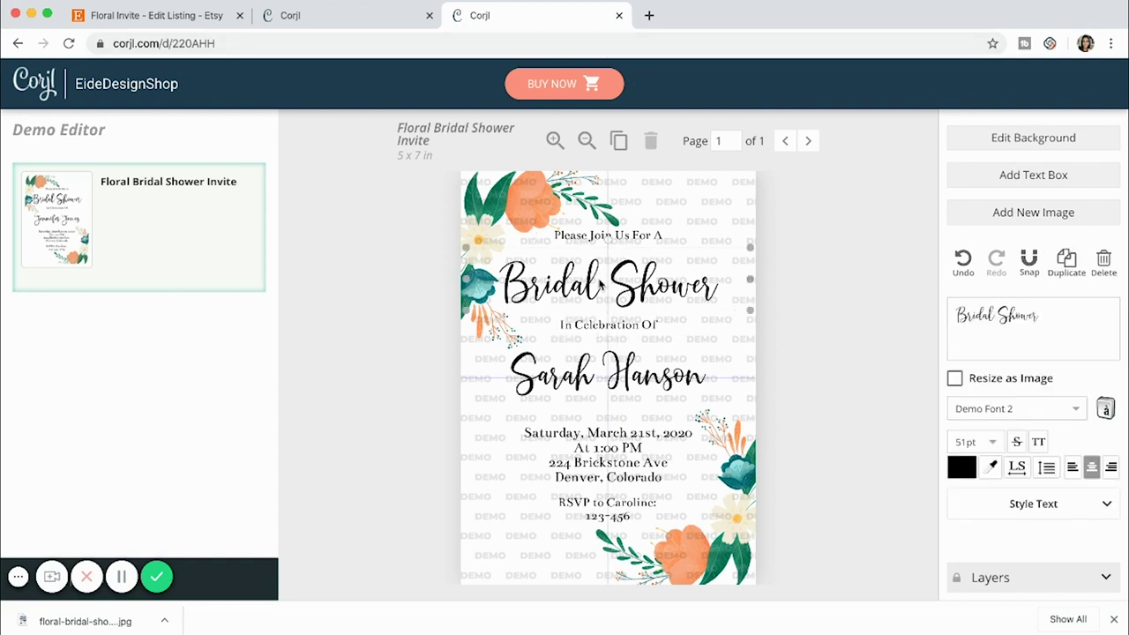
mouse_move(600, 284)
left_mouse_down()
mouse_move(627, 285)
mouse_move(605, 284)
left_mouse_up()
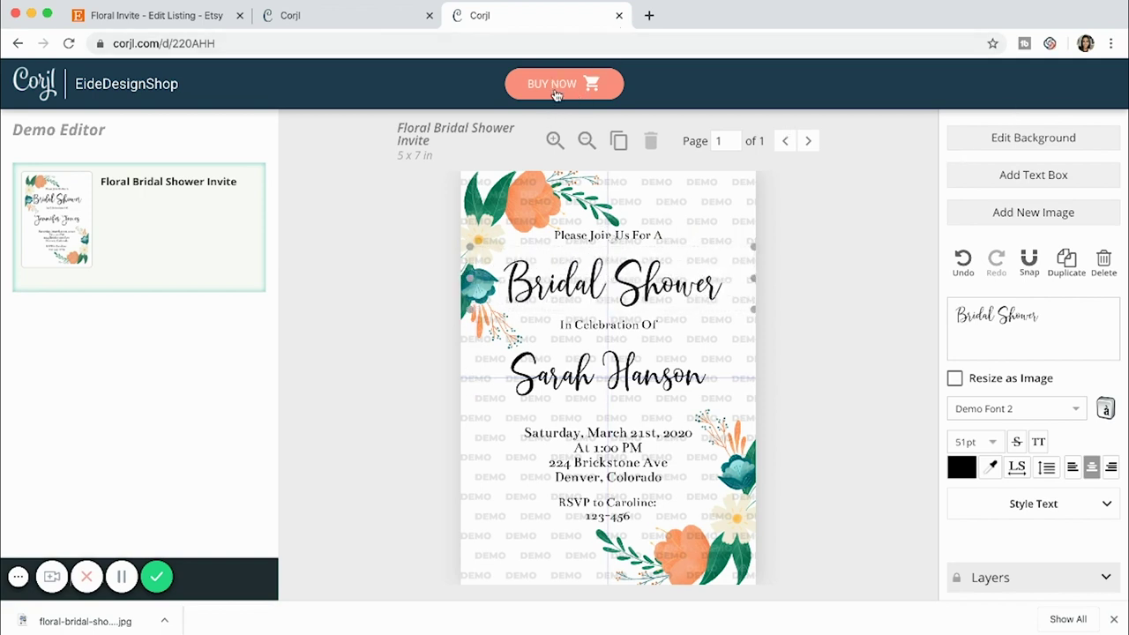
left_click(620, 16)
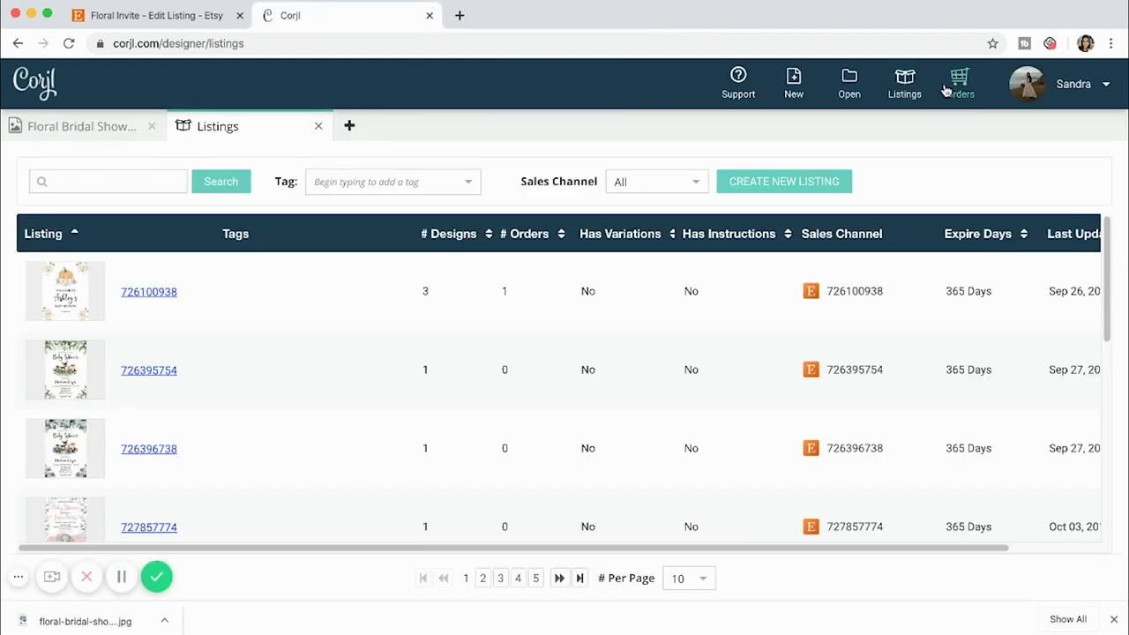
left_click(118, 126)
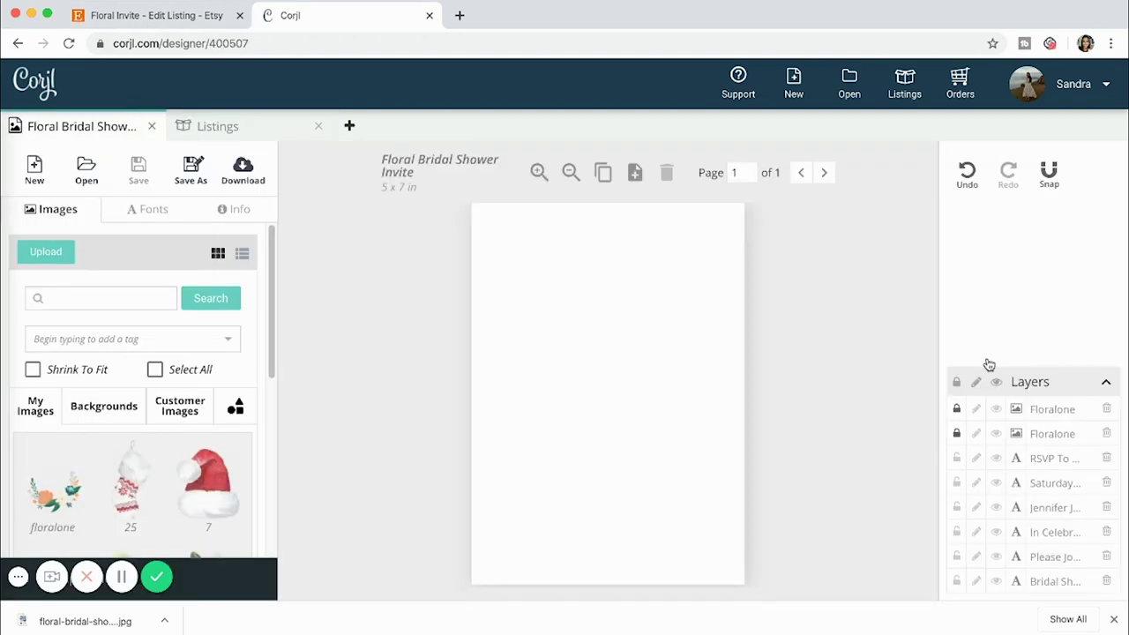